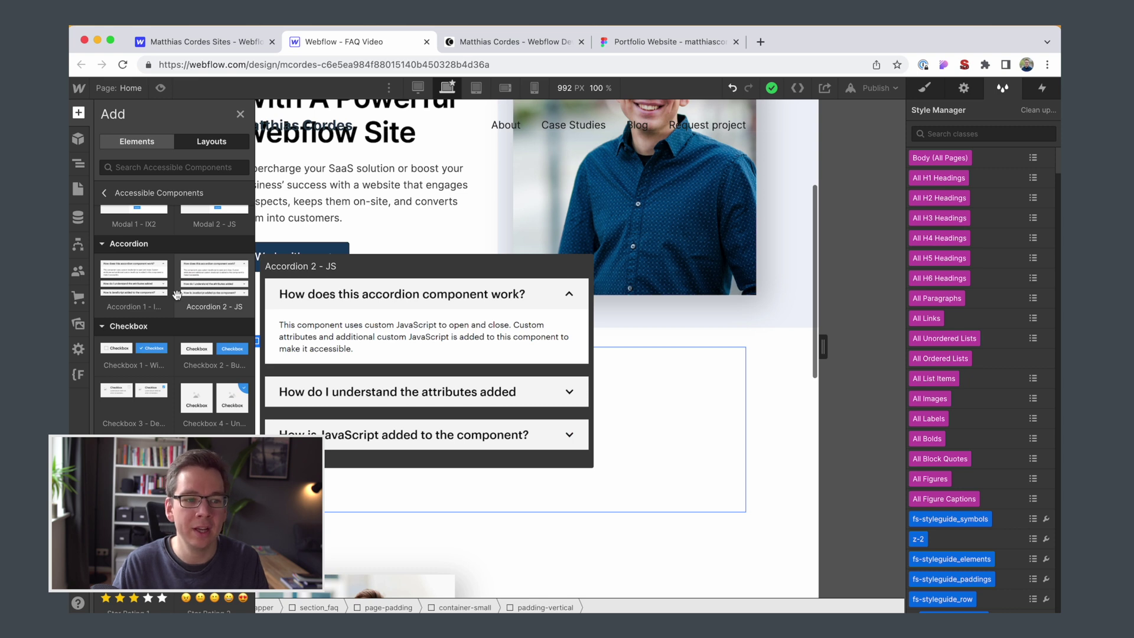
Insert the Accordion 1 - IX2 accessible component into the FAQ section's padding-vertical wrapper
mouse_move(119, 282)
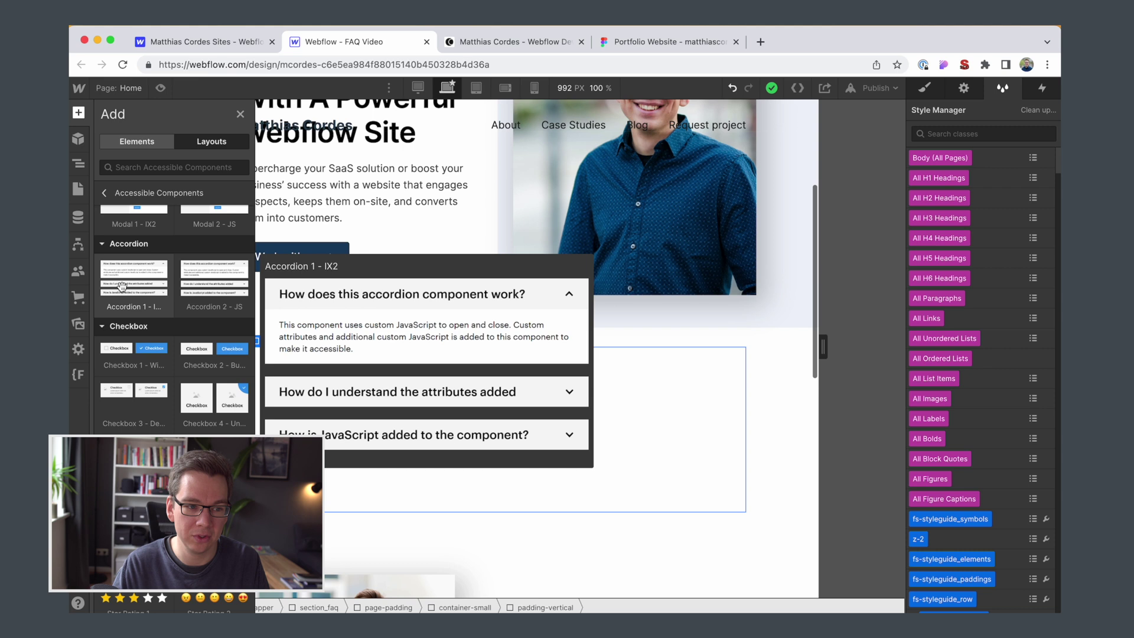
mouse_move(227, 295)
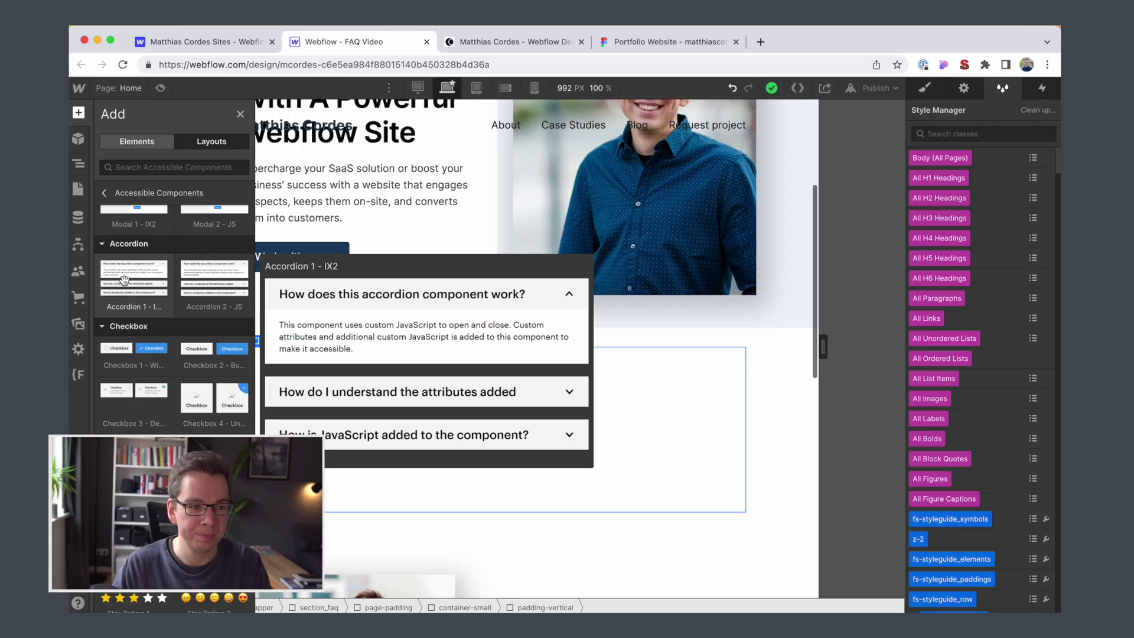
left_click_drag(124, 279, 452, 434)
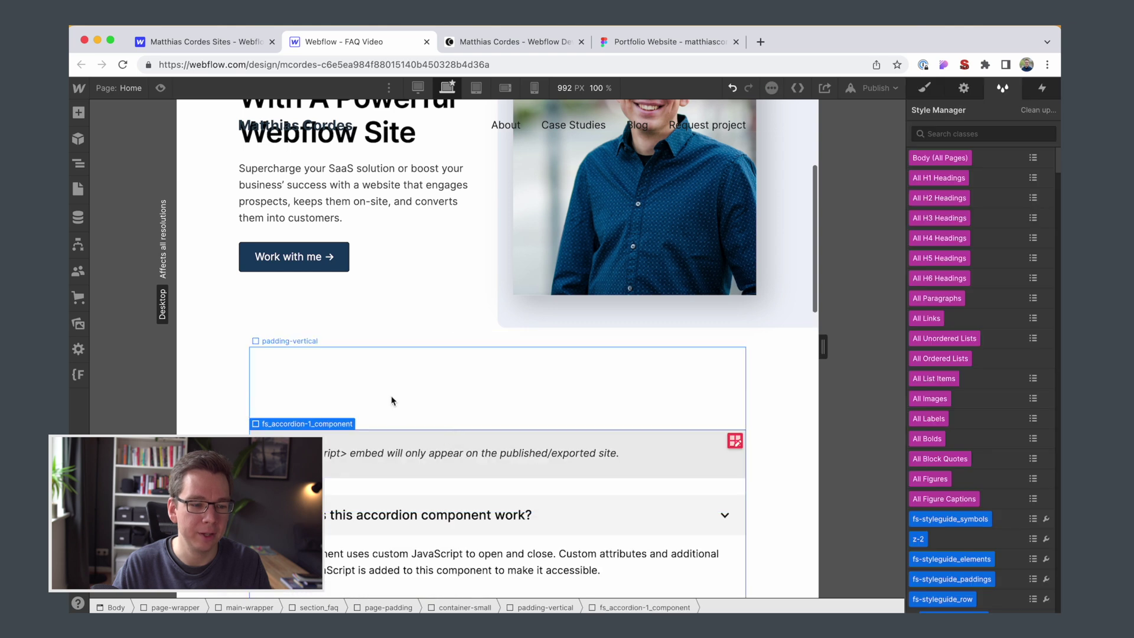
Try replacing the container-small class on the FAQ section's container with container-large
left_click(201, 337)
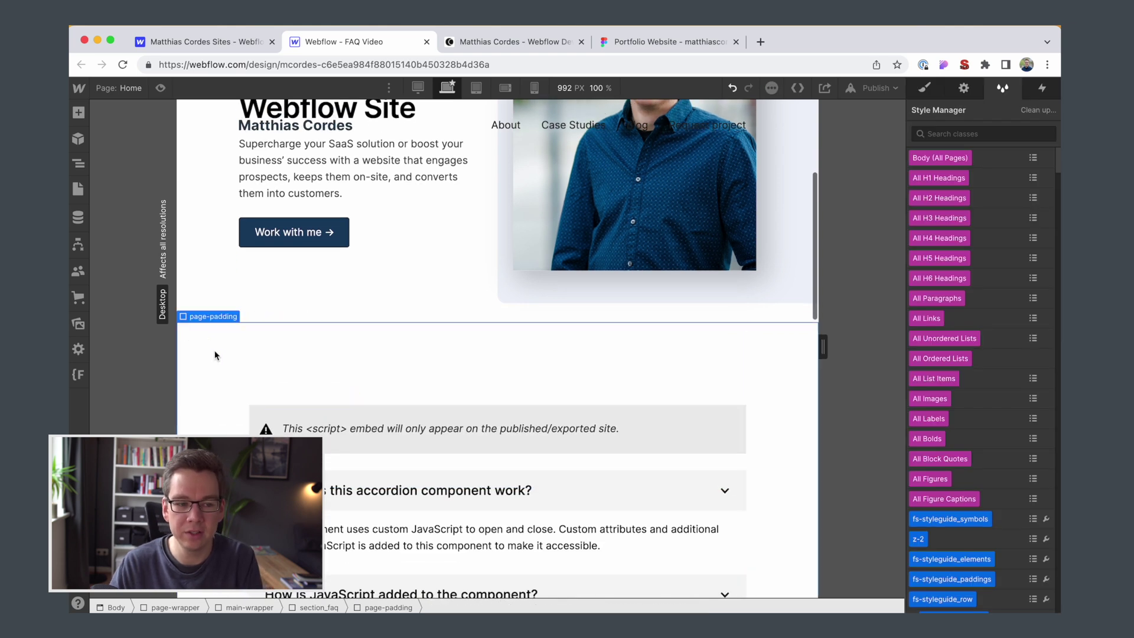
left_click(77, 164)
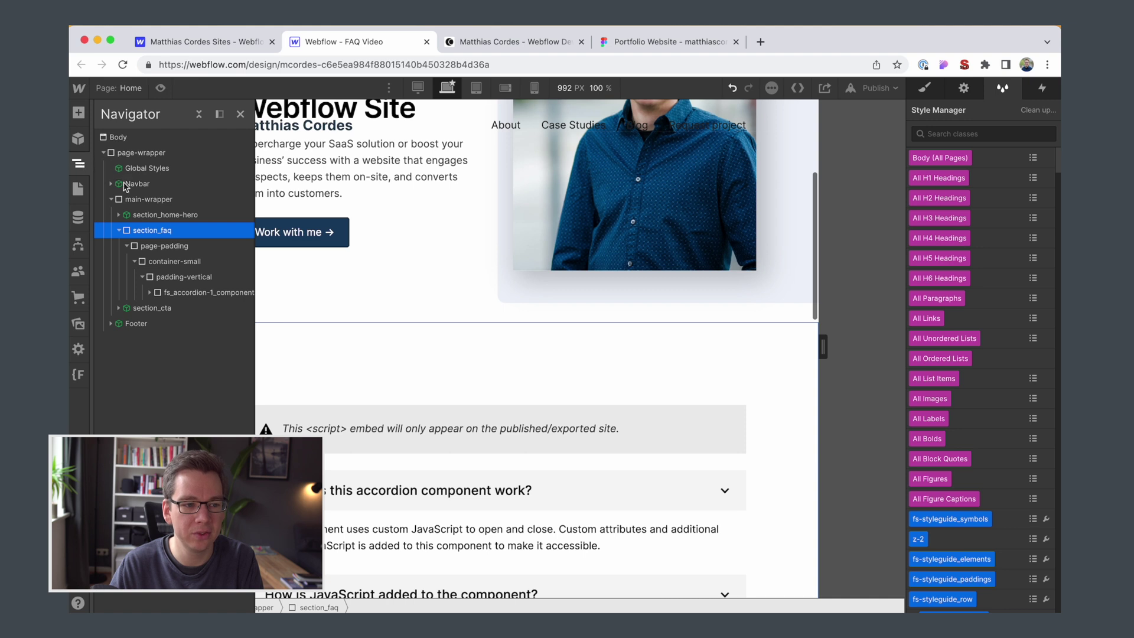
left_click(177, 246)
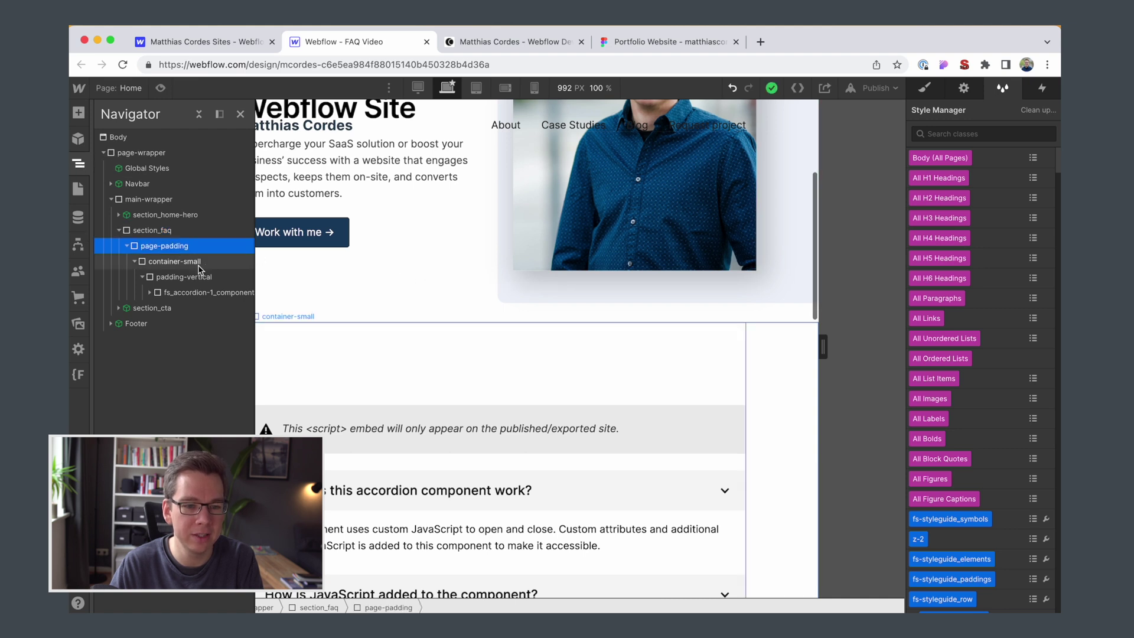
left_click(198, 265)
left_click(81, 166)
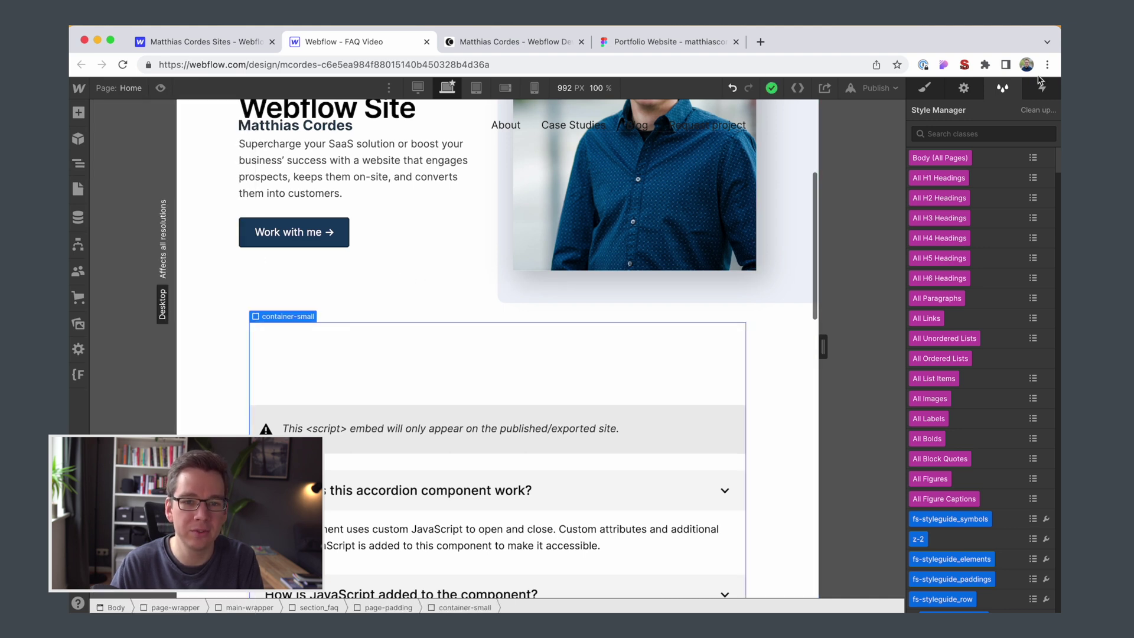
left_click(924, 88)
double_click(963, 169)
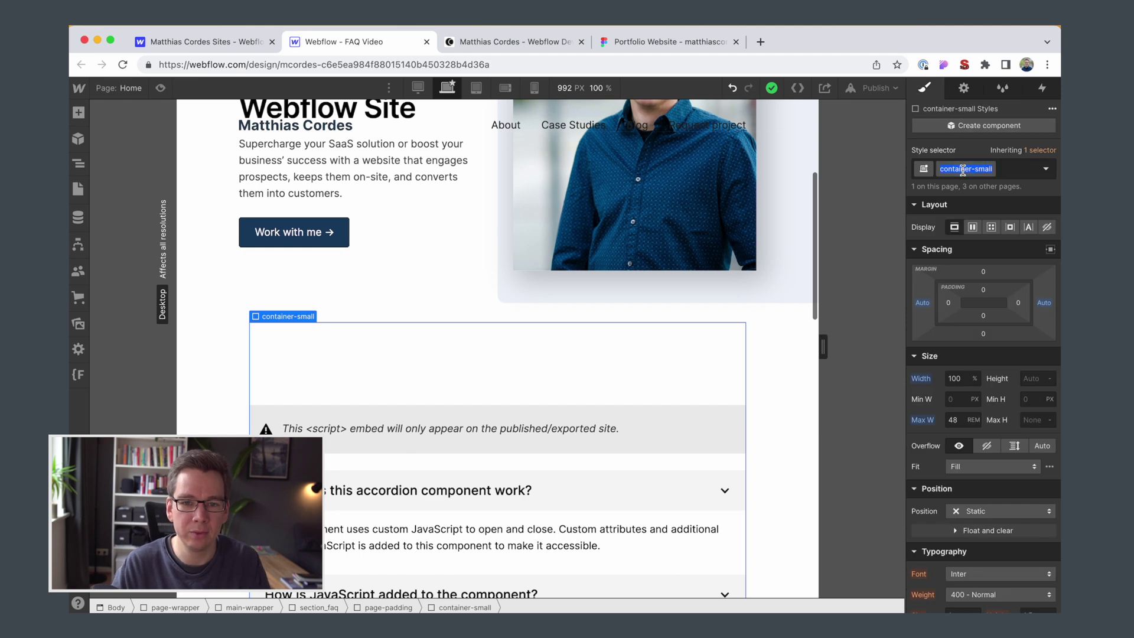
key("BackSpace")
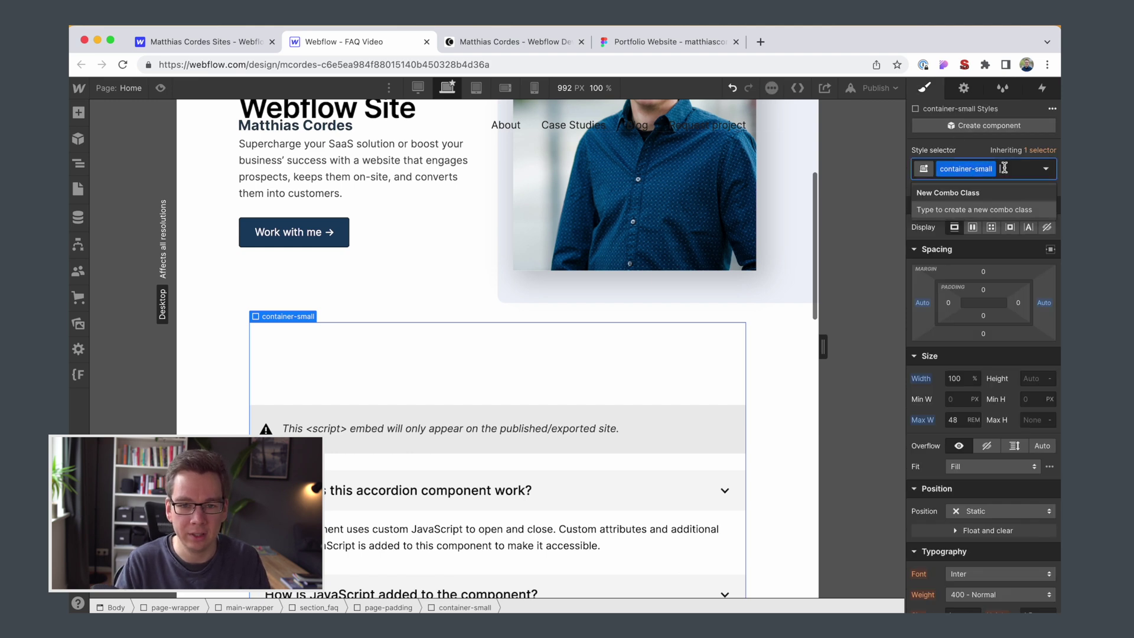
type("container")
key("Down")
key("Down")
key("Down")
key("Up")
key("Return")
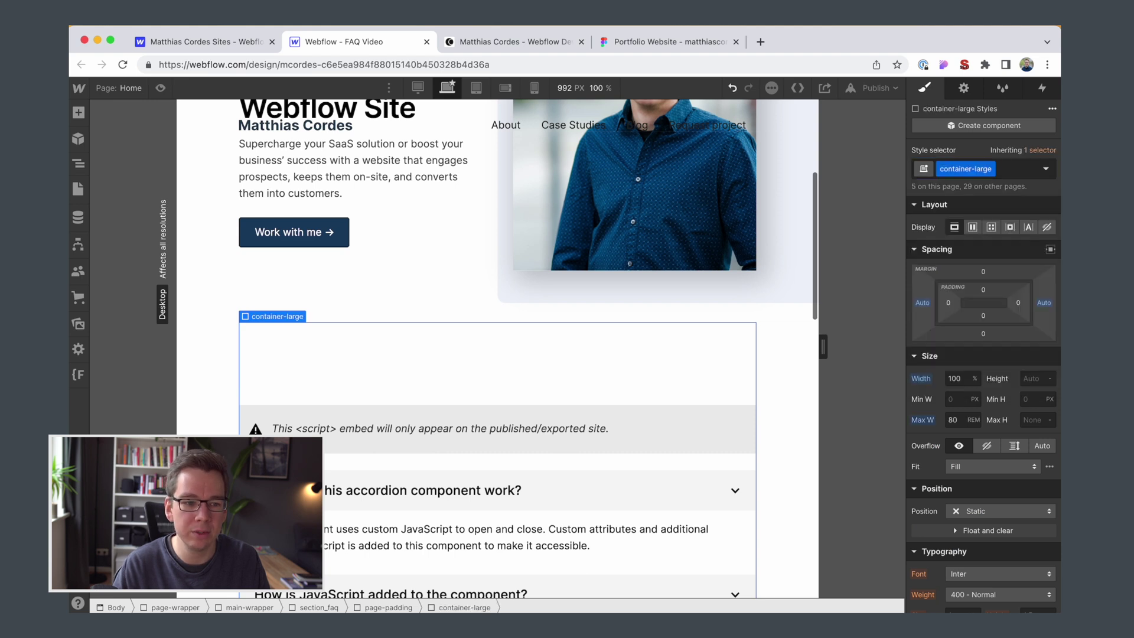
Switch the FAQ container's class back to container-small
left_click(1010, 174)
key("BackSpace")
type("container-small")
key("Return")
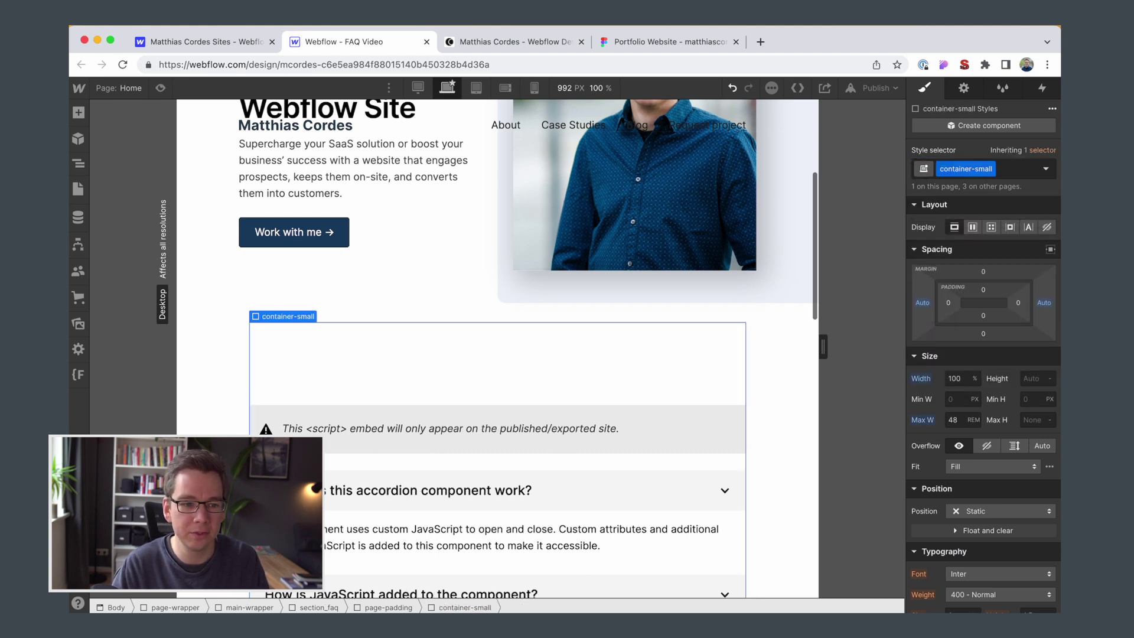
Widen the canvas to 1220 px and set the accordion's script embed to display none
left_click_drag(823, 347, 900, 341)
scroll(636, 433, "down", 2)
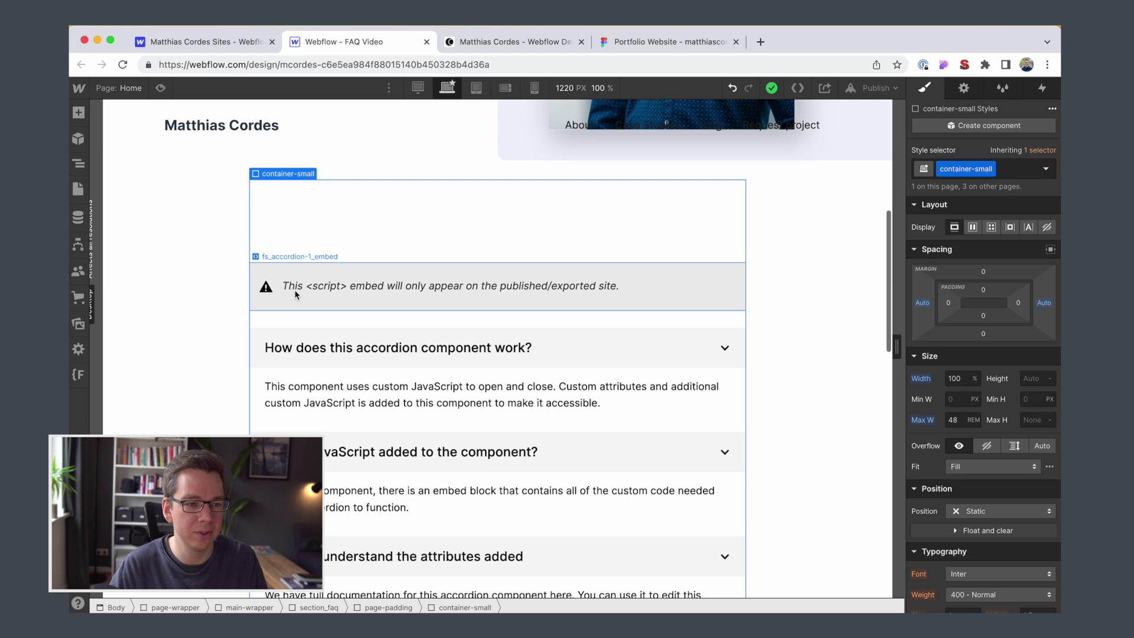
left_click(254, 278)
left_click(78, 164)
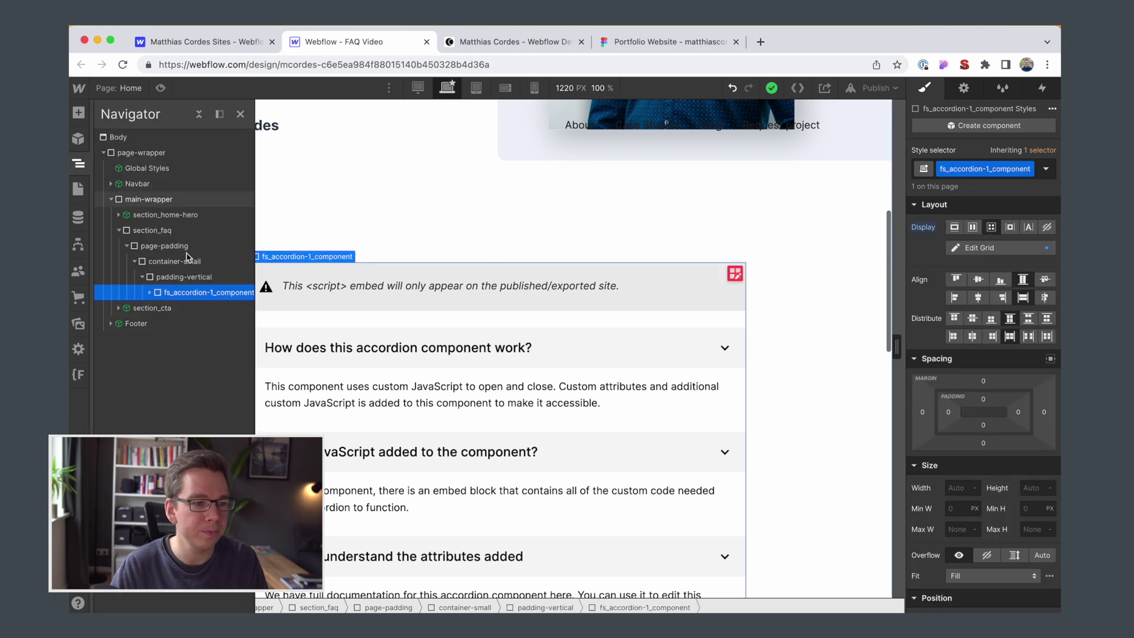
left_click(189, 308)
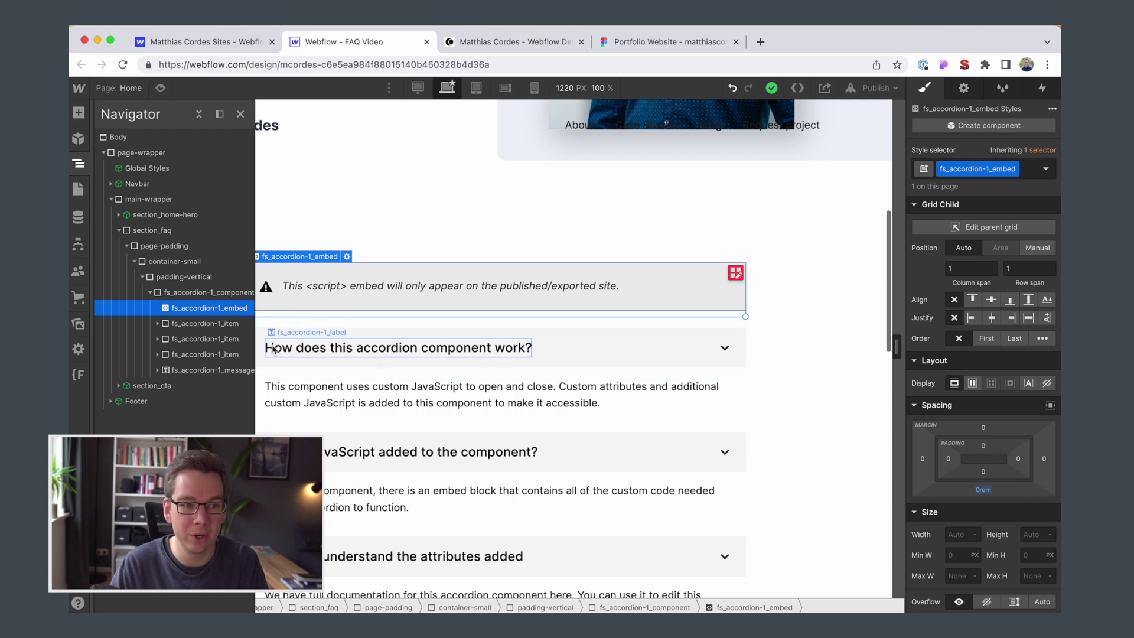
left_click(964, 88)
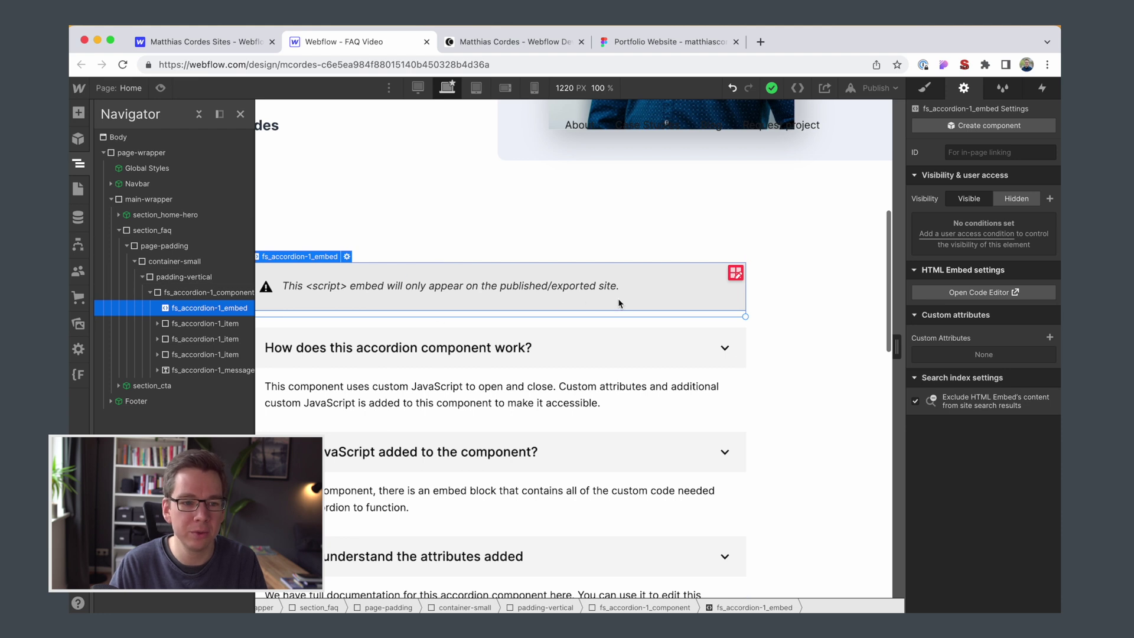
left_click(924, 88)
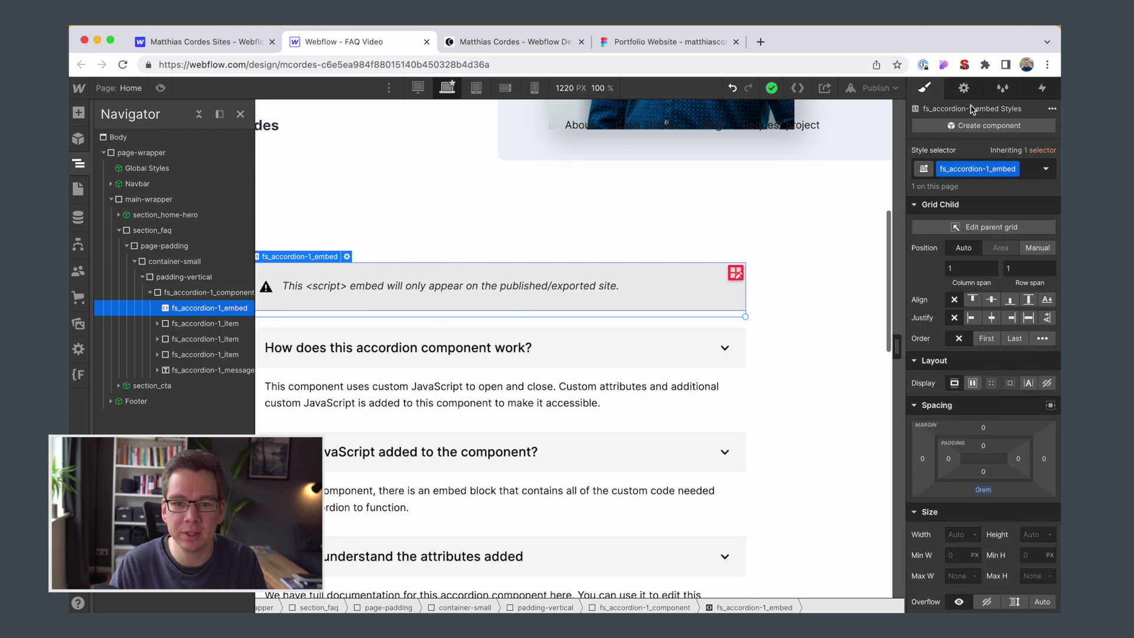
left_click(1047, 383)
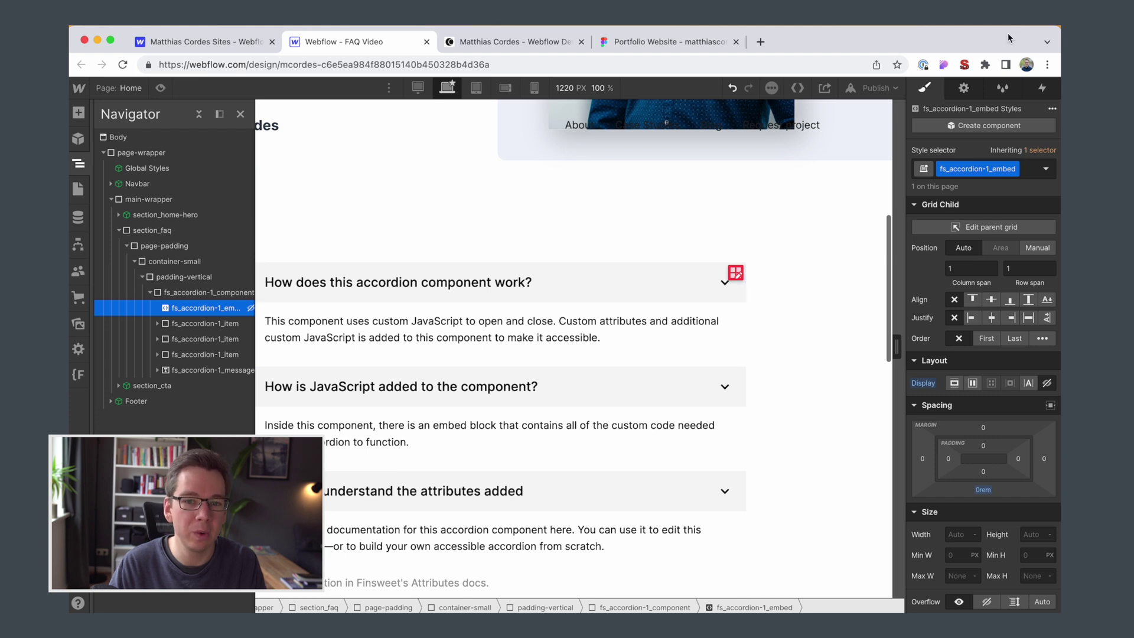
Review the ID and custom attributes in the first accordion header's settings and its place in the element tree
left_click(963, 88)
key("z")
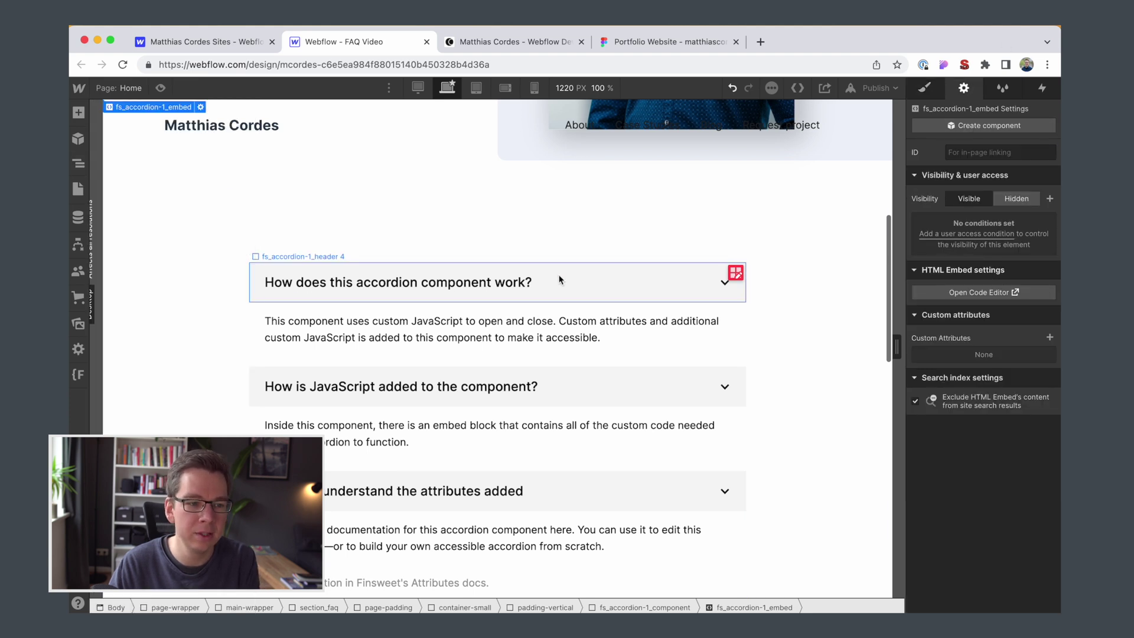
left_click(559, 280)
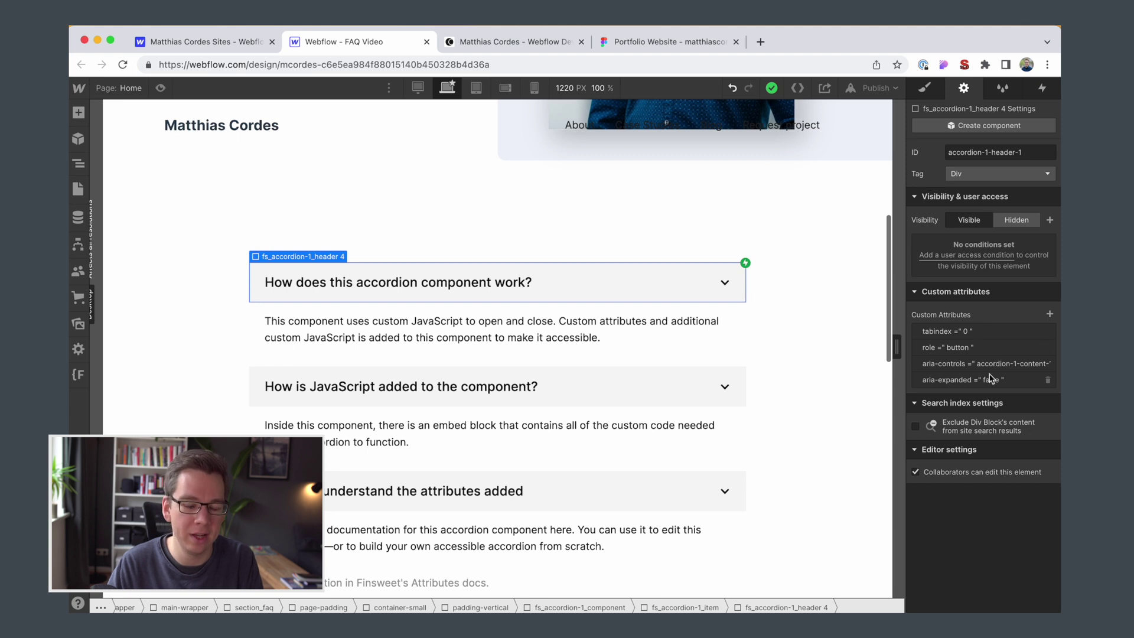
left_click(78, 164)
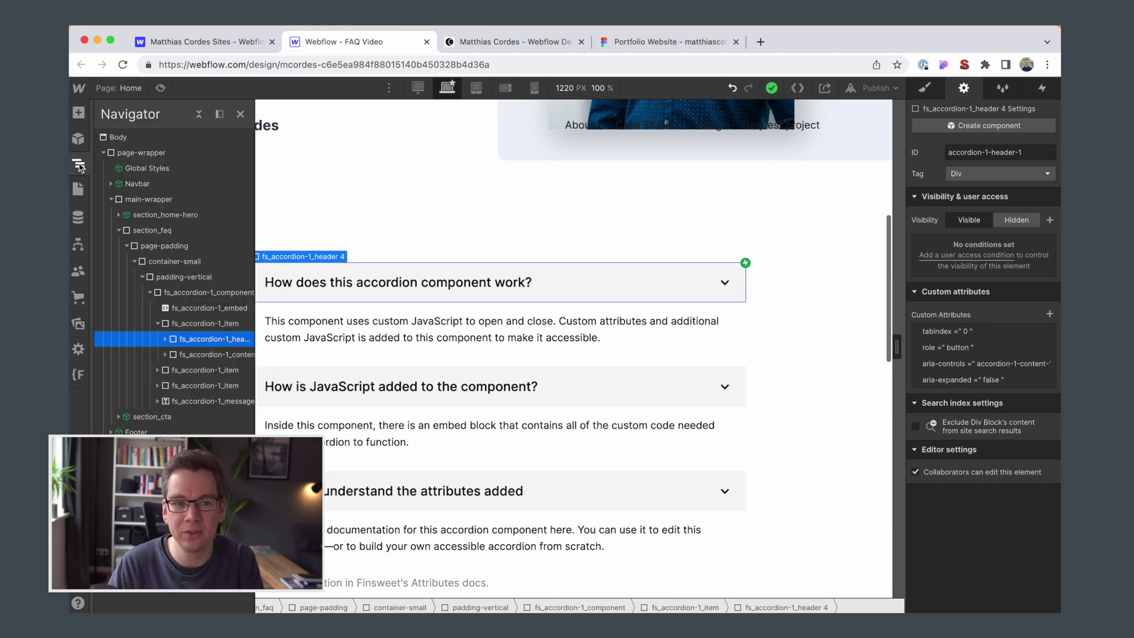
Switch to the live portfolio site and test opening and closing the "What's the investment?" question using keyboard navigation
left_click(523, 42)
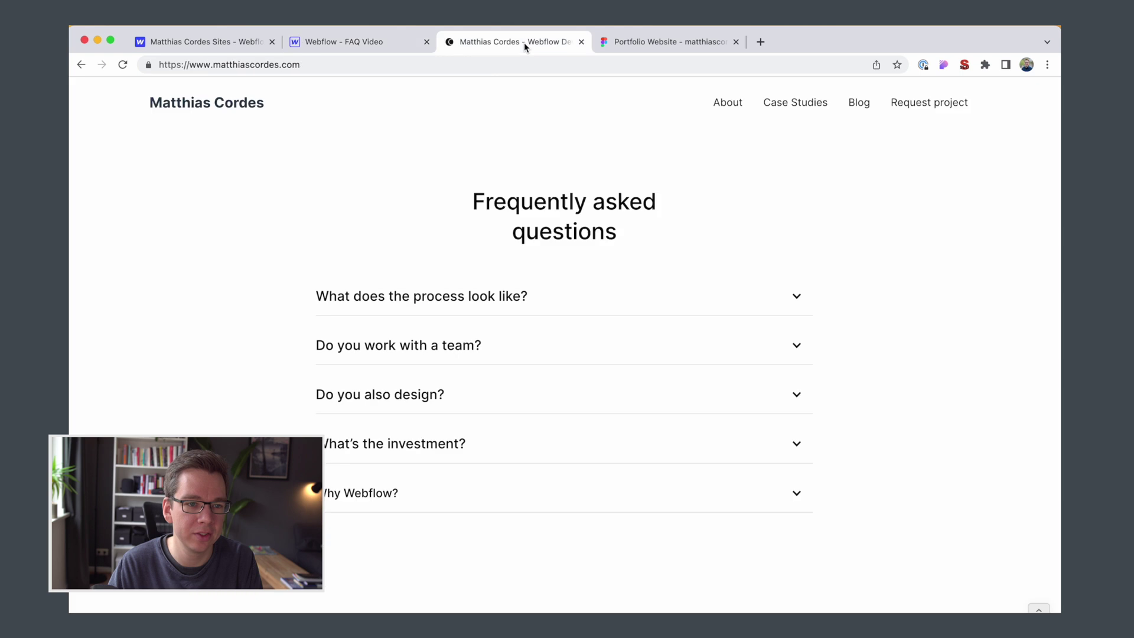
key("Tab")
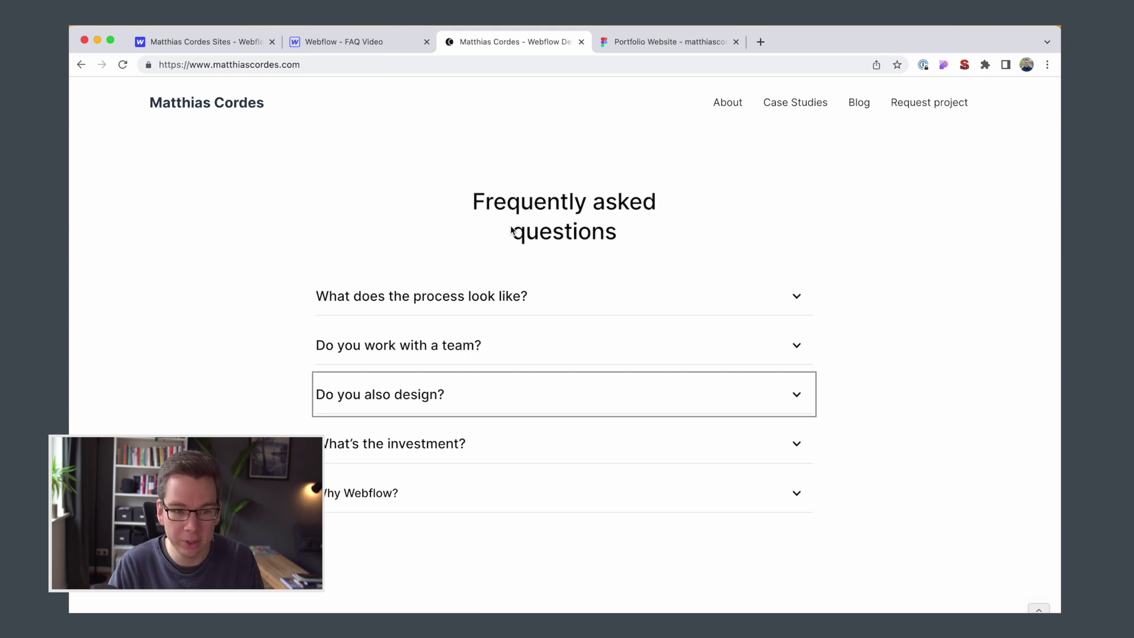
key("Tab")
key("Return")
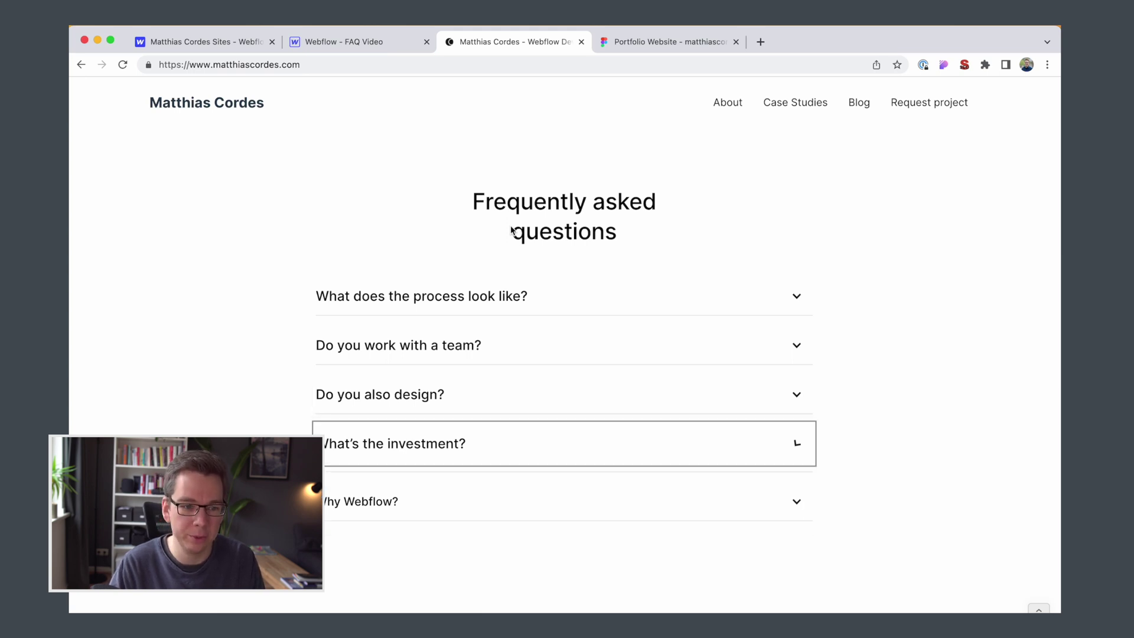
key("Return")
key("Return")
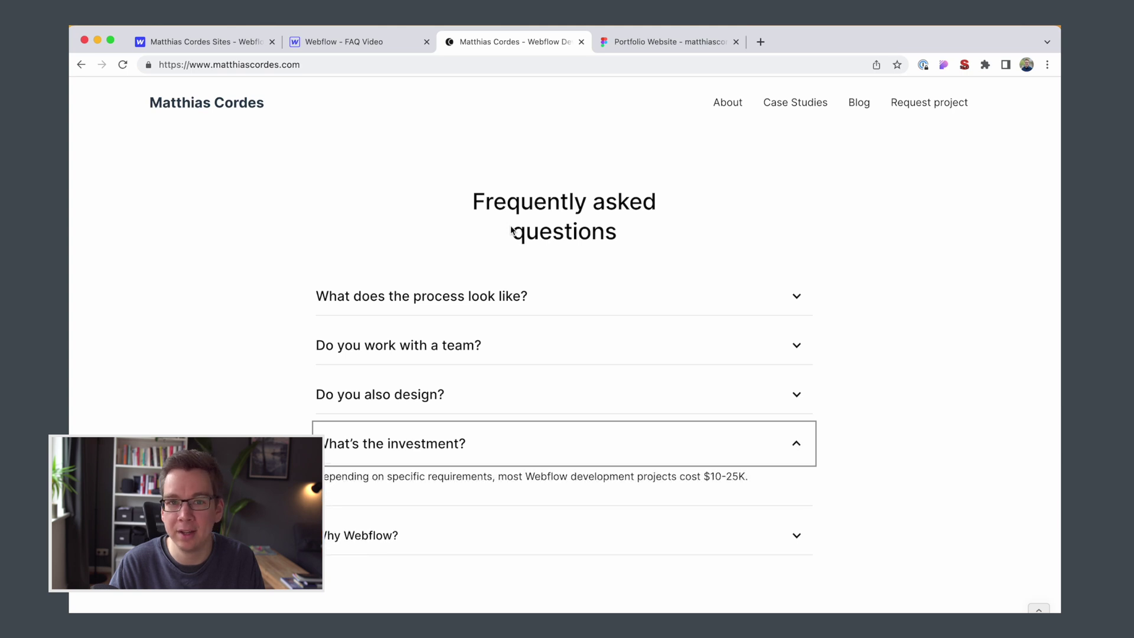
key("Return")
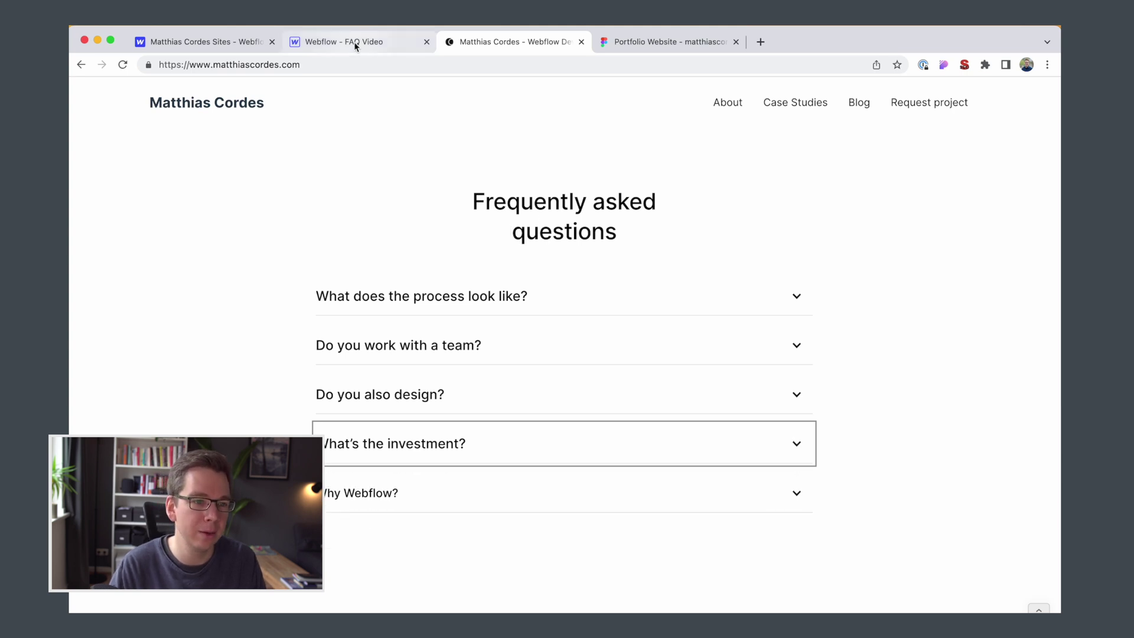
Return to the Webflow Designer and delete the second and third accordion items and the documentation message below them
left_click(353, 41)
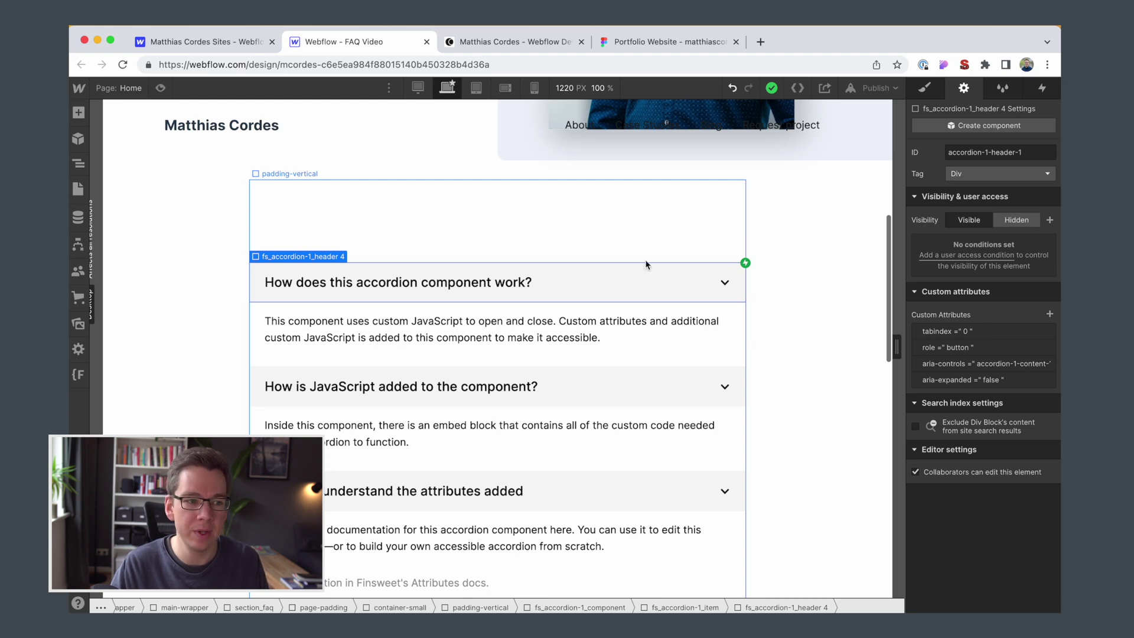
left_click(77, 165)
left_click(77, 165)
left_click(258, 393)
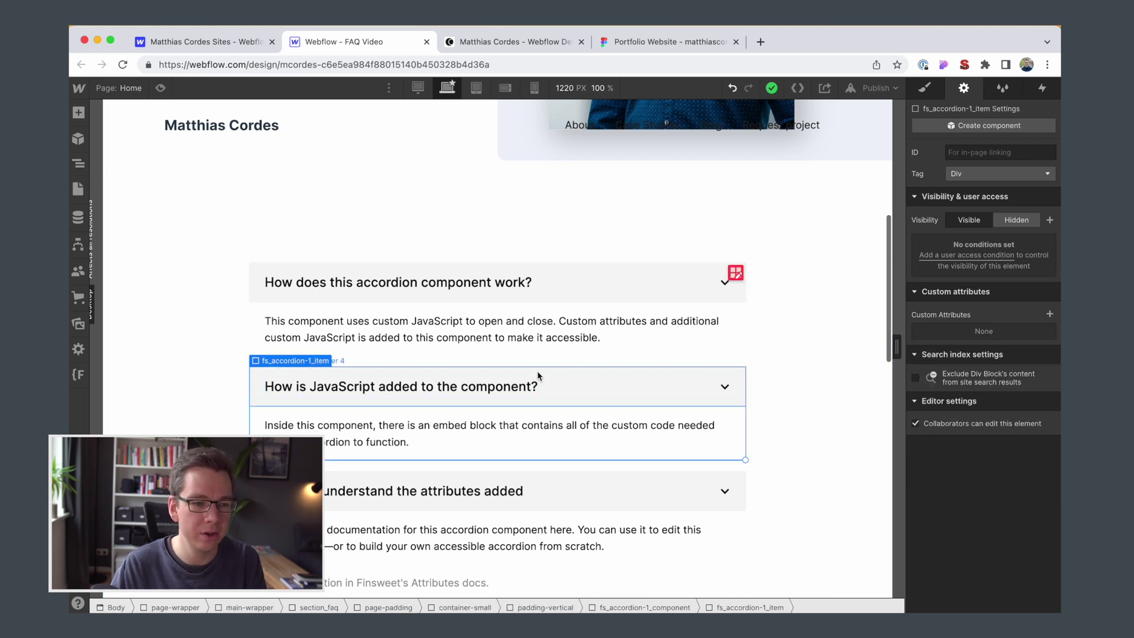
key("Delete")
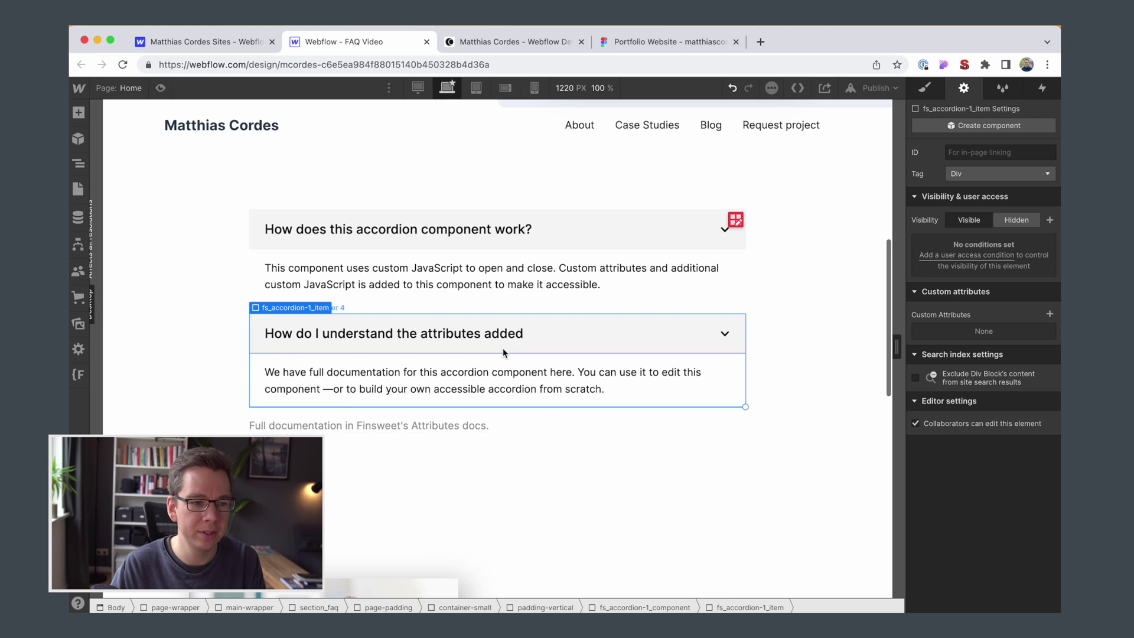
key("Delete")
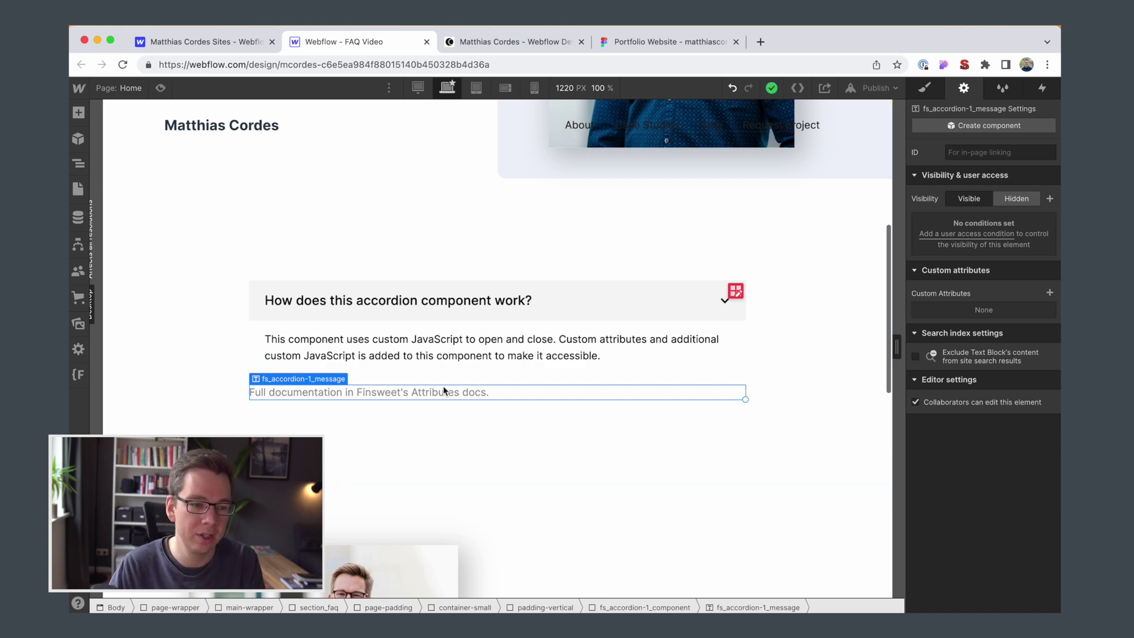
key("Delete")
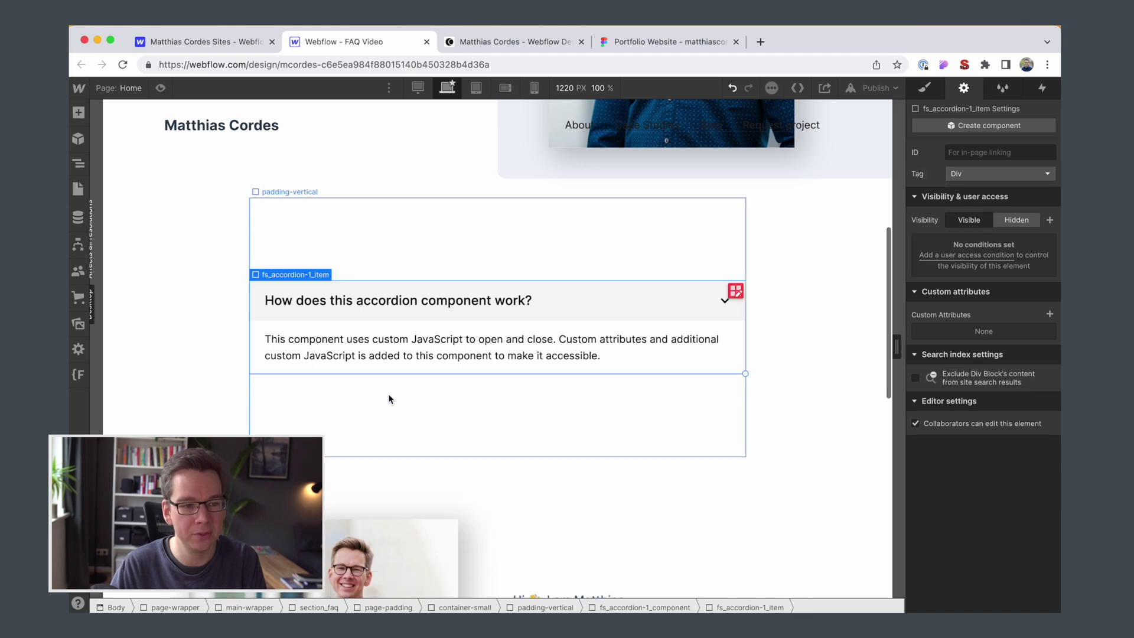
Start a new CMS collection and name it FAQ
left_click(81, 168)
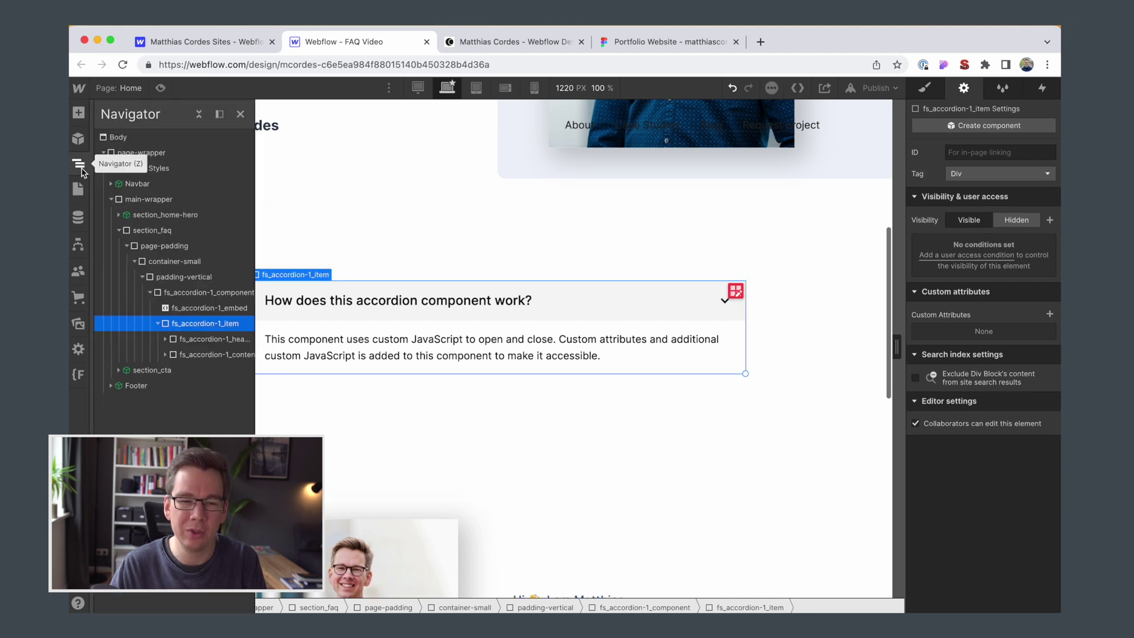
left_click(79, 219)
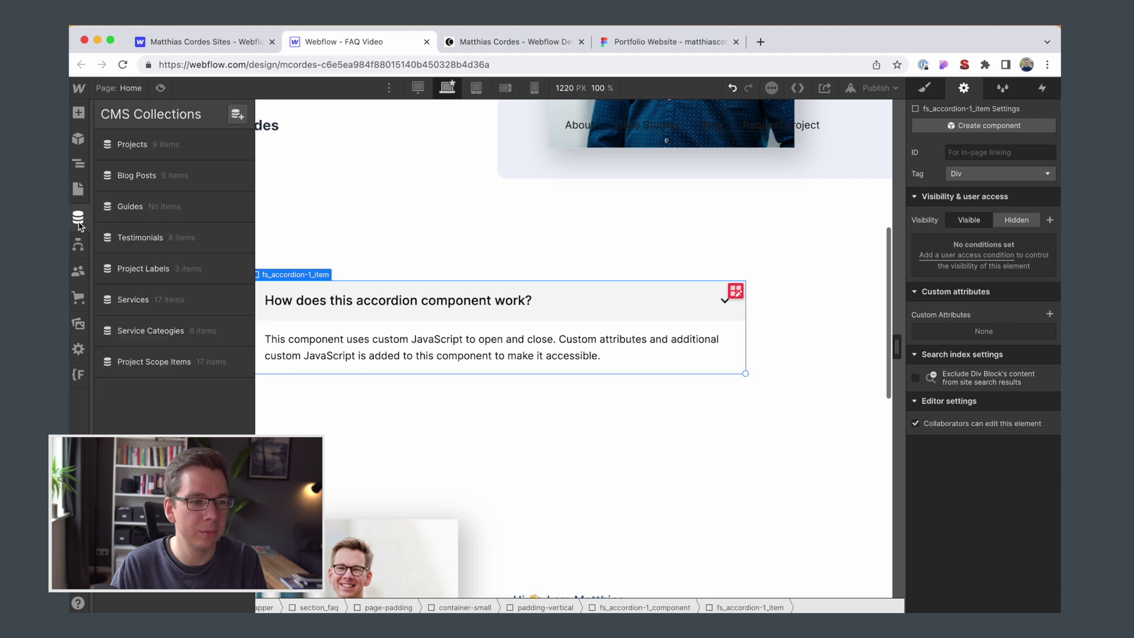
left_click(239, 117)
type("FAQ")
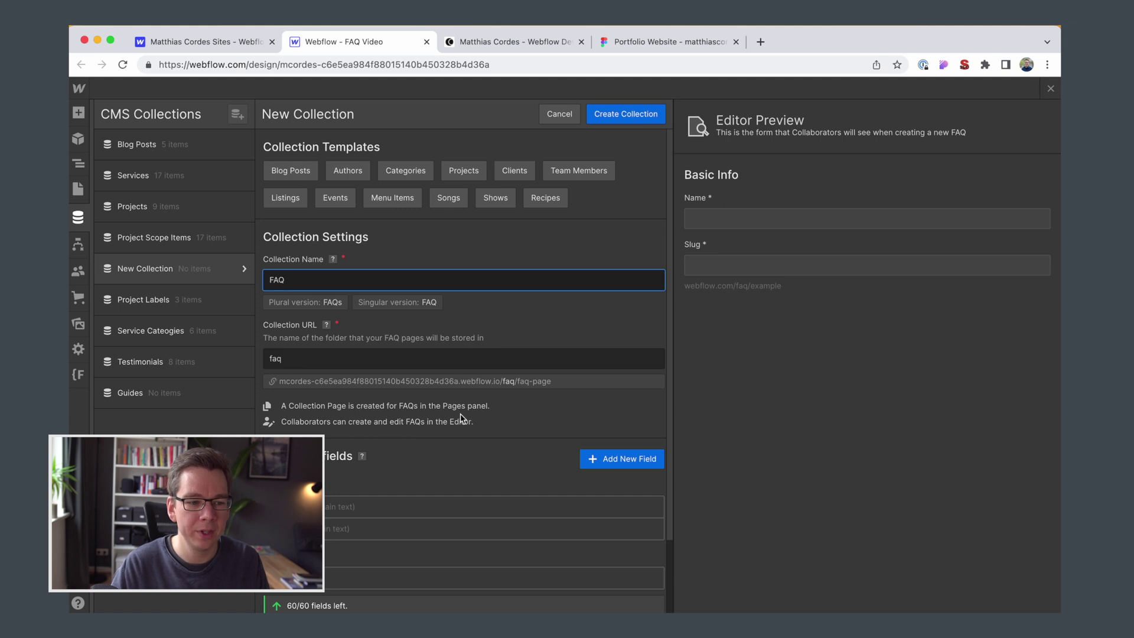
Rename the FAQ collection's basic Name field to Question and save the field
scroll(354, 472, "down", 3)
left_click(348, 483)
type("Question")
left_click(627, 317)
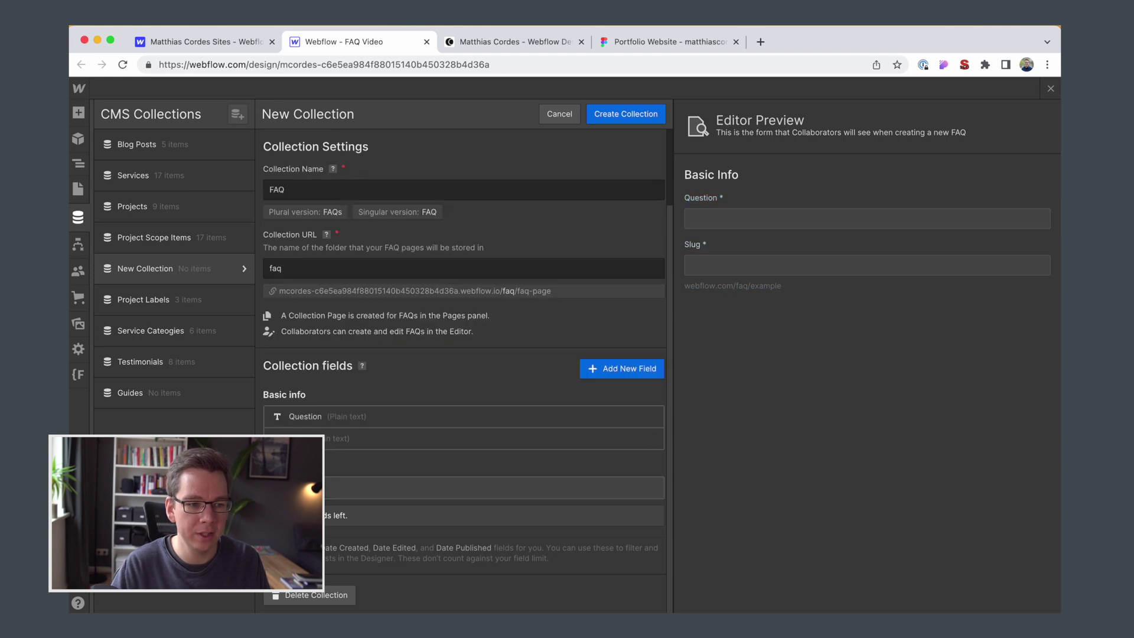
Add a Rich text field named Answer to the FAQ collection and save the field
left_click(622, 369)
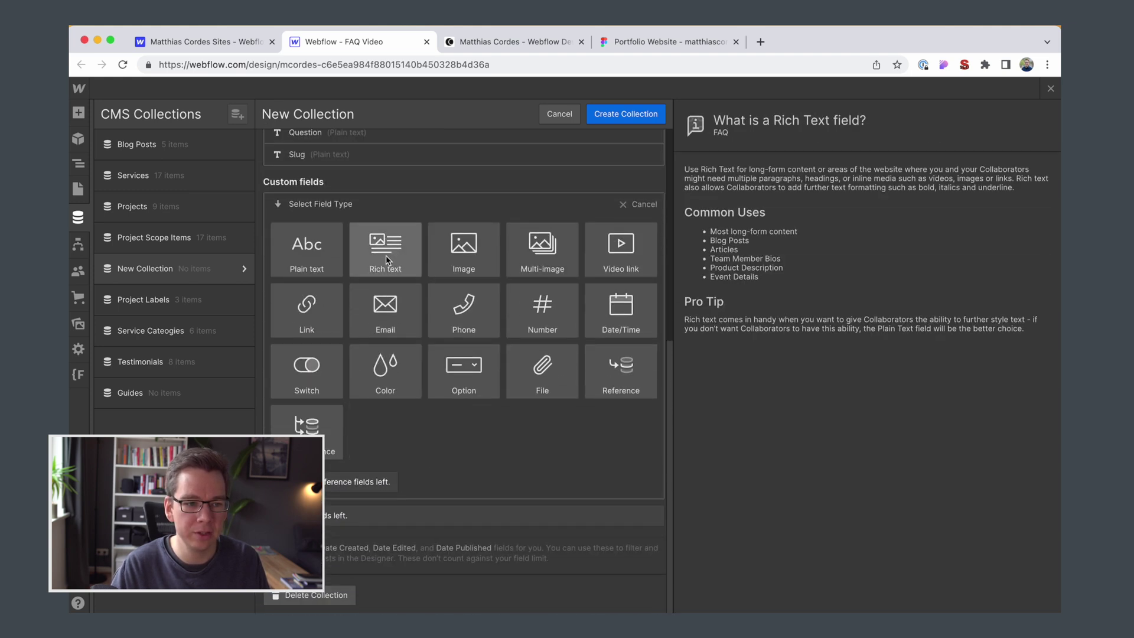
left_click(385, 255)
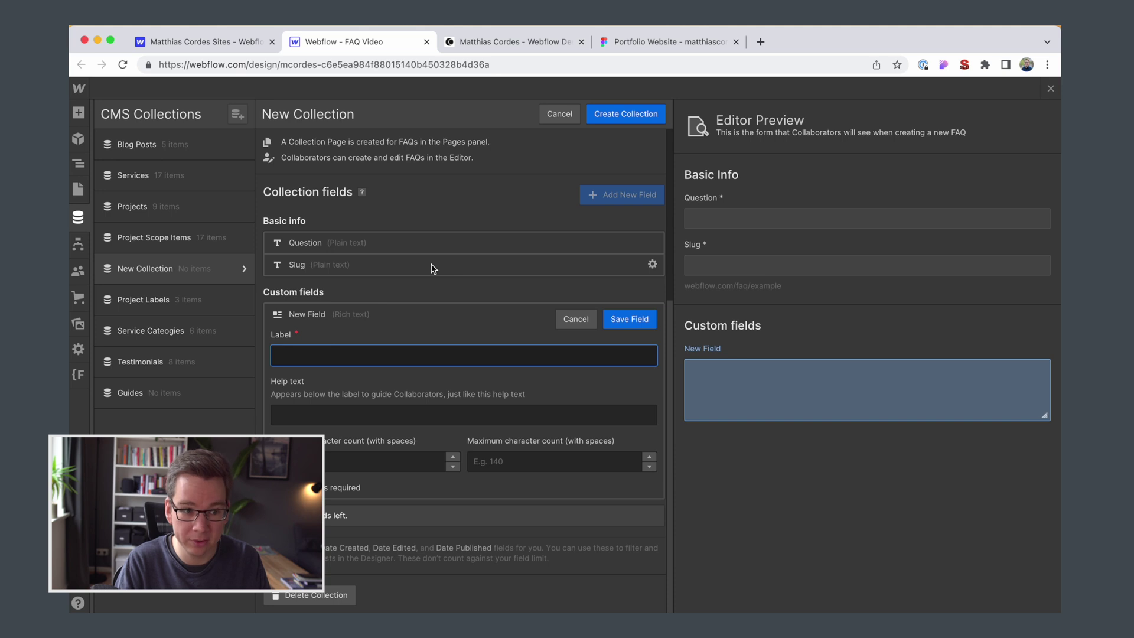
type("Answer")
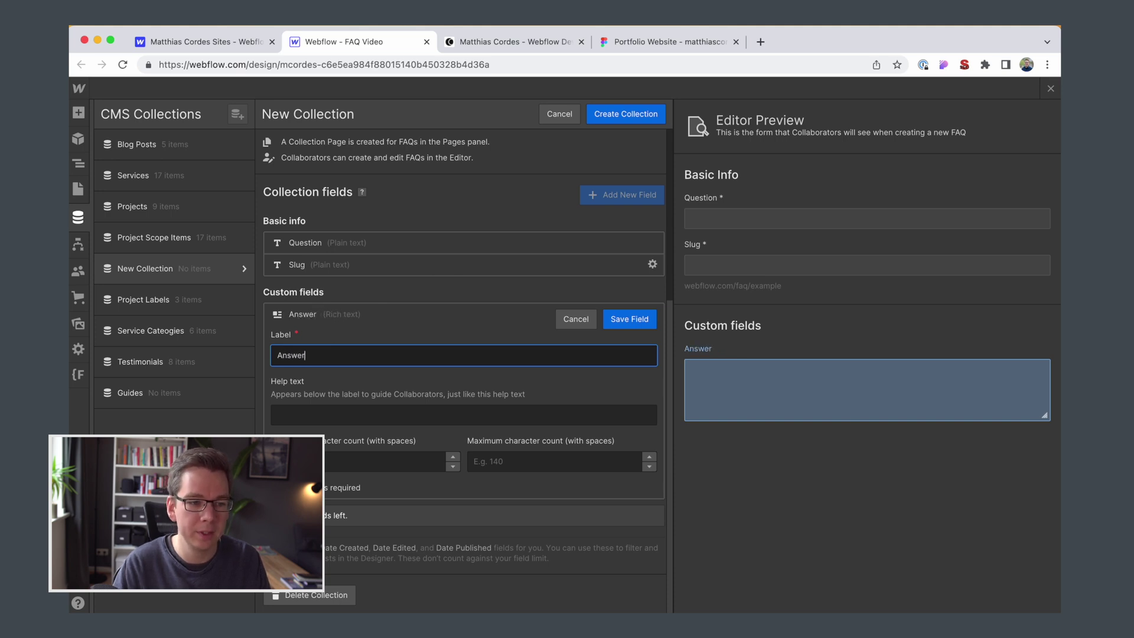
left_click(621, 321)
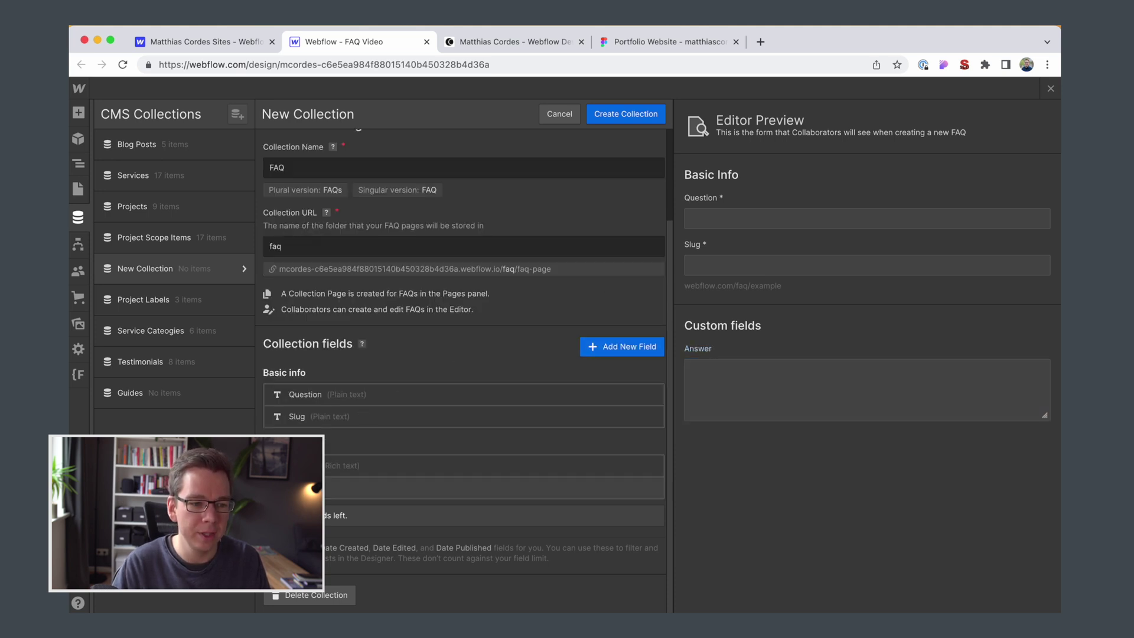
Add a Number field named Order, save it, and create the FAQ collection
left_click(621, 346)
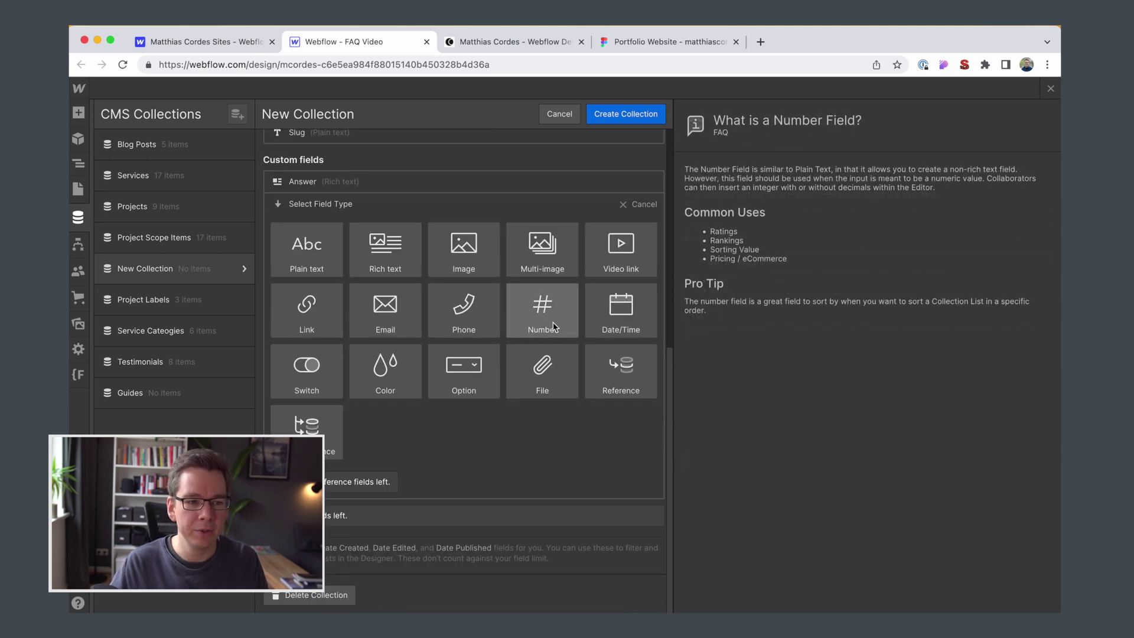
left_click(540, 313)
type("lOrder")
key("super+a")
type("Order")
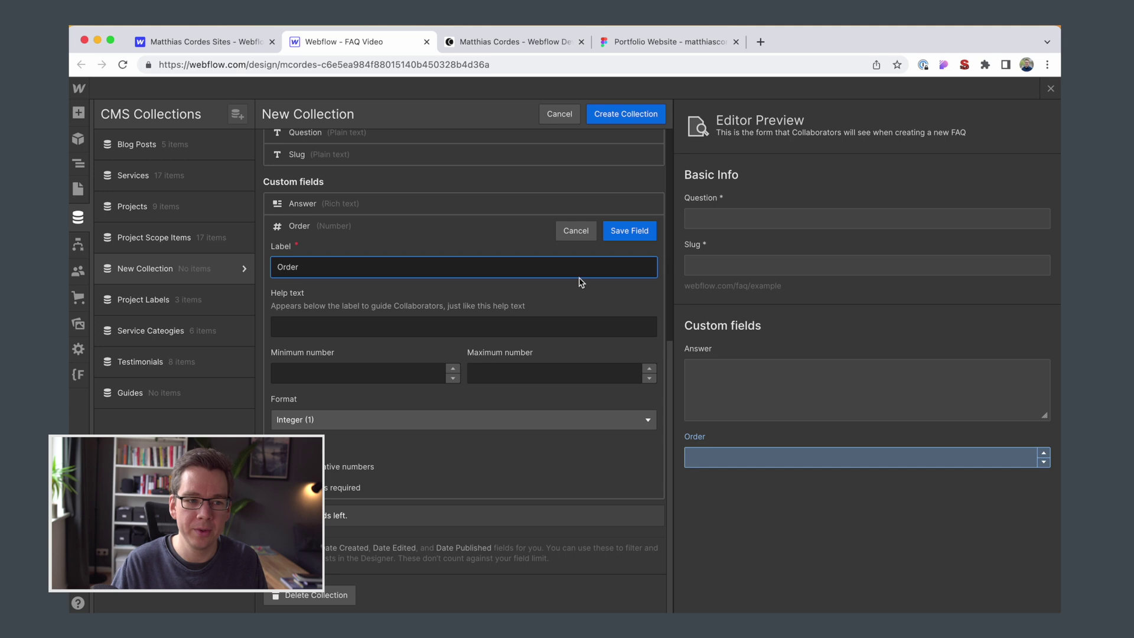
left_click(630, 236)
left_click(626, 114)
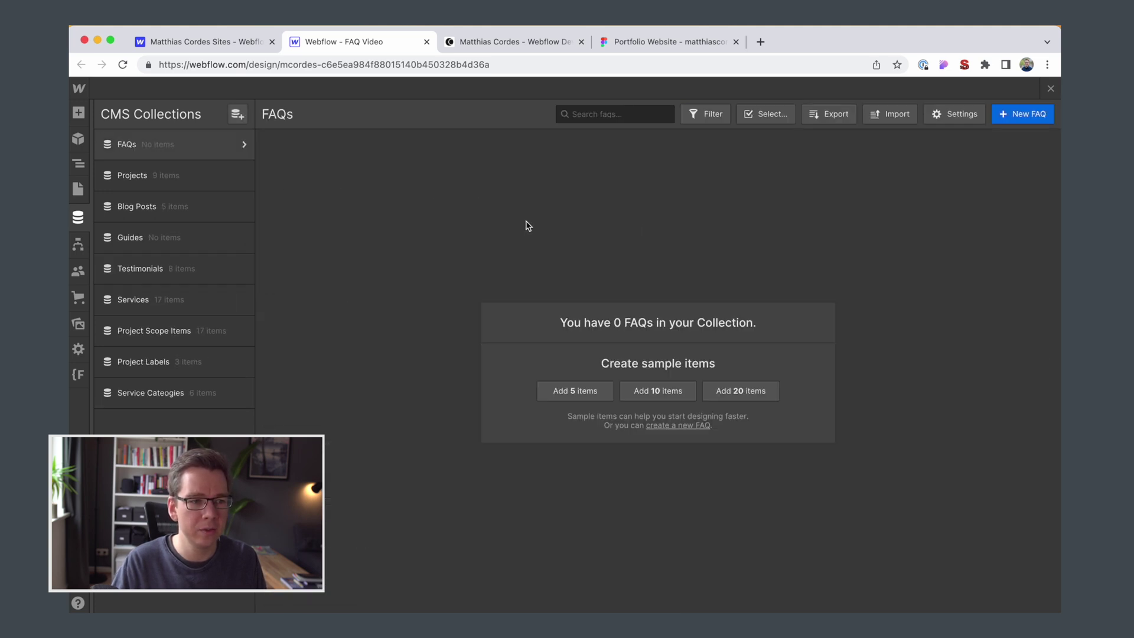
Start a new FAQ item and fill in the question "What does the process look like?" and its answer copied from the live portfolio site
left_click(1014, 122)
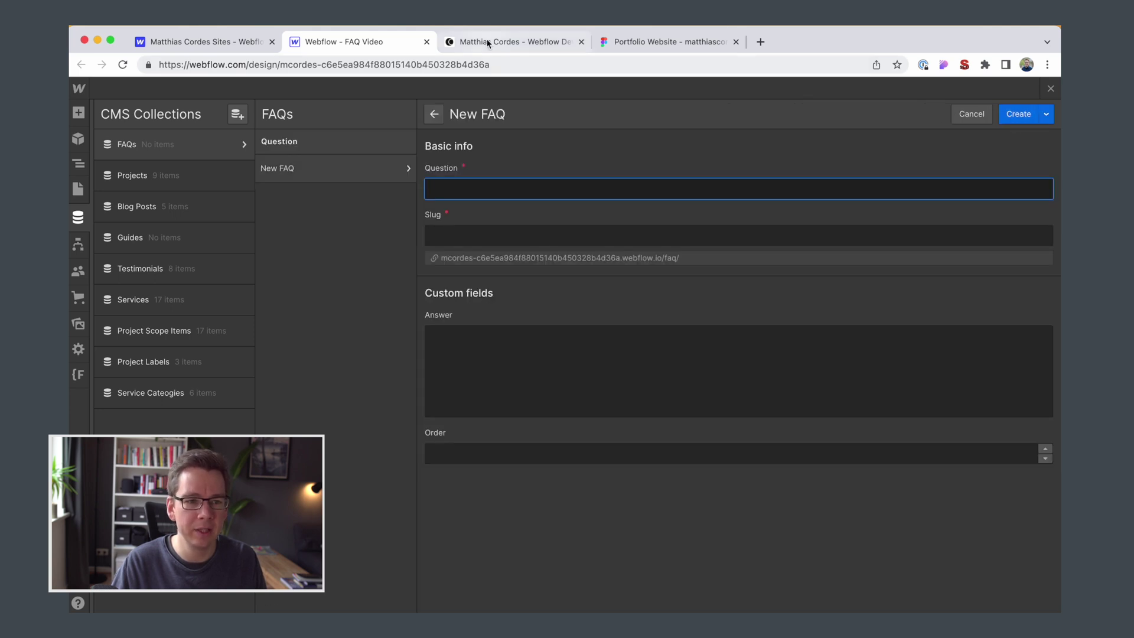
left_click(514, 42)
left_click(350, 302)
left_click_drag(317, 296, 534, 296)
key("super+c")
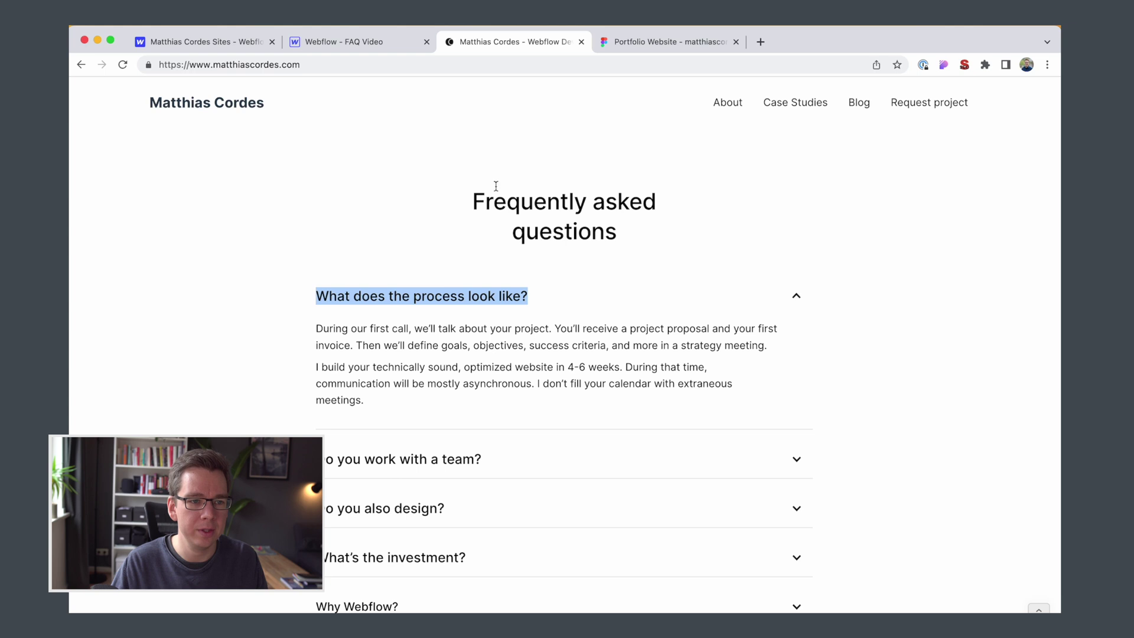
left_click(340, 41)
key("super+v")
left_click(544, 356)
key("super+v")
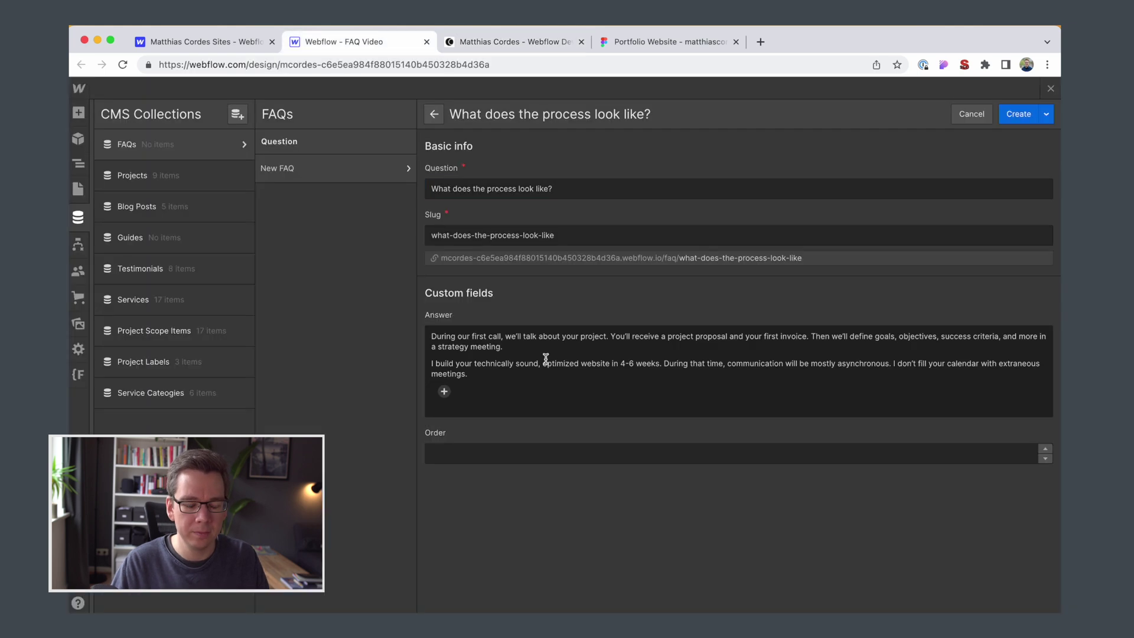
Save the item and fill in another with the question "Do you work with a team?" and its solo developer answer
left_click(1046, 114)
left_click(1017, 145)
type("Do you work with a team?")
left_click(739, 371)
type("I'm a solo developer with an extensive network of creatives. While I work alone for most projects, occasionally I team up with experts for illustrations, copywriting, or specialized code when a project requires it. You will always know if someone else is helping us bring your vision to life. I'll also manage your project as your single point of contact.")
Copy the question "Do you also design?" and its answer from the live portfolio site into a new FAQ item in Webflow
left_click(514, 41)
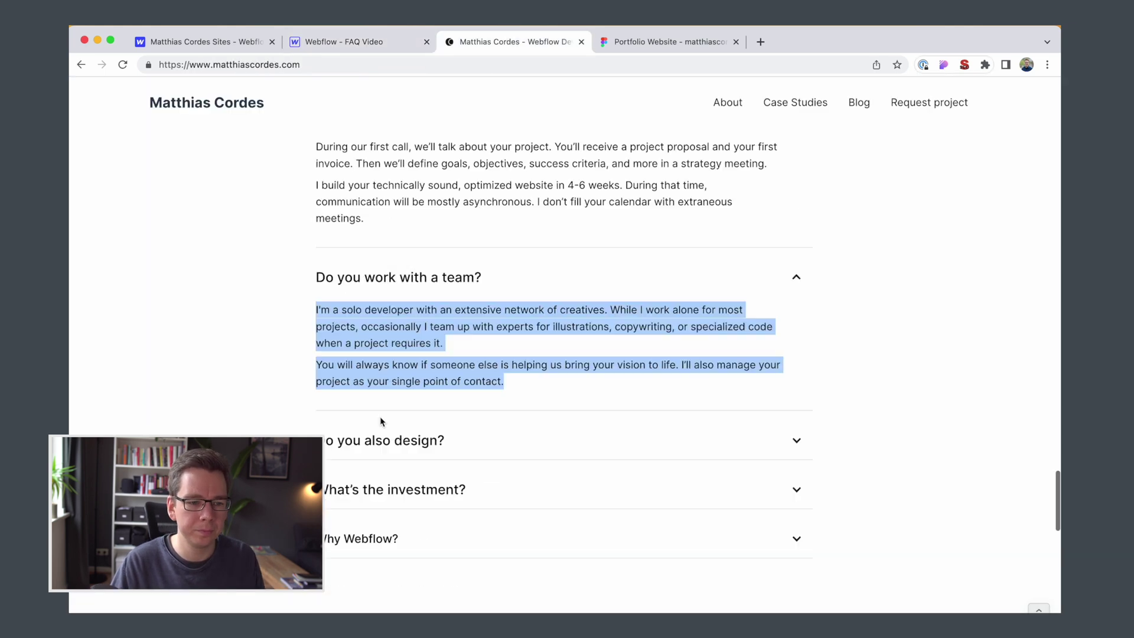
scroll(380, 416, "down", 5)
left_click(796, 285)
left_click_drag(316, 286, 444, 285)
left_click(340, 41)
key("super+v")
left_click(738, 371)
key("super+v")
Copy "What's the investment?" and "Why Webflow?" with their answers from the live portfolio site into new FAQ items in Webflow
left_click(514, 41)
left_click(796, 432)
left_click_drag(316, 432, 465, 432)
left_click_drag(324, 465, 845, 487)
left_click(340, 42)
key("super+v")
left_click(738, 371)
key("super+v")
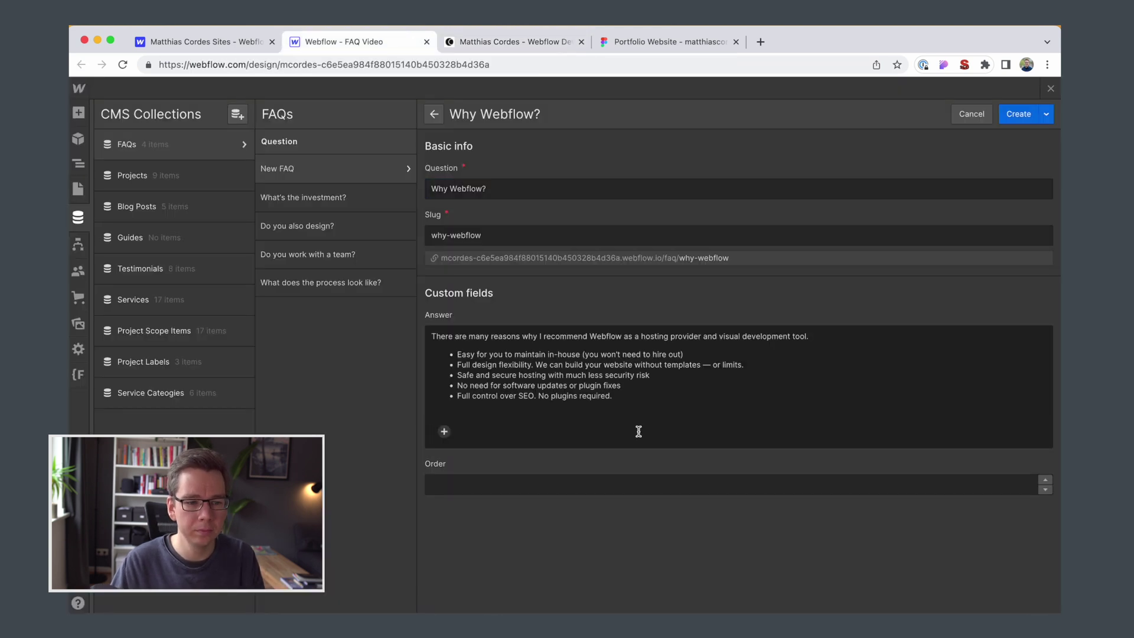
Return to the page structure and insert a Collection List as the first element inside fs_accordion-1_component
left_click(78, 164)
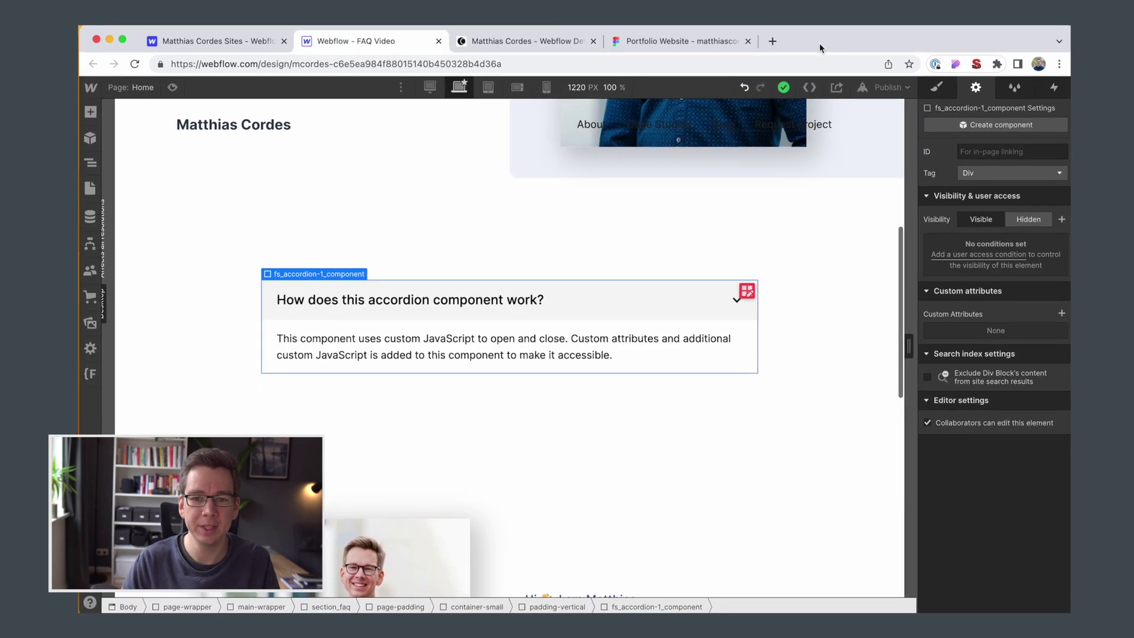
left_click(90, 166)
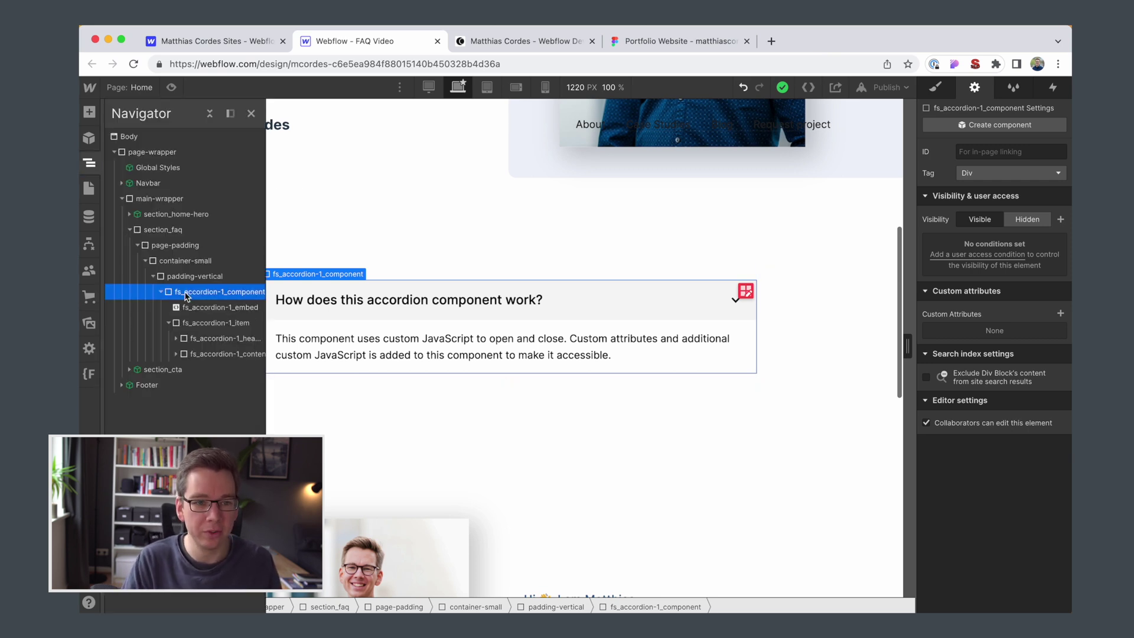
key("super+e")
type("col")
key("Down")
key("Return")
left_click_drag(189, 375, 177, 310)
left_click(175, 323)
Give the Collection List Wrapper the new class fs_accordion-1_collection-list-wrapper
left_click(934, 88)
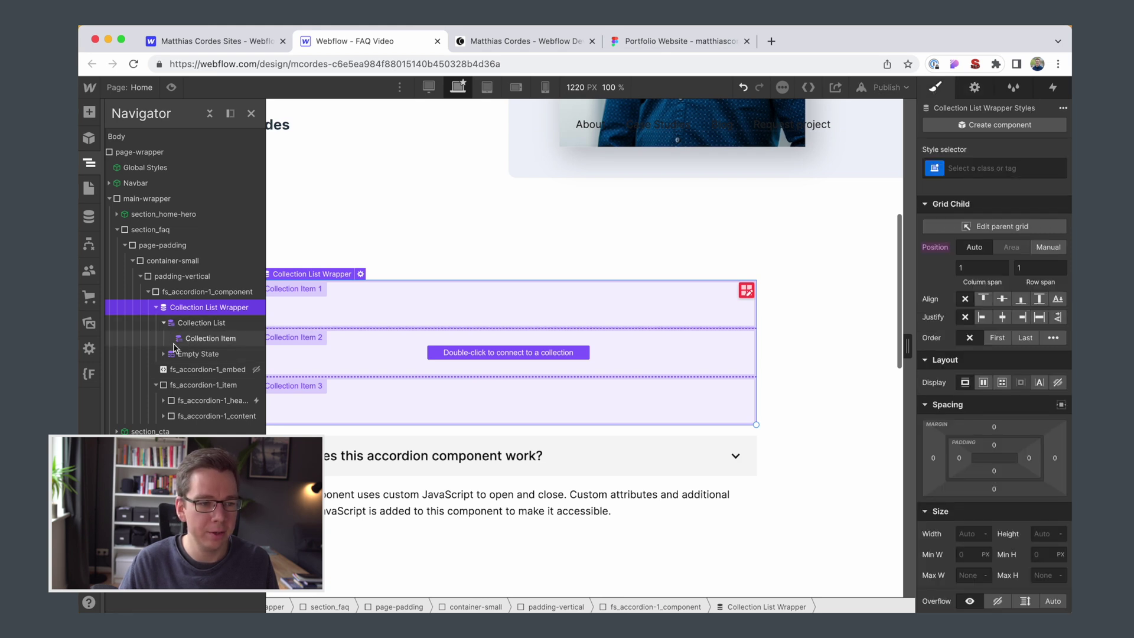
left_click(996, 168)
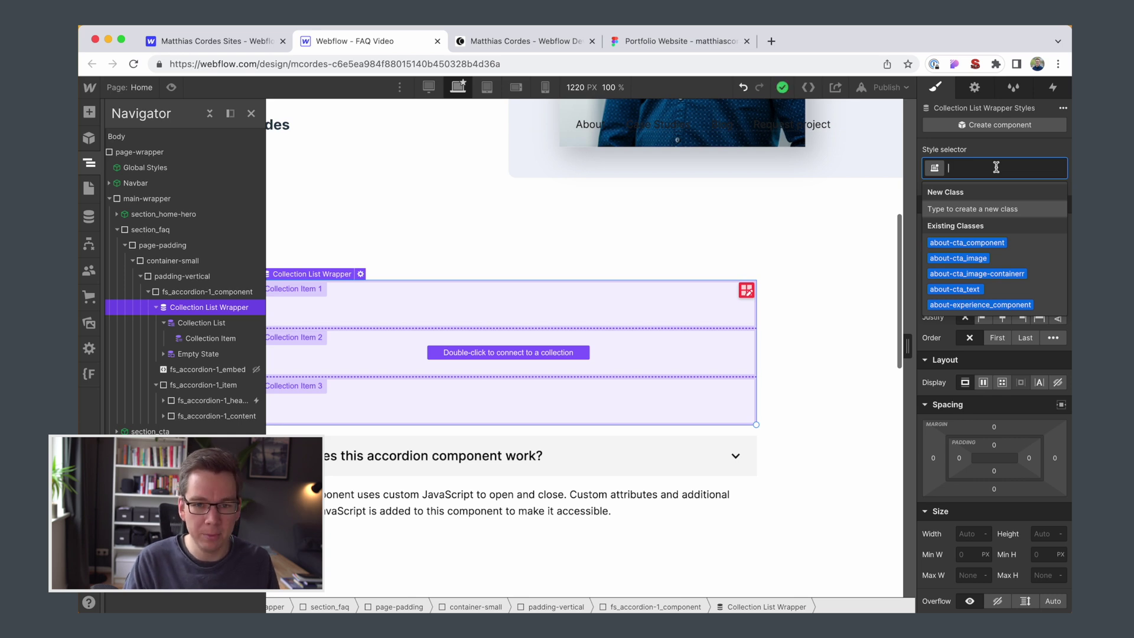
type("fs")
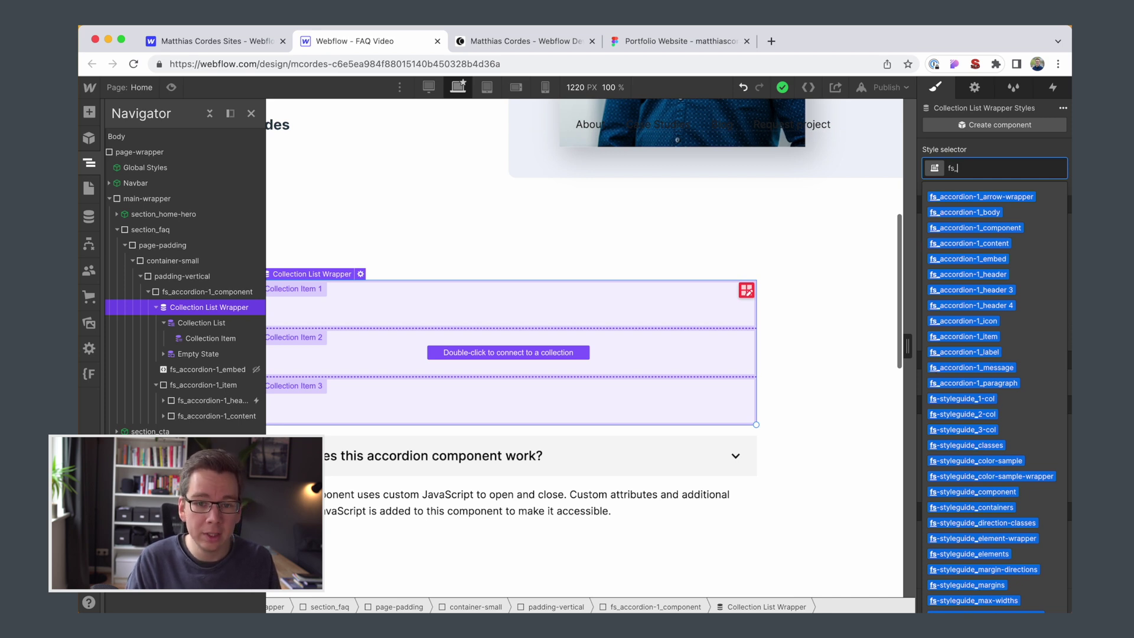
type("_accoroin-")
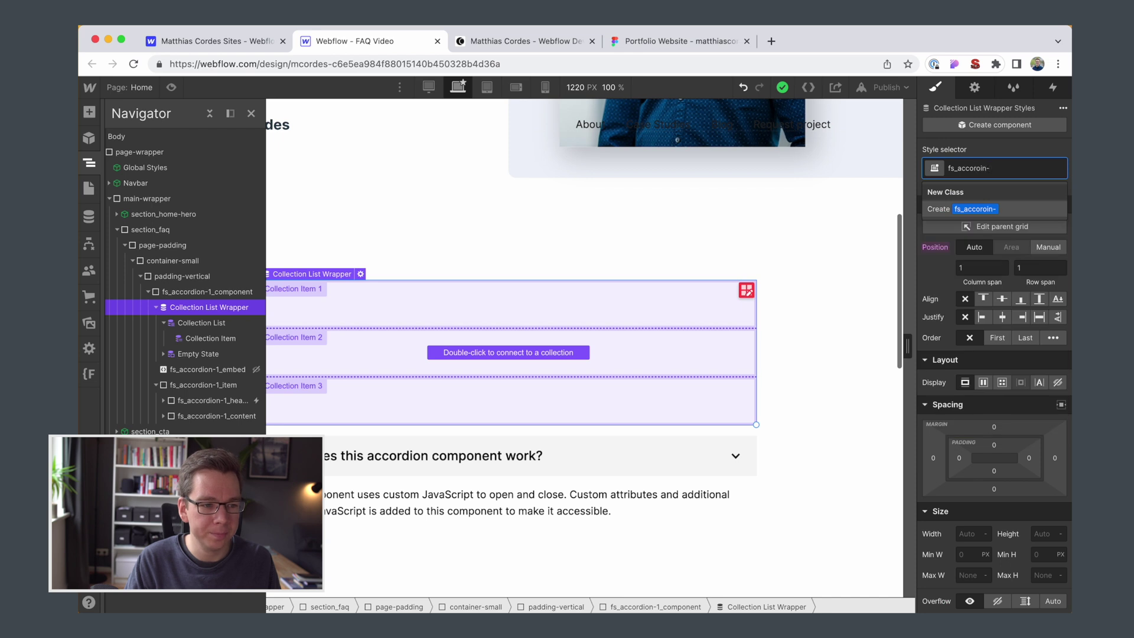
key("BackSpace")
key("BackSpace")
key("BackSpace")
key("BackSpace")
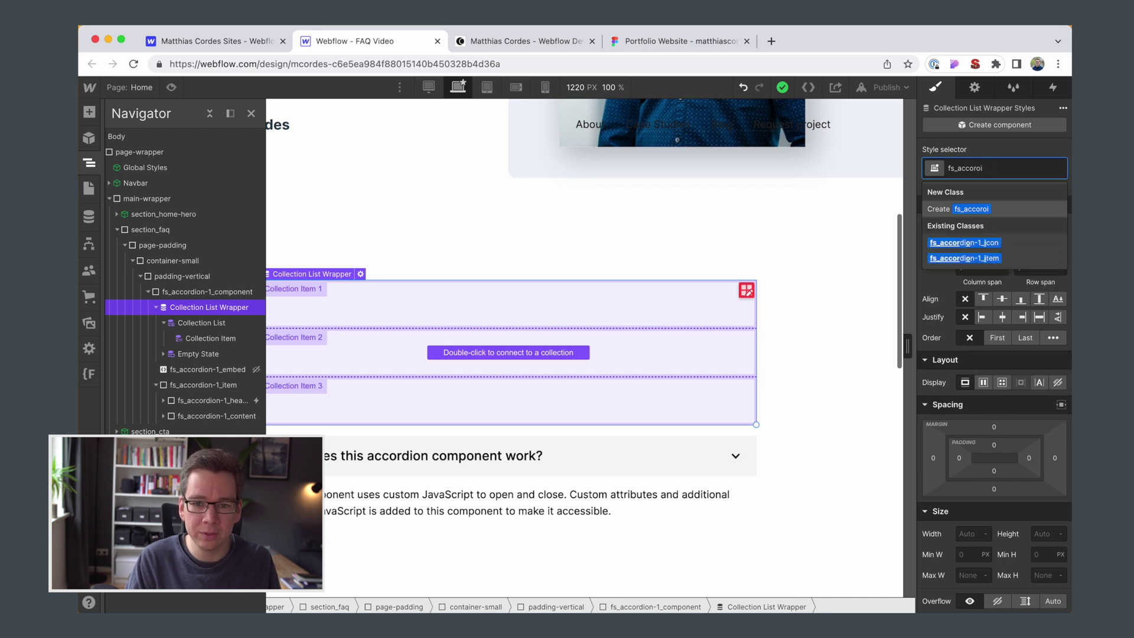
type("dion-1_")
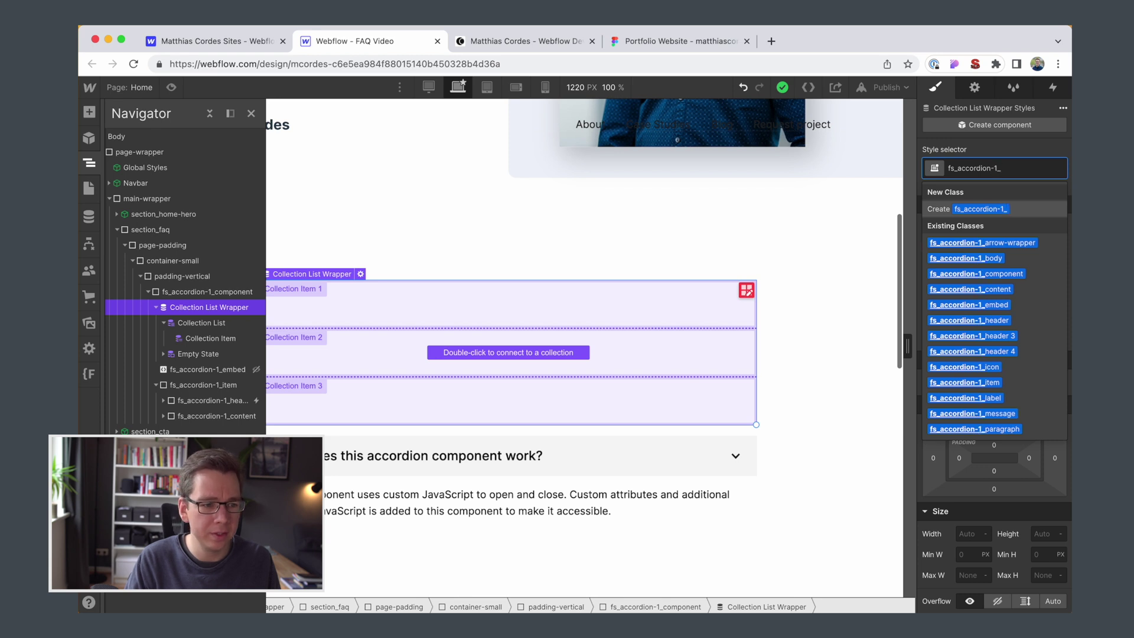
type("collection")
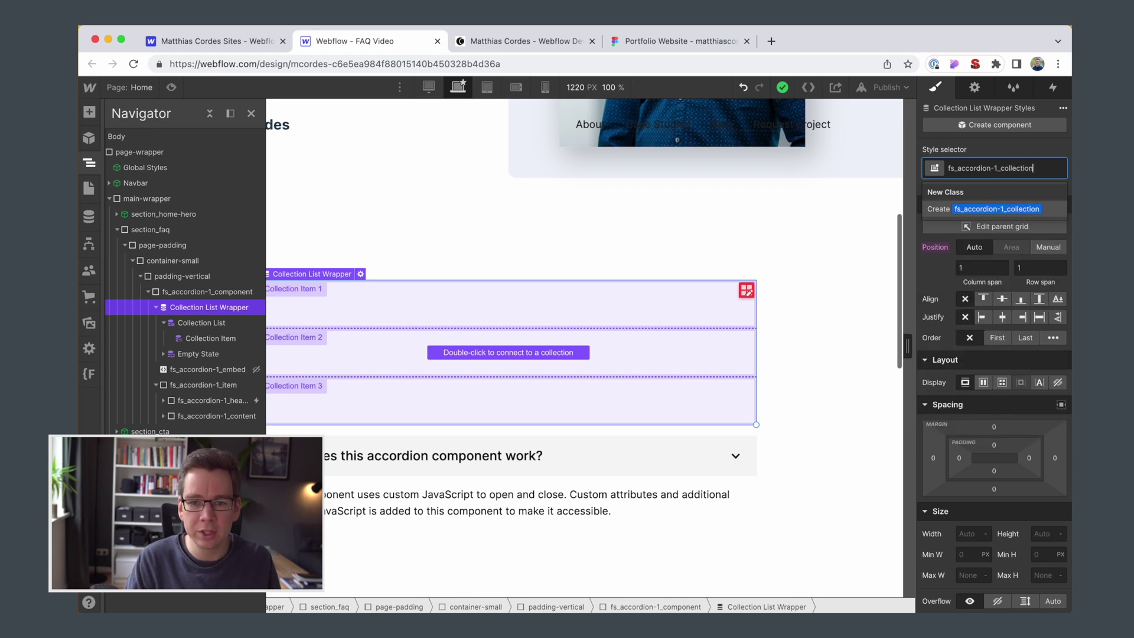
type("-list-wrapper")
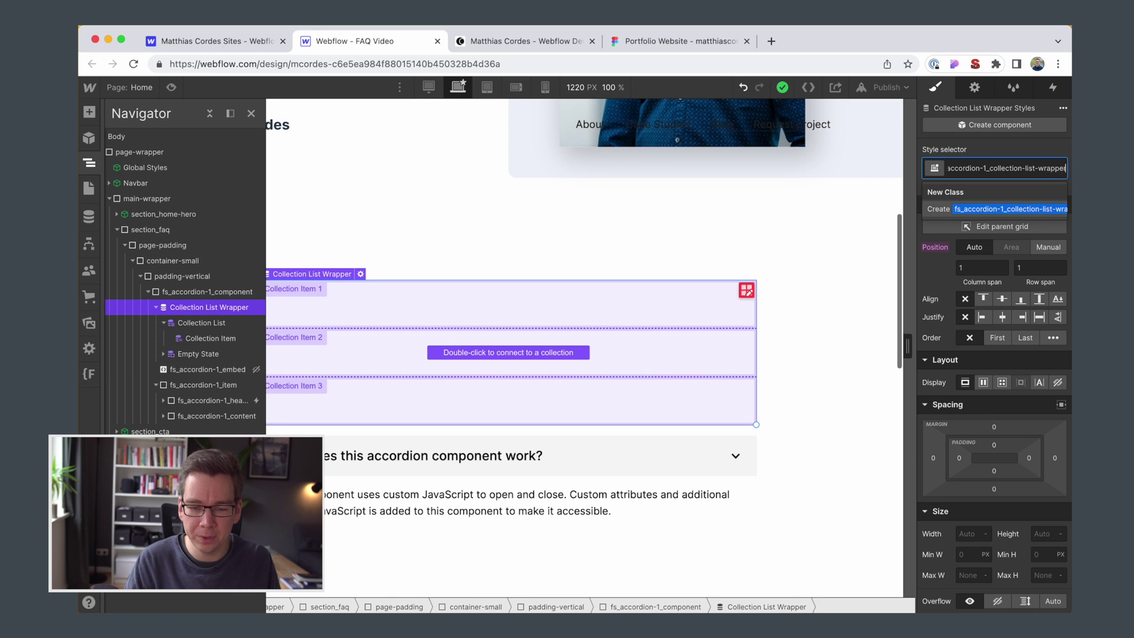
key("Return")
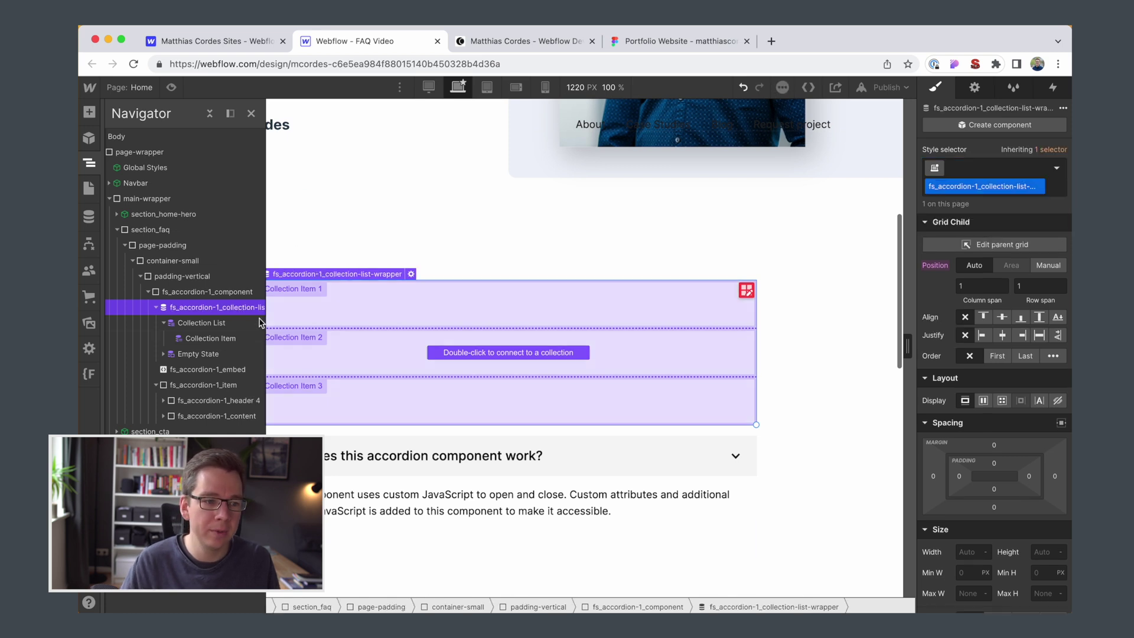
Give the Collection List inside the wrapper the new class fs_accordion-1_collection-list
left_click(206, 324)
left_click(996, 168)
type("fs_accordion-1_collection-list-wrapper")
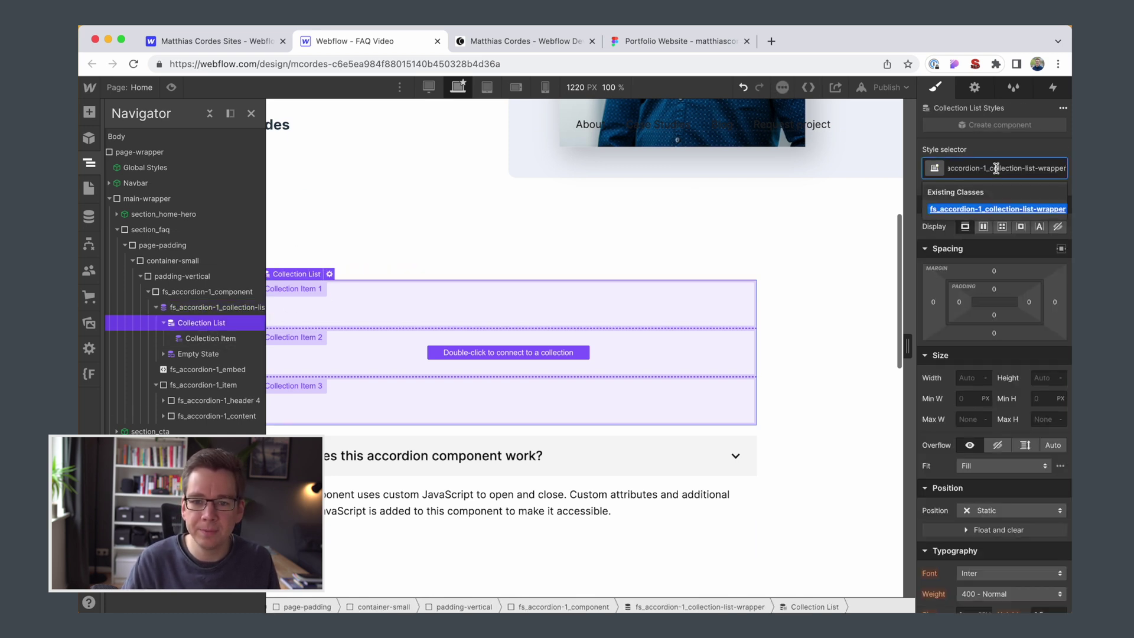
key("BackSpace")
key("BackSpace")
key("BackSpace")
key("BackSpace")
key("Return")
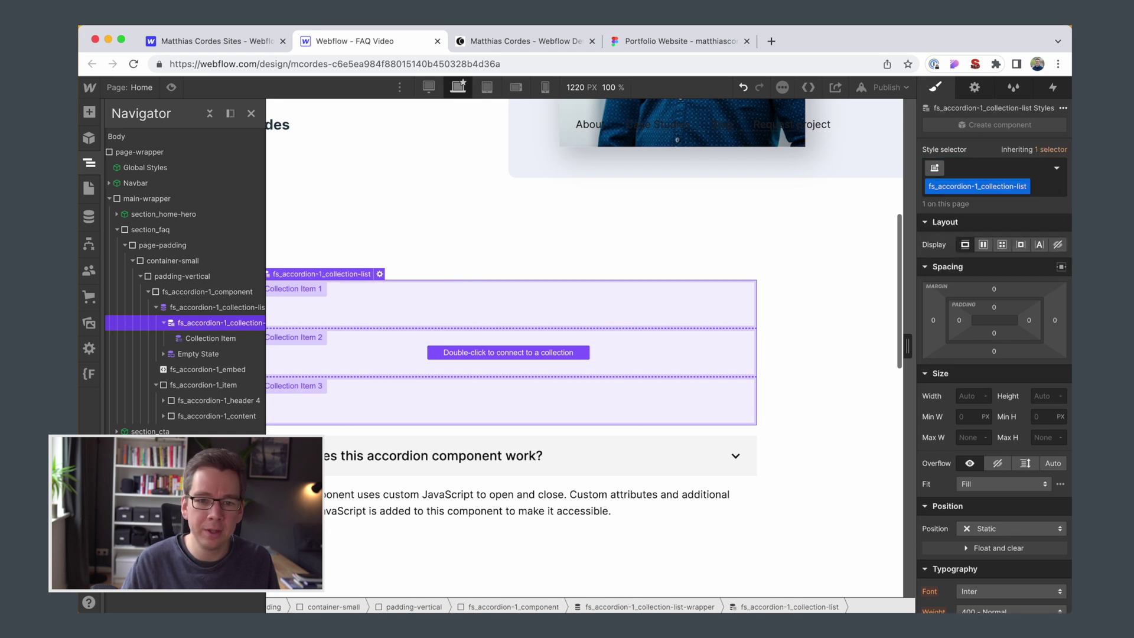
Give the Collection Item the new class fs_accordion-1_collection-item
left_click(211, 337)
left_click(1028, 171)
type("fs_accordion-1_collection-list-wrapper")
key("BackSpace")
key("BackSpace")
key("BackSpace")
key("BackSpace")
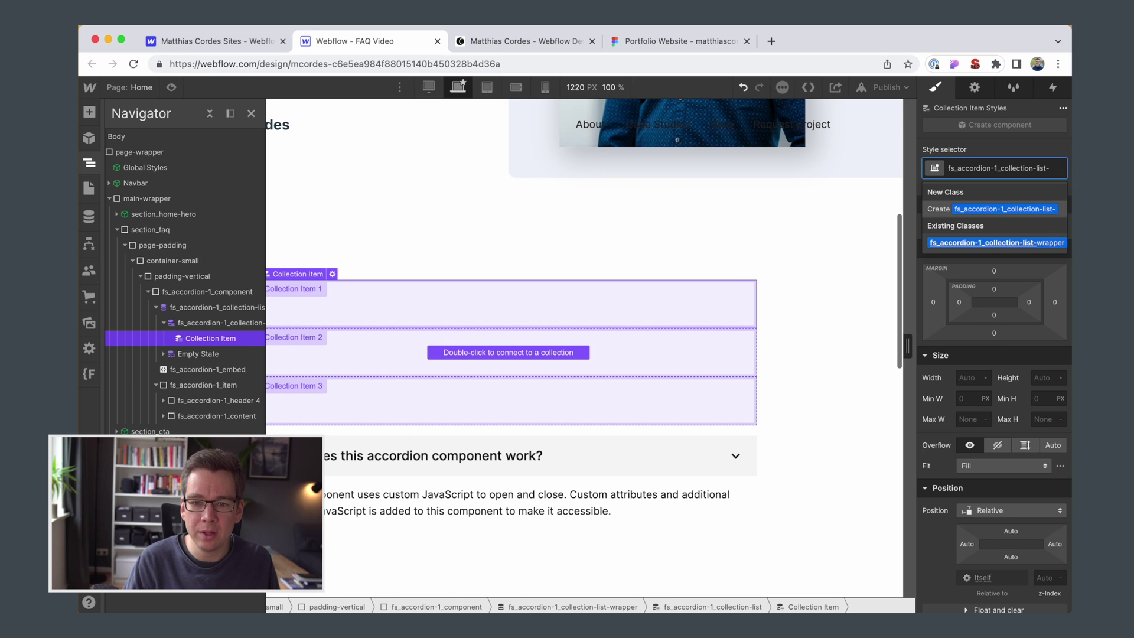
type("item")
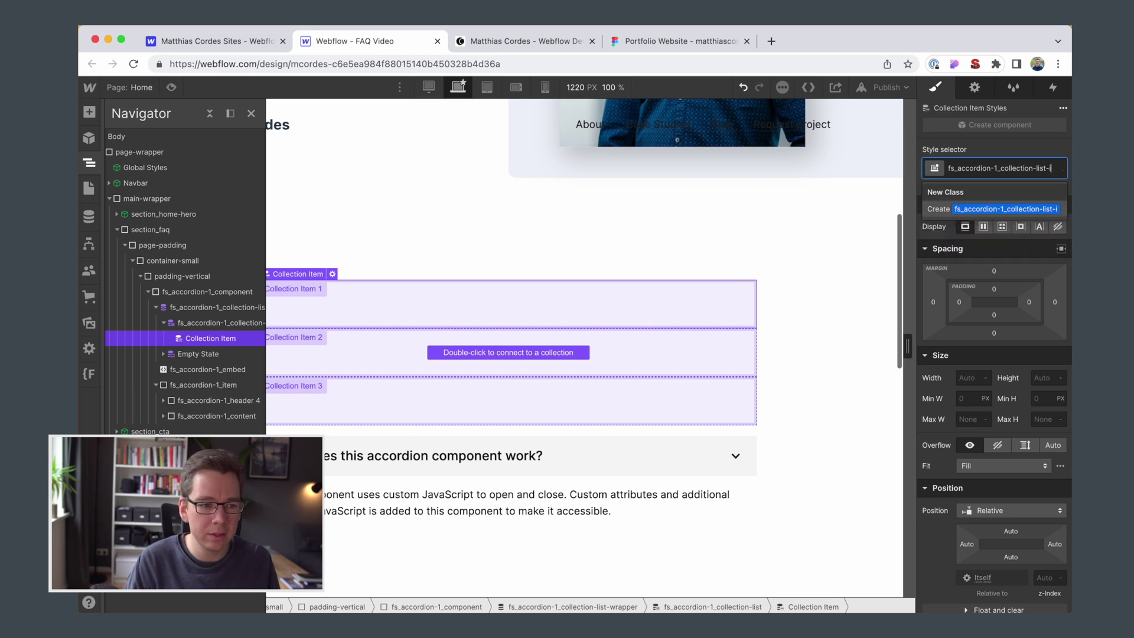
key("BackSpace")
key("BackSpace")
key("BackSpace")
key("BackSpace")
key("BackSpace")
type("em")
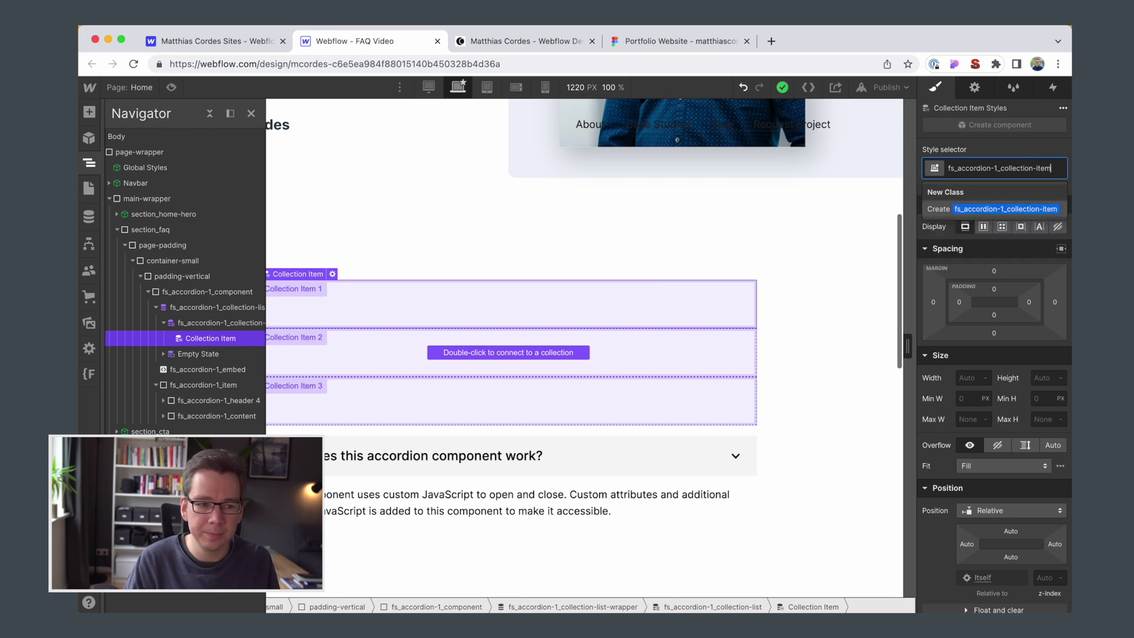
key("Return")
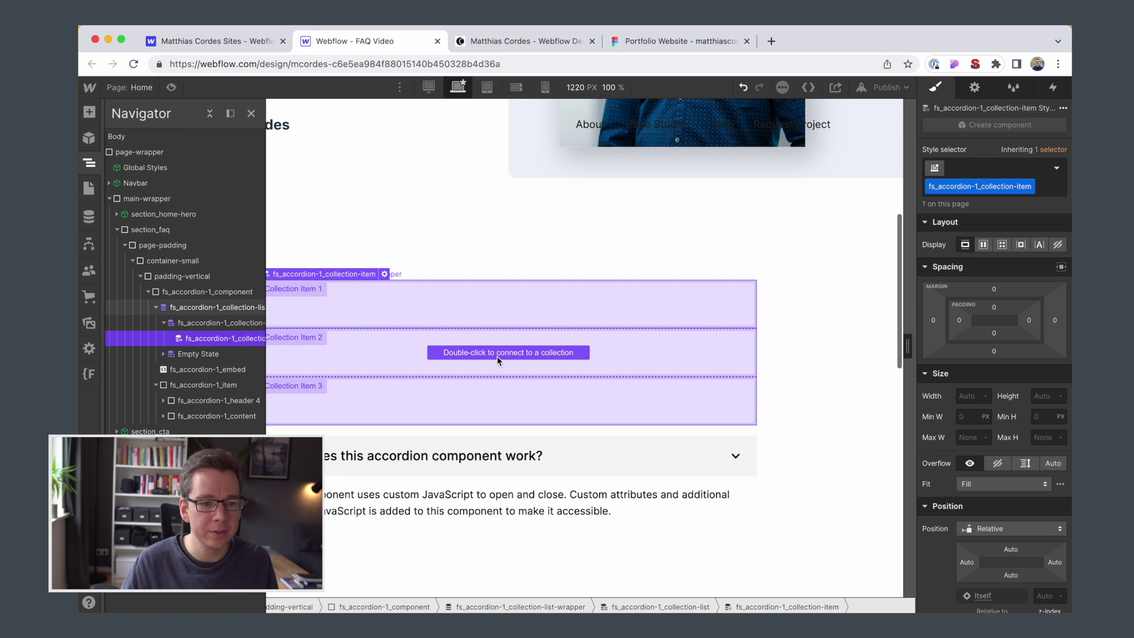
Connect the collection list to the FAQs collection as its source and close its settings
double_click(498, 355)
left_click(348, 464)
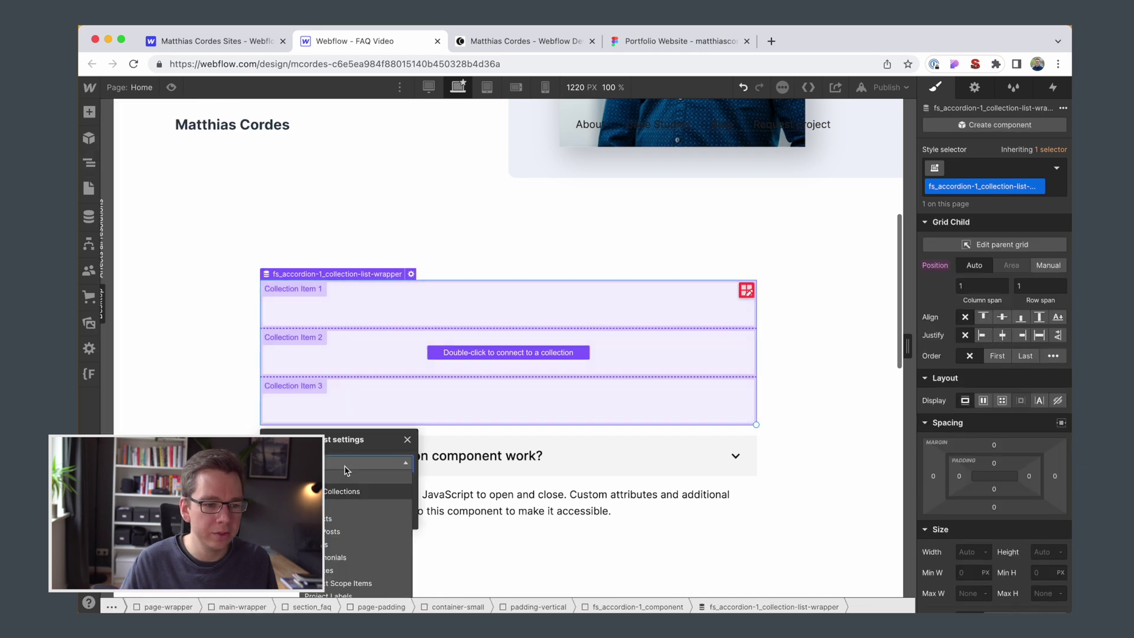
left_click(335, 506)
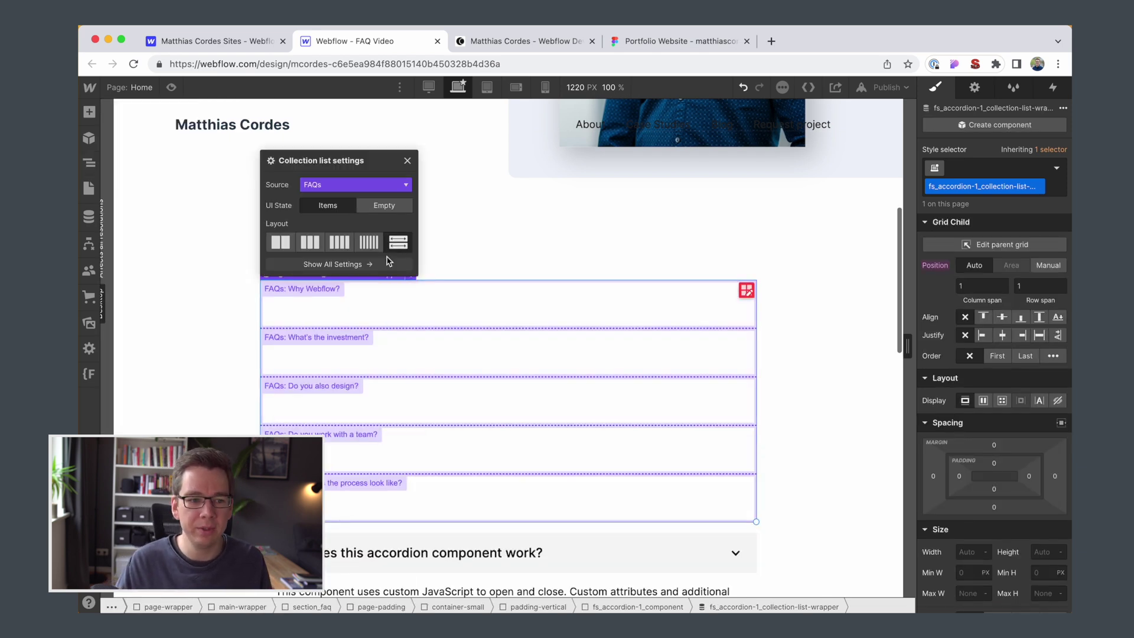
left_click(602, 261)
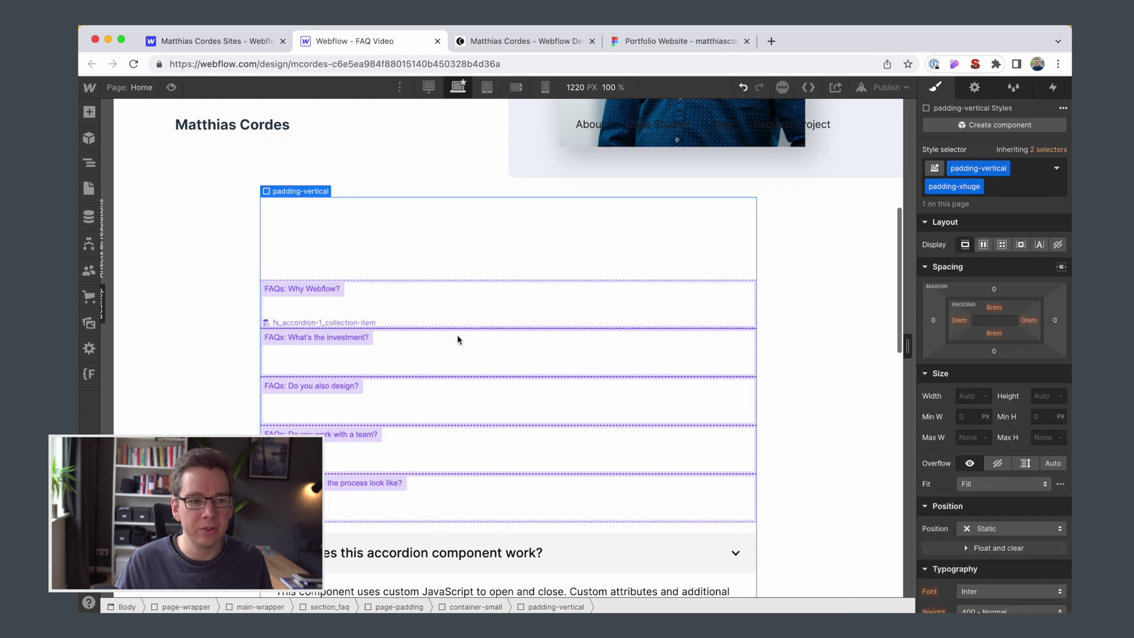
Replace the Collection Item's class with fs_accordion-1_item, matching the static accordion item below the list
left_click(461, 313)
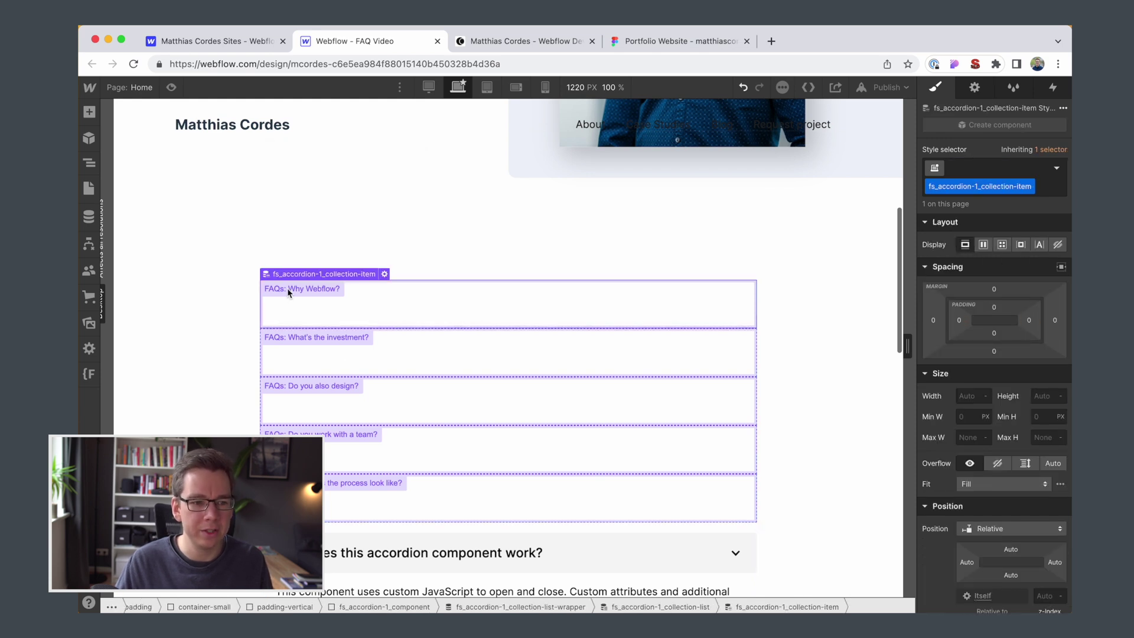
left_click(348, 355)
left_click(384, 396)
scroll(398, 313, "down", 3)
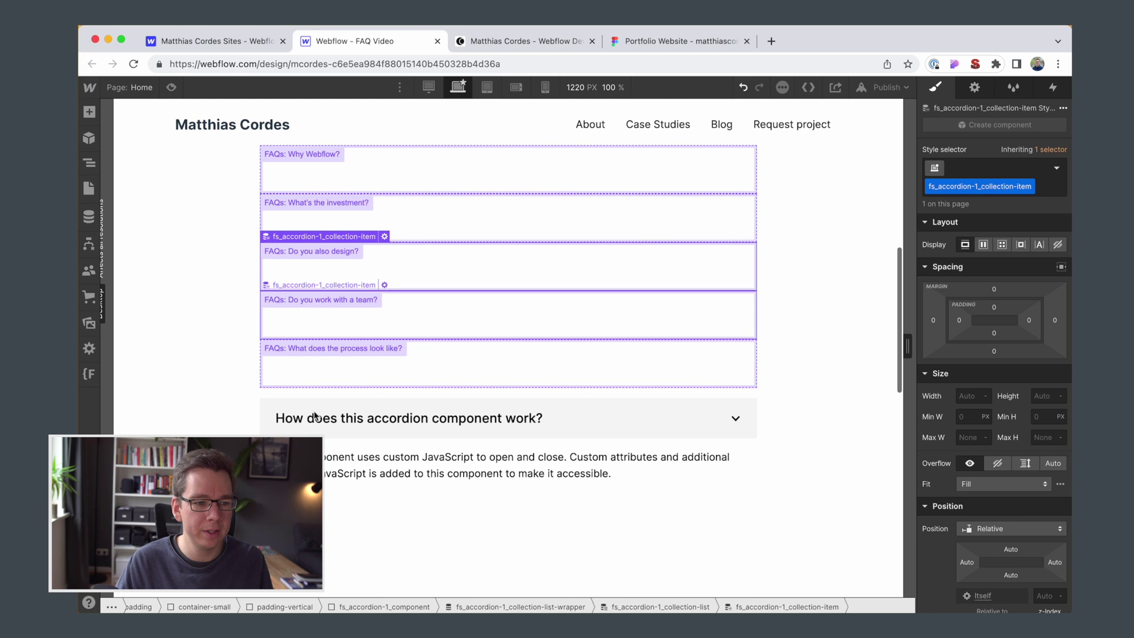
left_click(276, 406)
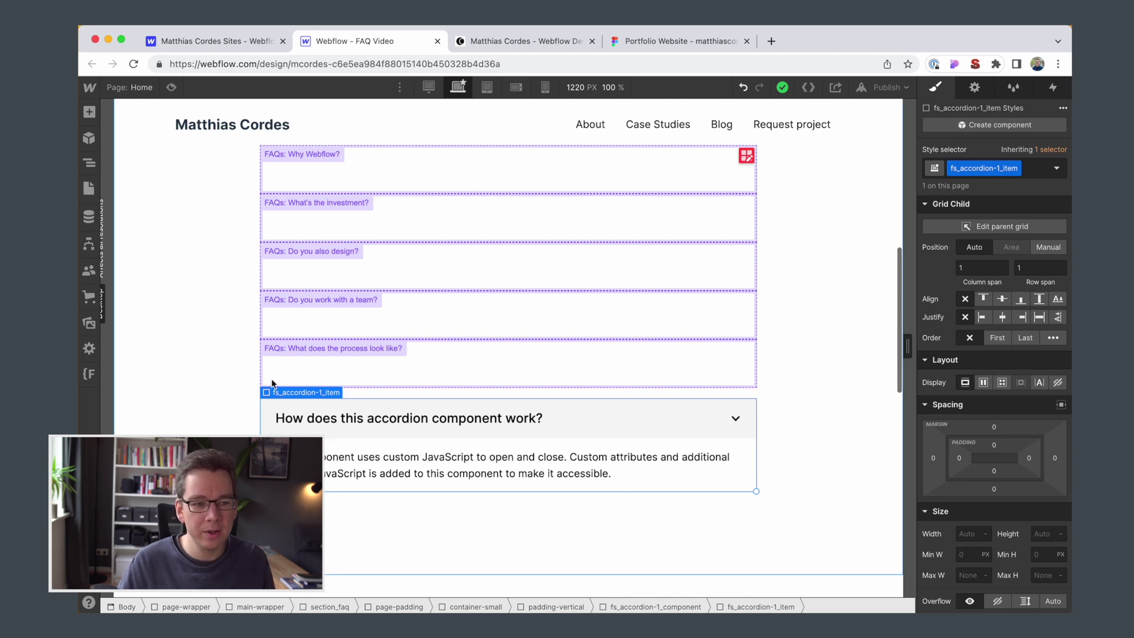
double_click(980, 169)
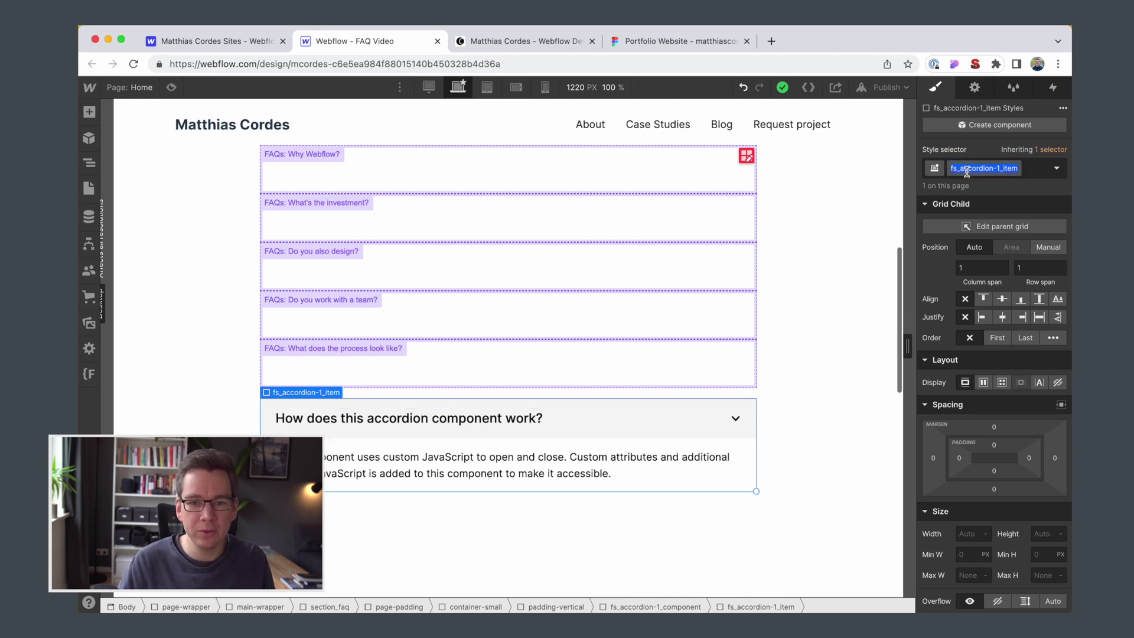
left_click(394, 164)
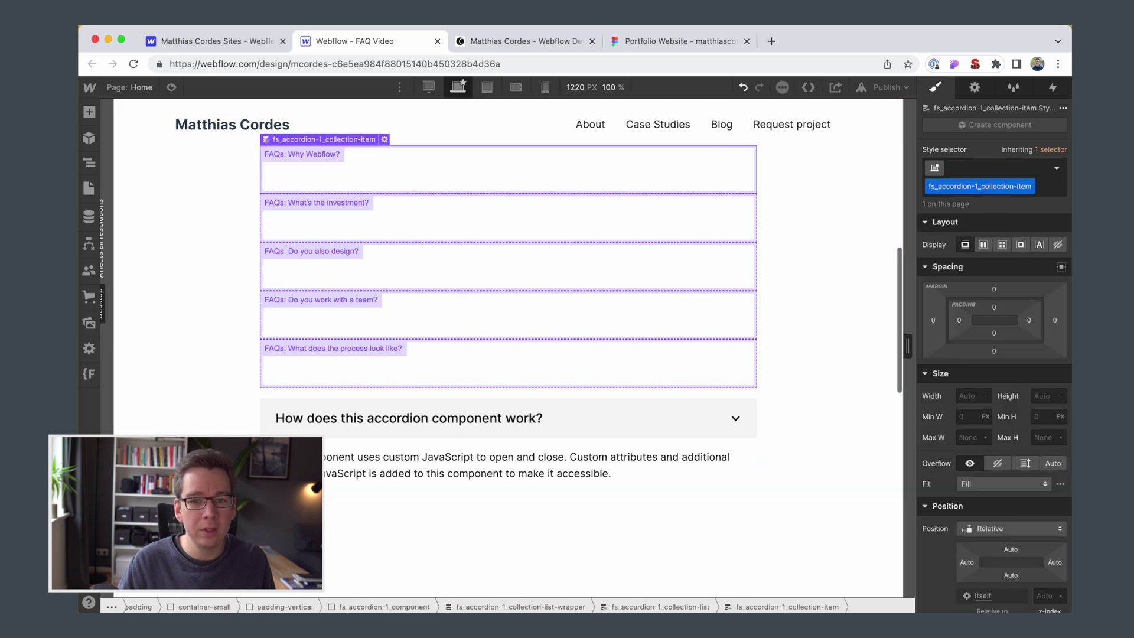
left_click(992, 167)
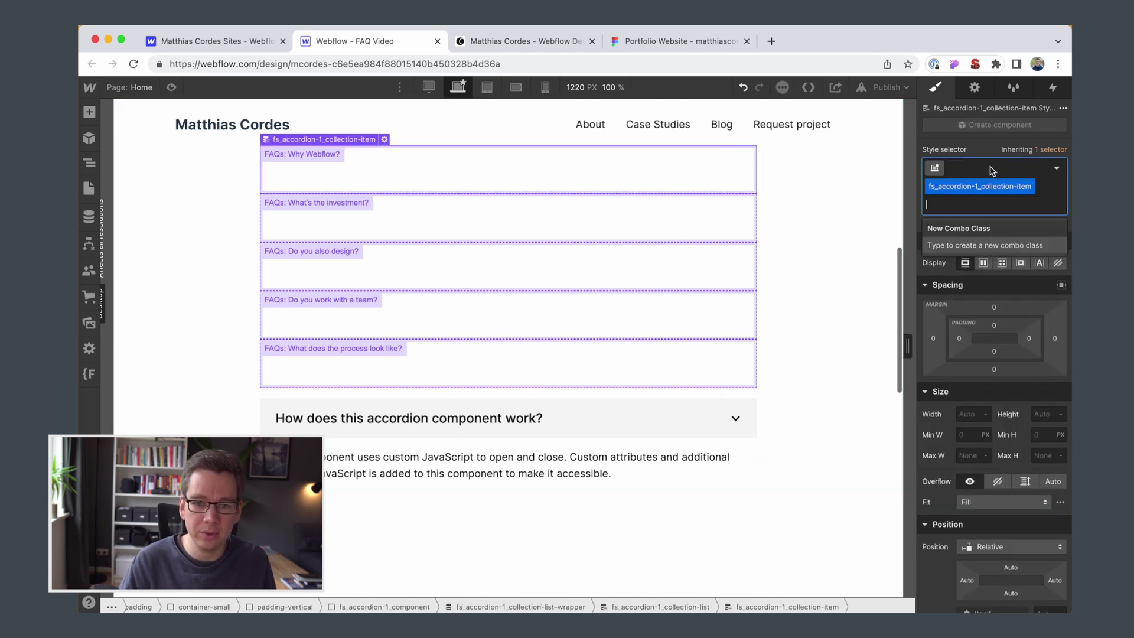
key("BackSpace")
type("item")
key("Return")
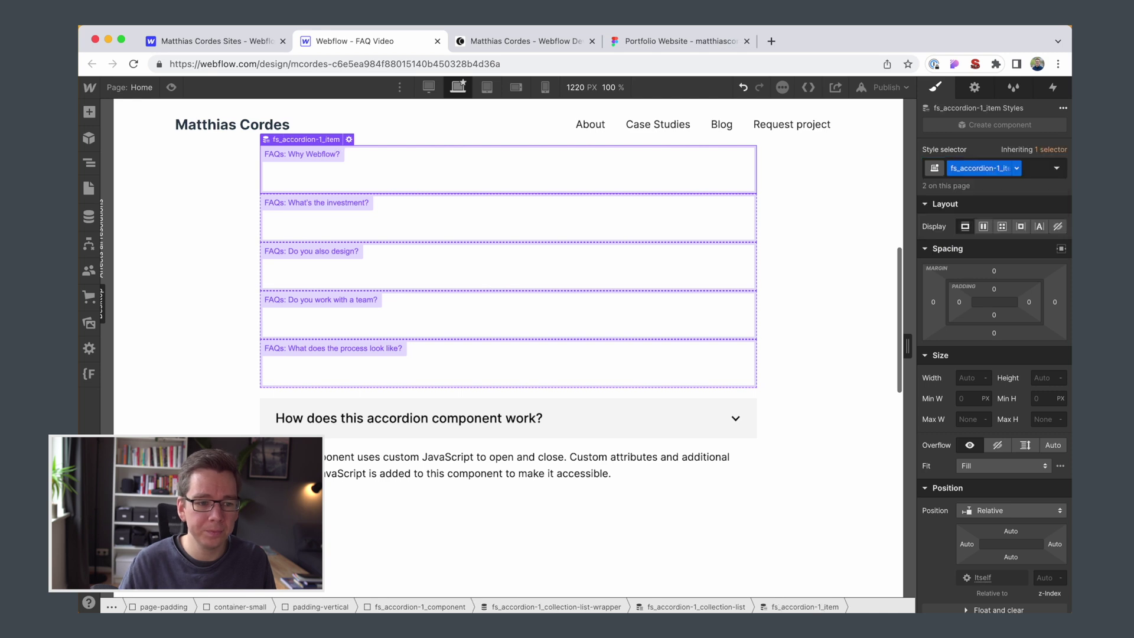
Copy the static accordion's header and body into the first Collection Item of the FAQs list
left_click(296, 408)
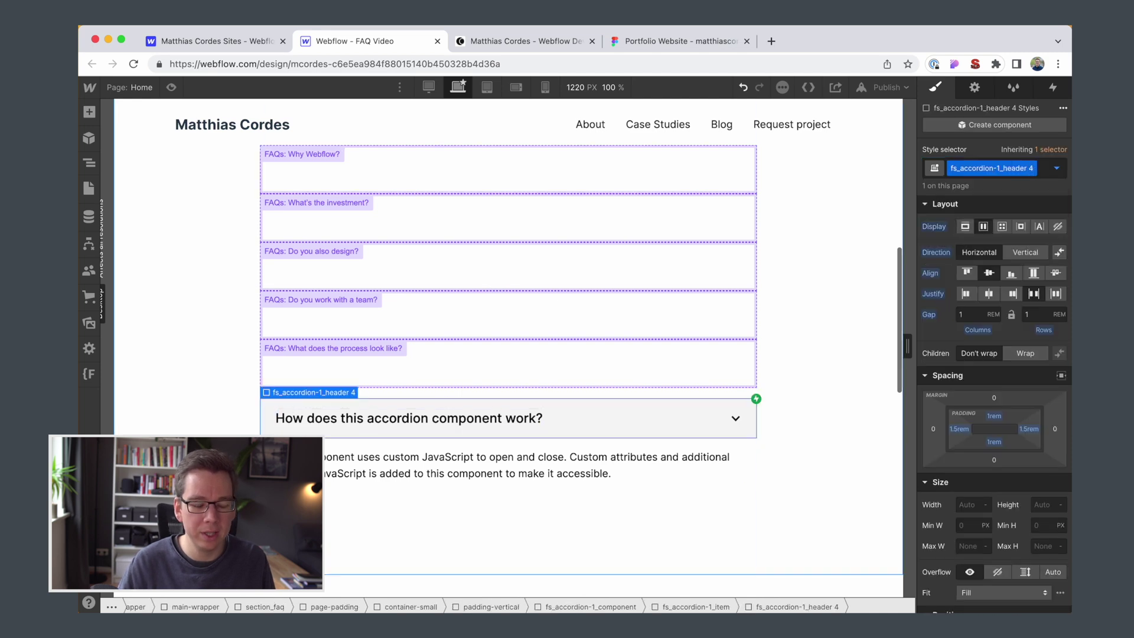
left_click(351, 157)
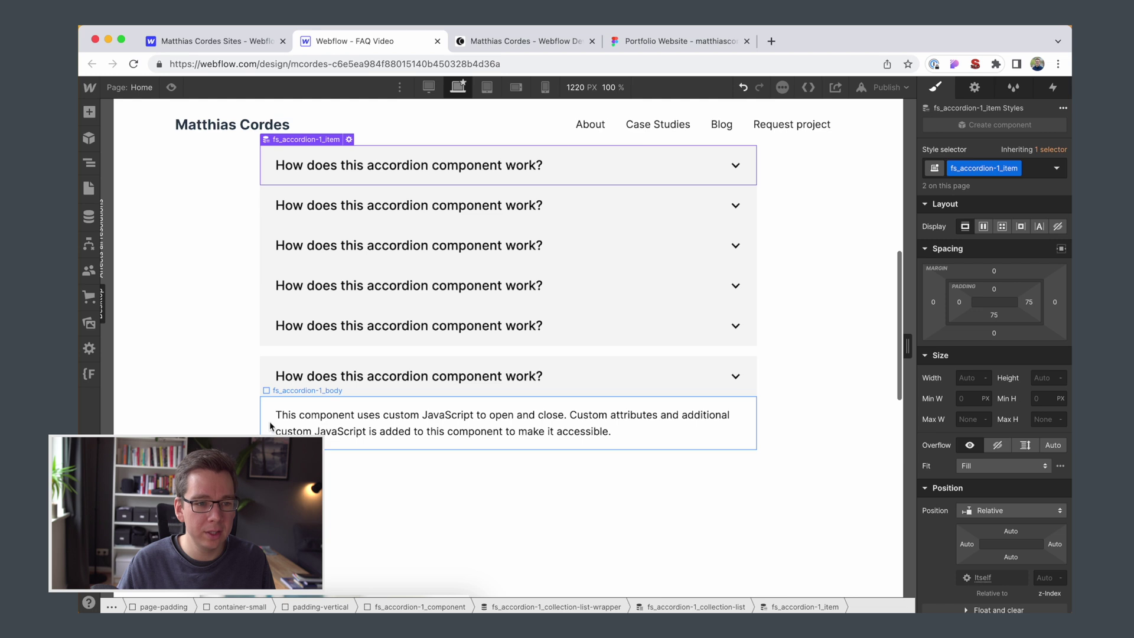
left_click(594, 163)
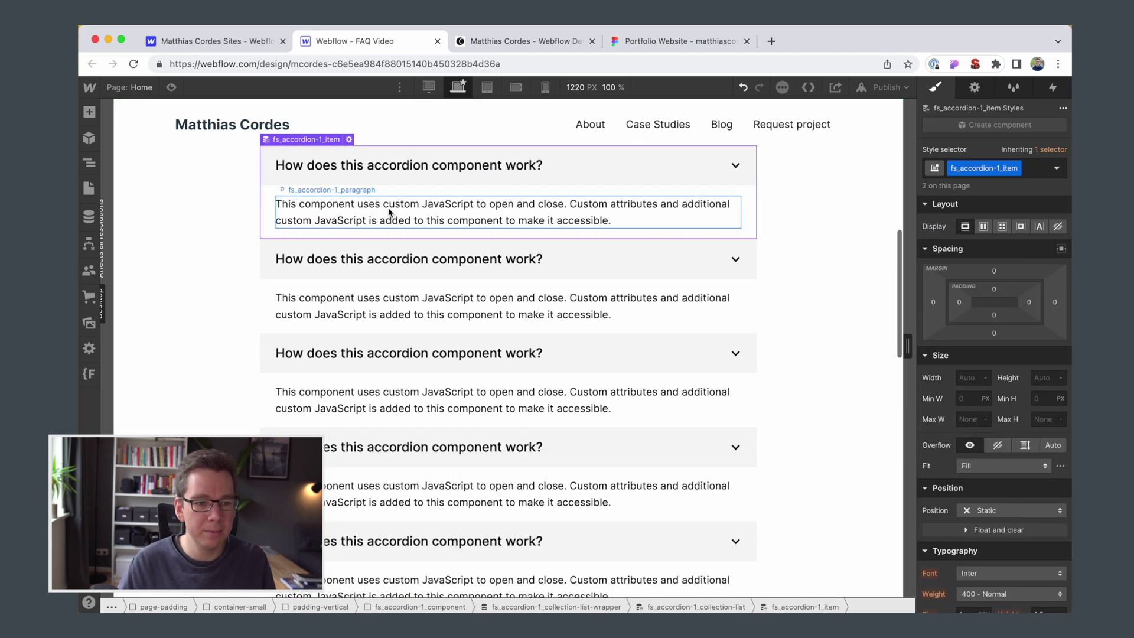
Delete the leftover static accordion item below the collection list and check the remaining element structure
scroll(389, 211, "down", 3)
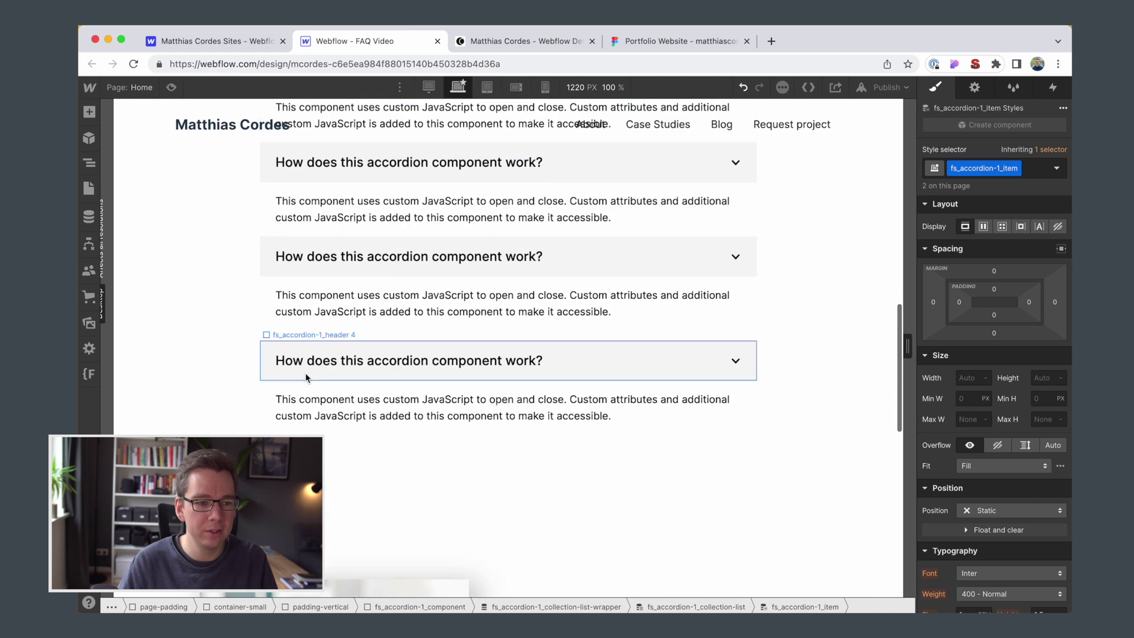
left_click(306, 376)
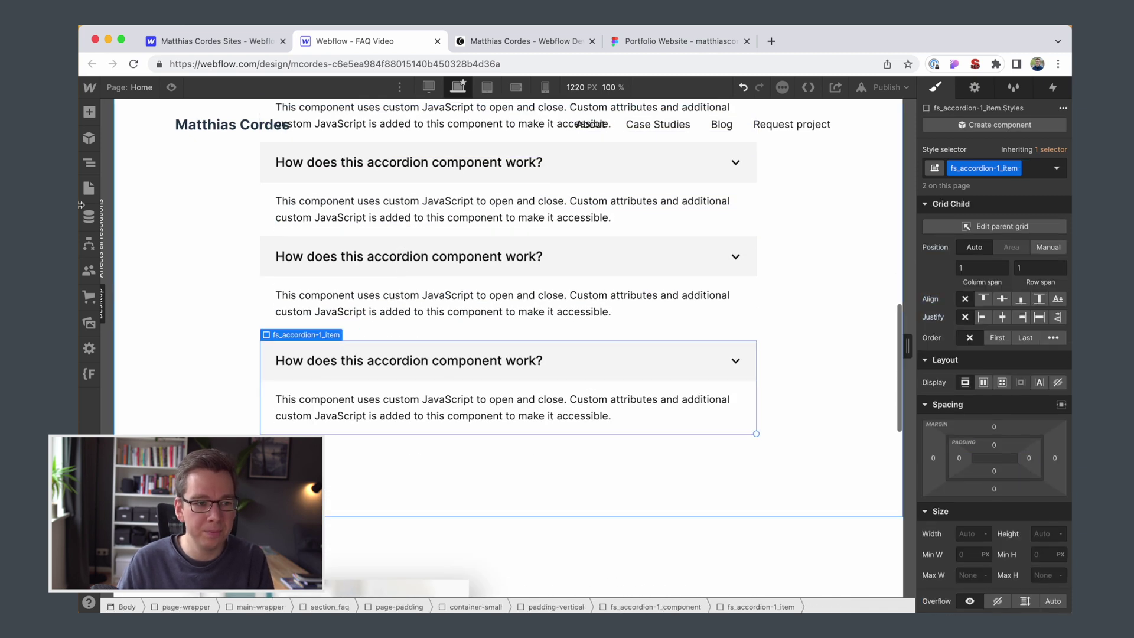
left_click(87, 162)
left_click(86, 162)
scroll(366, 295, "up", 5)
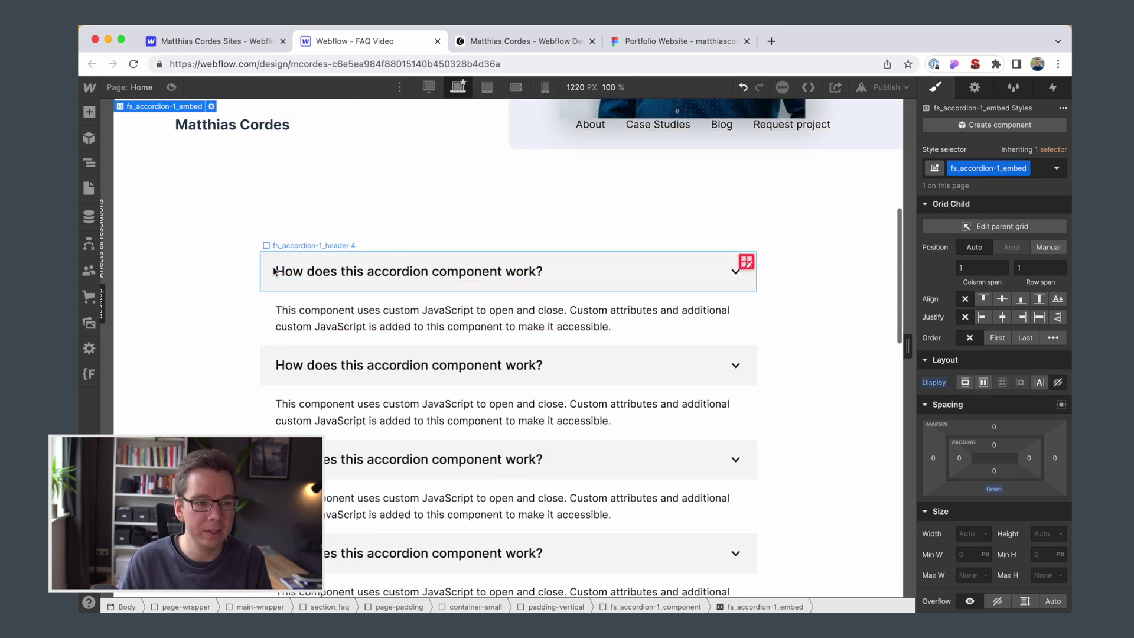
left_click(269, 266)
left_click(89, 166)
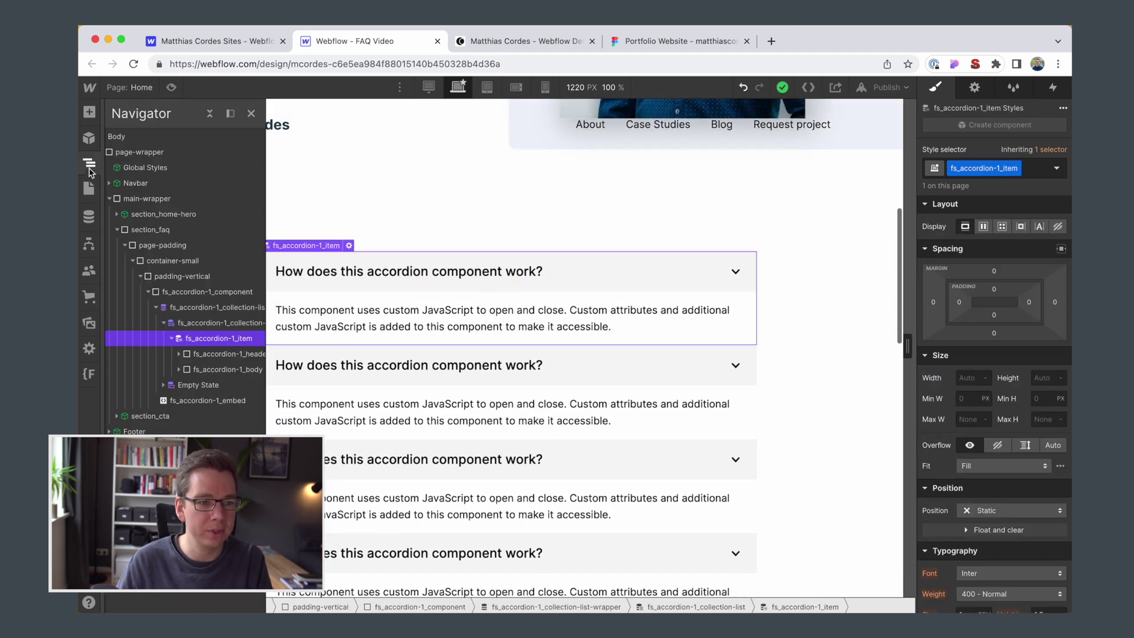
left_click(89, 168)
Bind the accordion label's text to the Question field of the FAQs collection
left_click(408, 271)
left_click(974, 87)
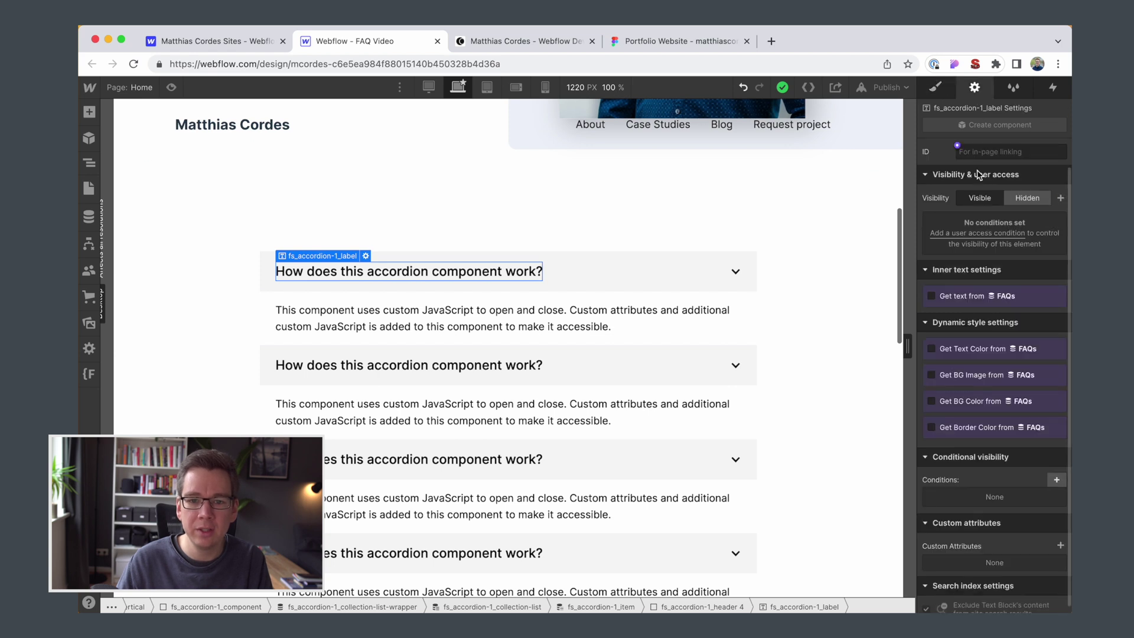
left_click(966, 299)
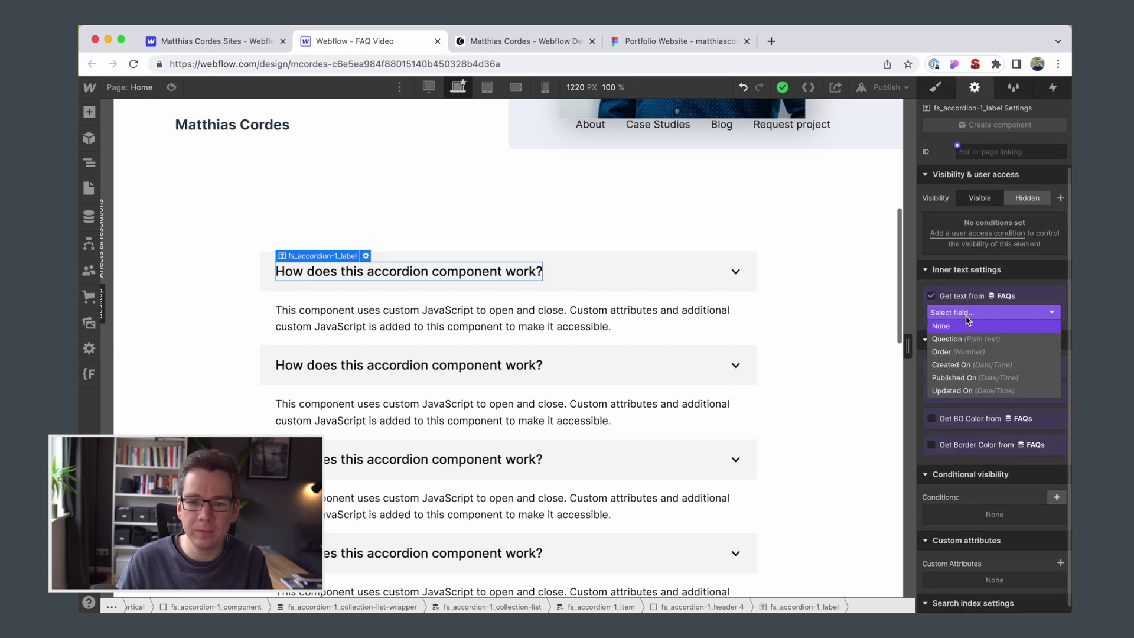
left_click(966, 342)
Try to bind the accordion answer paragraph's text to a field of the FAQs collection
left_click(568, 317)
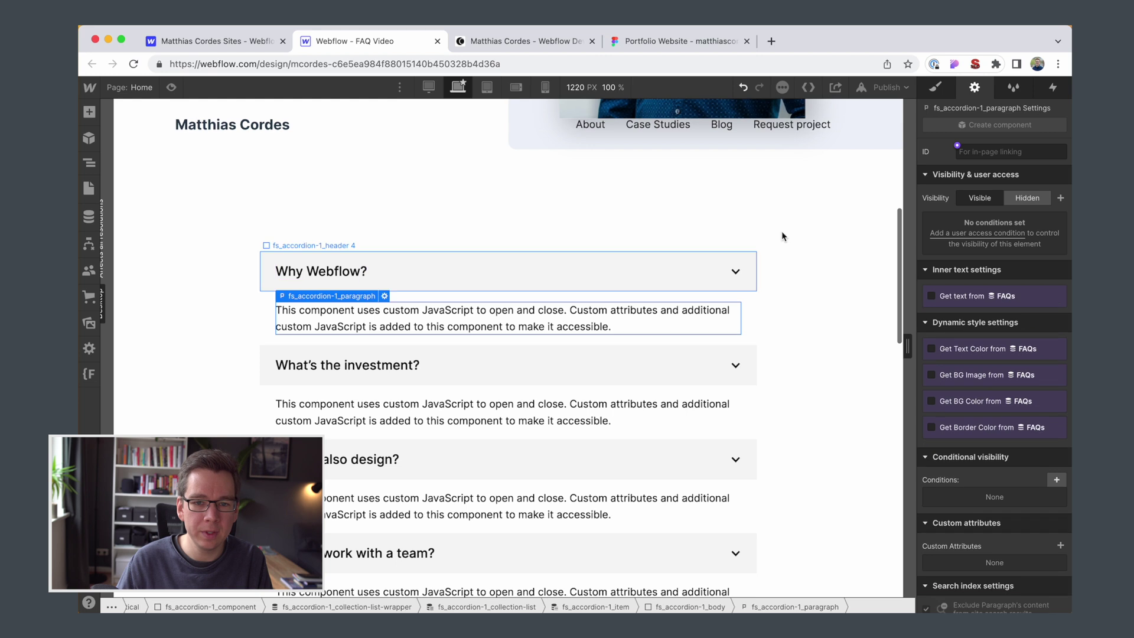
left_click(973, 291)
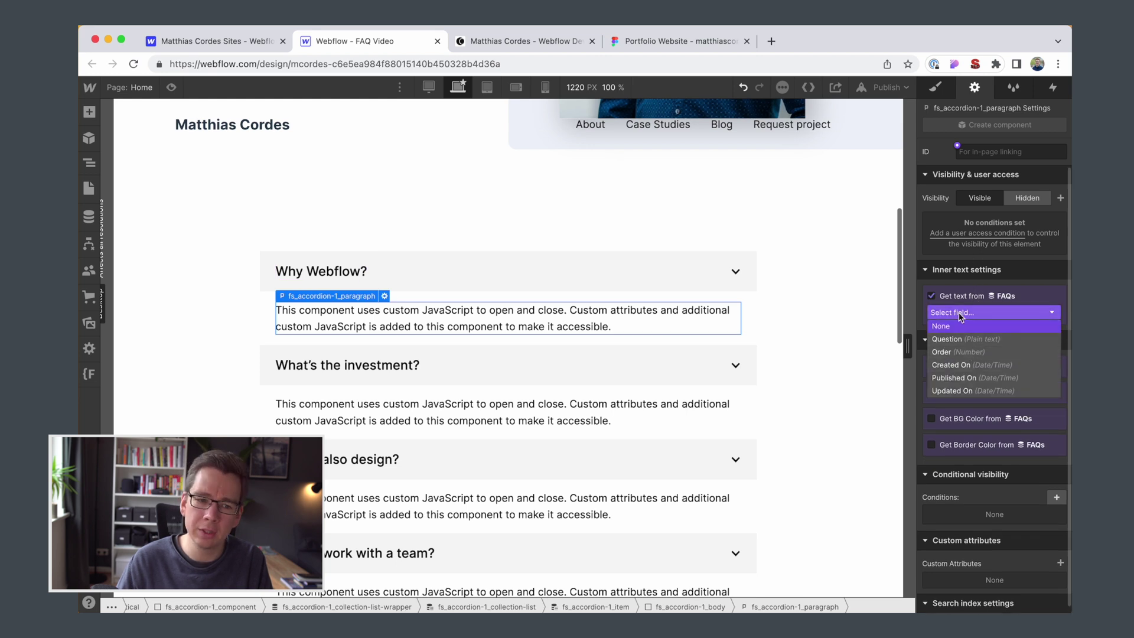
left_click(972, 326)
Insert a Rich Text element below the placeholder paragraph in the accordion body
key("super+e")
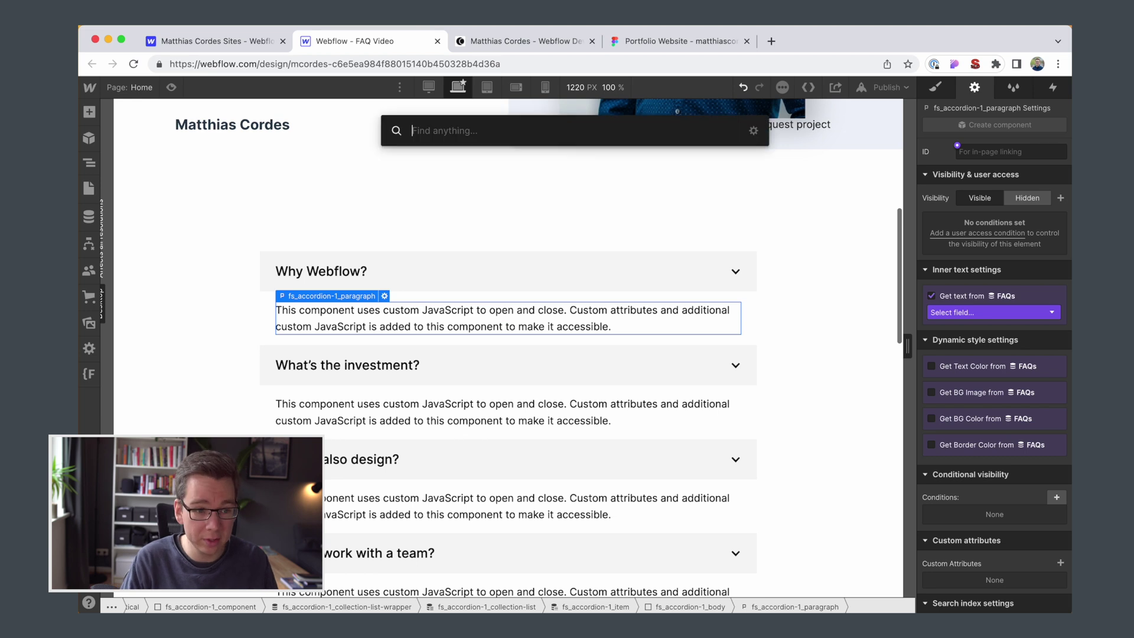
type("p")
type("rich")
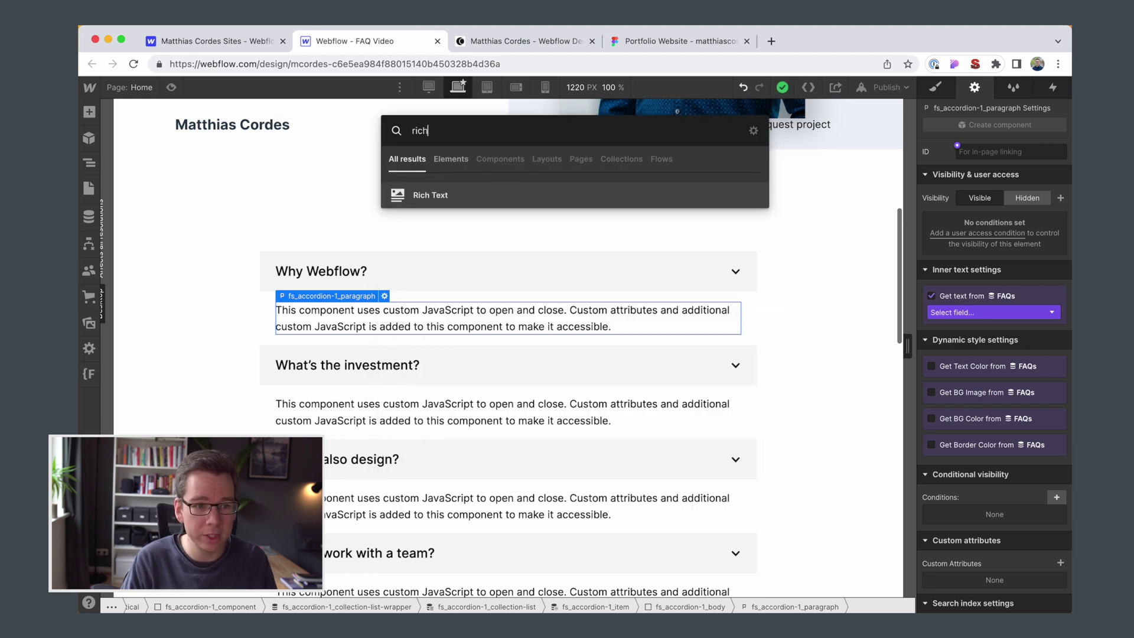
key("Return")
left_click(453, 269)
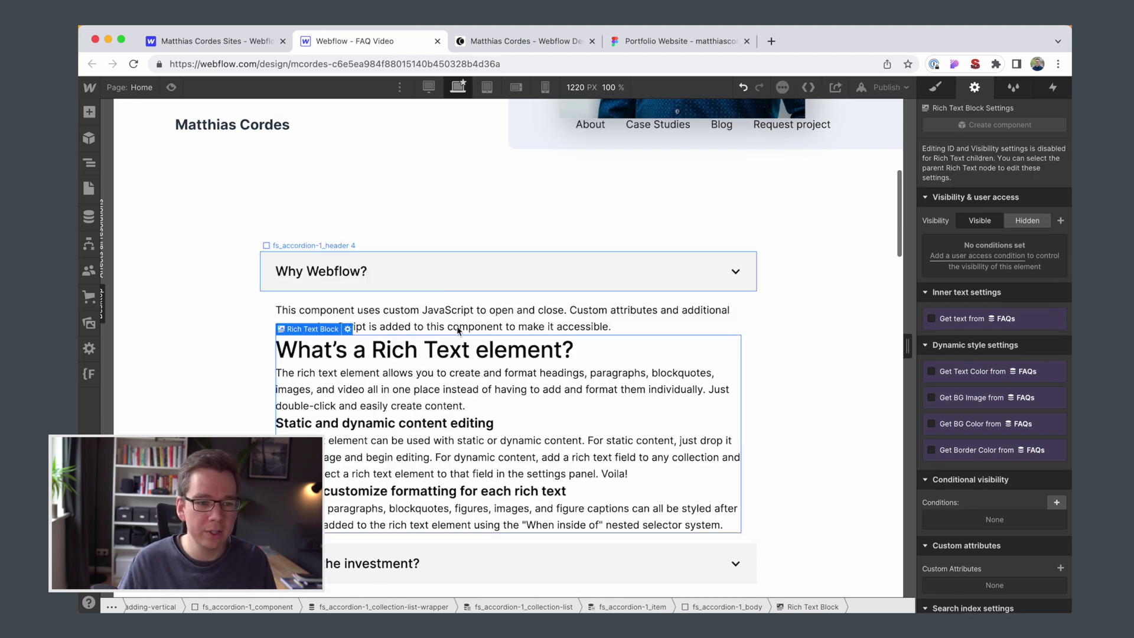
Apply the existing text-rich-text class to the new Rich Text block
key("s")
left_click(992, 168)
type("text-rich")
key("Down")
key("Return")
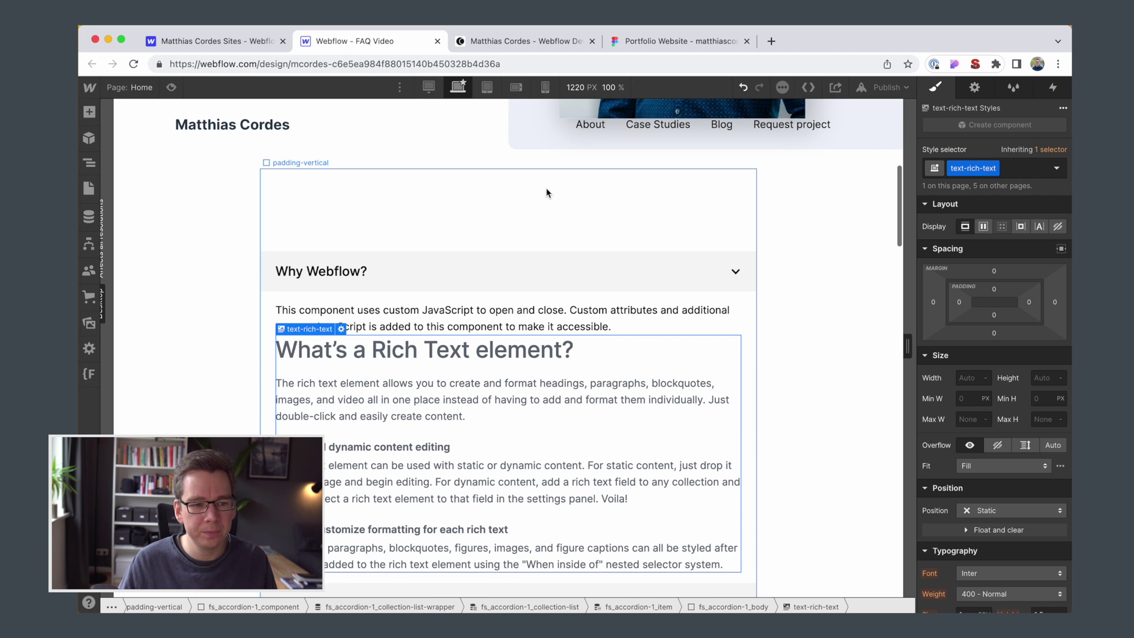
scroll(545, 187, "up", 10)
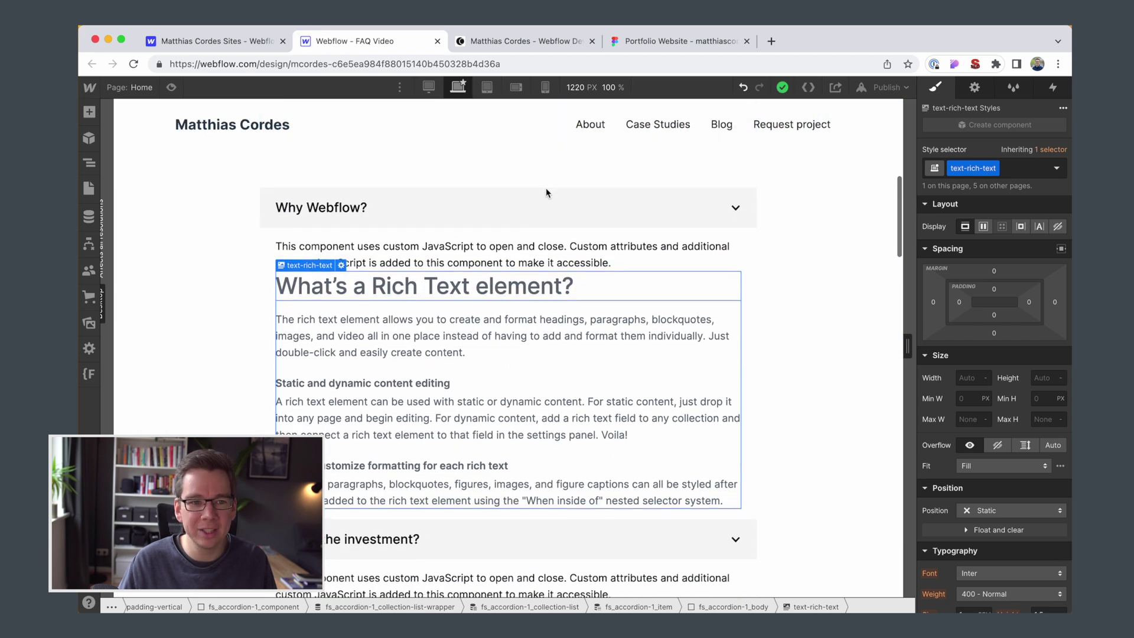
Switch the Rich Text block's class to fs_accordion-1_paragraph and delete the placeholder paragraph above it
key("super+z")
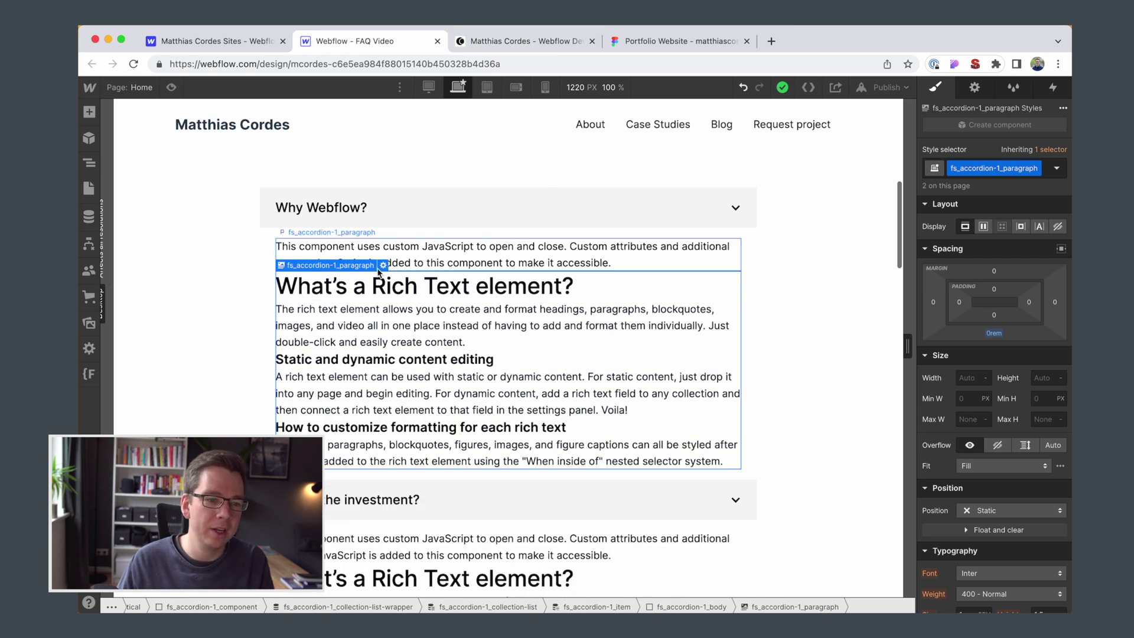
left_click(506, 262)
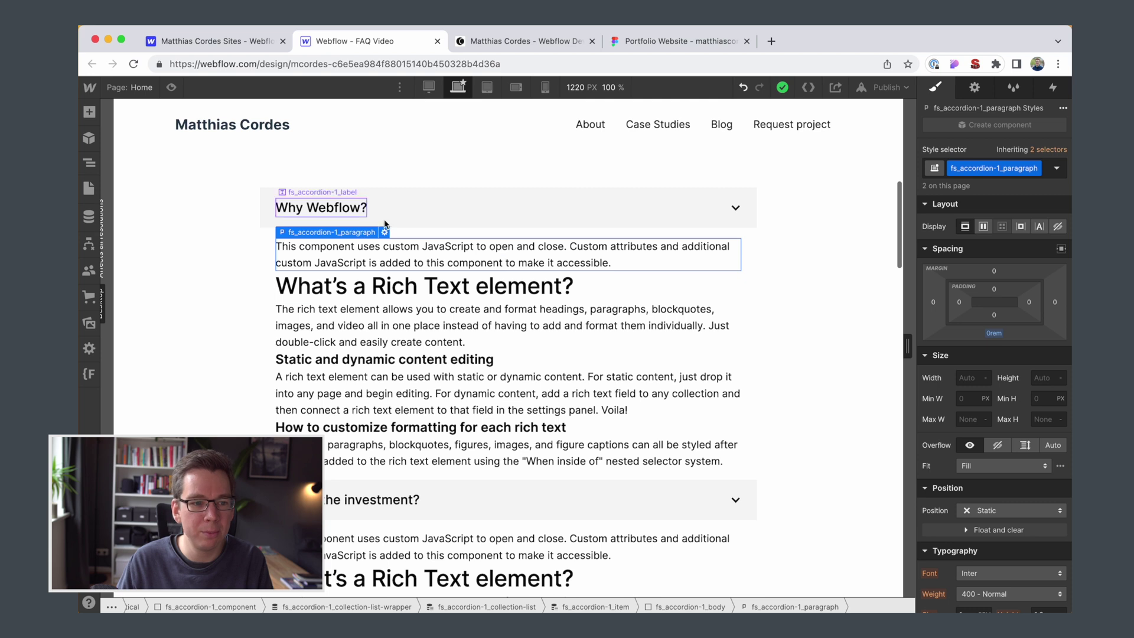
key("Delete")
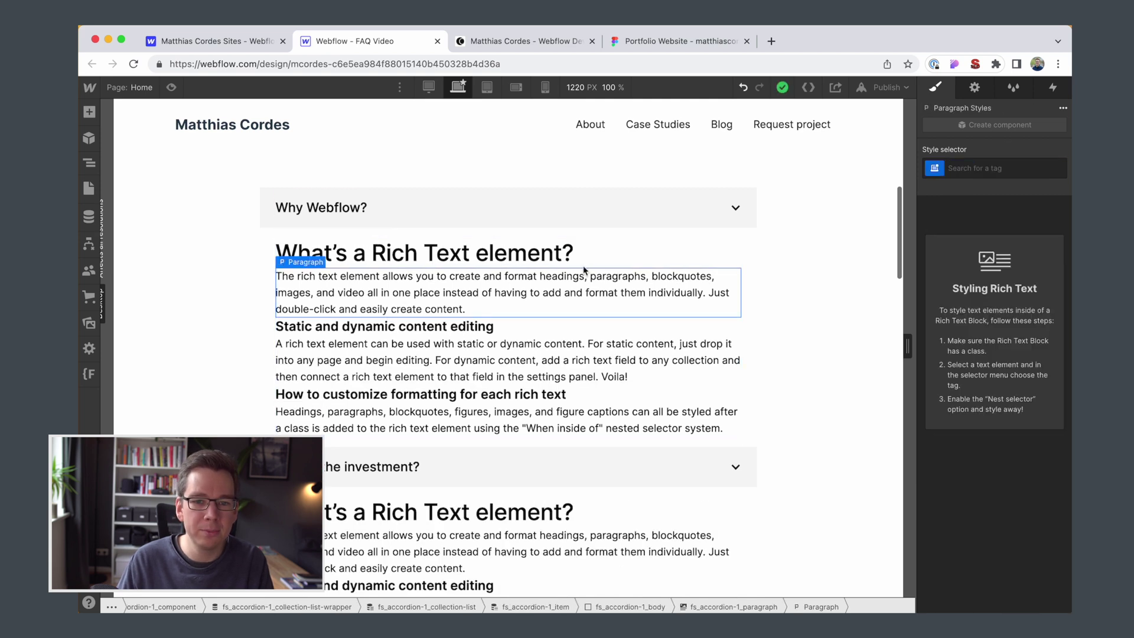
Bind the Rich Text block's content to the Answer field of the FAQs collection
left_click(972, 89)
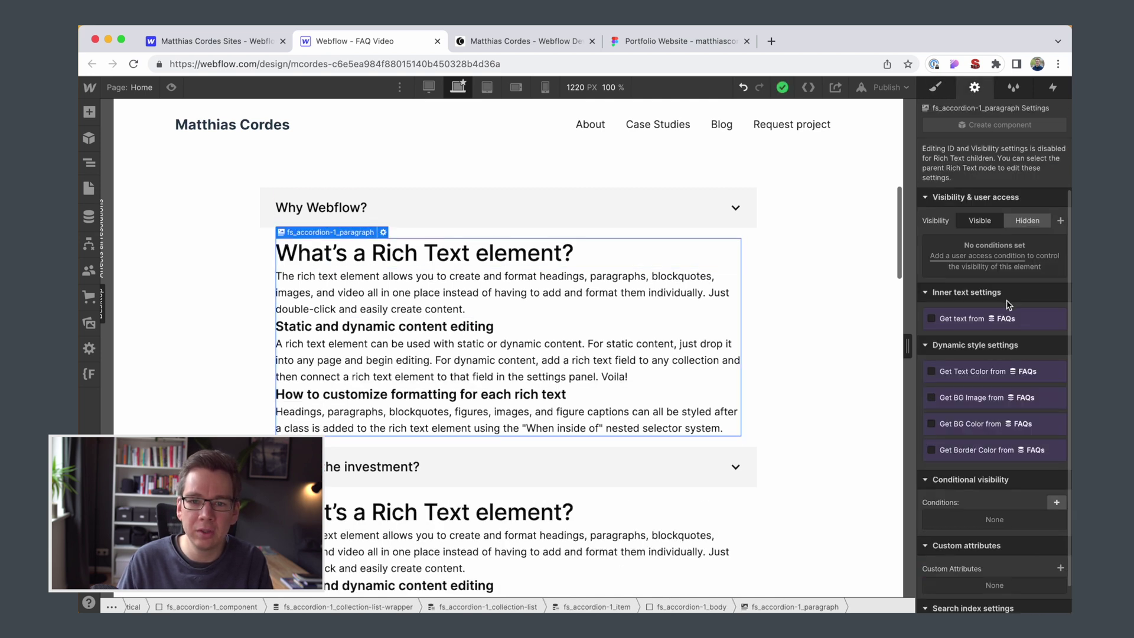
left_click(978, 324)
left_click(980, 335)
left_click(975, 358)
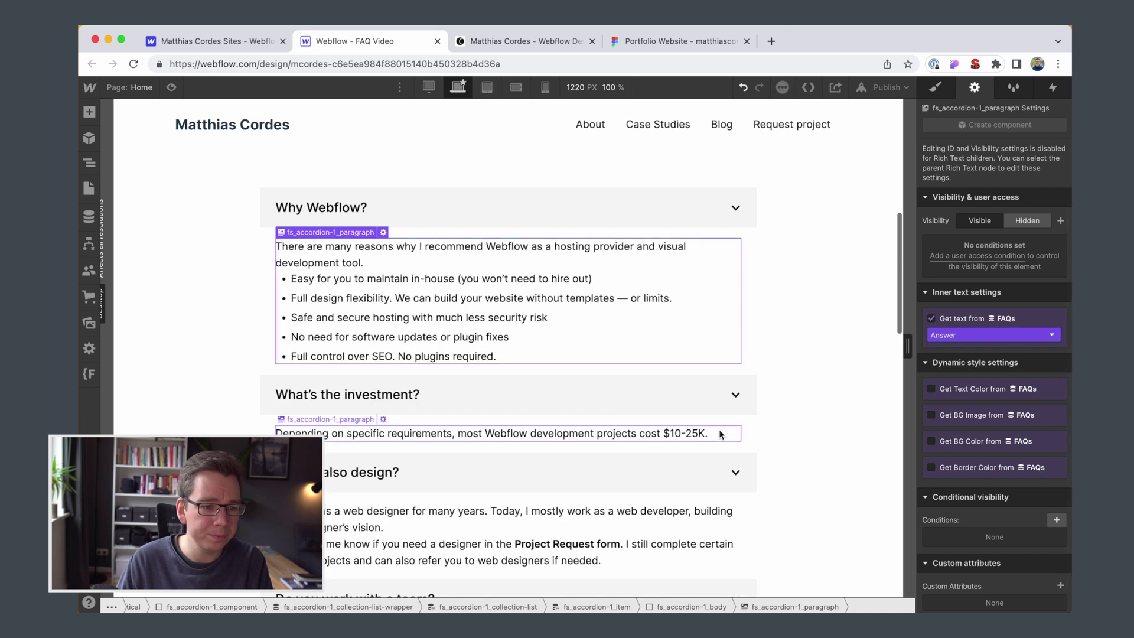
Add a sort order to the accordion's collection list by Order (Number), Smallest to largest, and save it
left_click(231, 295)
scroll(233, 266, "up", 4)
scroll(235, 253, "down", 4)
scroll(236, 252, "down", 8)
scroll(236, 253, "up", 7)
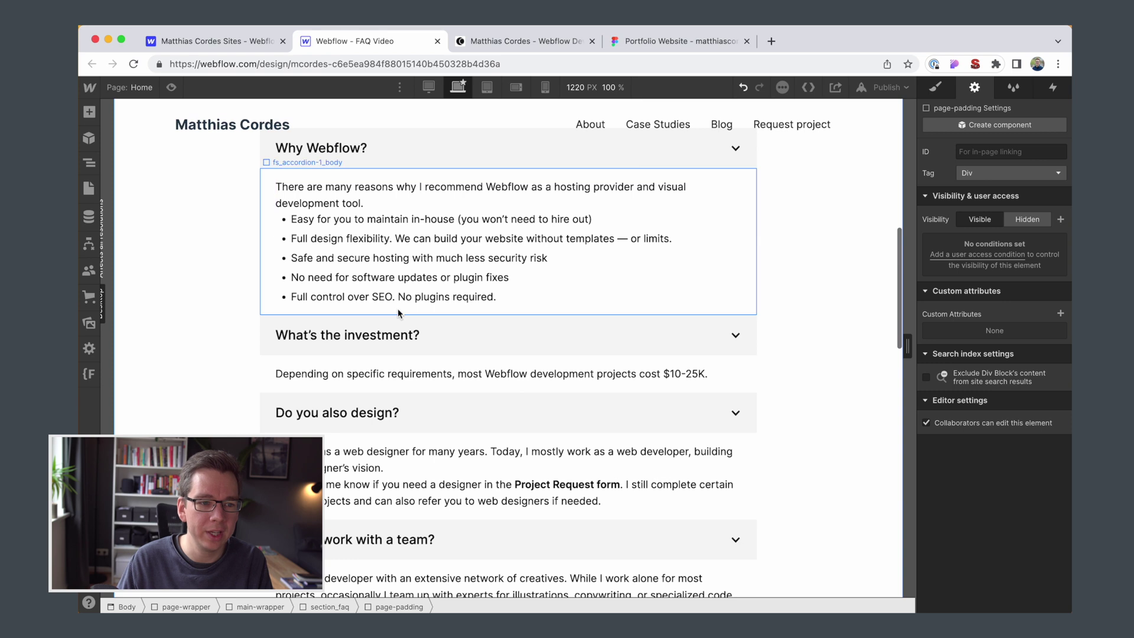
left_click(398, 313)
scroll(968, 366, "down", 1)
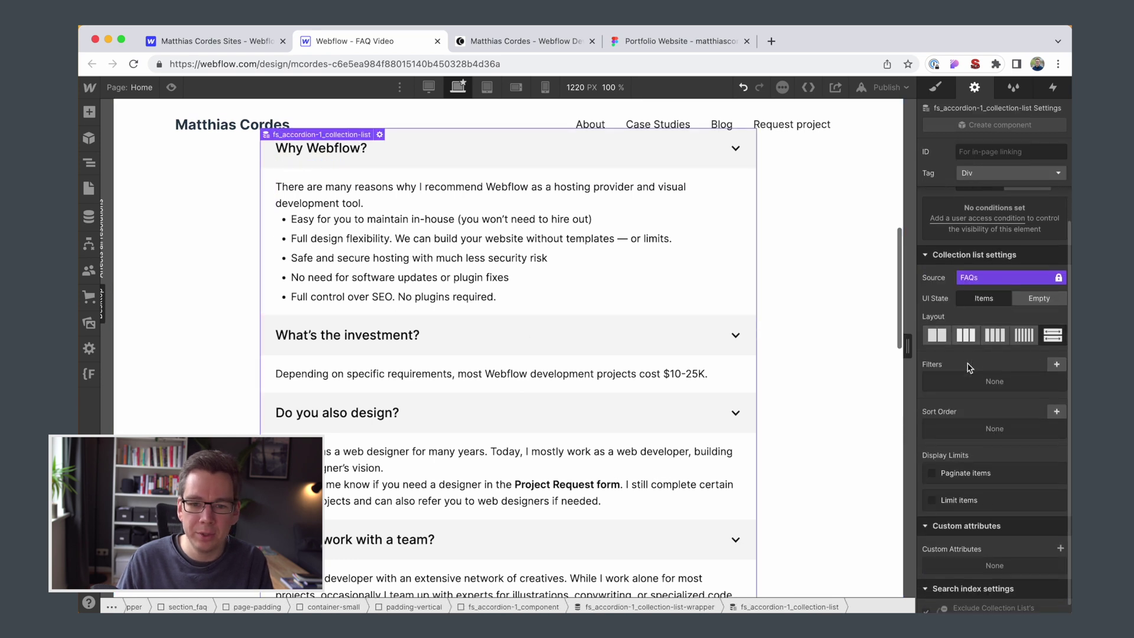
left_click(1056, 411)
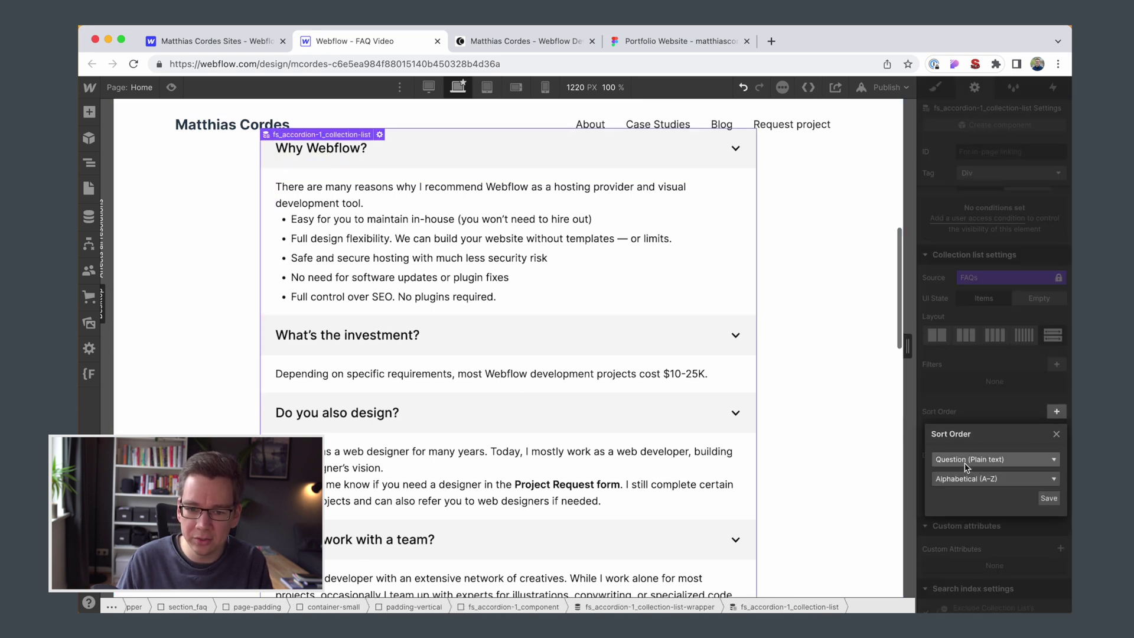
left_click(995, 459)
left_click(964, 490)
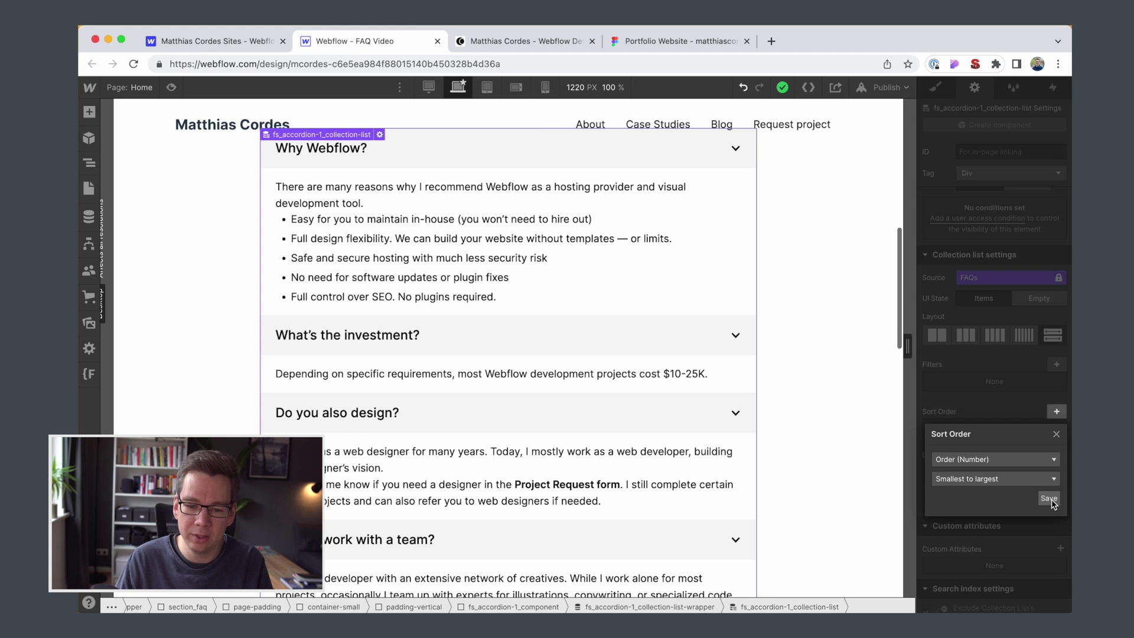
left_click(1049, 499)
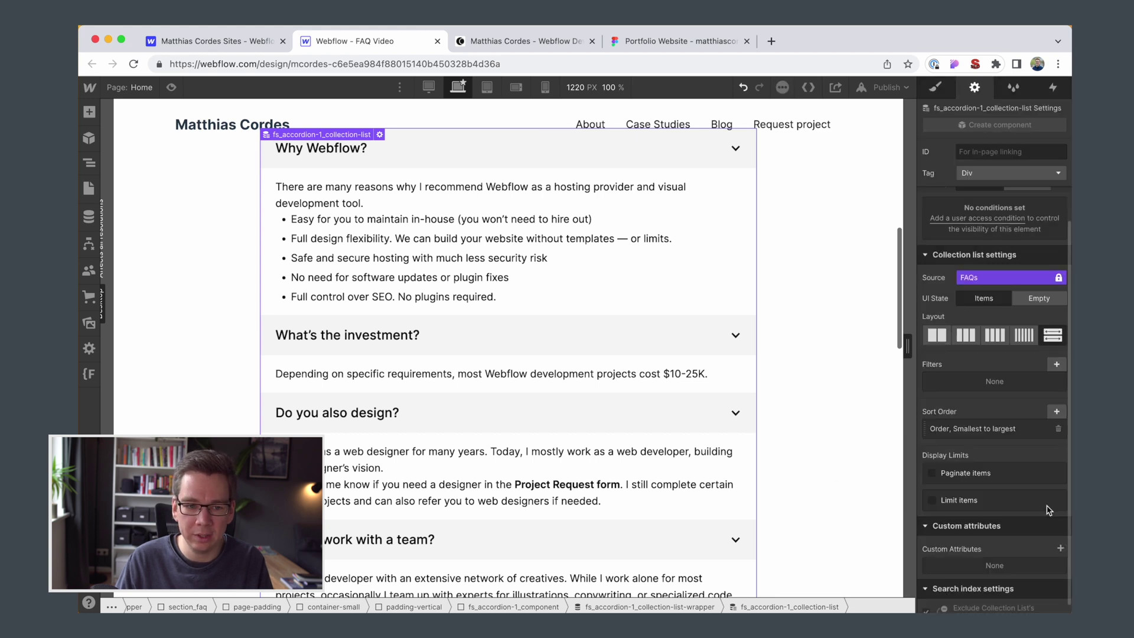
Switch to the Figma portfolio file, placing its tab beside the Webflow project, and compare the design's FAQ order with the sorted list
scroll(591, 326, "up", 3)
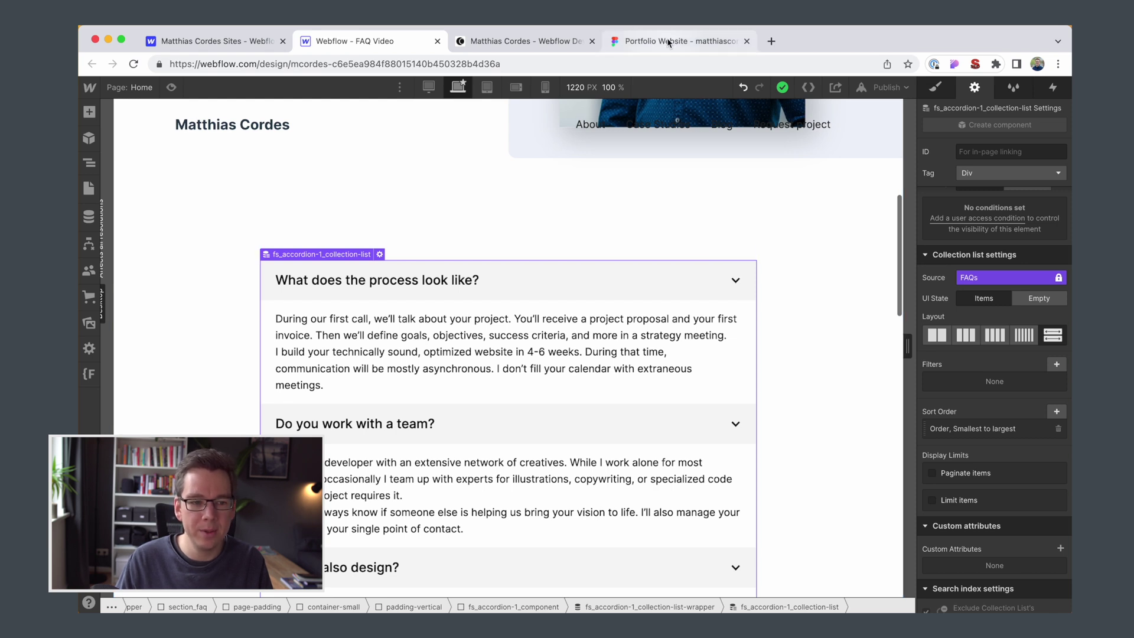
left_click_drag(668, 39, 514, 39)
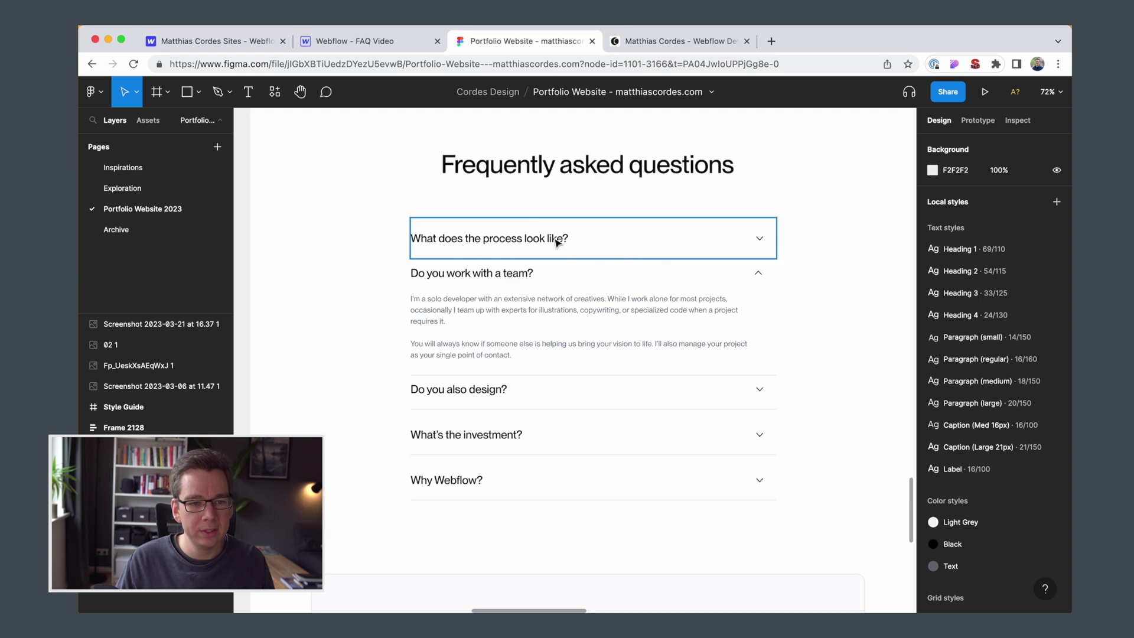
Inspect the text style of the first question, "What does the process look like?", in the Figma FAQ design
scroll(556, 240, "up", 5)
double_click(513, 249)
left_click(512, 249)
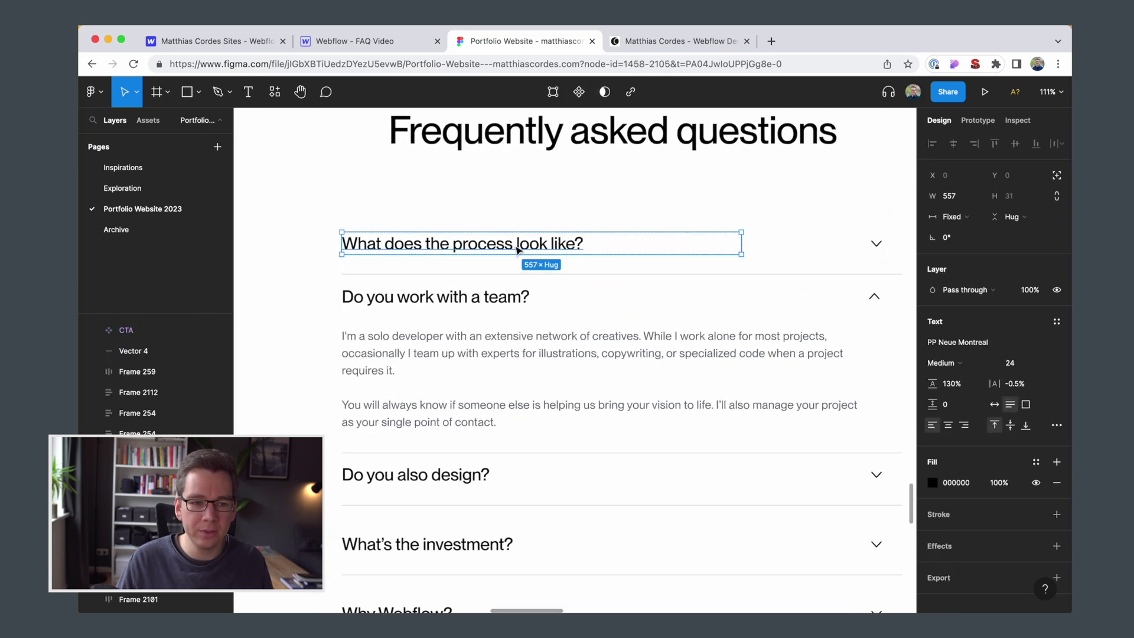
scroll(516, 249, "down", 5)
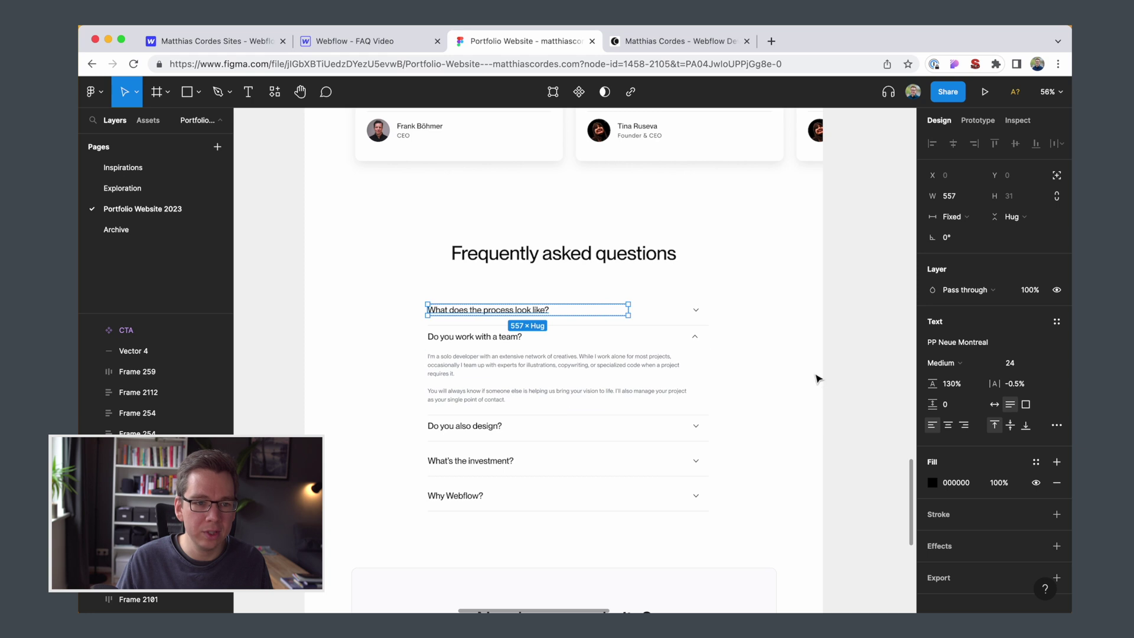
Switch to the Webflow FAQ Video project and replace the question label's class with text-size-medium
left_click(366, 42)
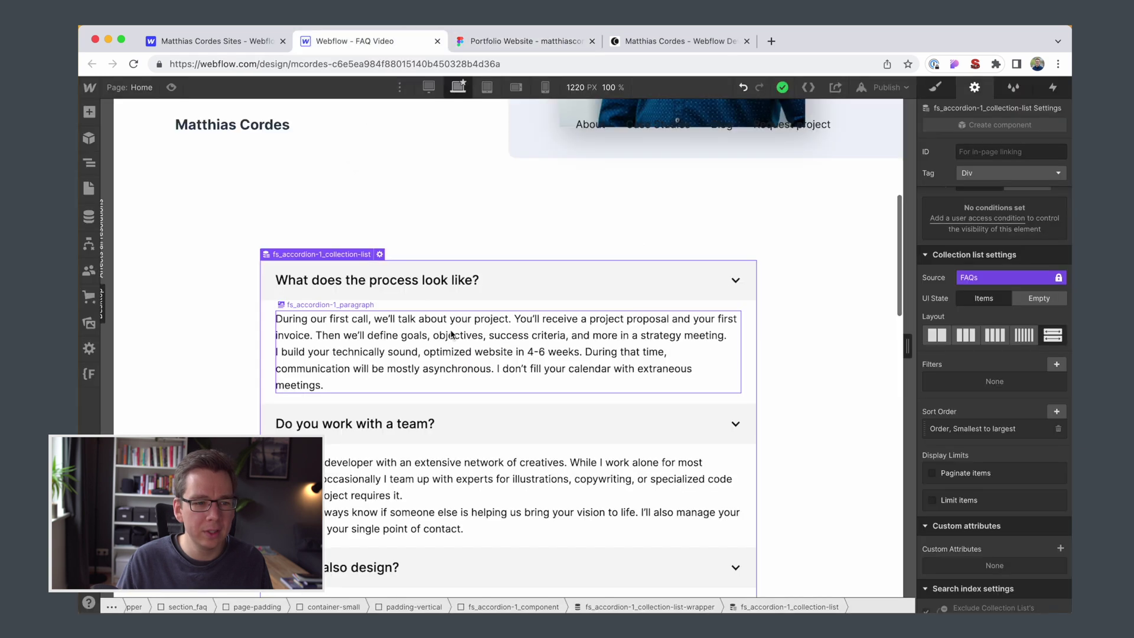
left_click(383, 281)
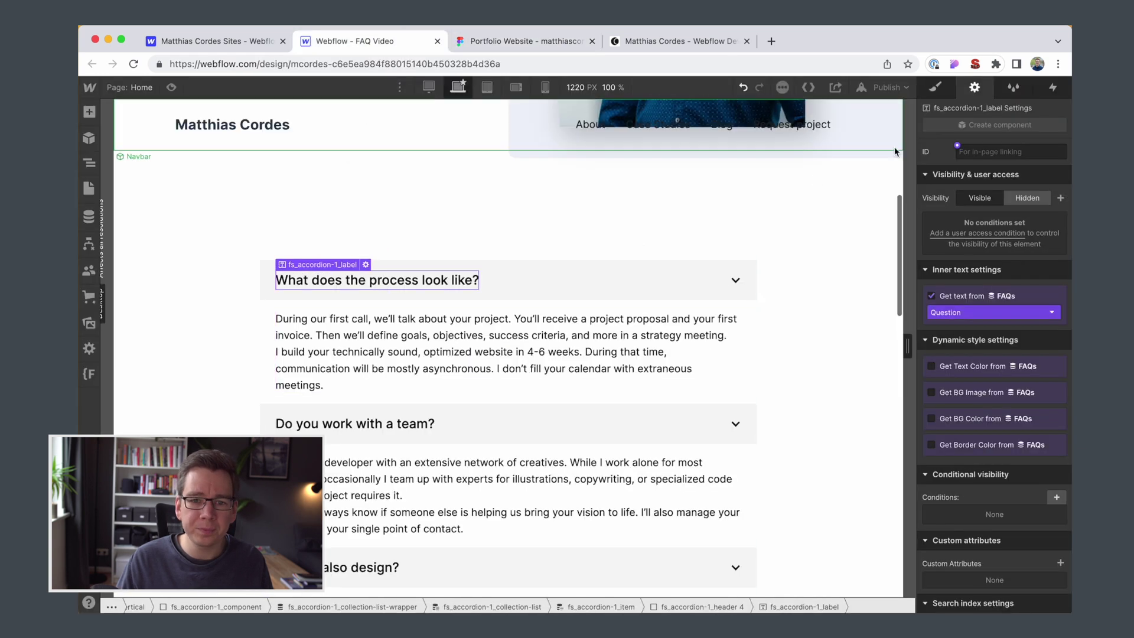
left_click(944, 90)
left_click(1033, 170)
key("BackSpace")
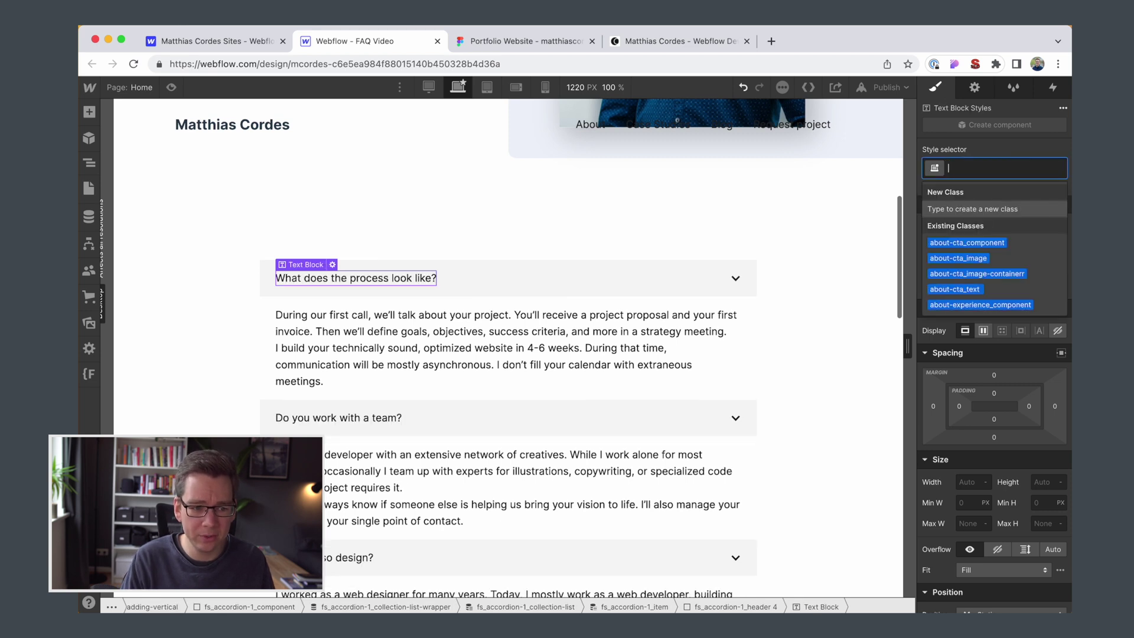
type("text-size")
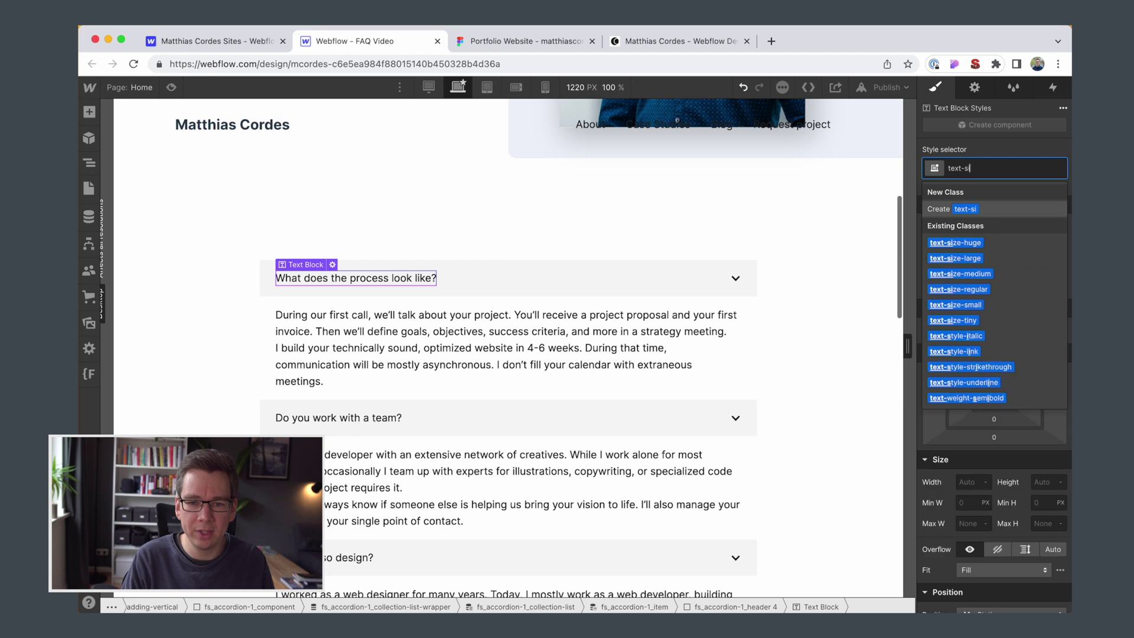
key("Down")
key("Down")
key("Down")
key("Return")
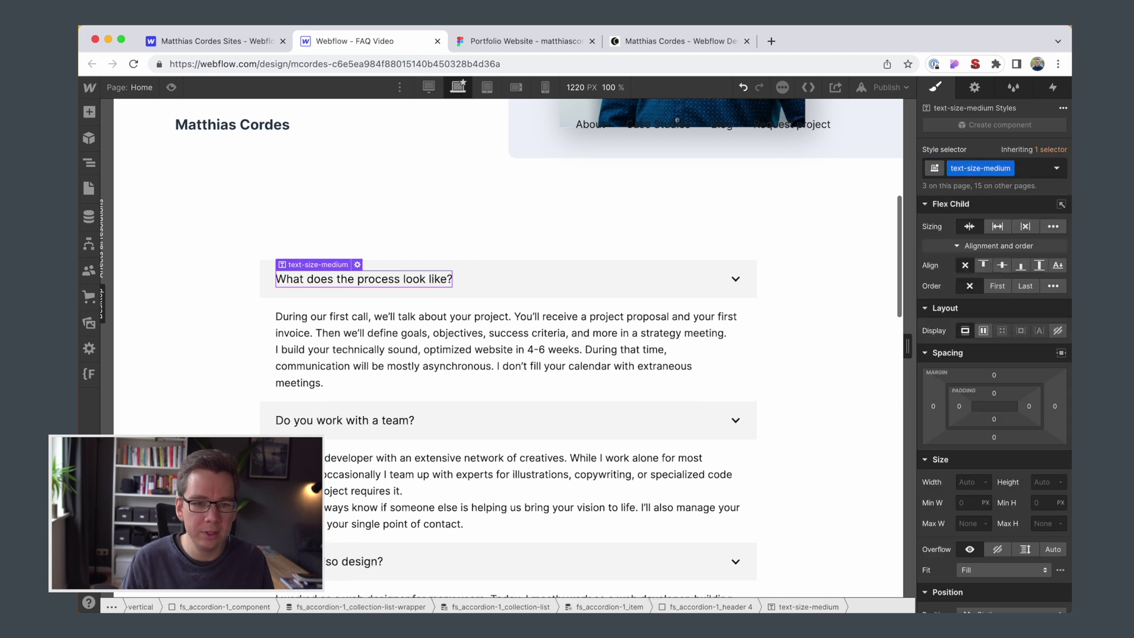
Add the existing combo class text-weight-medium to the question text block
left_click(1028, 168)
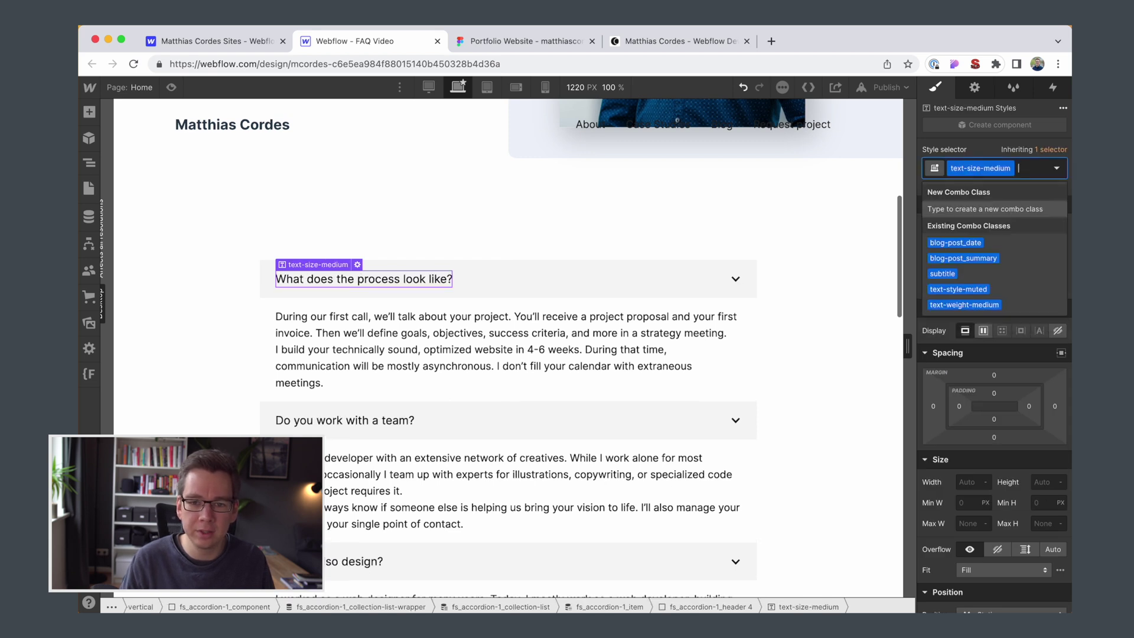
key("Down")
key("Down")
key("Down")
key("Down")
key("Down")
key("Return")
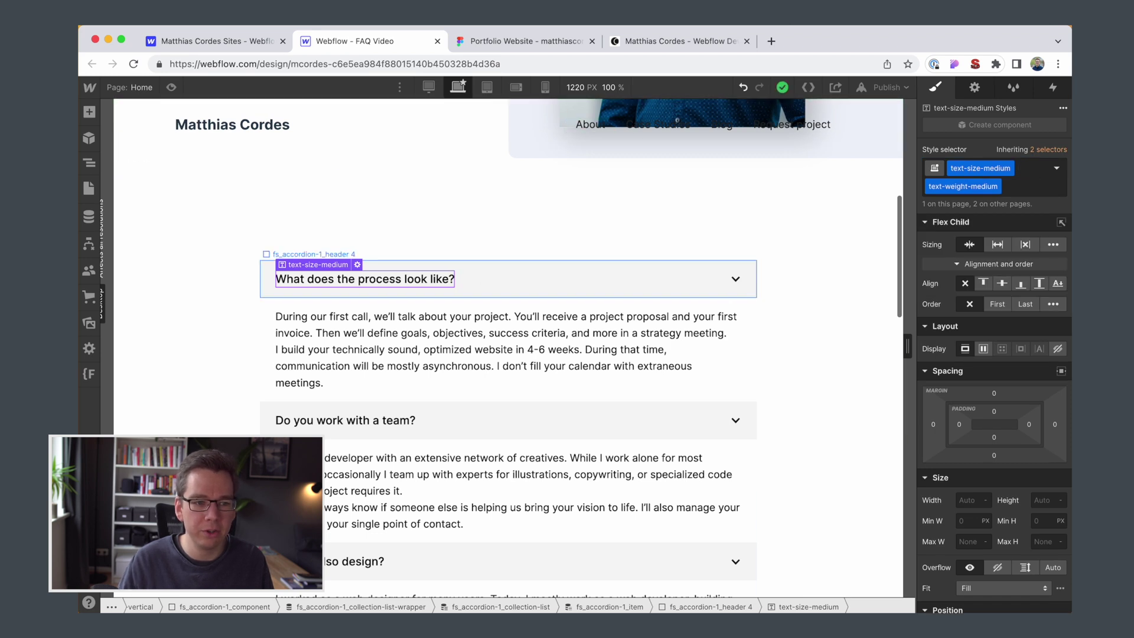
Examine the accordion header's nested elements and check fs_accordion-1_icon for its styles and interactions
left_click(395, 269)
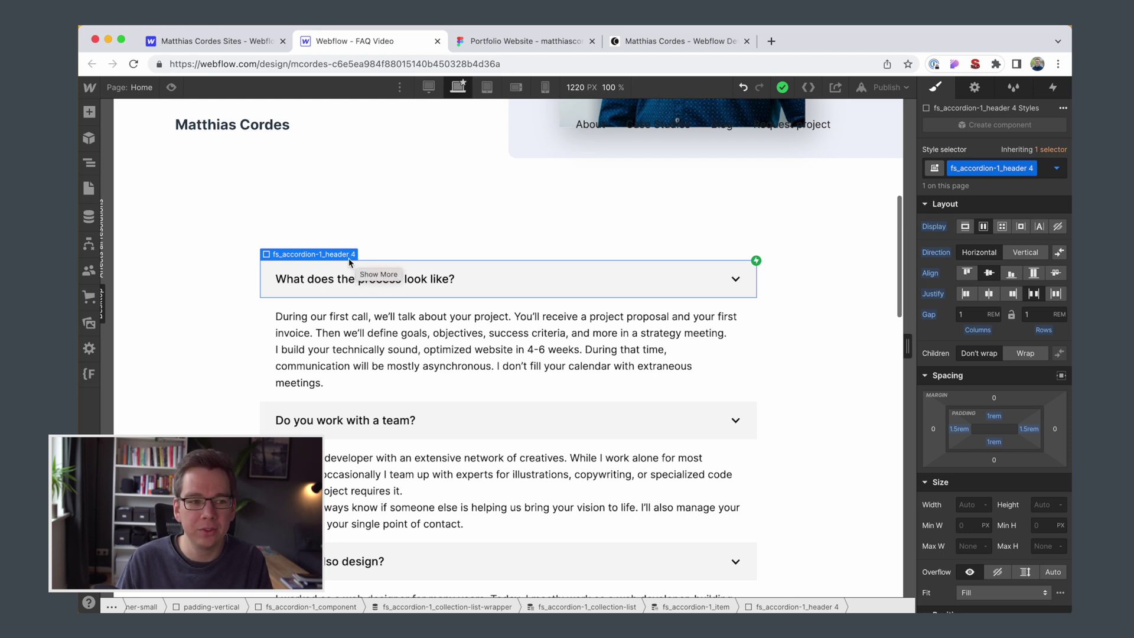
left_click(88, 163)
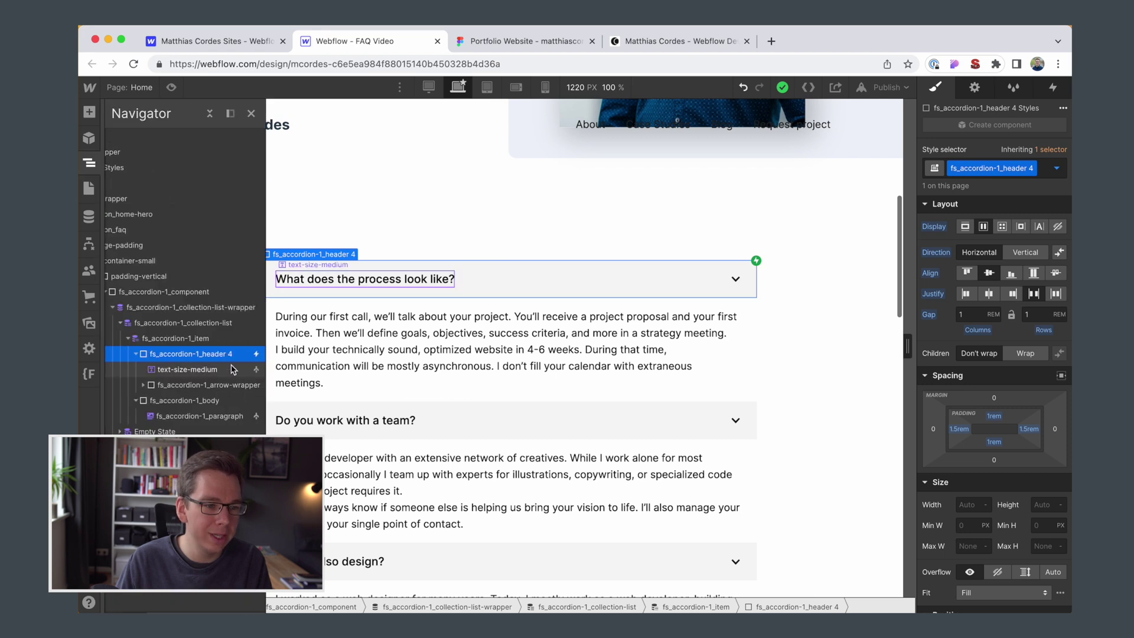
left_click(144, 401)
left_click(143, 401)
left_click(146, 387)
left_click(143, 386)
left_click(163, 402)
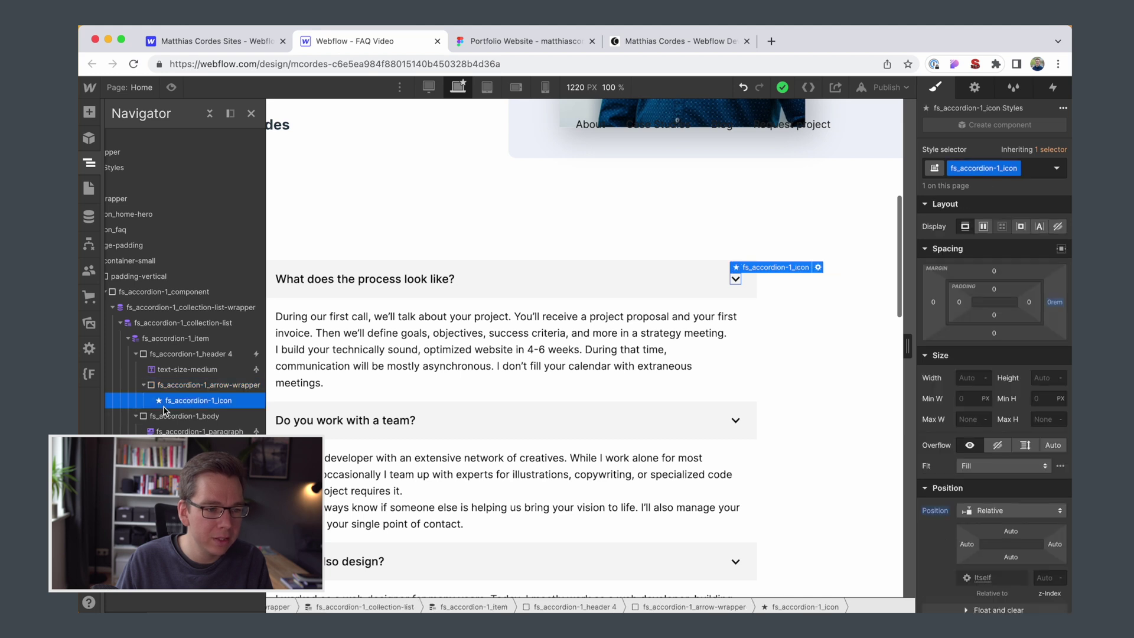
left_click(1055, 87)
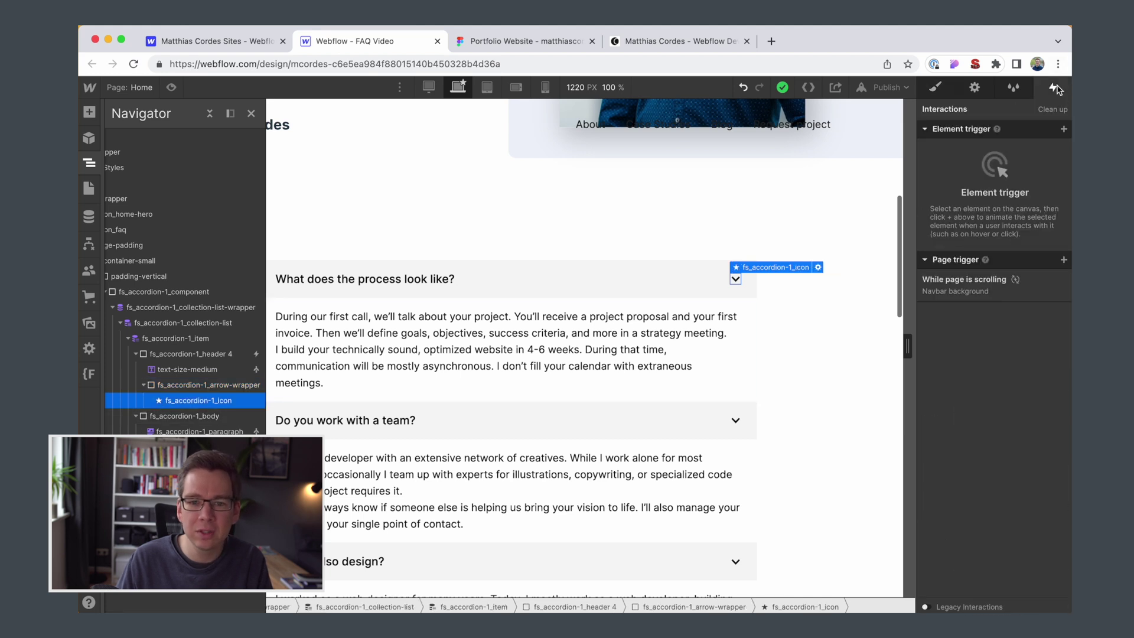
Review the Size, Hide/Show and Rotate actions of Accordion 1 - Content open 2 in the accordion header's mouse click interaction
left_click(663, 289)
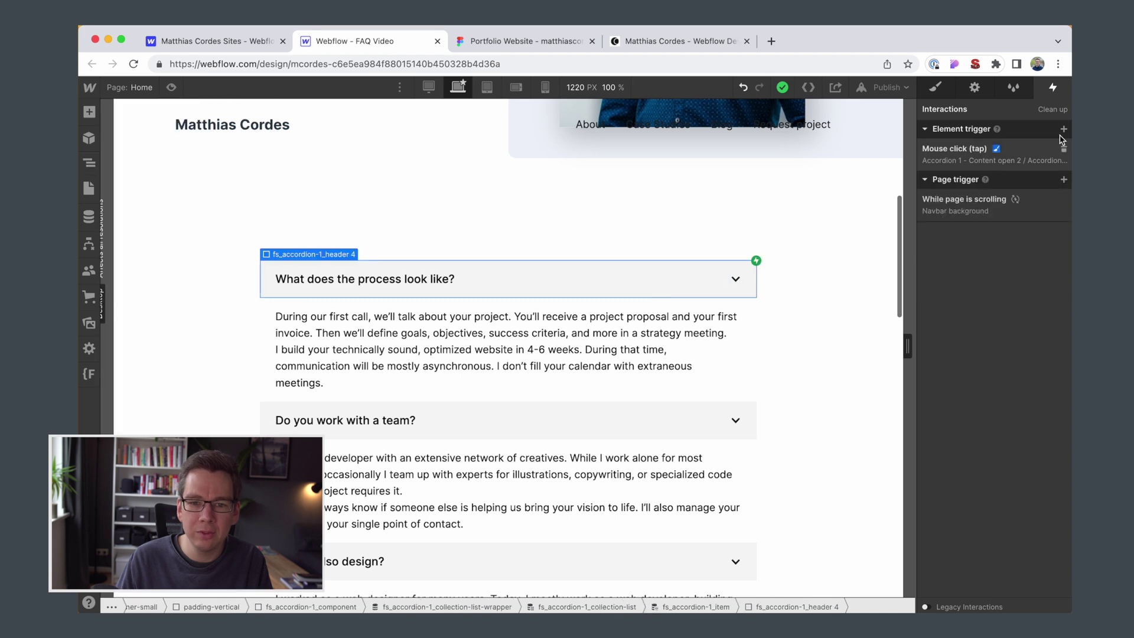
left_click(1024, 163)
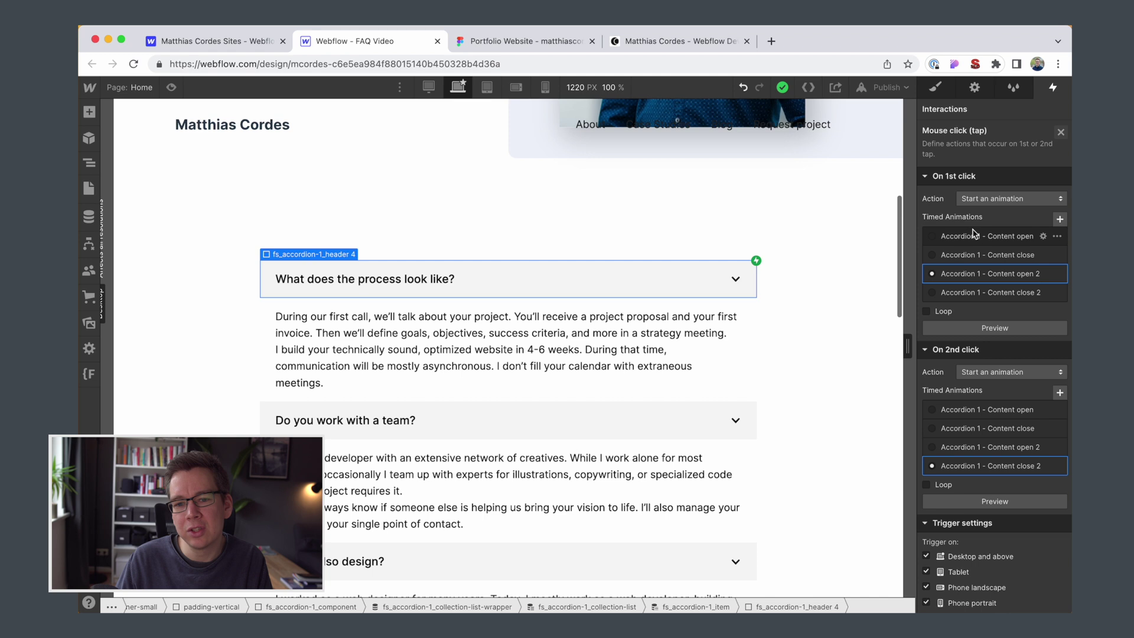
left_click(1042, 274)
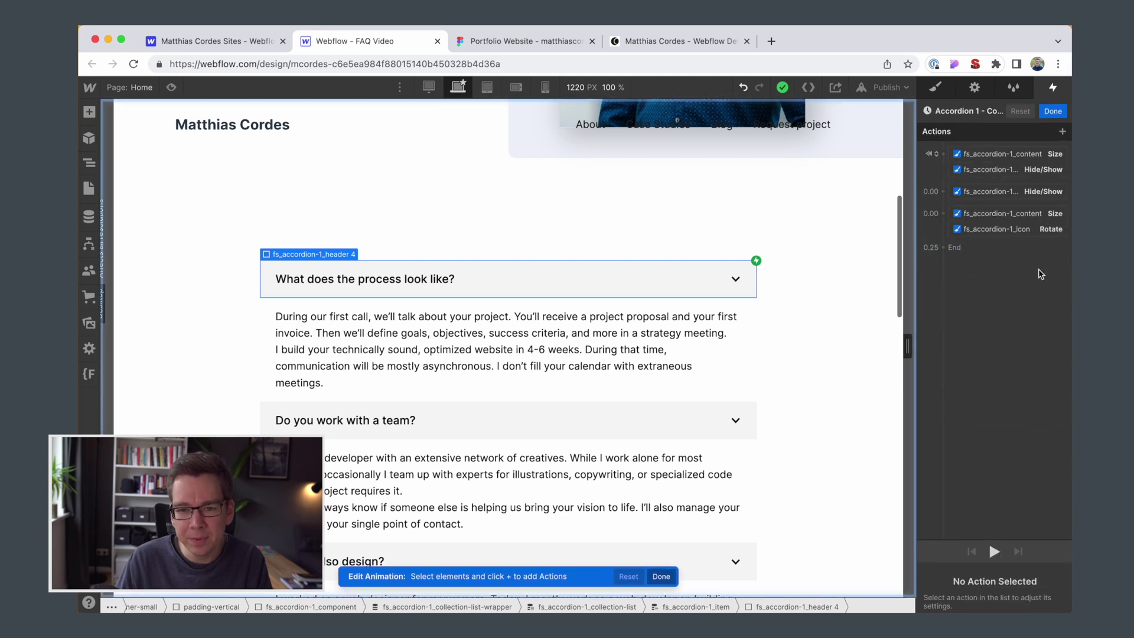
left_click(998, 155)
left_click(995, 191)
left_click(997, 229)
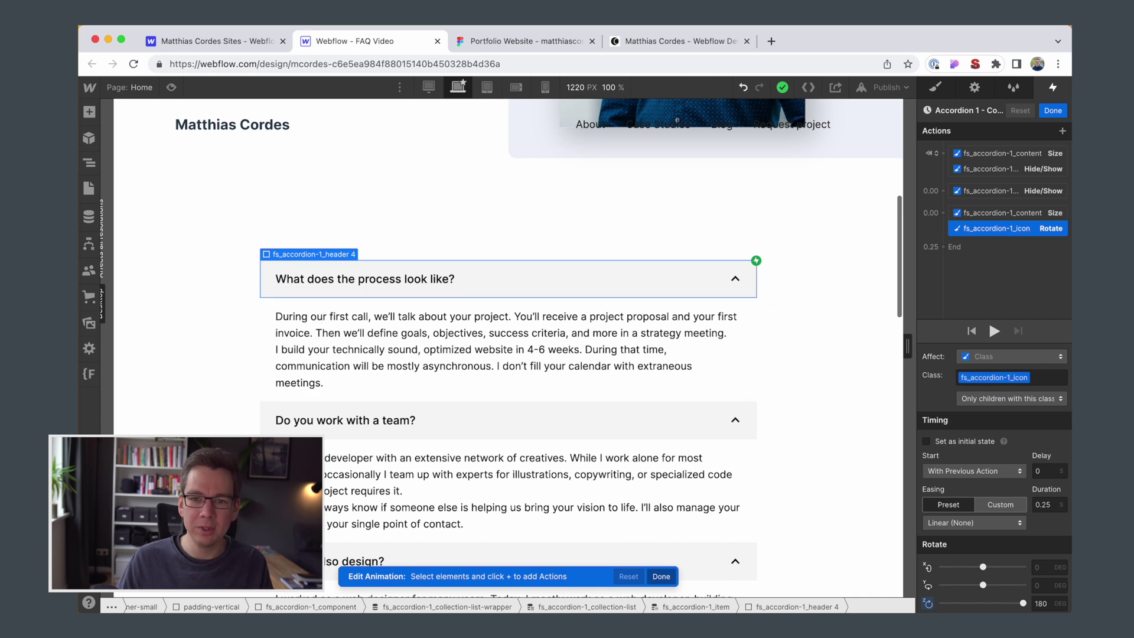
key("Escape")
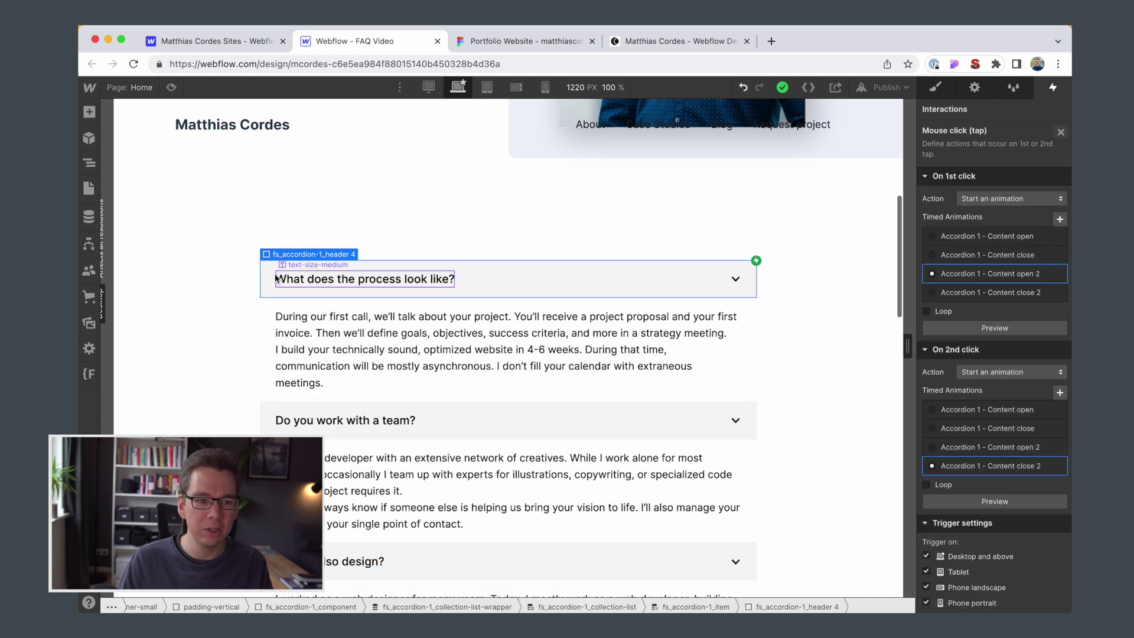
Replace the accordion header's class fs_accordion-1_header 4 with fs_accordion-1_header
left_click(936, 88)
left_click(1032, 168)
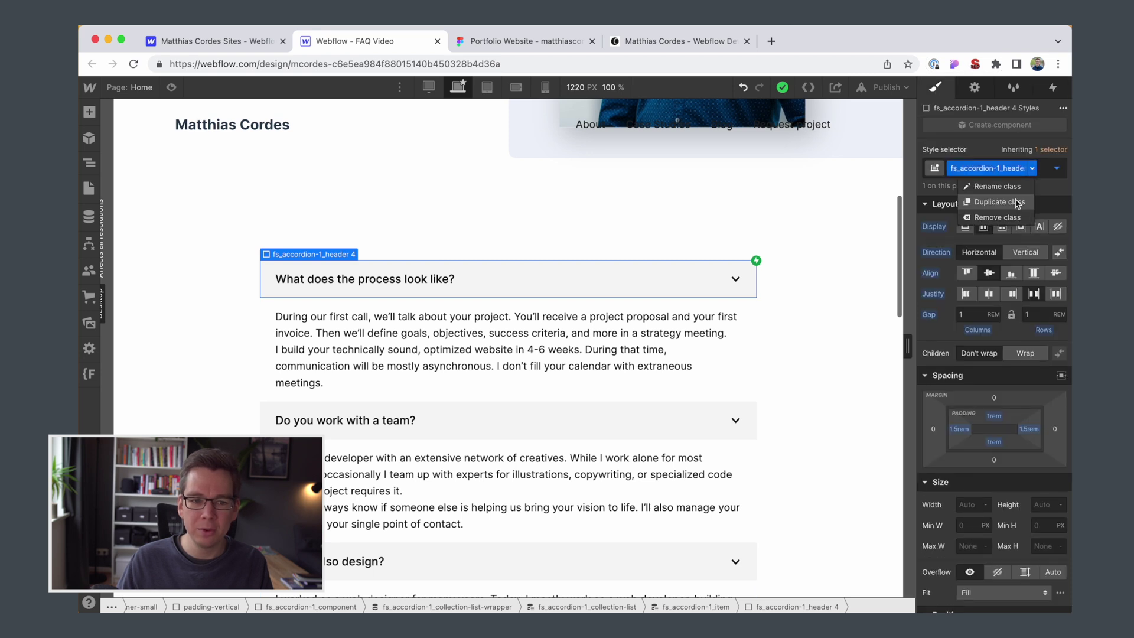
left_click(1010, 187)
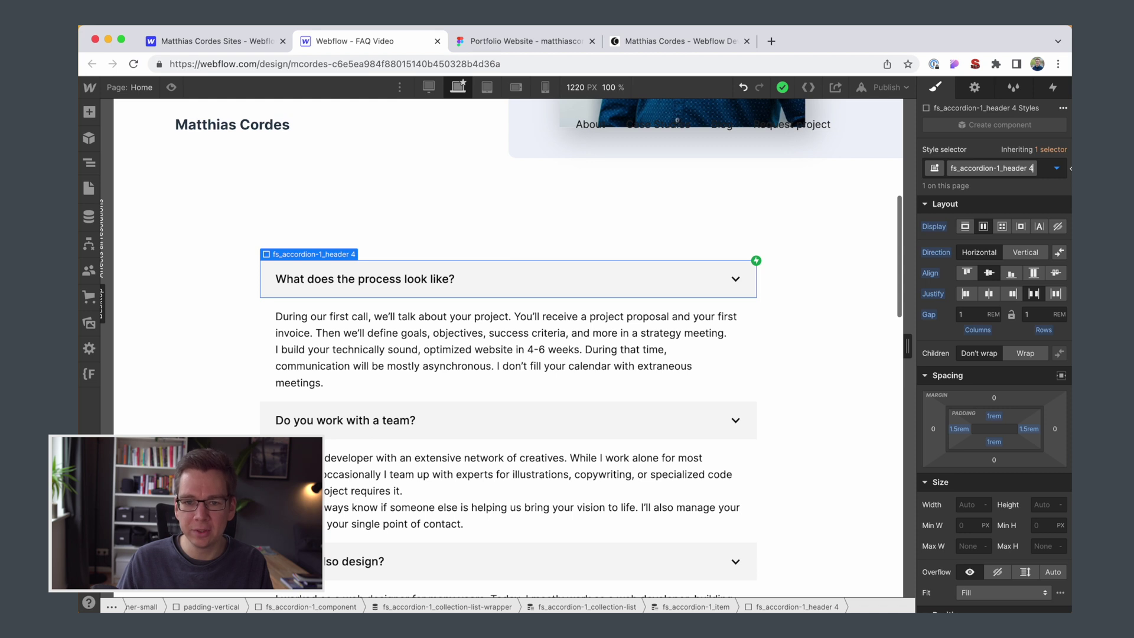
key("BackSpace")
key("BackSpace")
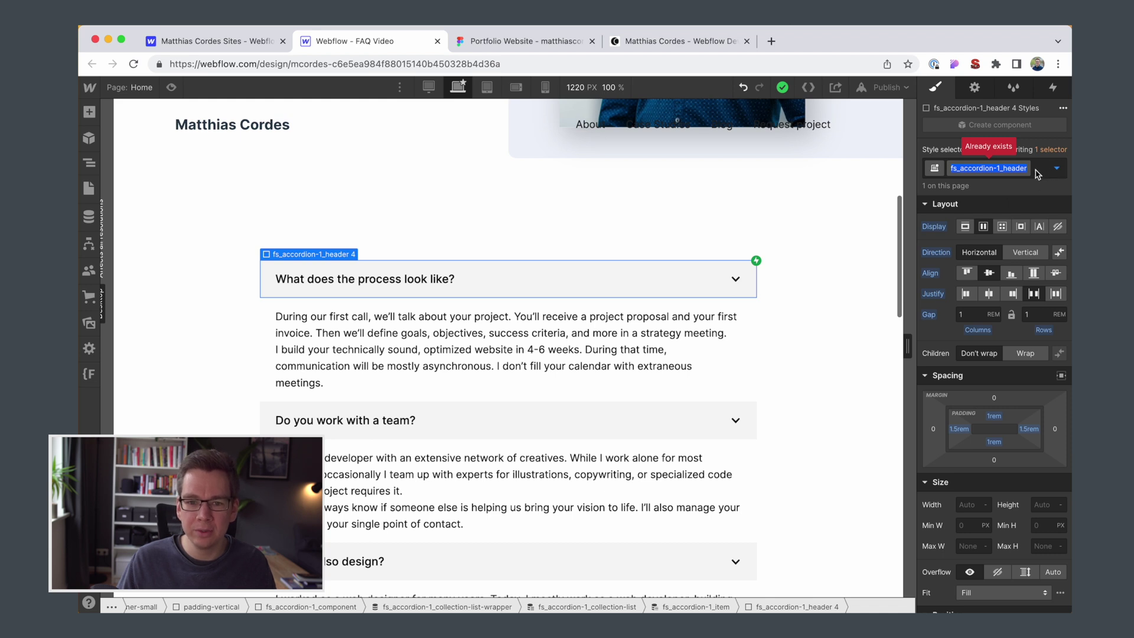
key("Return")
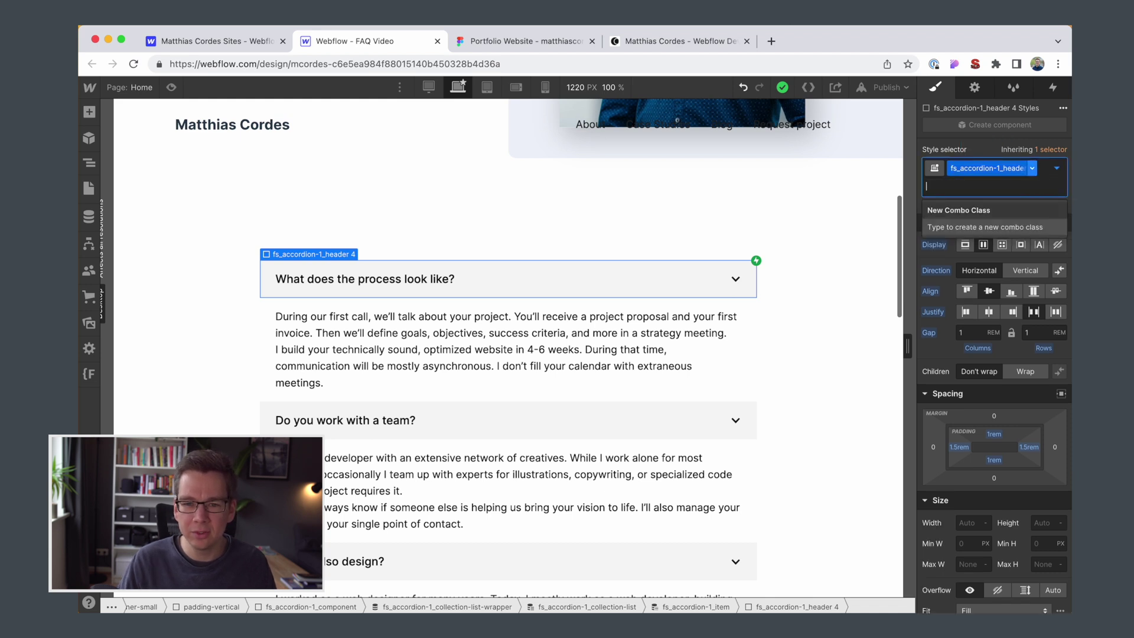
key("Escape")
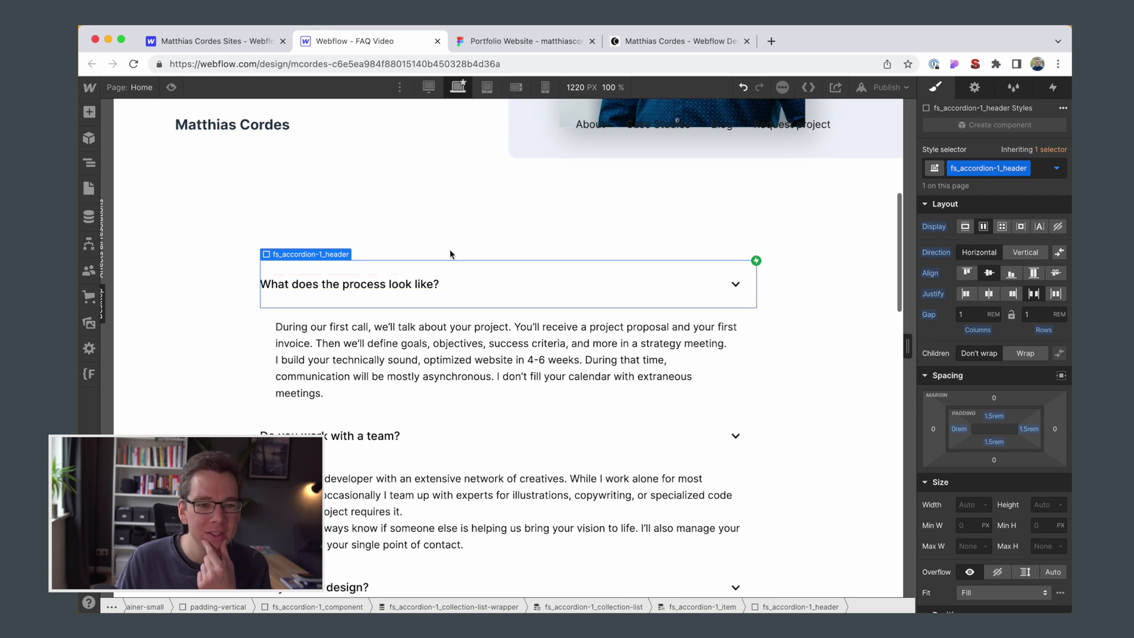
Compare the accordion header with the Figma FAQ design and review its spacing, border and effect styles in Webflow
left_click(501, 40)
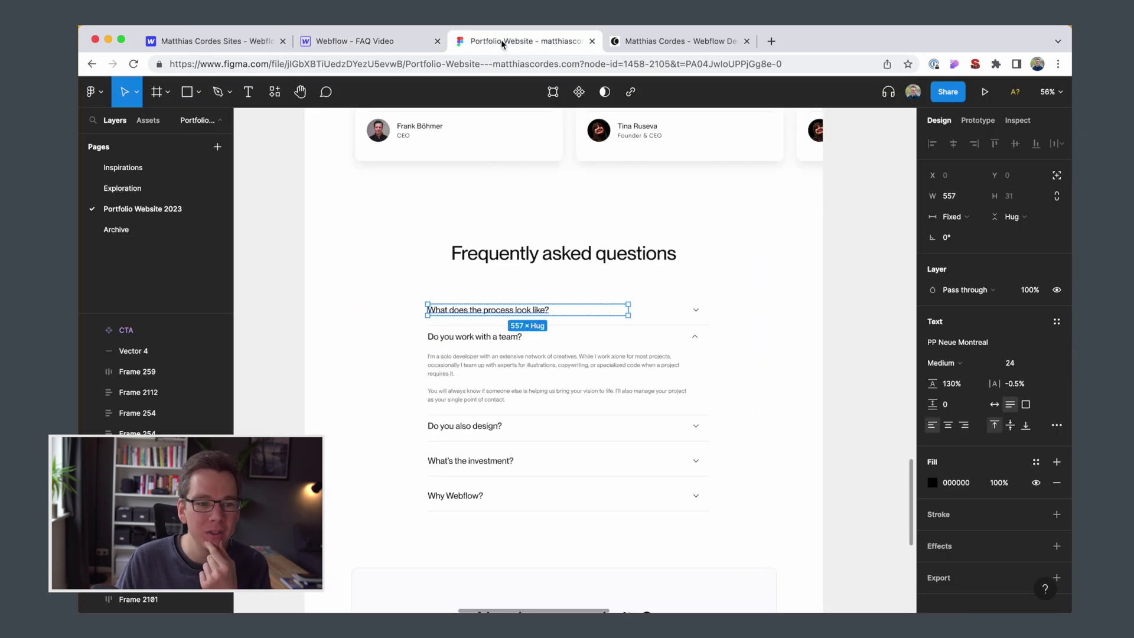
left_click(374, 42)
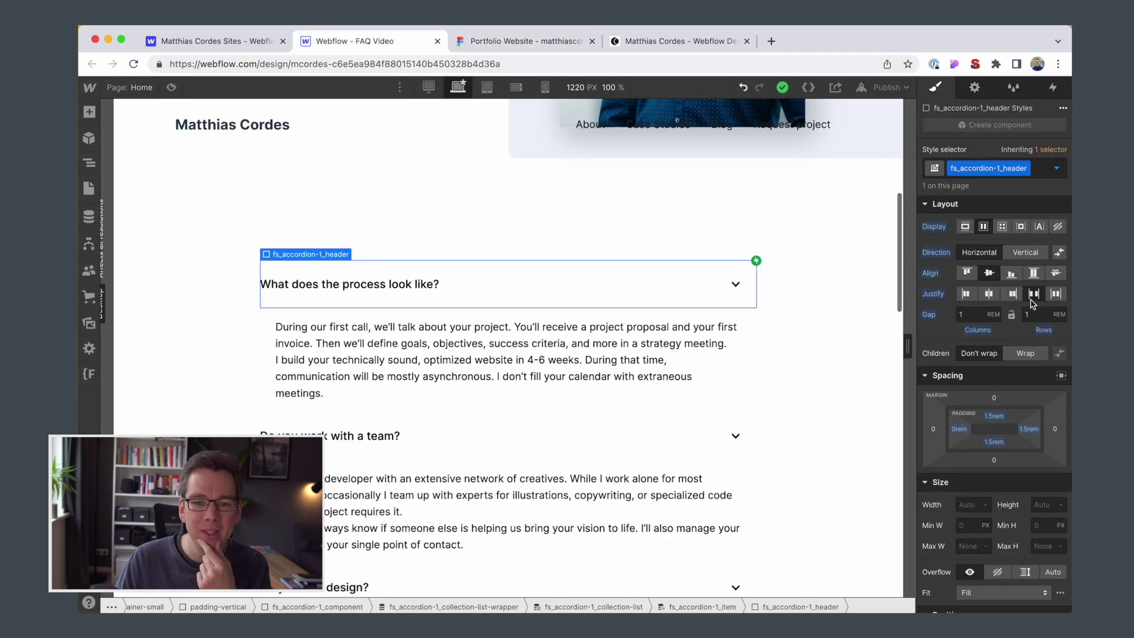
scroll(1030, 304, "down", 3)
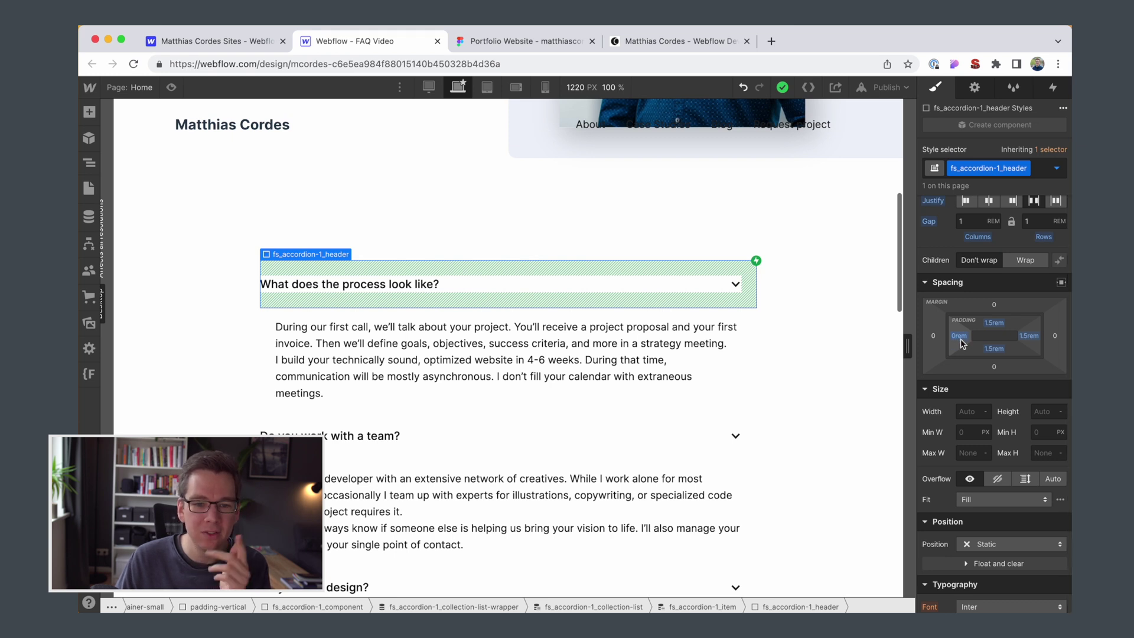
scroll(961, 343, "down", 5)
scroll(962, 339, "up", 8)
scroll(963, 335, "down", 10)
scroll(962, 335, "down", 6)
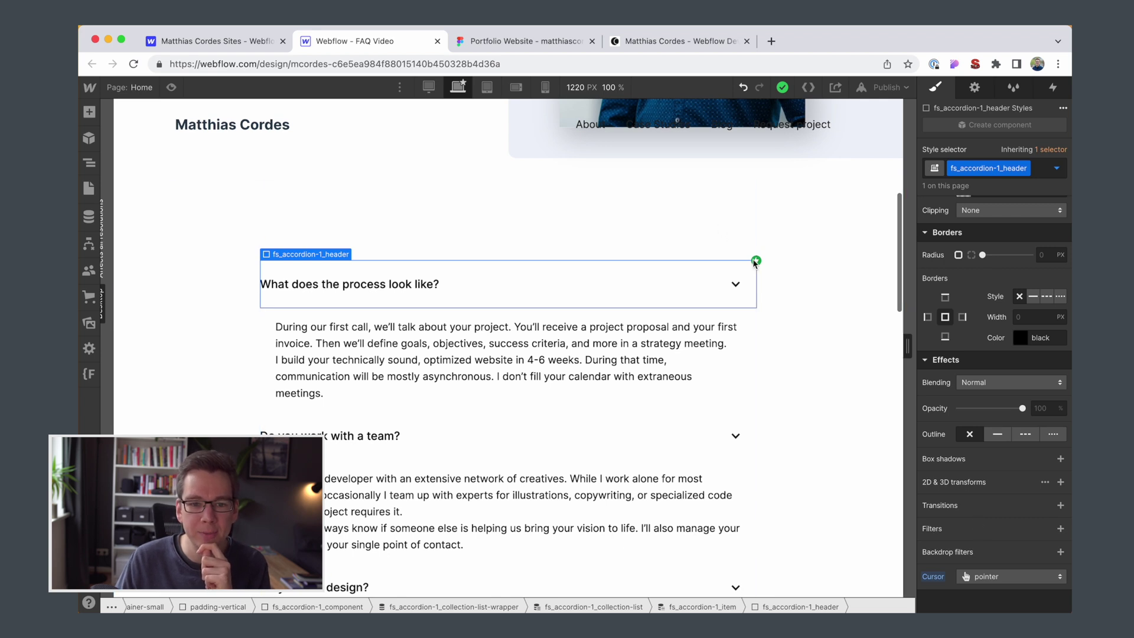
Delete the timed animations Accordion 1 - Content open 2 and Accordion 1 - Content close 2 from the header's click interaction
left_click(1052, 87)
left_click(989, 165)
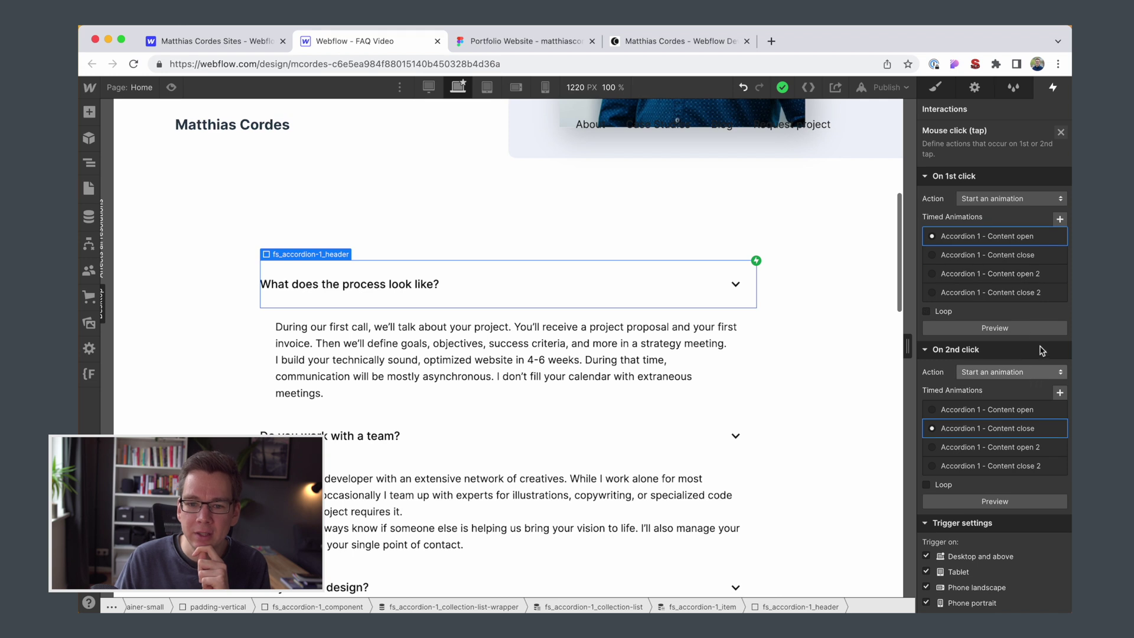
left_click(1058, 275)
left_click(1018, 339)
left_click(1057, 274)
left_click(1025, 339)
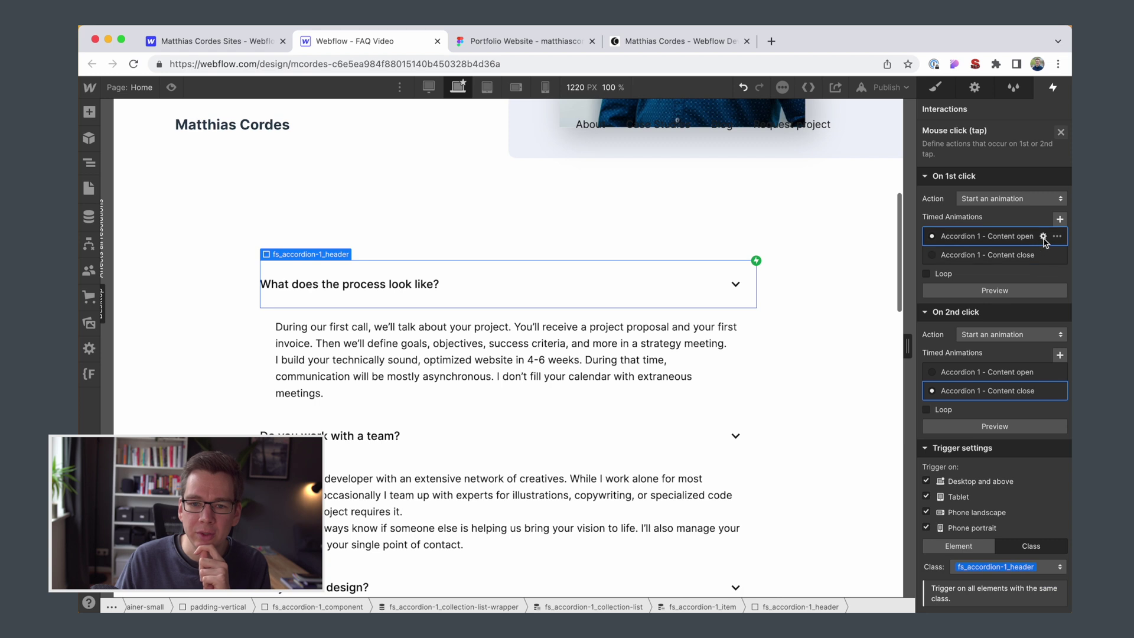
Examine the target classes and settings of the Size and Hide/Show actions in the Accordion 1 - Content open animation
left_click(1042, 237)
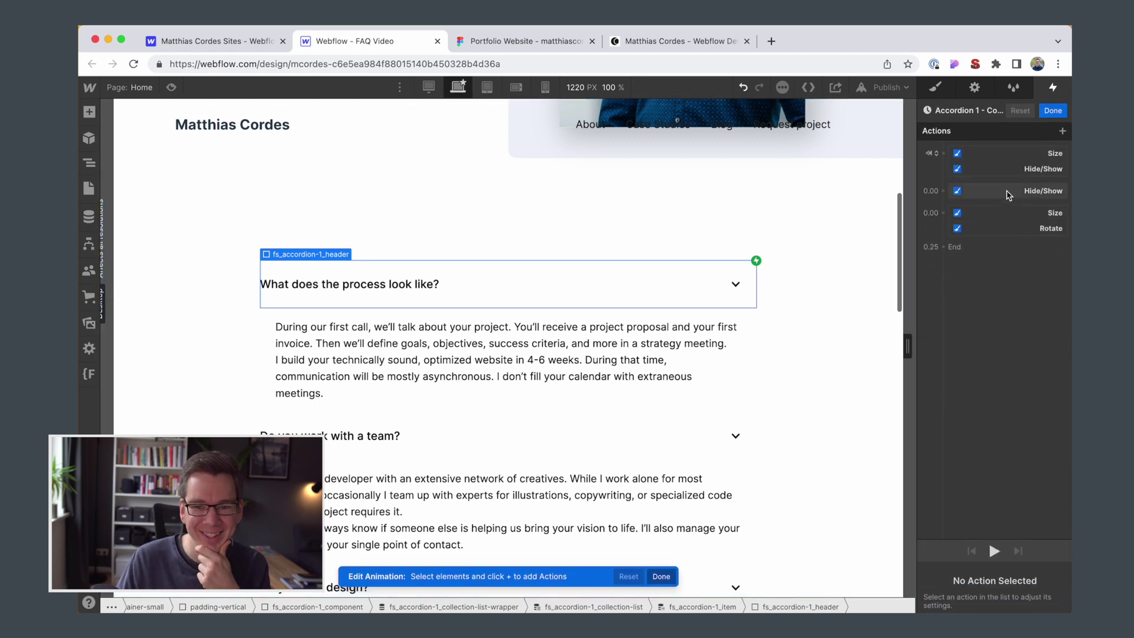
left_click(1005, 169)
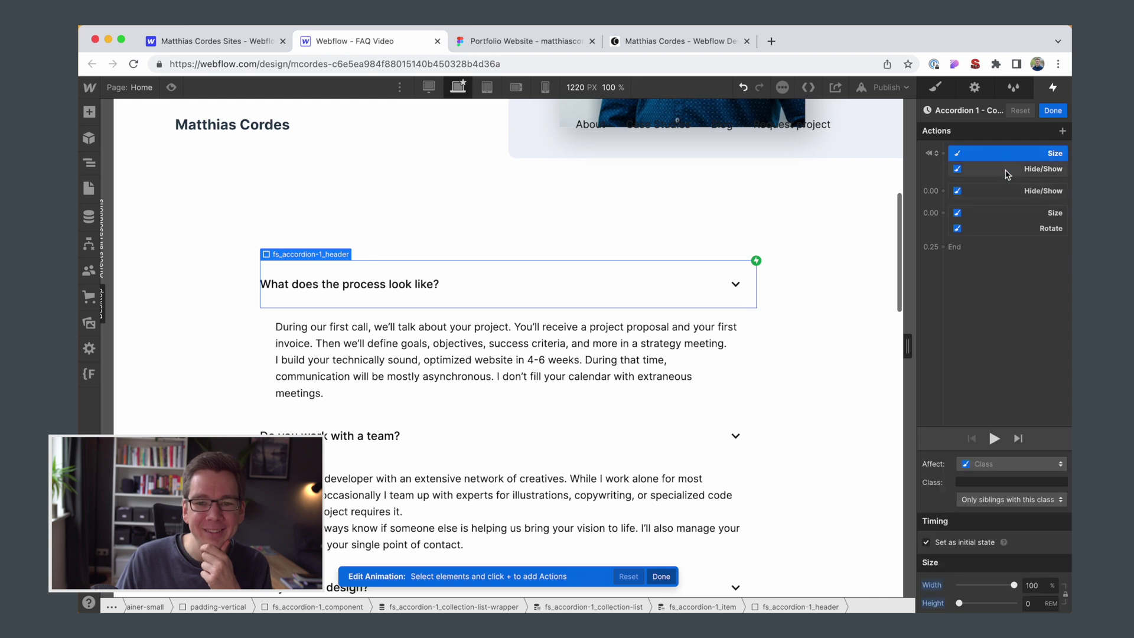
left_click(1006, 192)
left_click(1003, 213)
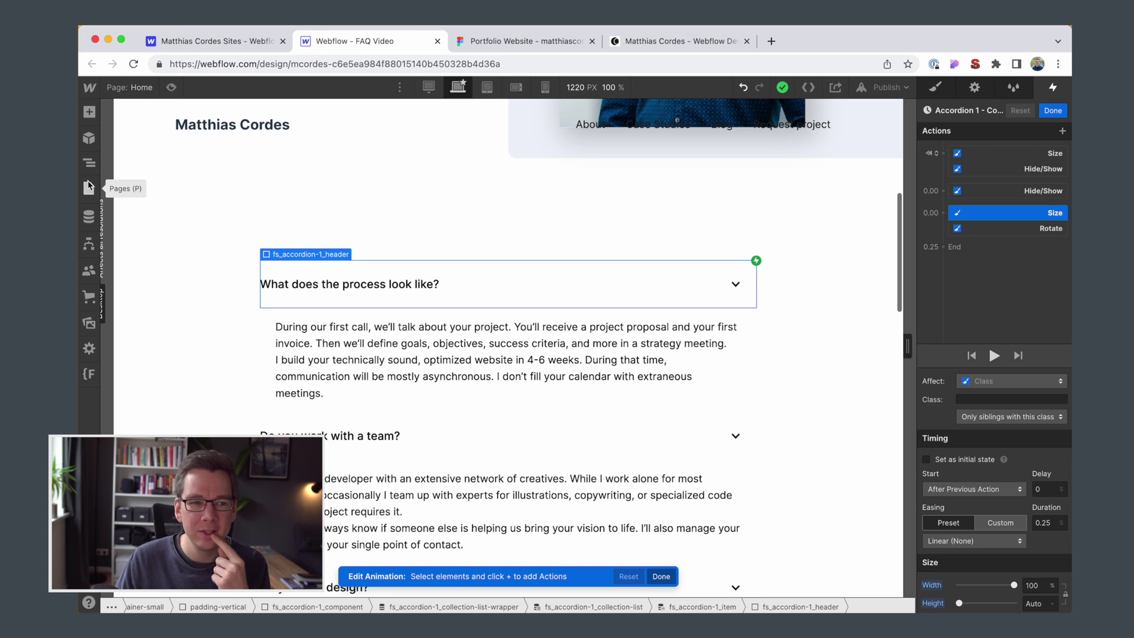
Retarget both Size actions of the Accordion 1 - Content open animation to the fs_accordion-1_body element
left_click(1053, 110)
left_click(997, 154)
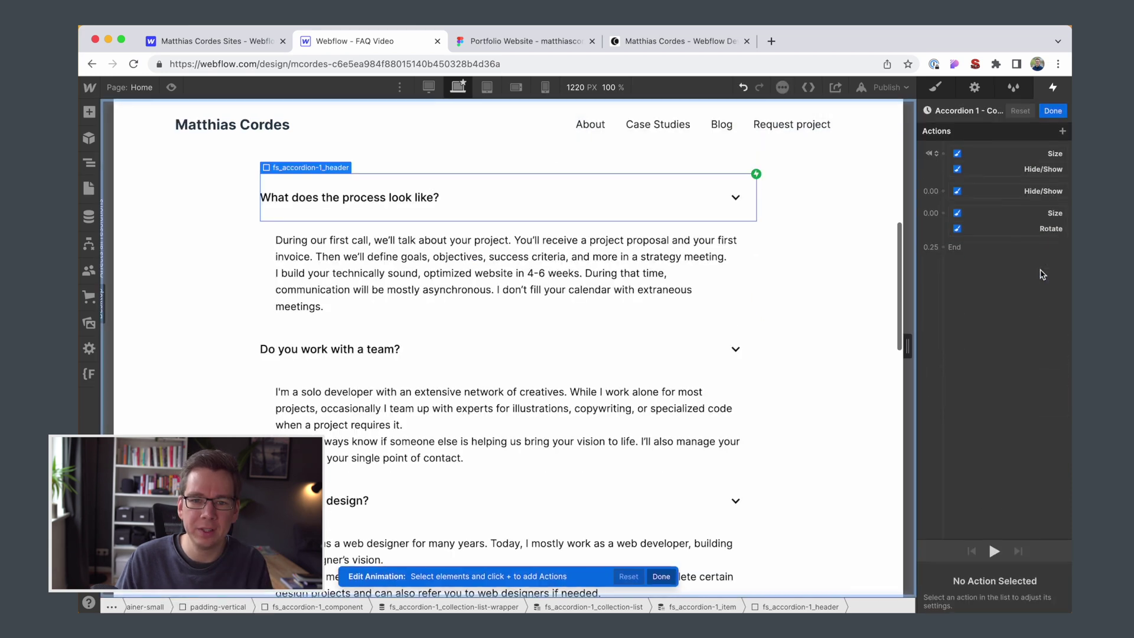
left_click(1000, 155)
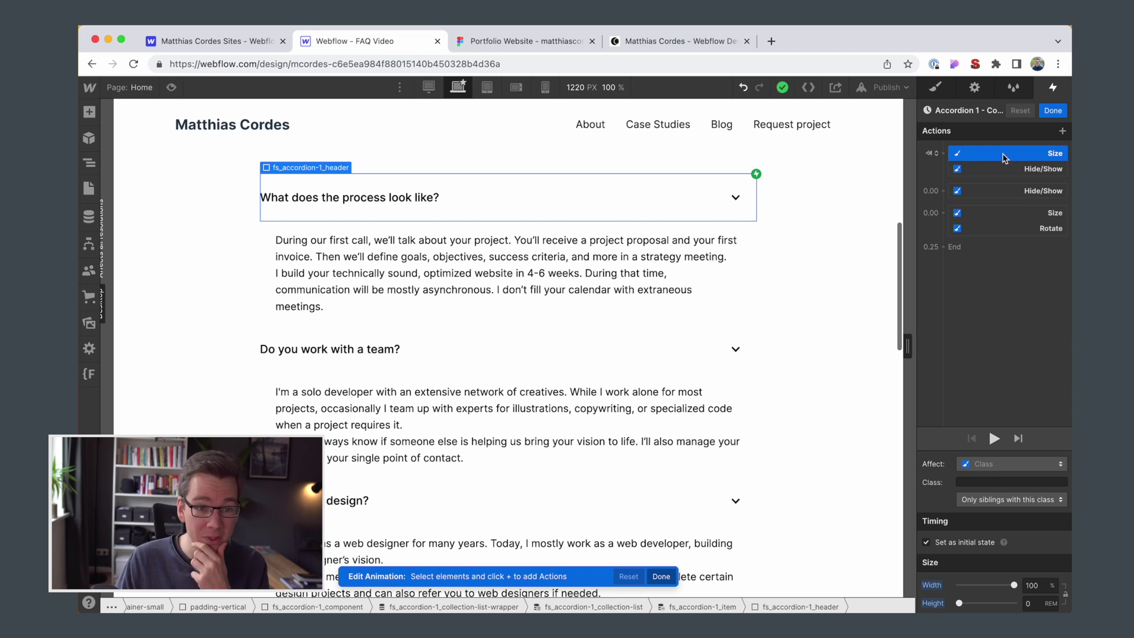
right_click(994, 155)
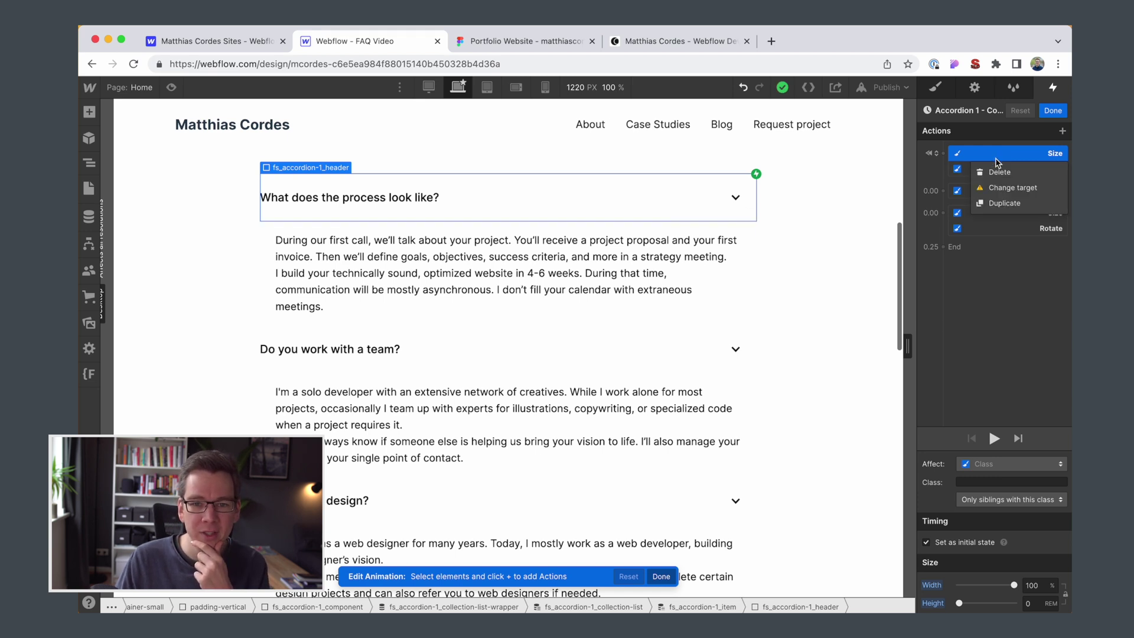
left_click(1021, 195)
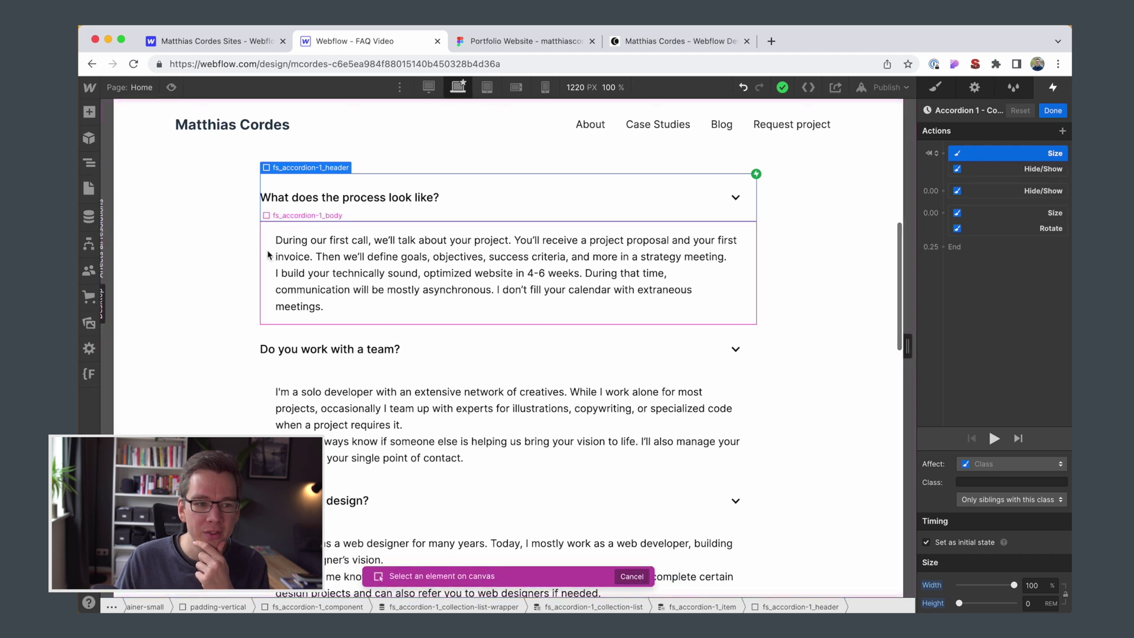
left_click(278, 246)
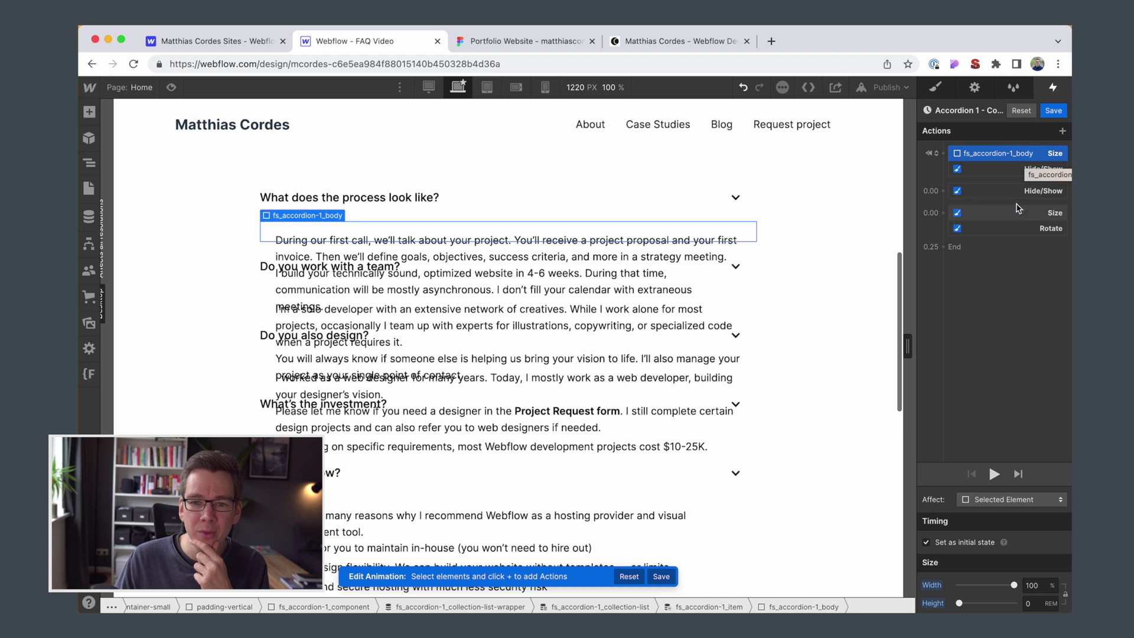
right_click(1002, 192)
left_click(1013, 224)
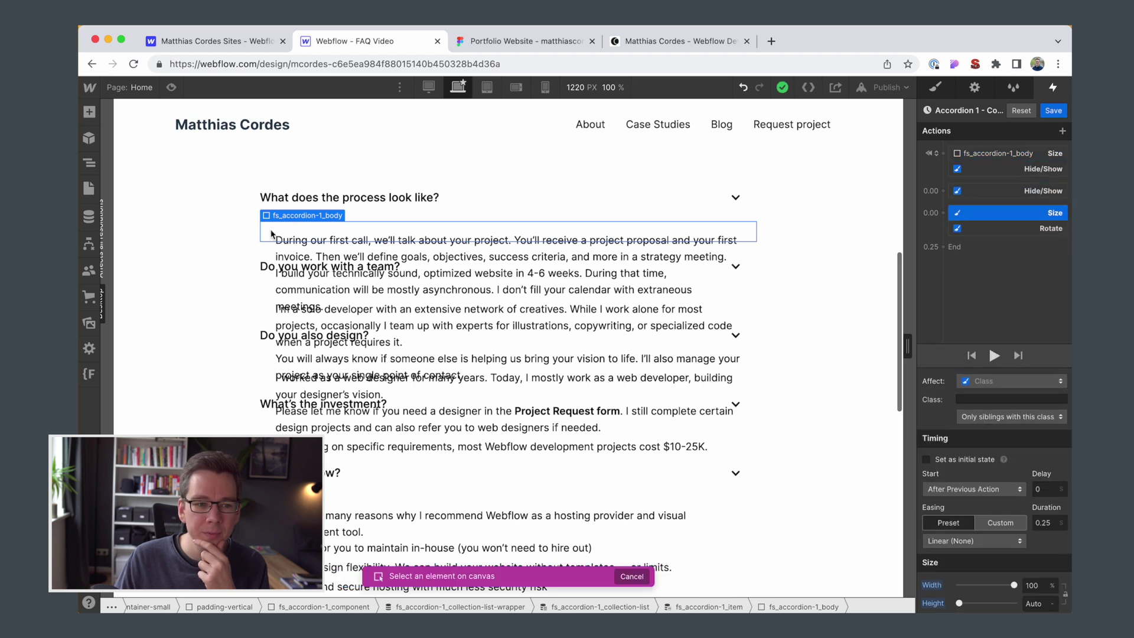
left_click(269, 231)
Retarget the initial-state and timed Hide/Show actions of the open animation to the fs_accordion-1_body element
left_click(1004, 169)
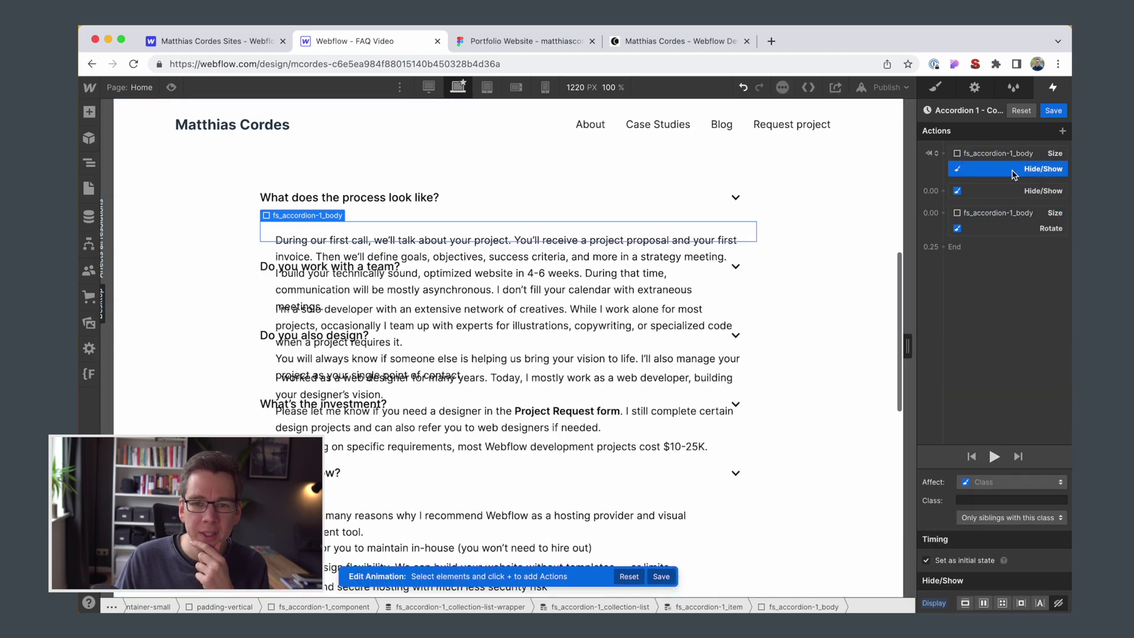
right_click(1003, 169)
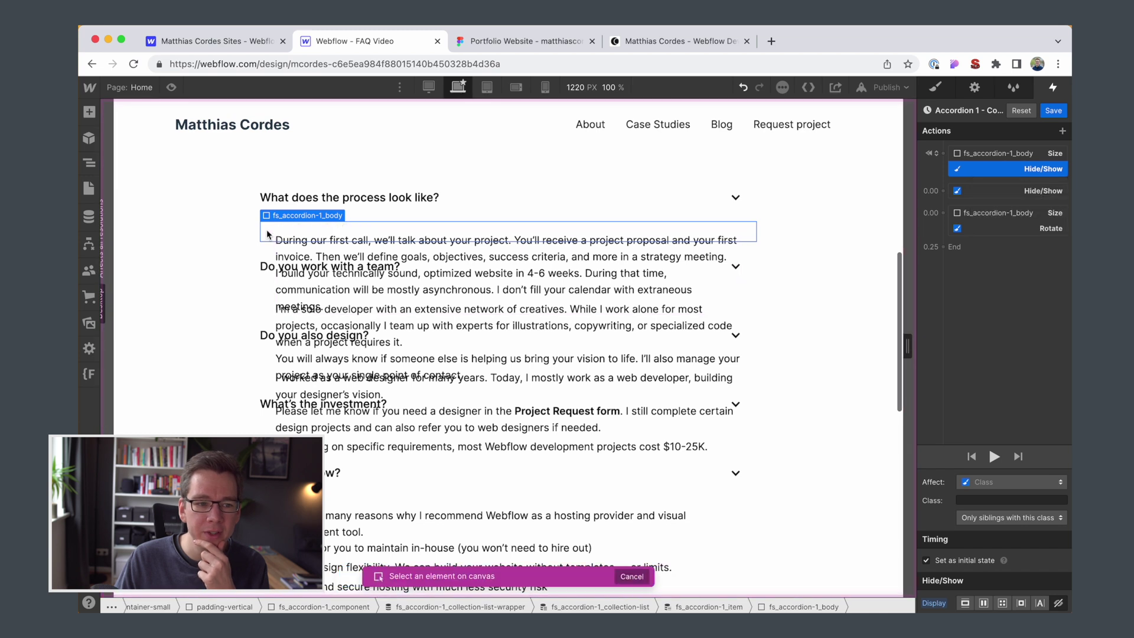
left_click(283, 243)
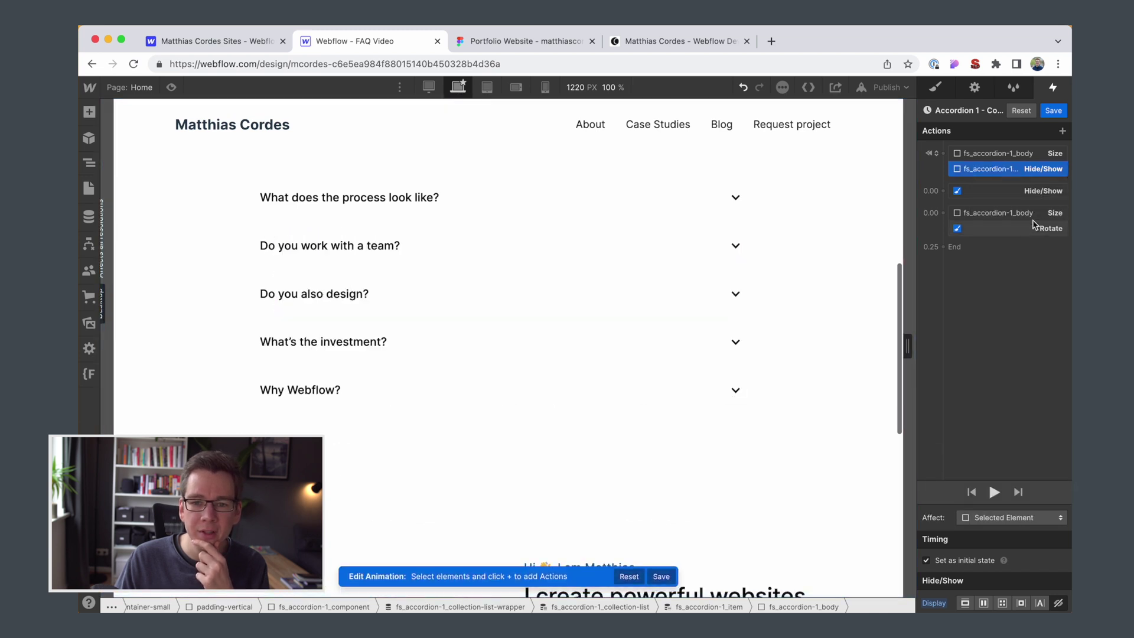
left_click(1014, 190)
right_click(1015, 190)
left_click(1012, 222)
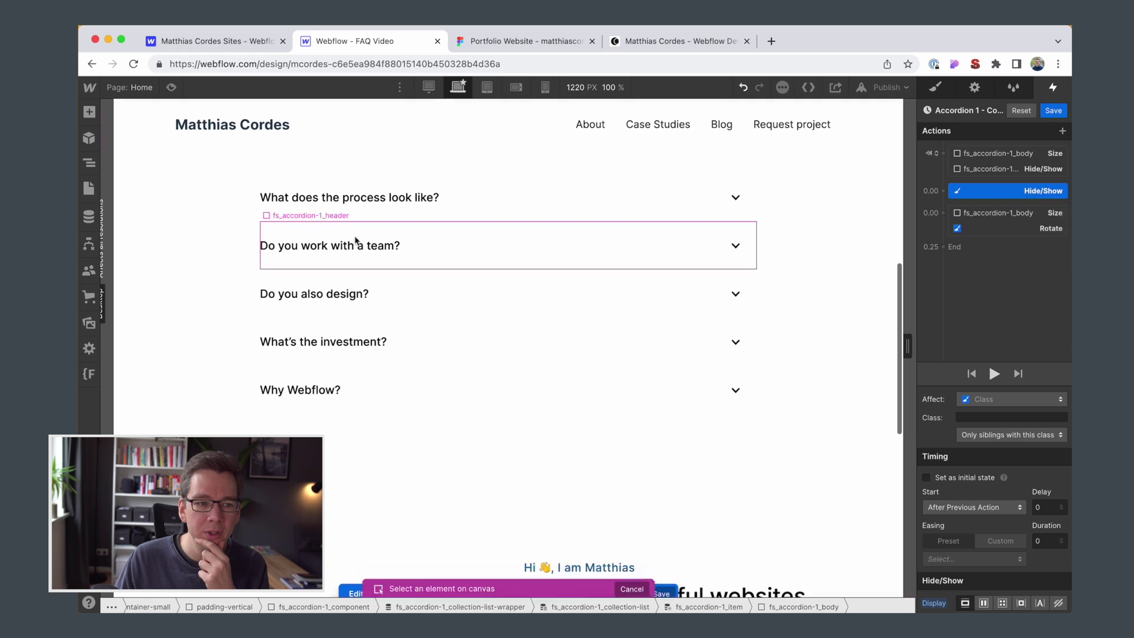
left_click(354, 248)
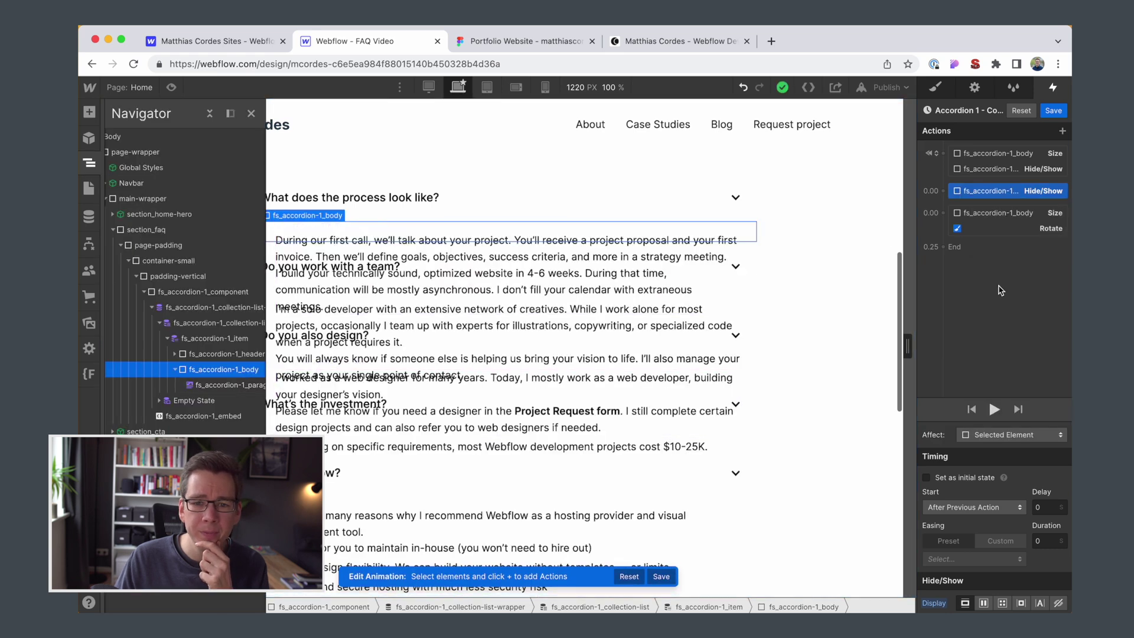
Preview the page and test opening the first FAQ item
key("super+shift+p")
left_click(170, 88)
key("super+shift+p")
left_click(437, 208)
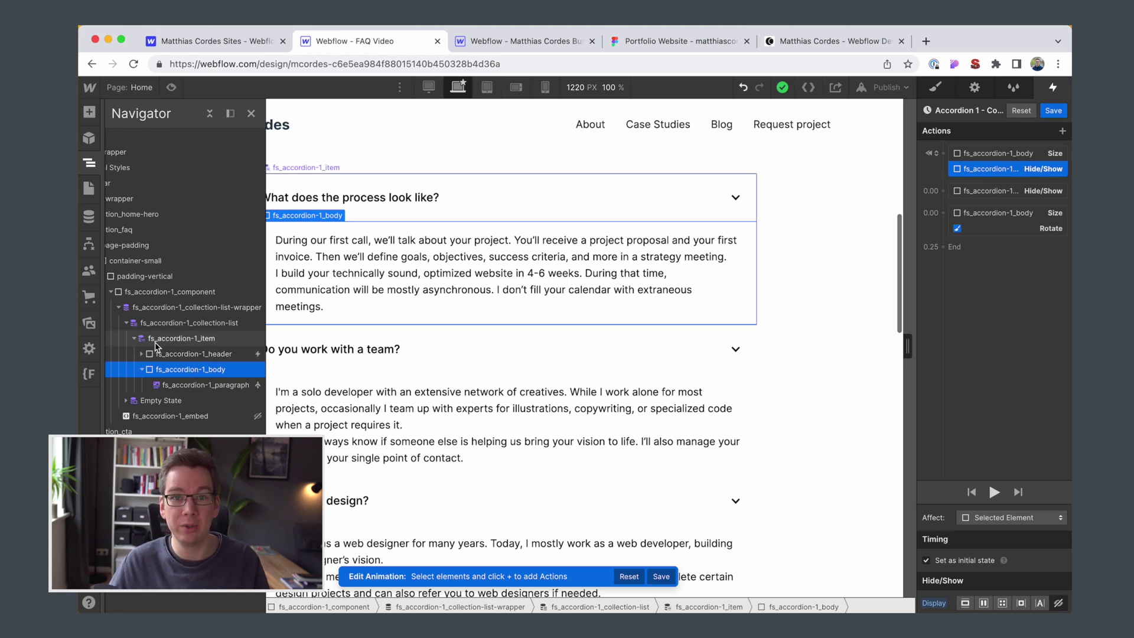
Add a div block inside fs_accordion-1_item and place it between fs_accordion-1_header and fs_accordion-1_body
left_click(170, 342)
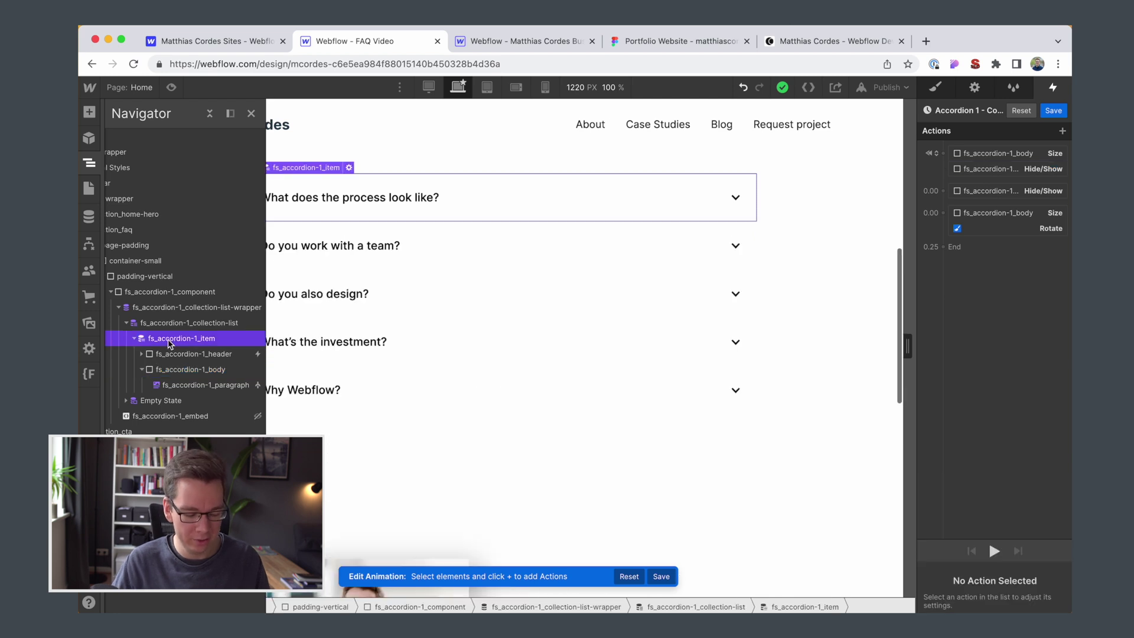
key("super+e")
type("div")
key("Return")
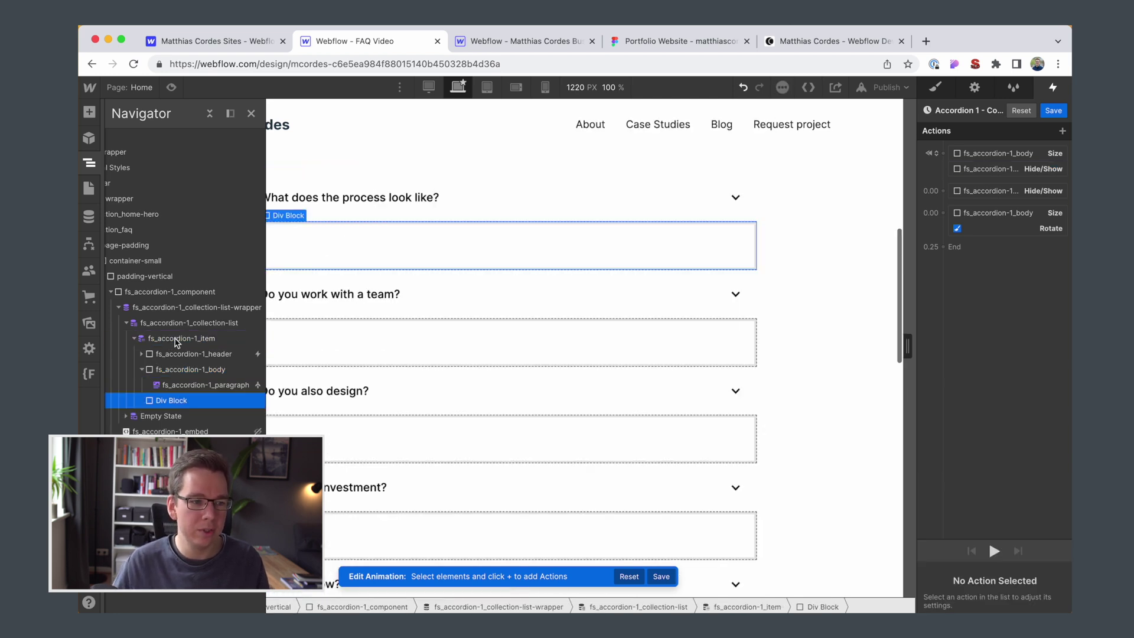
left_click_drag(172, 399, 172, 368)
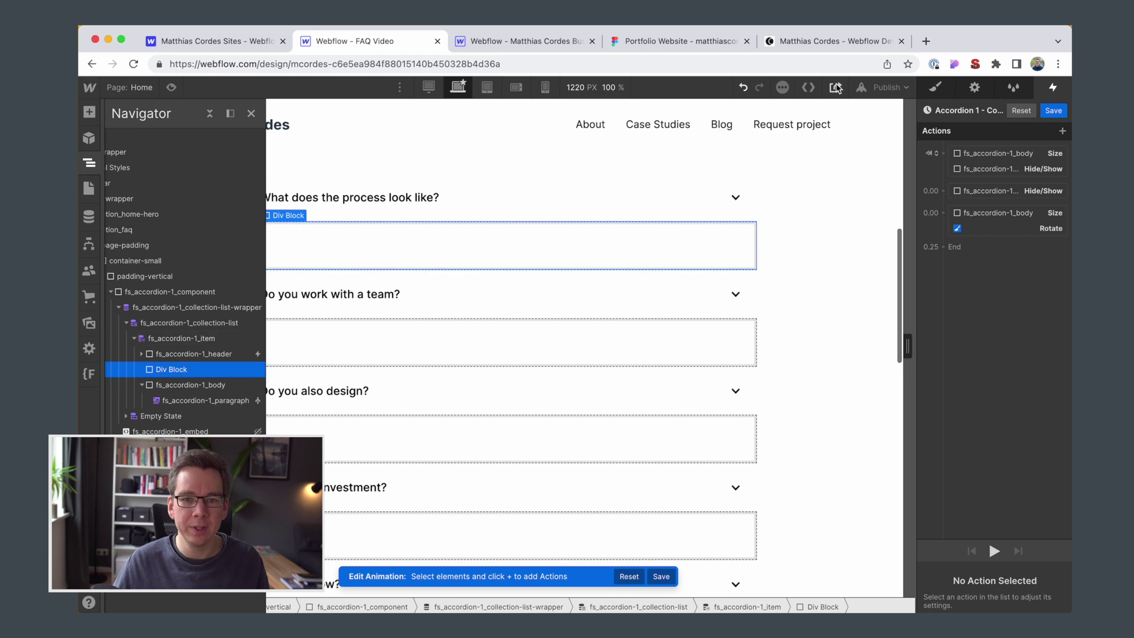
Assign the existing class fs_accordion-1_content to the new div block and nest fs_accordion-1_body inside it
left_click(938, 94)
left_click(1004, 167)
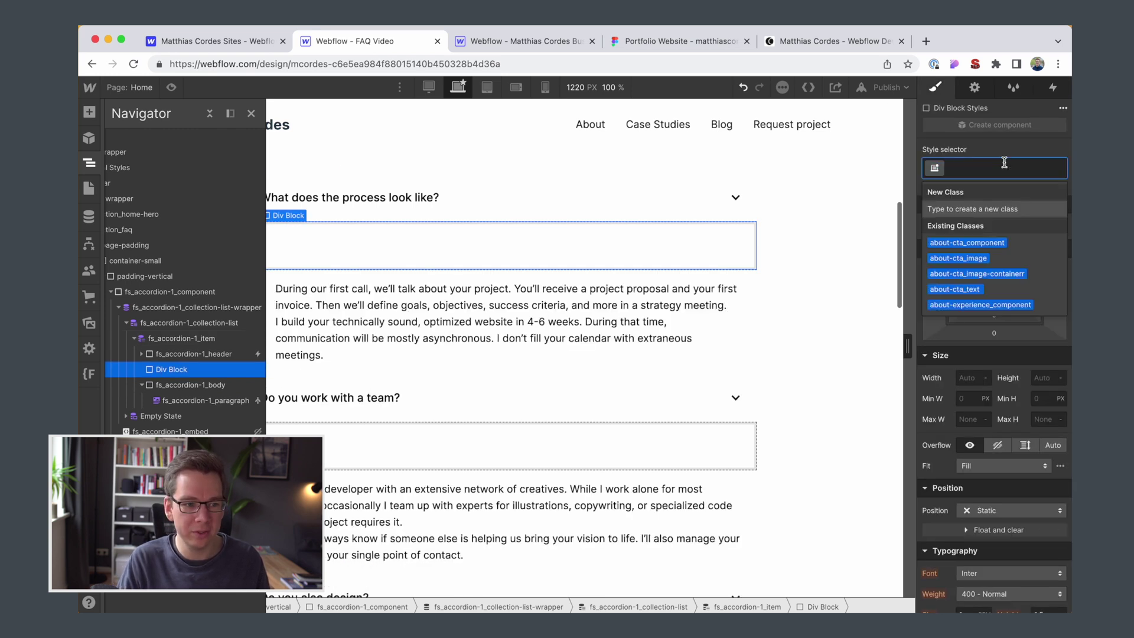
type("f")
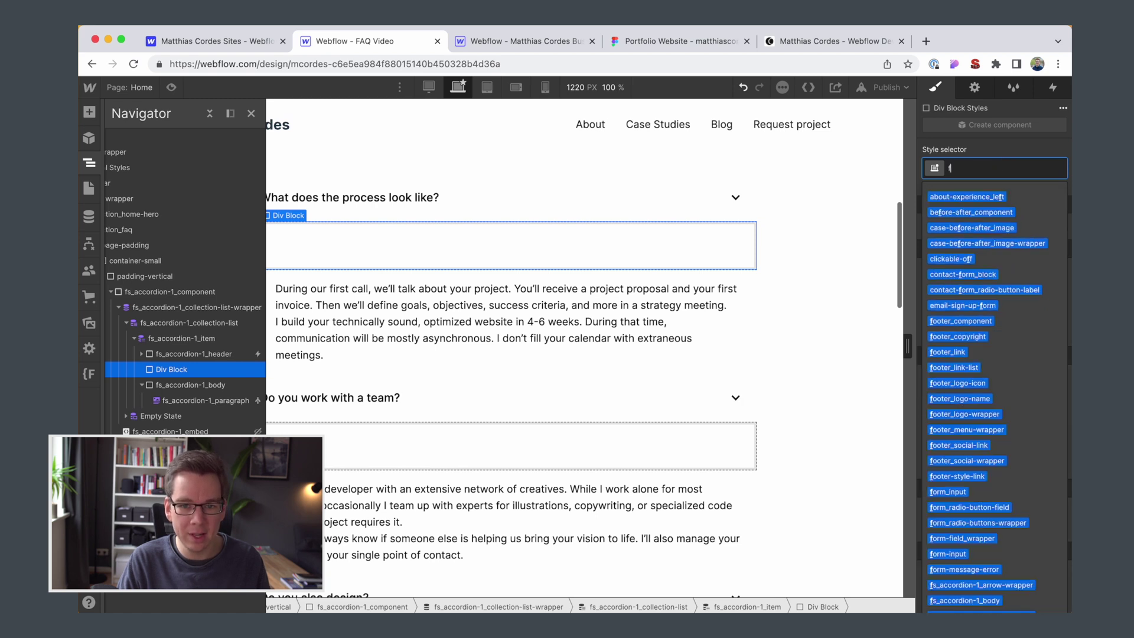
type("s_accrion")
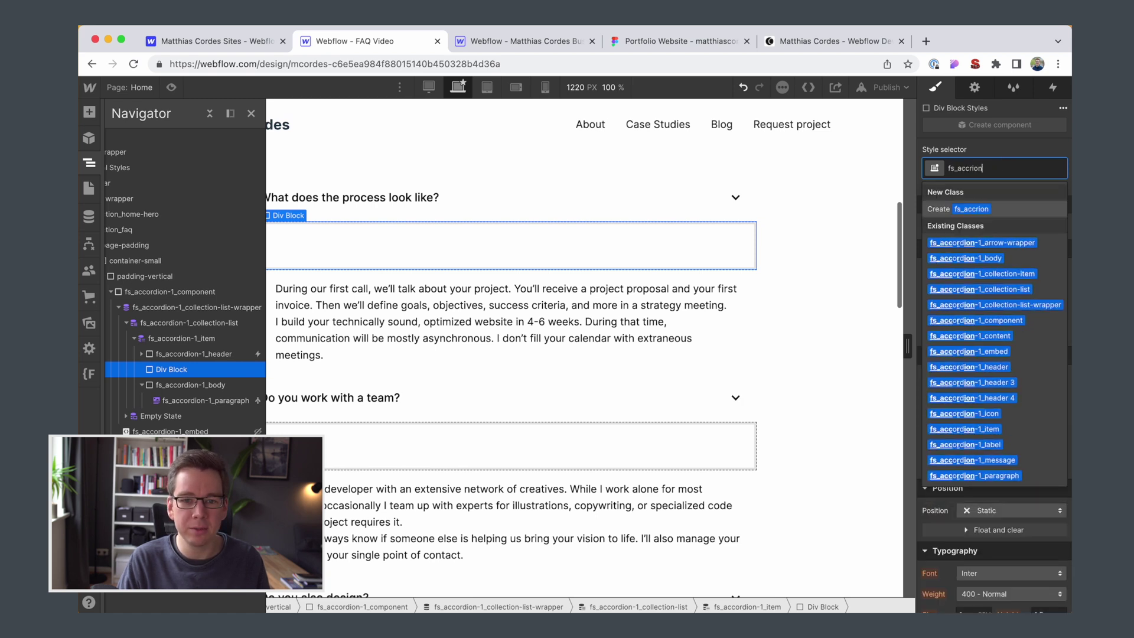
key("Down")
key("Down")
key("Down")
key("Down")
key("Down")
key("Down")
key("Down")
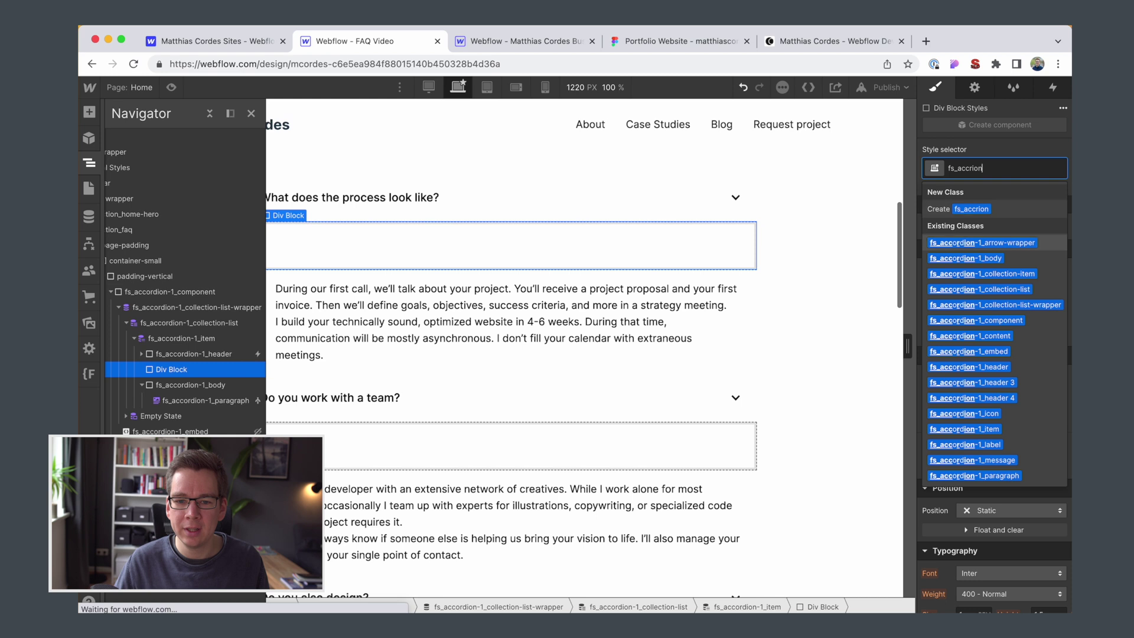
key("Return")
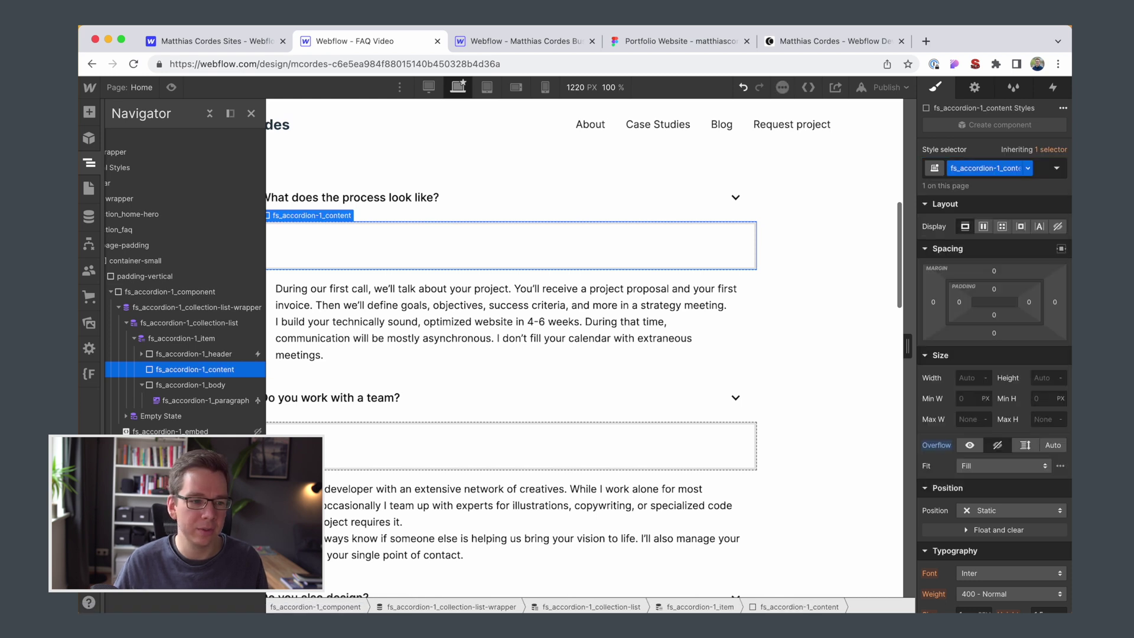
left_click(141, 385)
left_click_drag(174, 387, 177, 378)
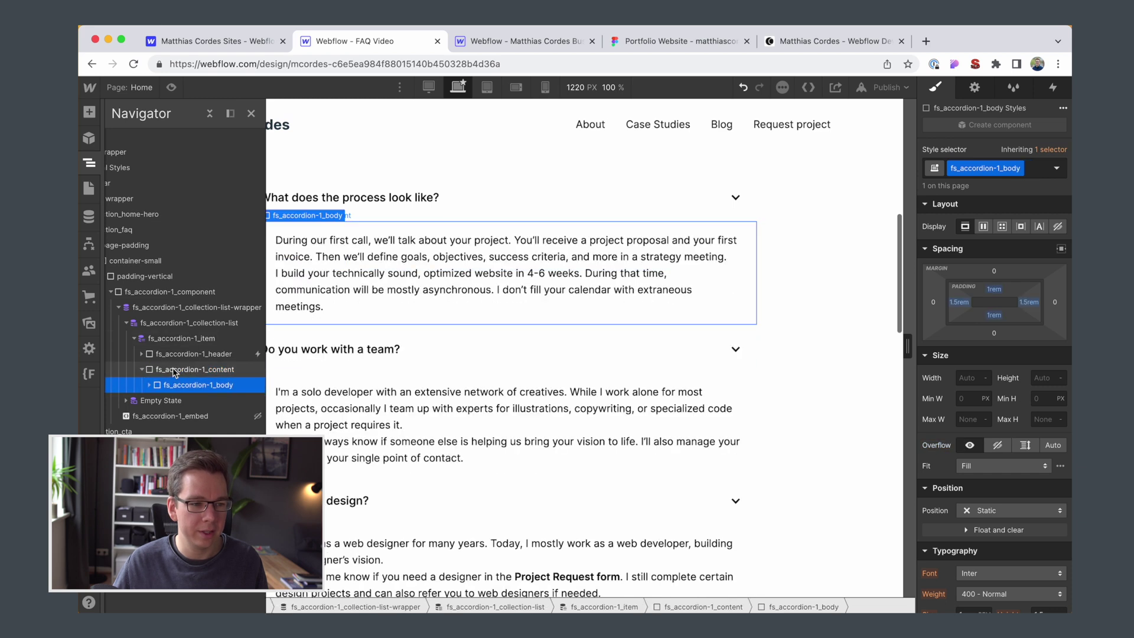
Retarget the initial-state Size and Hide/Show actions of Accordion 1 - Content open to the fs_accordion-1_content element
left_click(177, 354)
left_click(1053, 87)
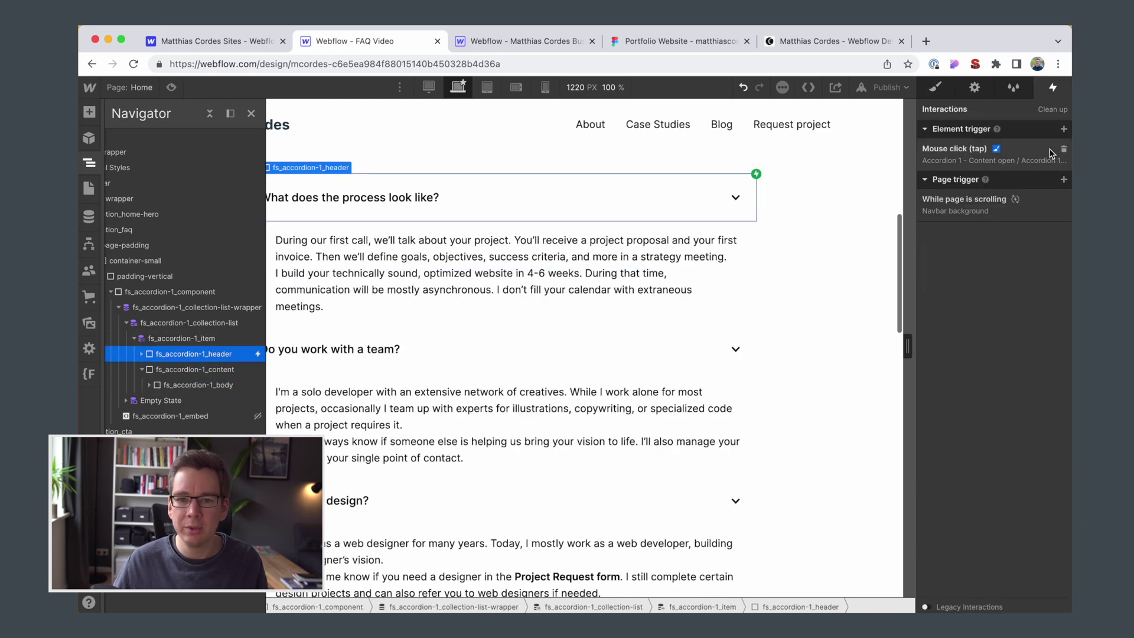
left_click(1018, 164)
left_click(1042, 237)
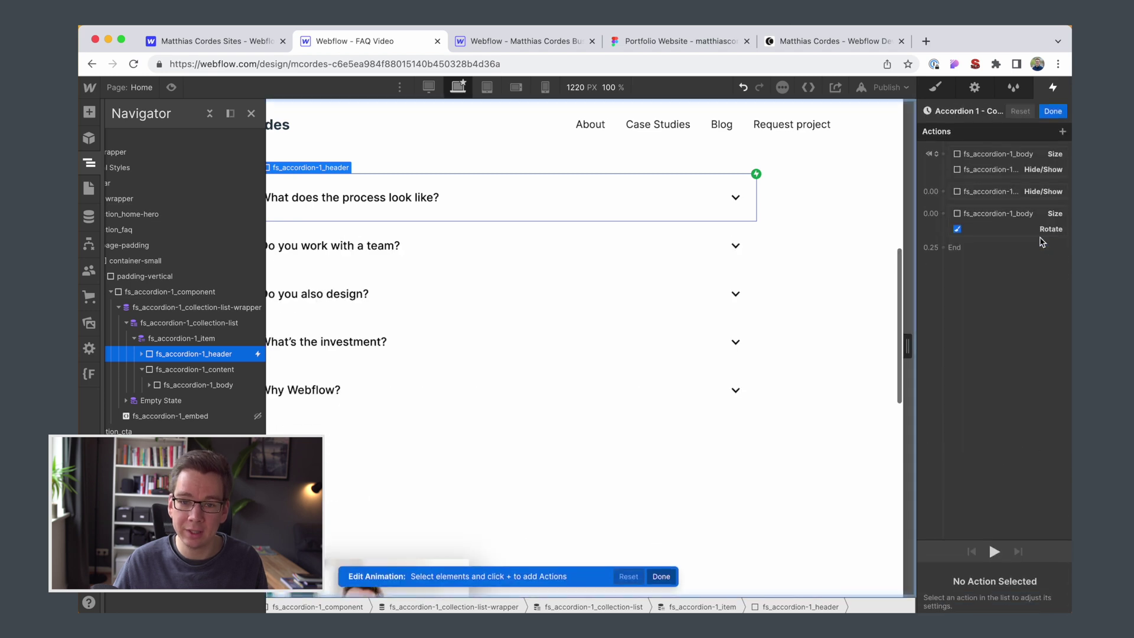
right_click(1004, 169)
left_click(1012, 189)
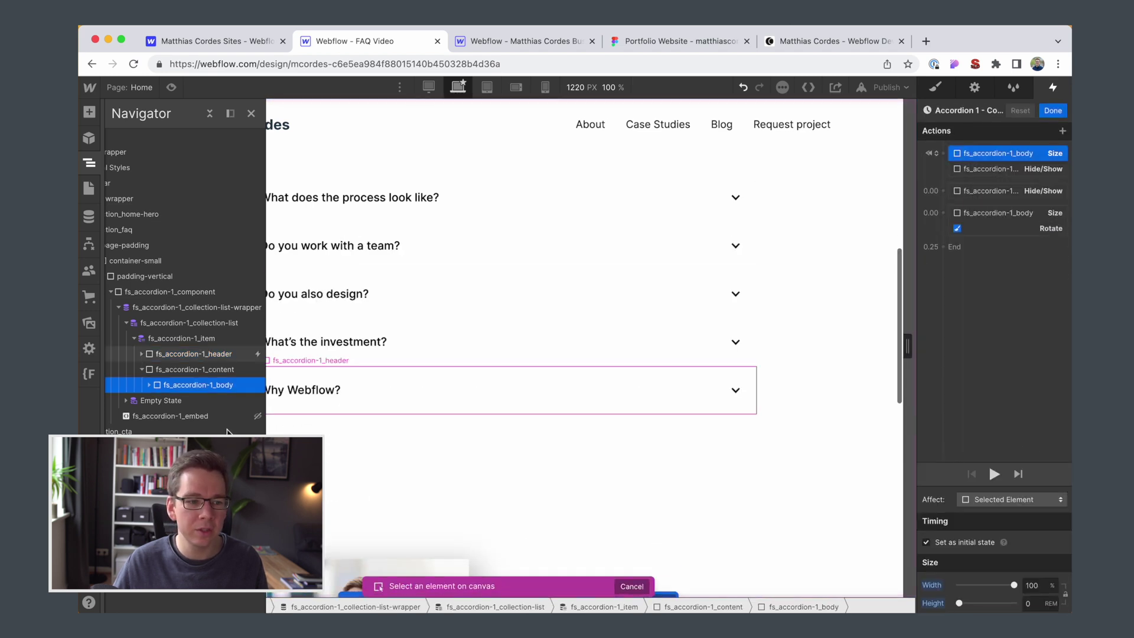
left_click(596, 221)
left_click(1006, 169)
right_click(1005, 170)
left_click(1007, 204)
left_click(178, 370)
Retarget the timed Size action to fs_accordion-1_content and the Rotate action to fs_accordion-1_arrow-wrapper
right_click(998, 213)
left_click(1009, 232)
left_click(534, 204)
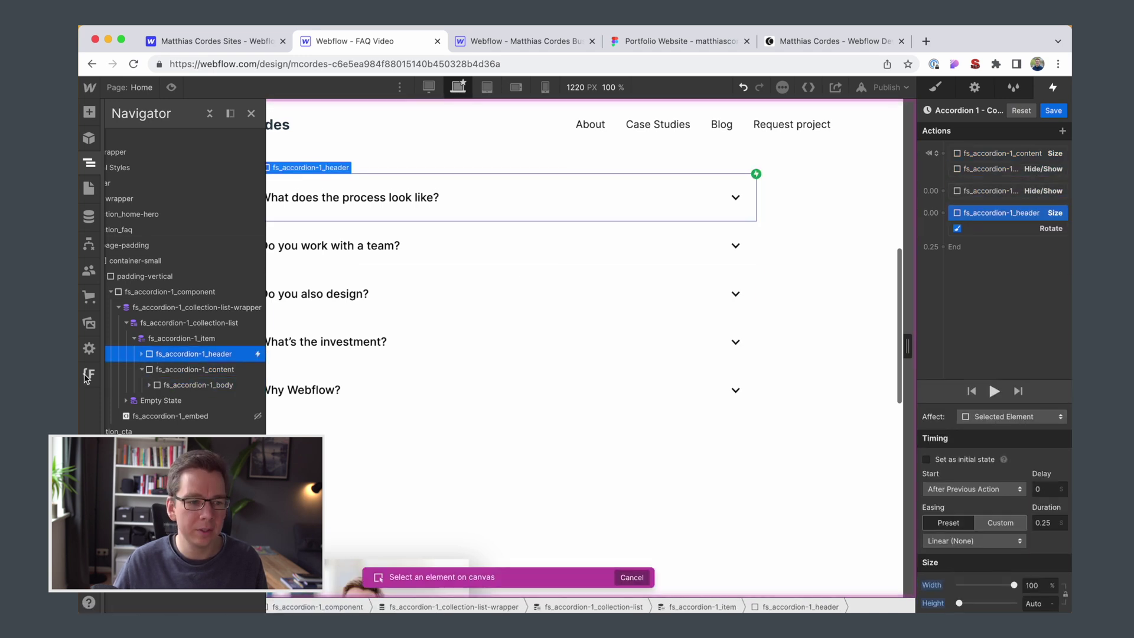
left_click(735, 198)
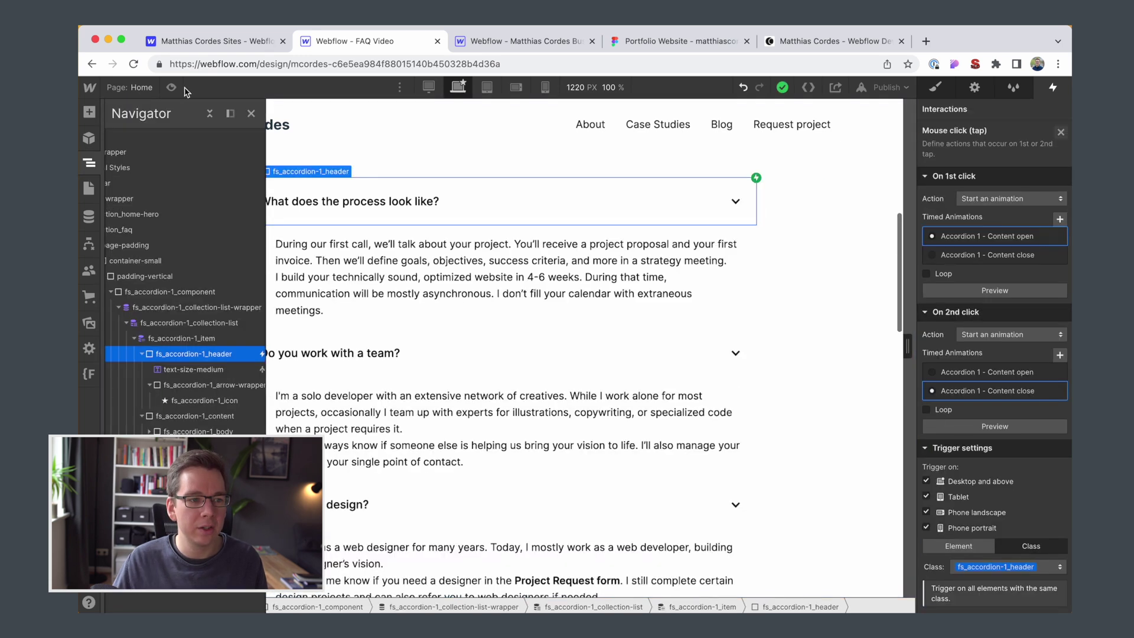
Test the accordion's open and close behaviour on the first FAQ items in preview
left_click(171, 87)
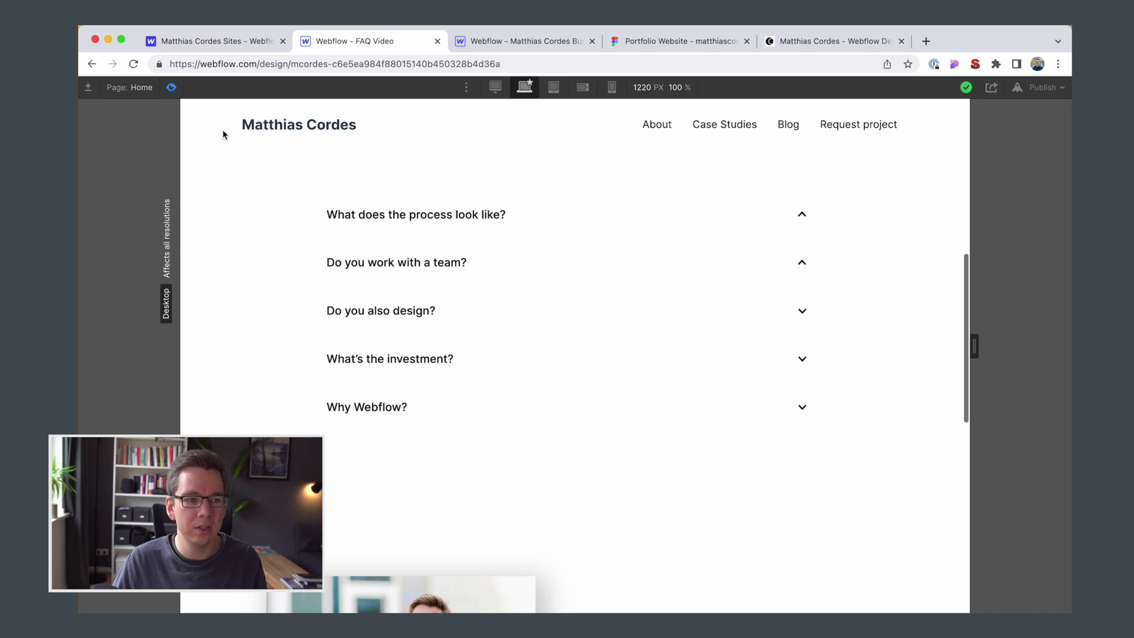
left_click(171, 87)
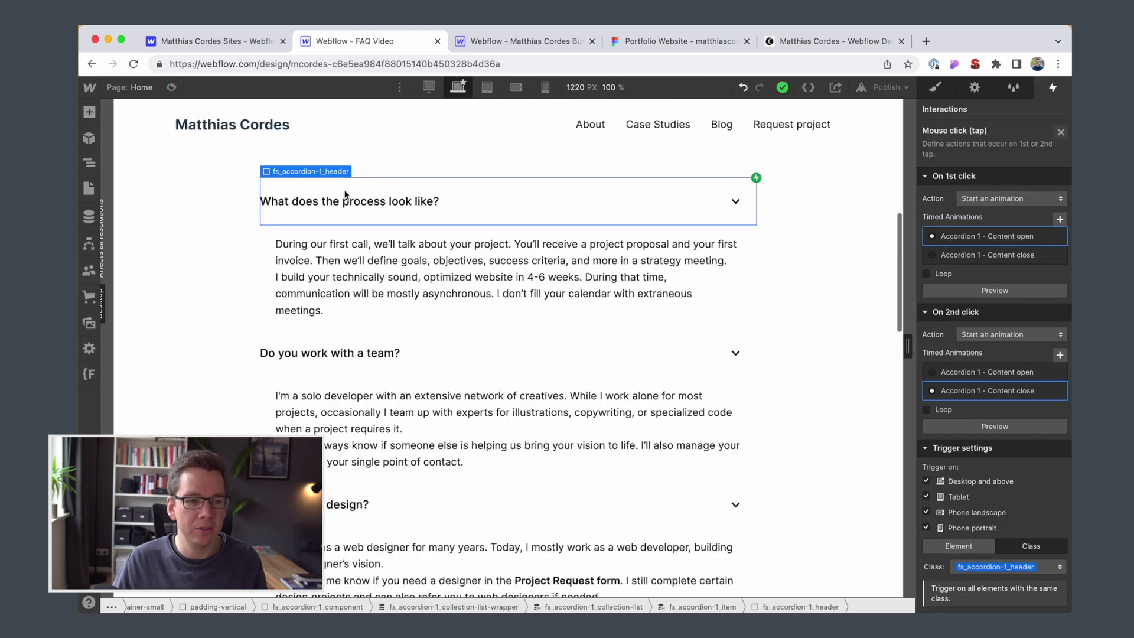
Make the open animation's actions affect classes, limiting the timed Hide/Show to children with class fs_accordion-1_body, and save the animation
left_click(1044, 236)
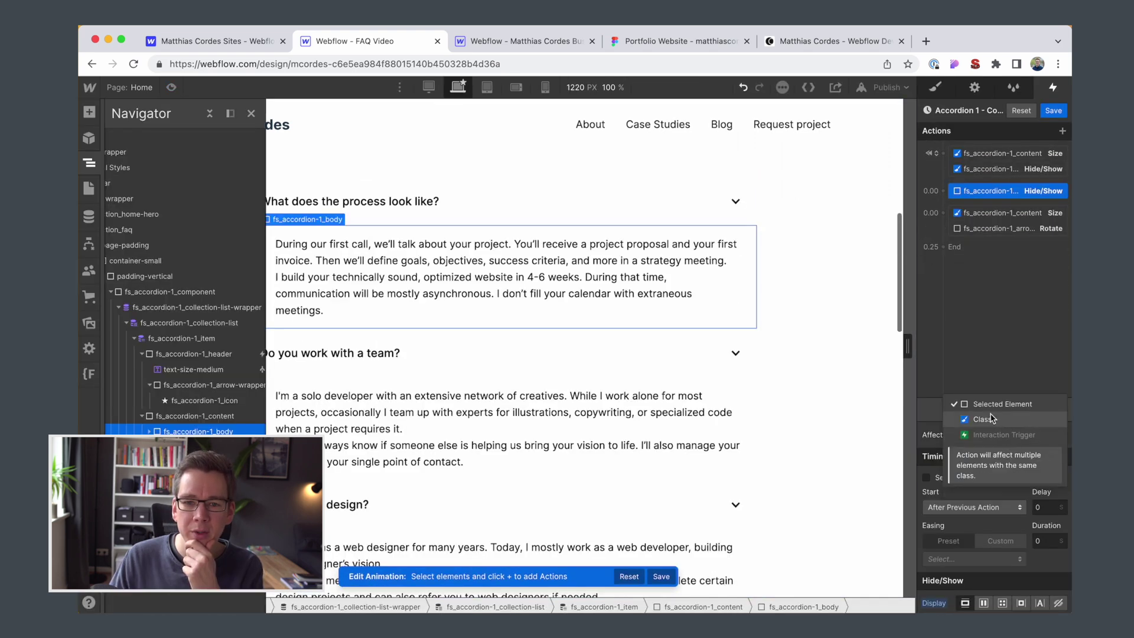
left_click(1003, 436)
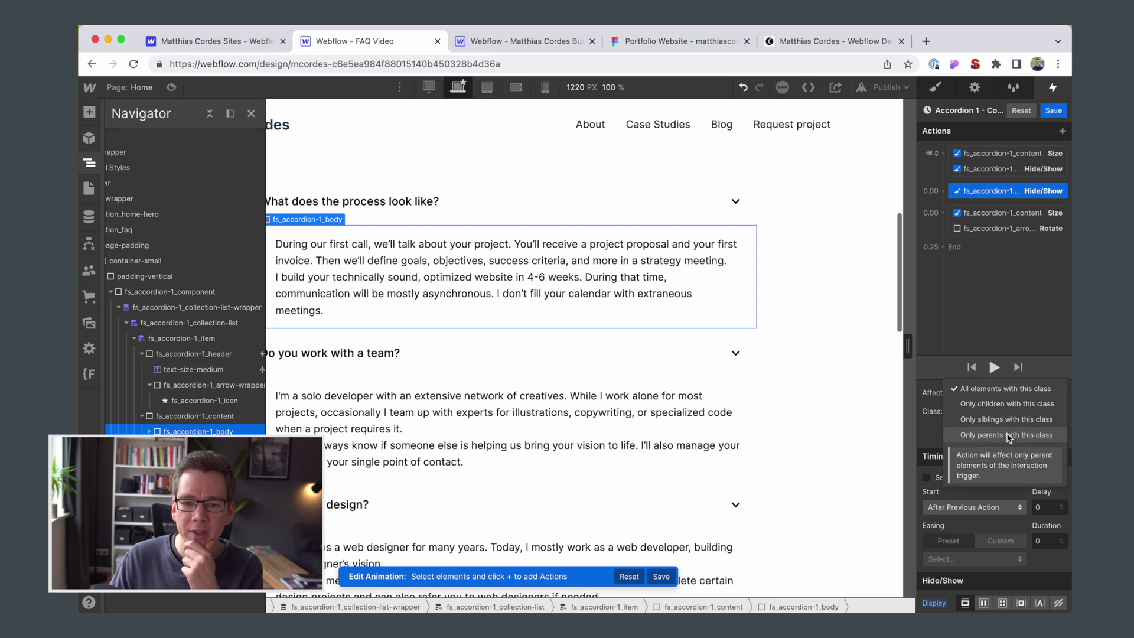
left_click(1005, 405)
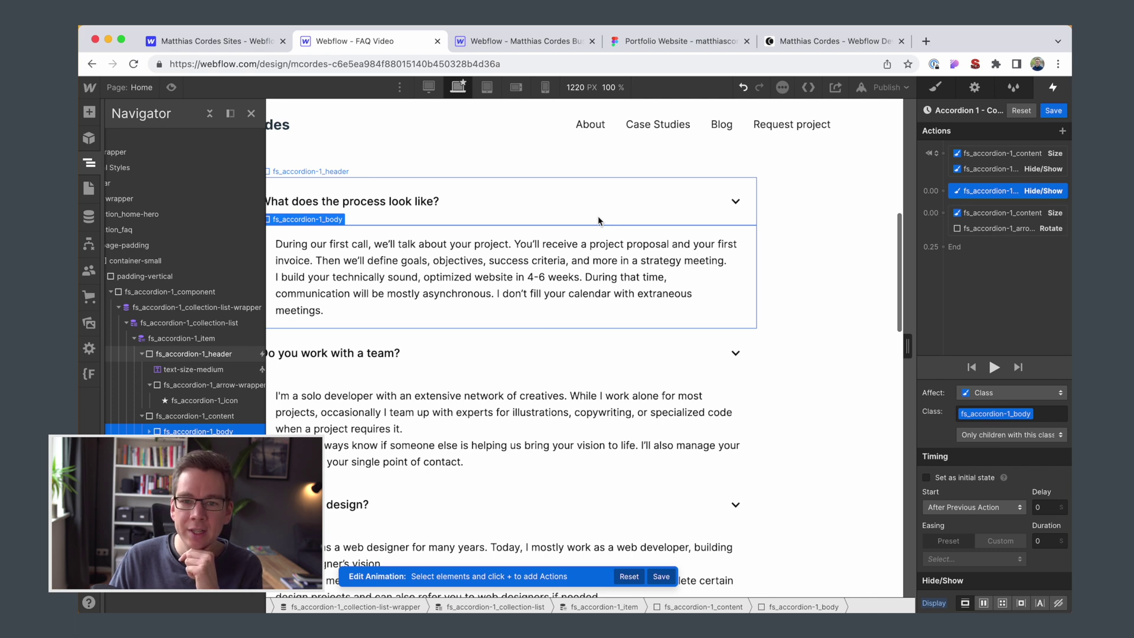
left_click(598, 221)
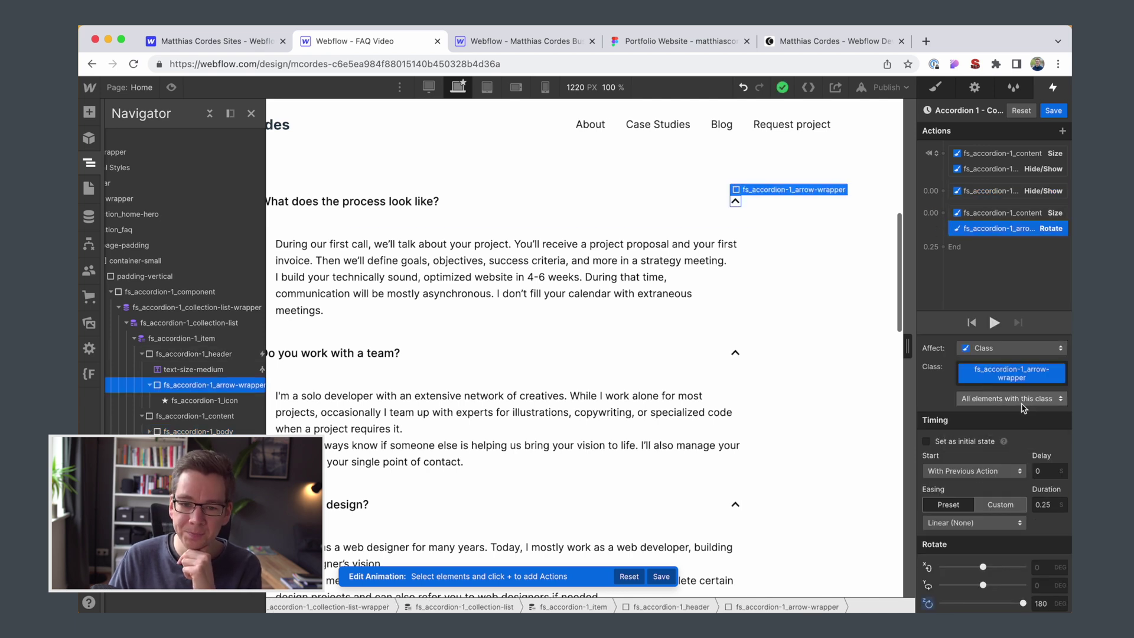
left_click(1053, 110)
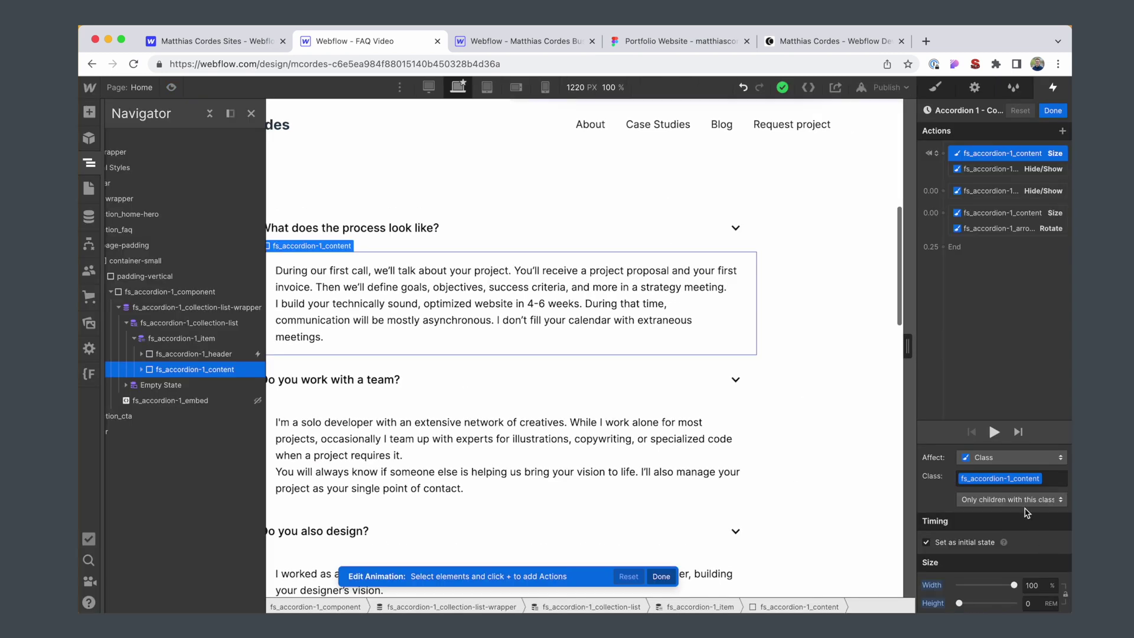
Limit the initial-state Size action to siblings with class fs_accordion-1_content, preview it, and review the class scope of the Hide/Show actions
left_click(1025, 506)
left_click(1018, 485)
key("super+shift+p")
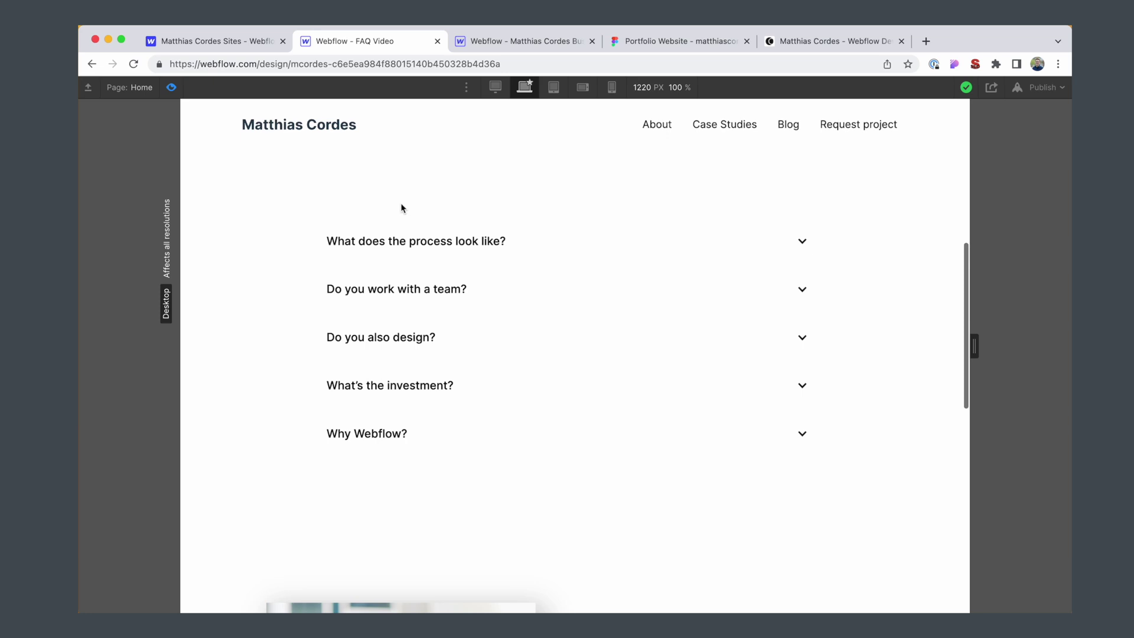
left_click(172, 89)
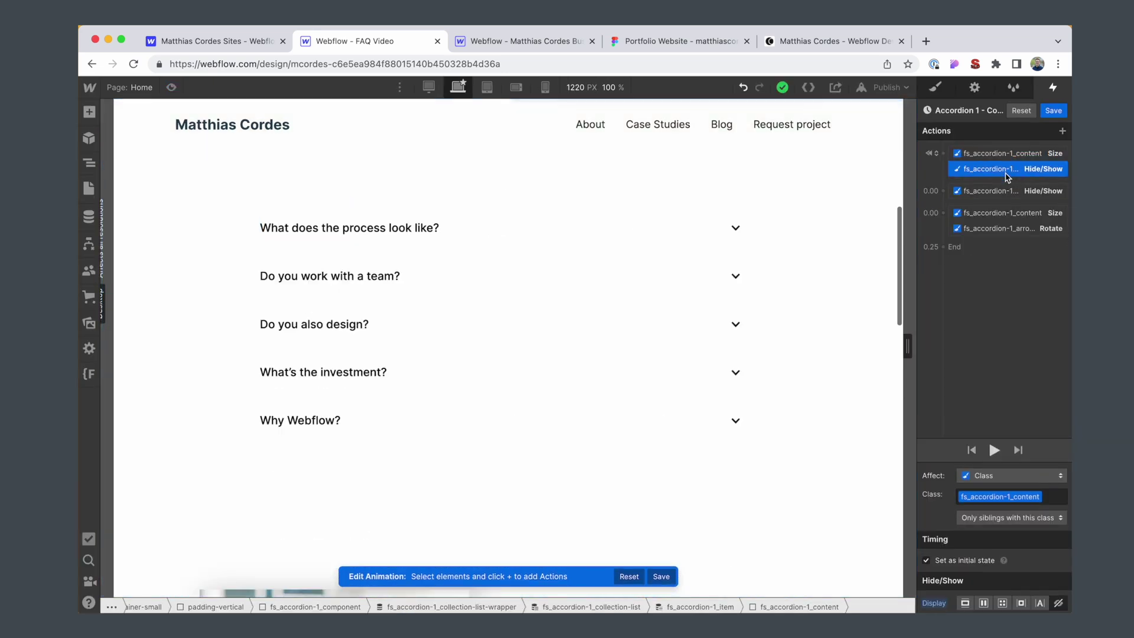
left_click(1014, 517)
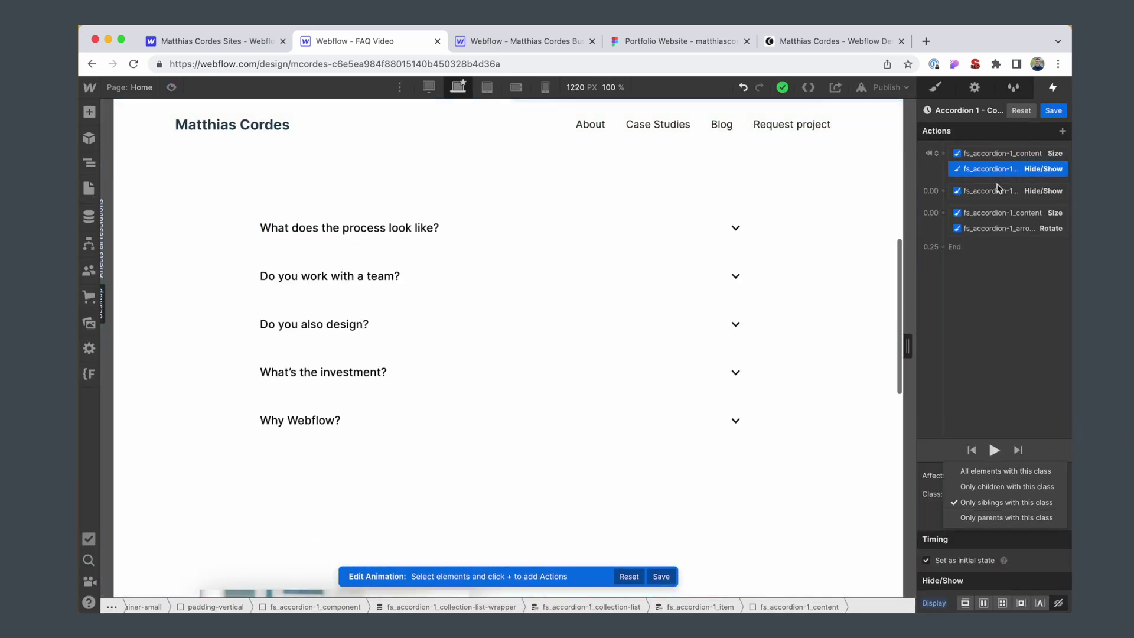
left_click(1000, 190)
left_click(993, 440)
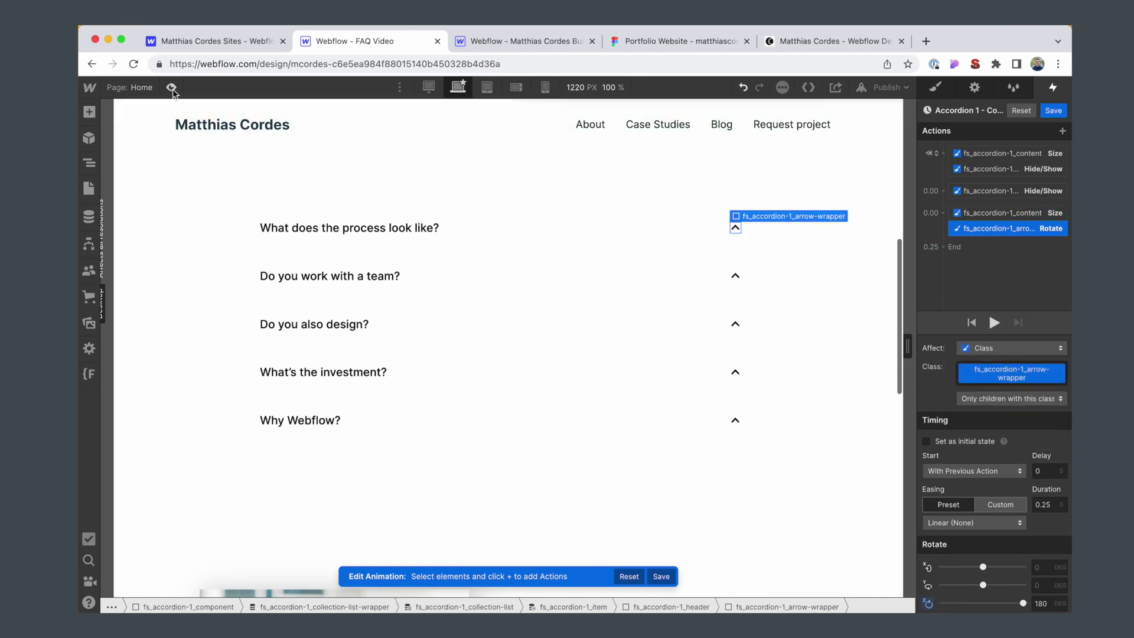
Test the accordion's open animation in preview and save the animation
key("super+shift+p")
double_click(532, 242)
key("super+shift+p")
key("Escape")
key("super+shift+p")
key("super+shift+p")
left_click(1051, 236)
key("super+shift+p")
left_click(171, 87)
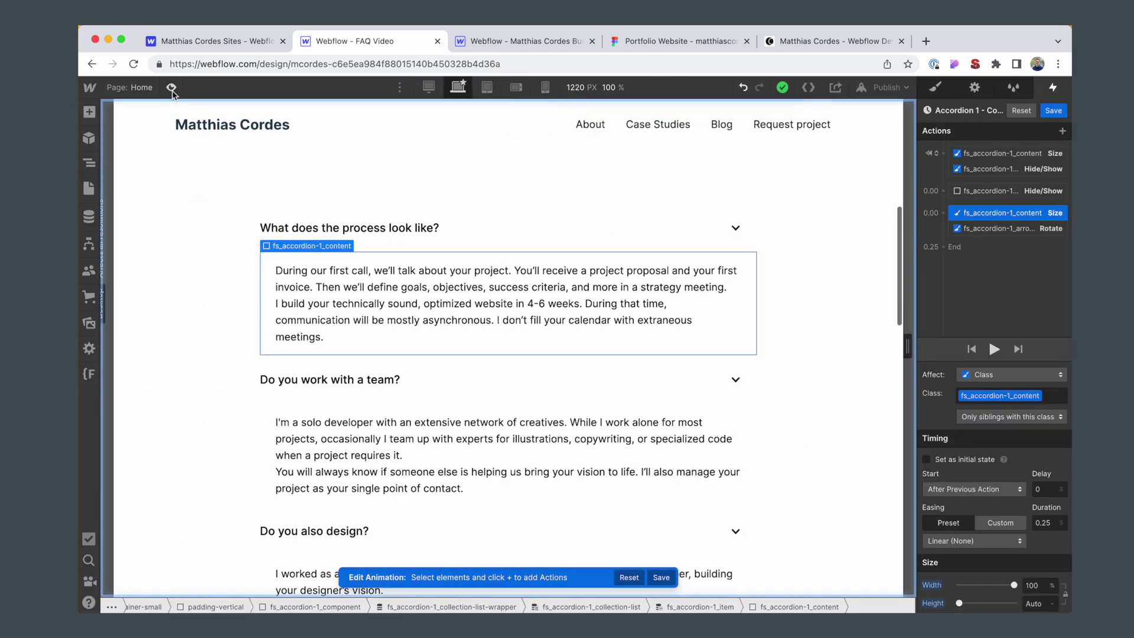
left_click(1053, 111)
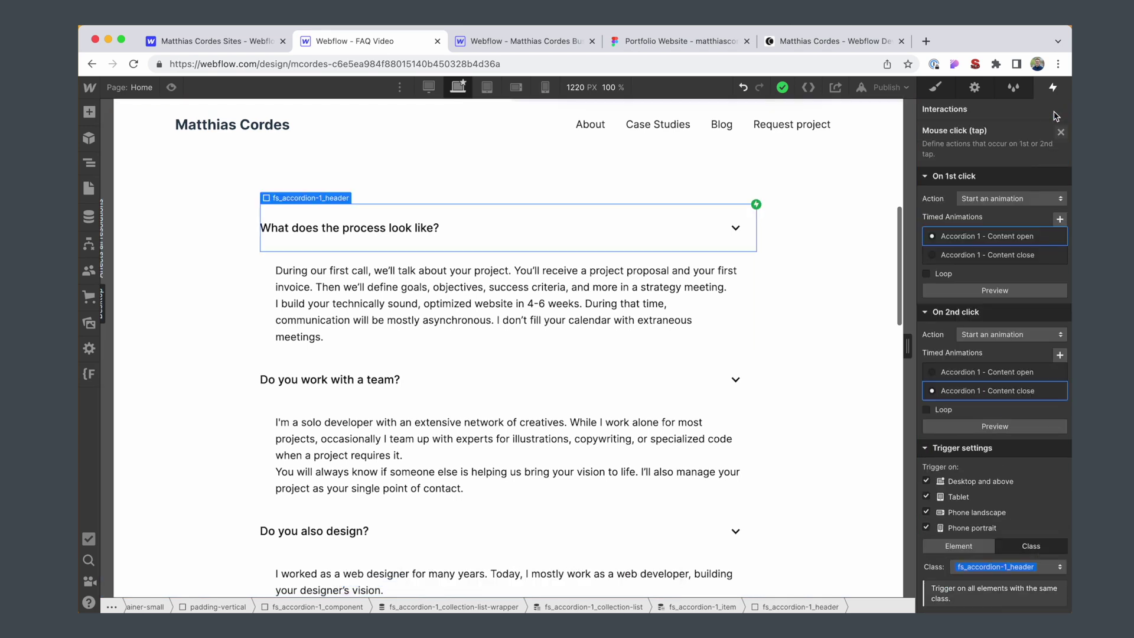
Set the left and right padding of fs_accordion-1_body to 0 rem
left_click(936, 87)
left_click(269, 275)
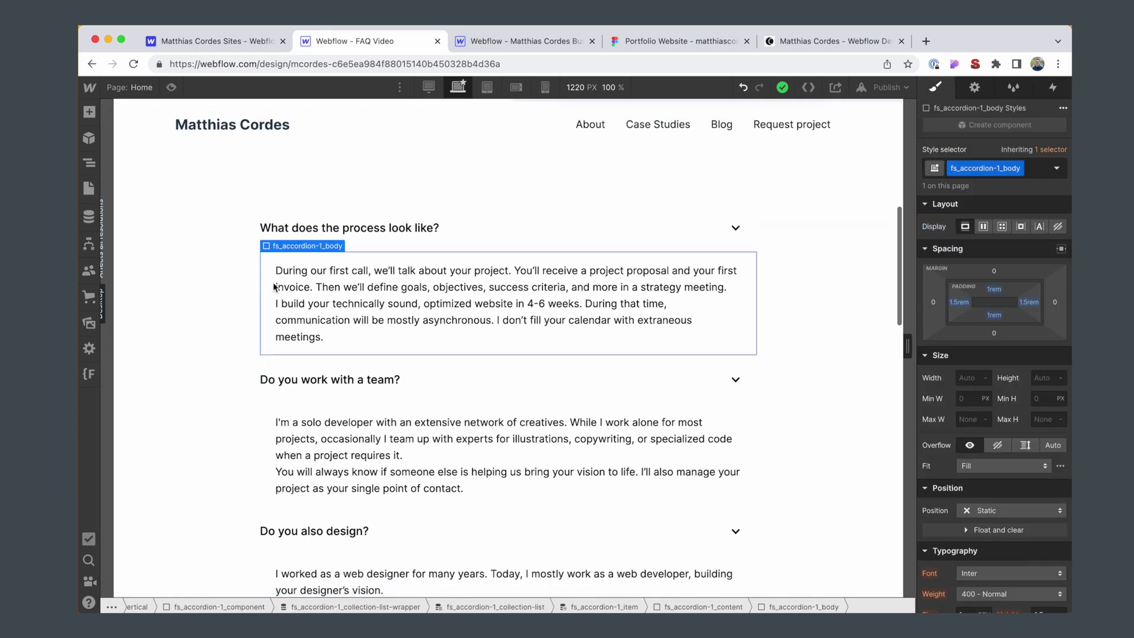
scroll(965, 395, "down", 4)
scroll(969, 331, "up", 4)
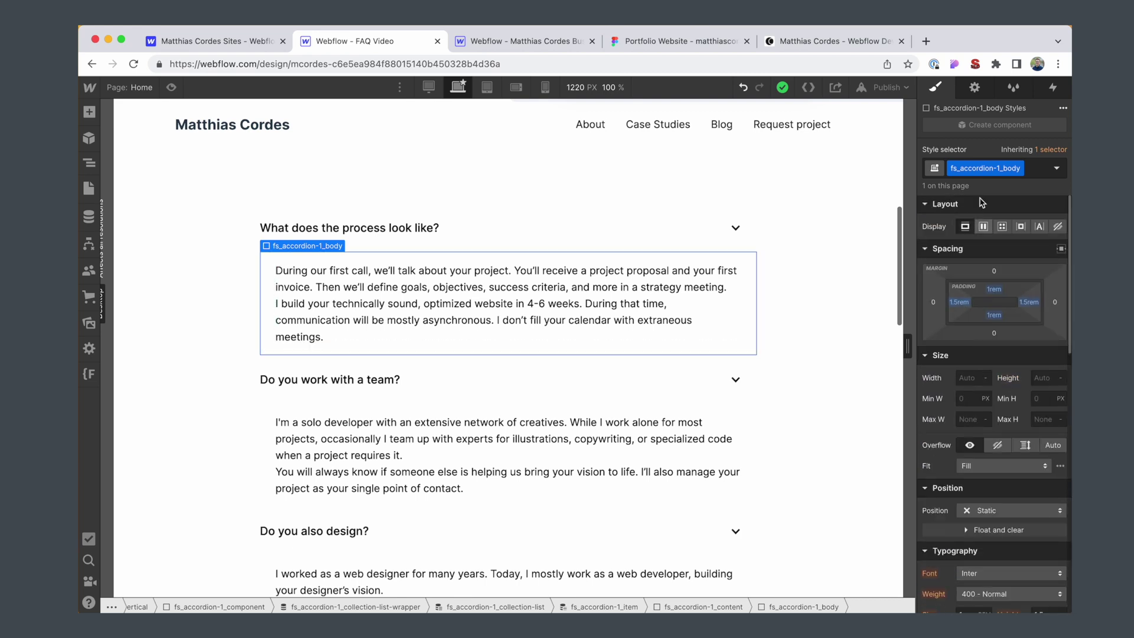
left_click(958, 302)
left_click(940, 343)
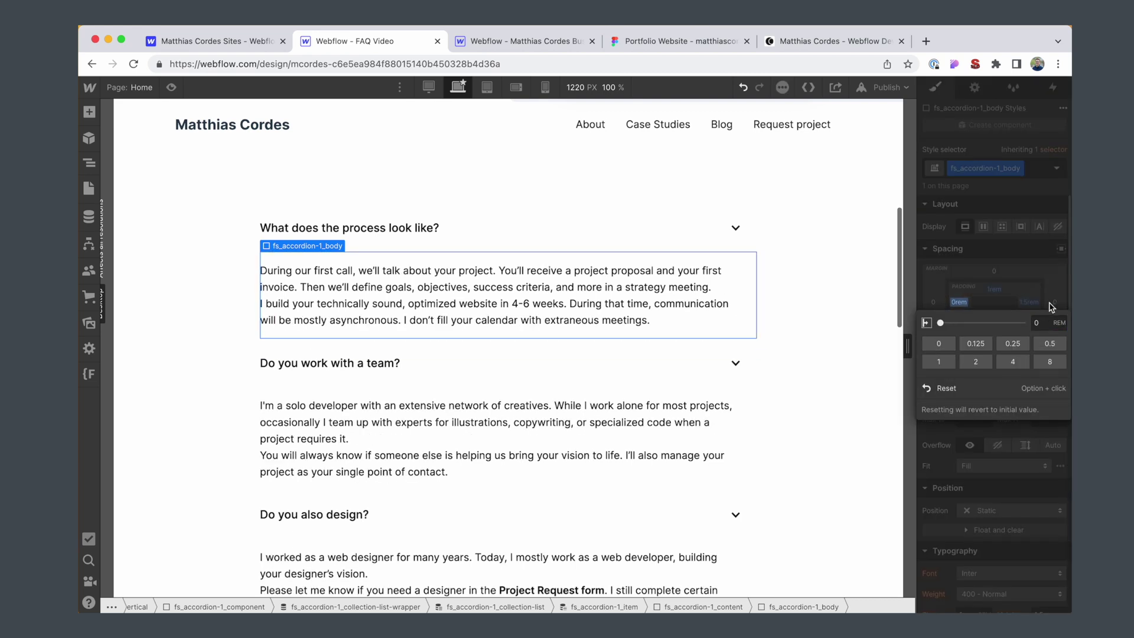
left_click(1029, 302)
left_click(941, 344)
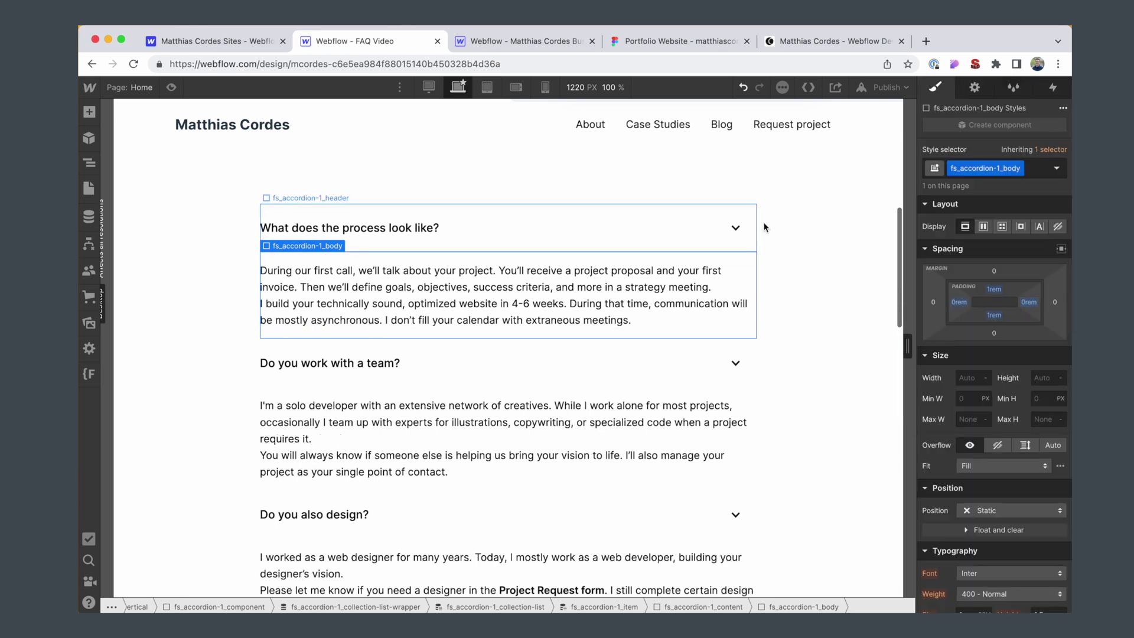
Examine the spacing styles of the accordion header, body and paragraph elements
left_click(748, 243)
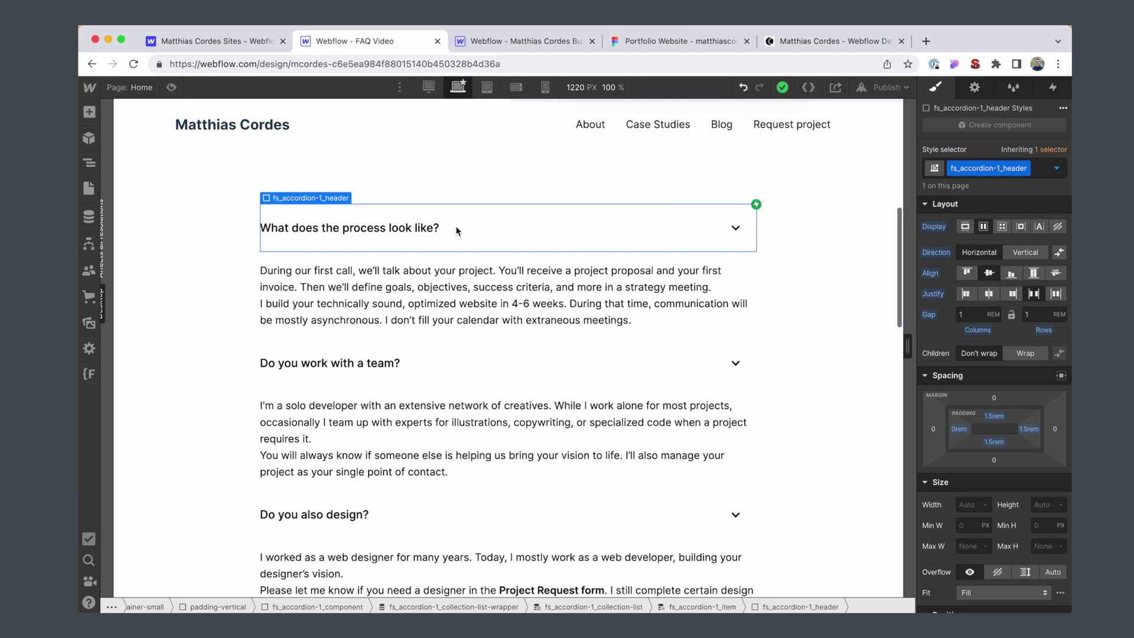
left_click(632, 304)
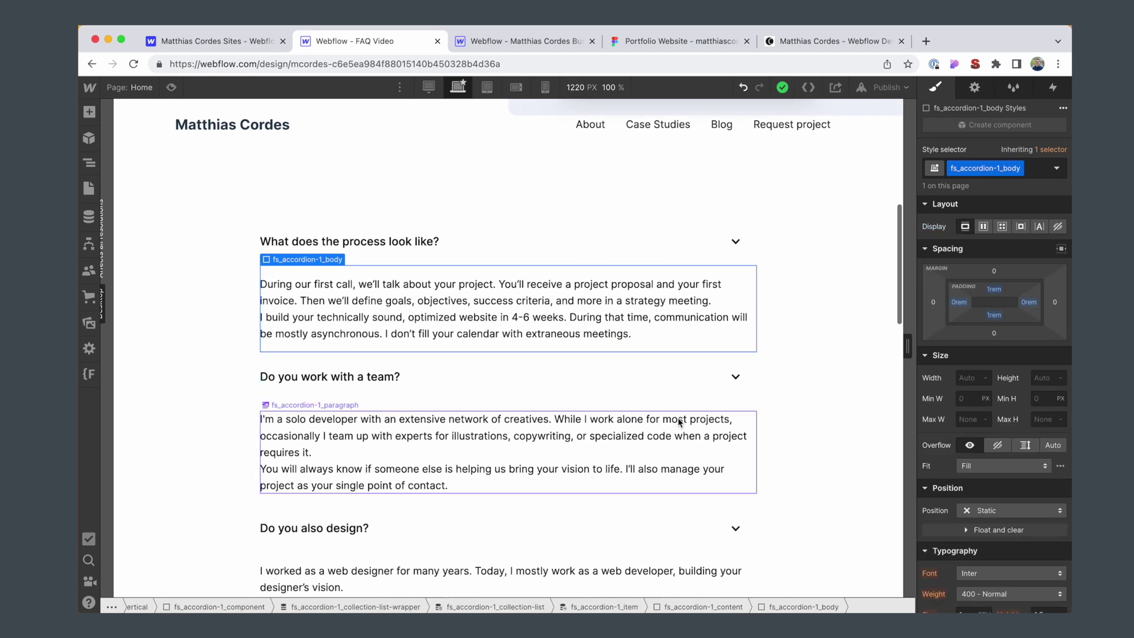
left_click(679, 422)
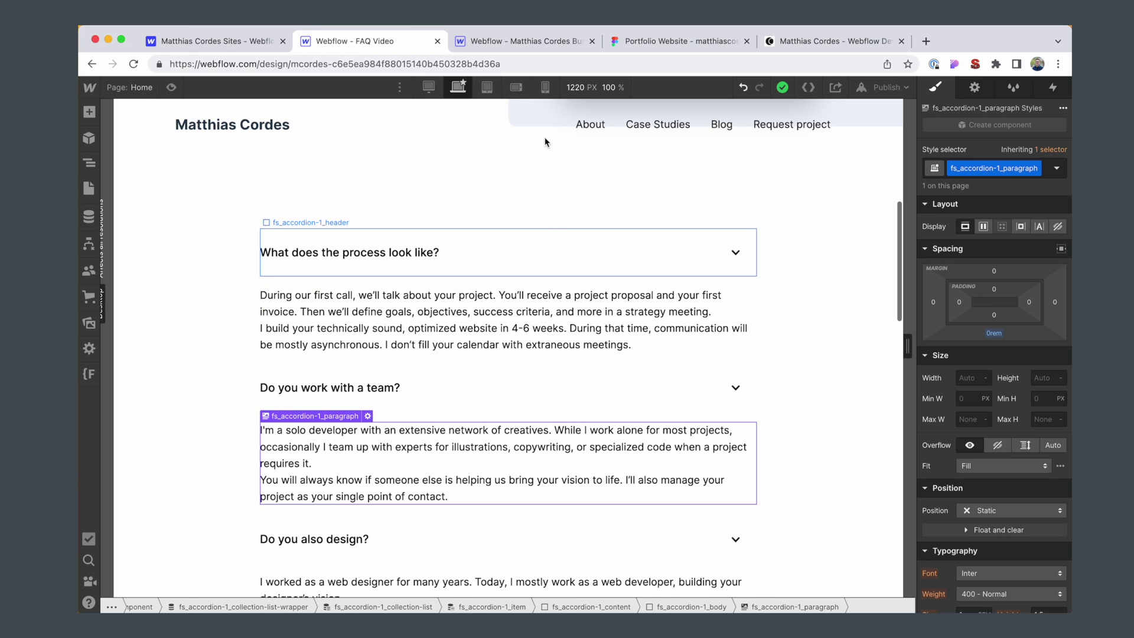
Switch to the Figma design and inspect the spacing and padding around the "Do you work with a team?" question and answer
left_click(644, 49)
key("Escape")
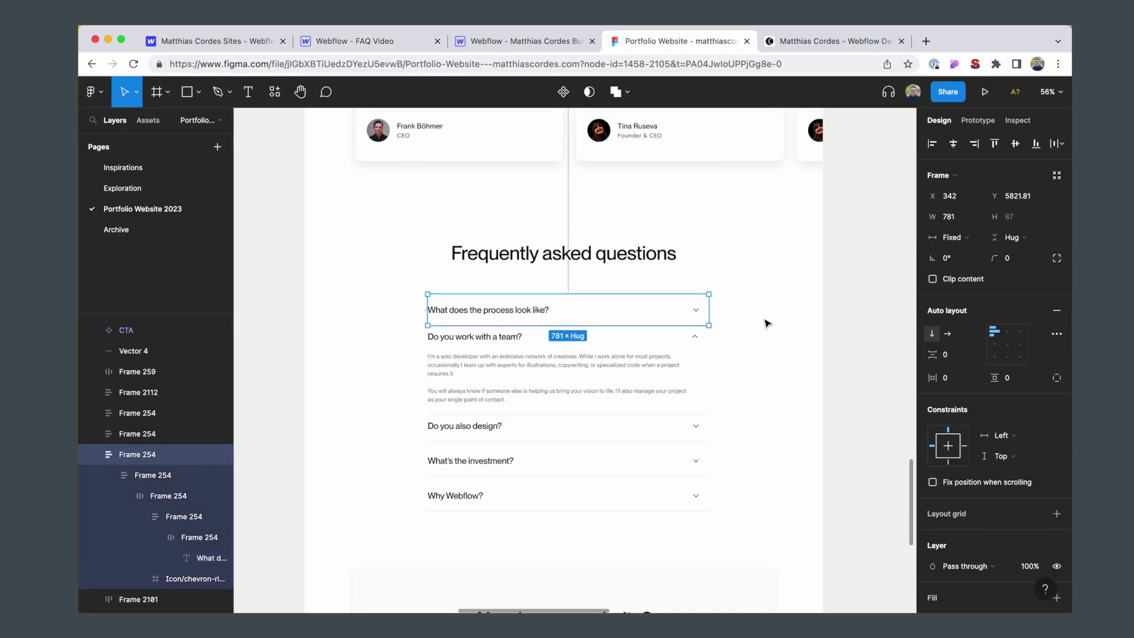
key("Escape")
scroll(584, 329, "up", 5)
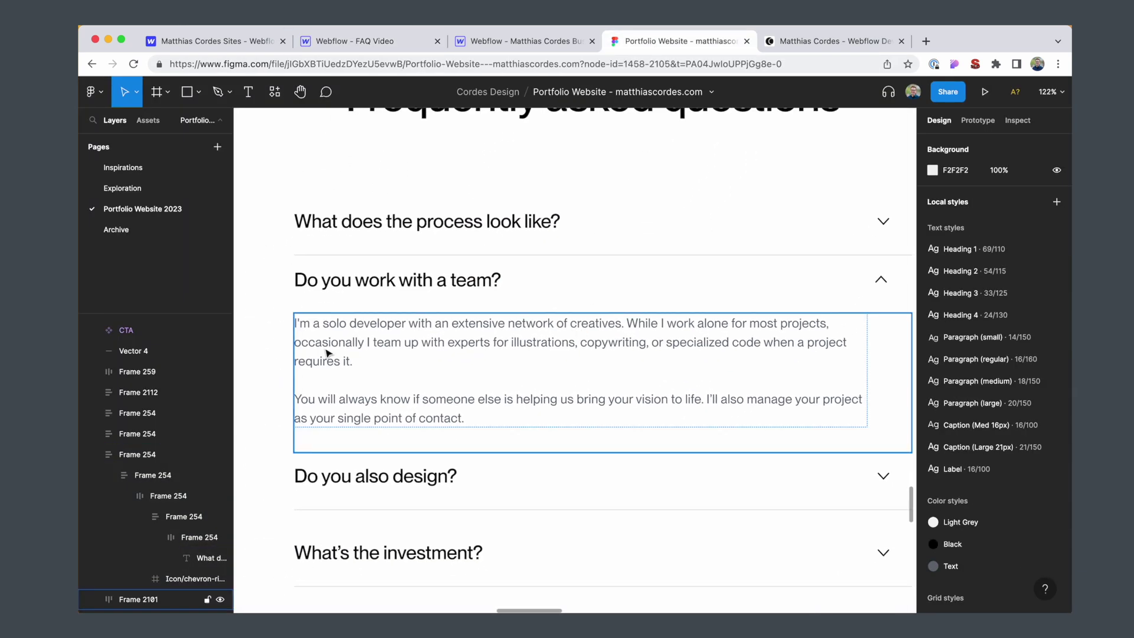
left_click(425, 283)
key("alt")
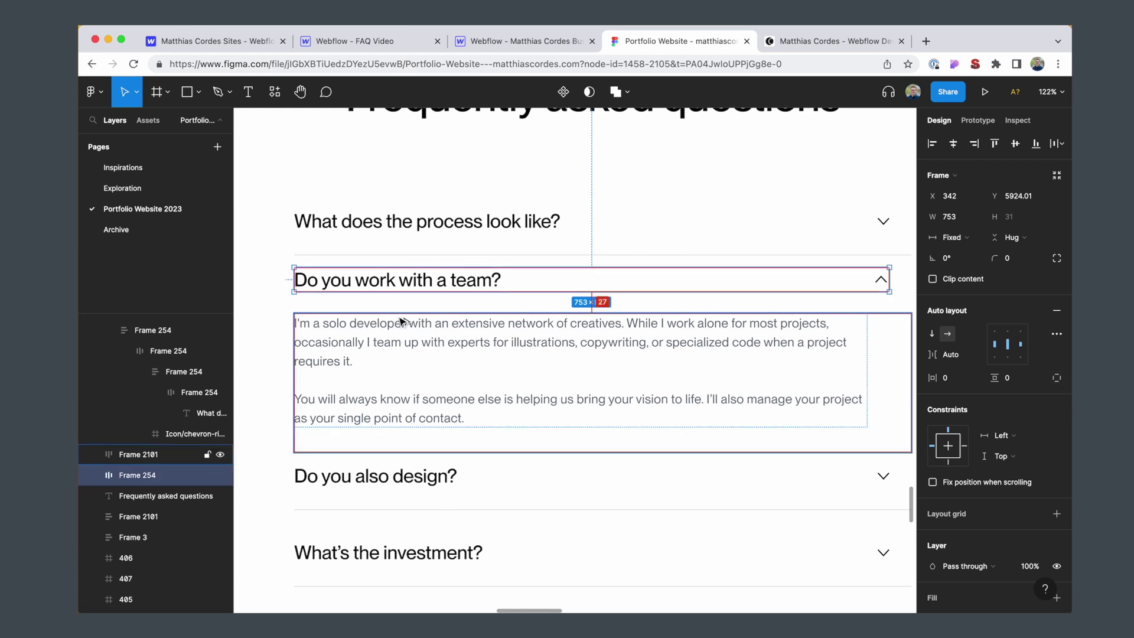
left_click(388, 438)
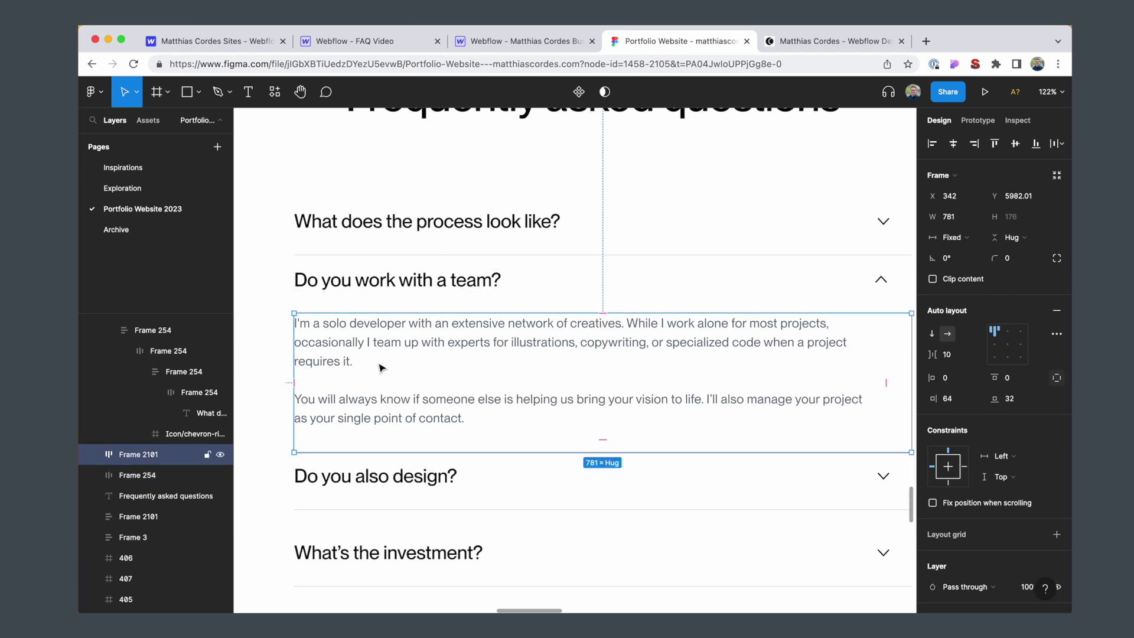
left_click(279, 287)
scroll(281, 288, "up", 2)
scroll(281, 287, "left", 2)
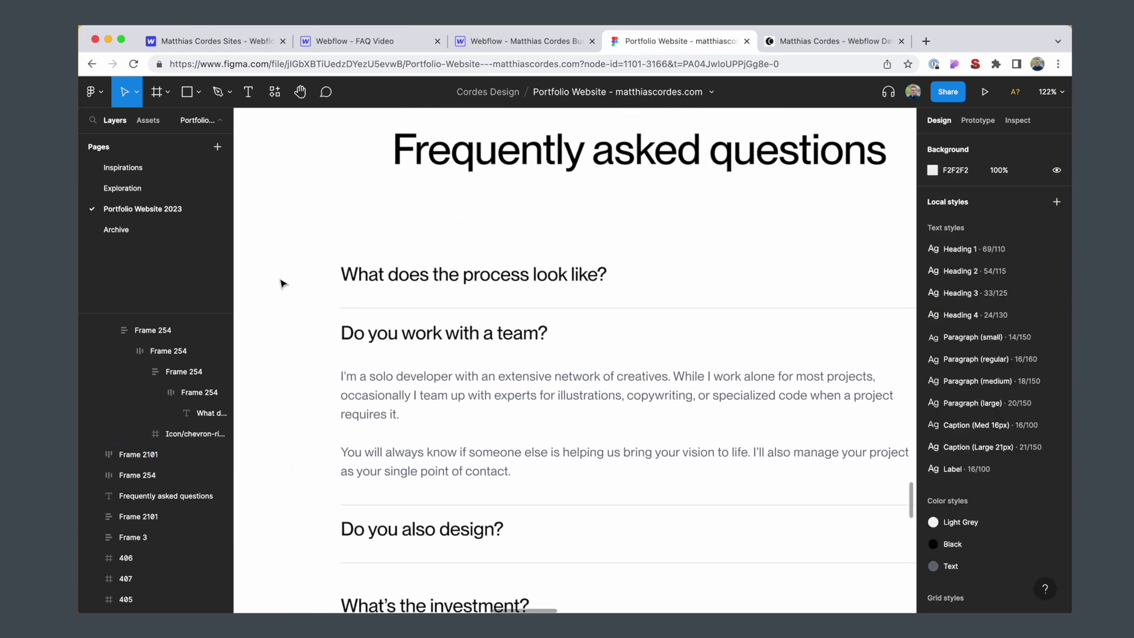
scroll(281, 284, "down", 3)
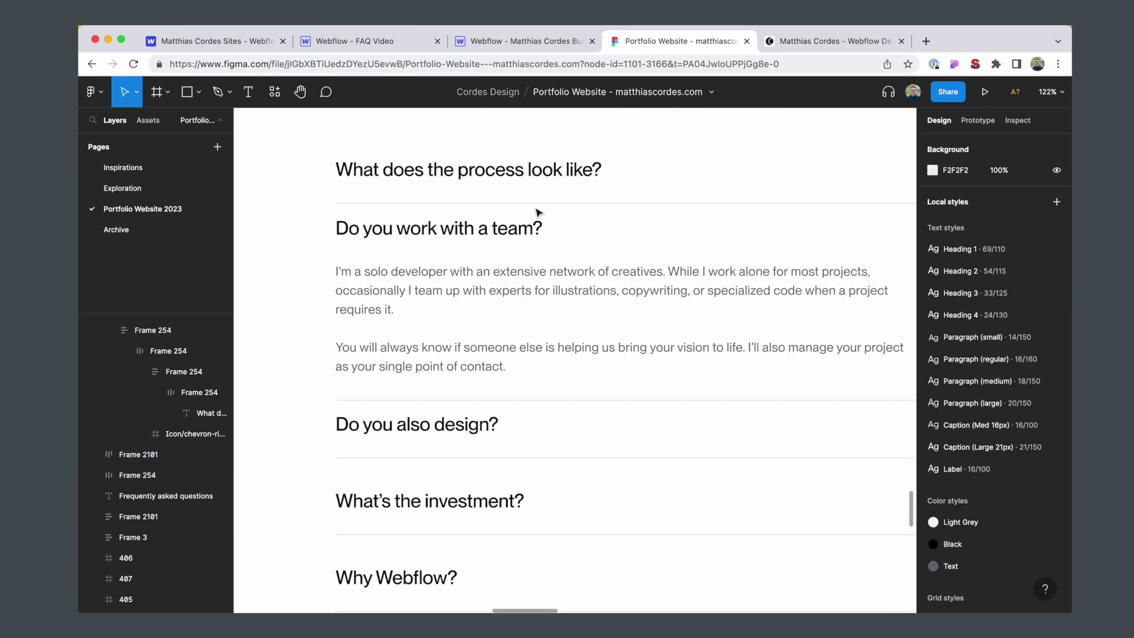
Switch to the finished Webflow reference project and inspect the styles of its fs_accordion-1_header
left_click(520, 50)
left_click(550, 204)
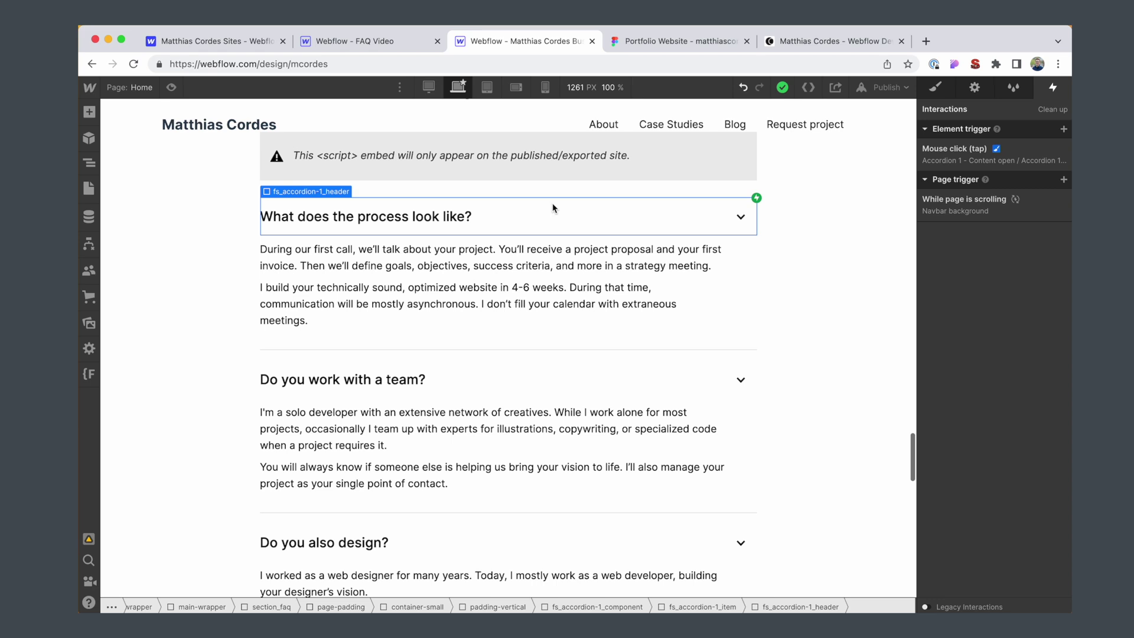
left_click(942, 93)
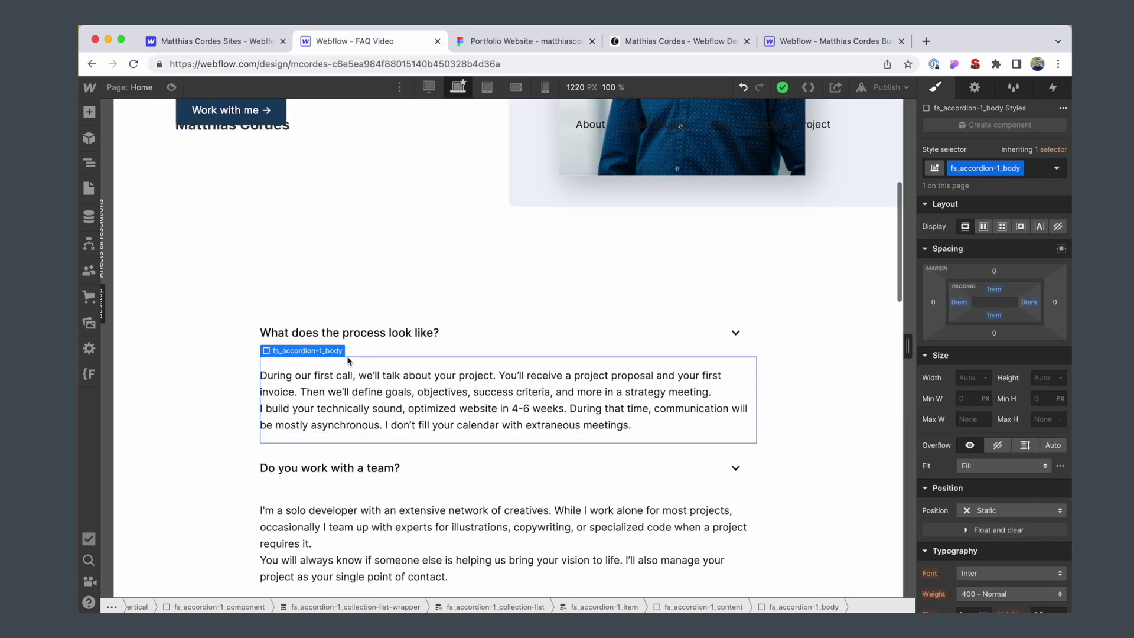
Set the top padding of fs_accordion-1_body to 0 rem in the FAQ Video project and test the first two FAQ items in preview
left_click(994, 289)
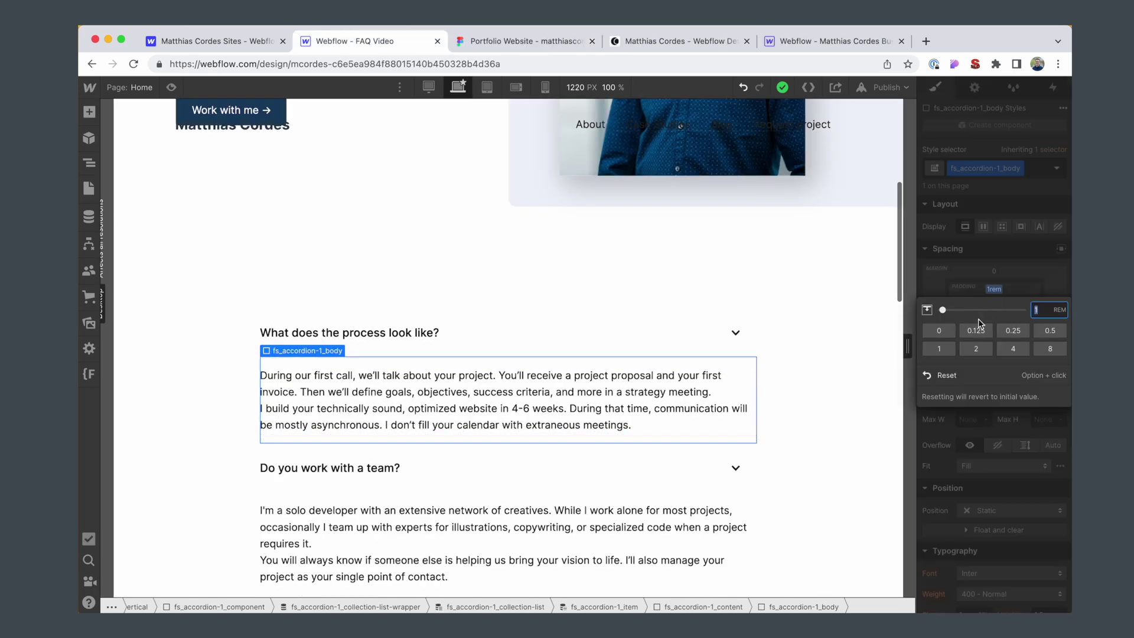
left_click(948, 334)
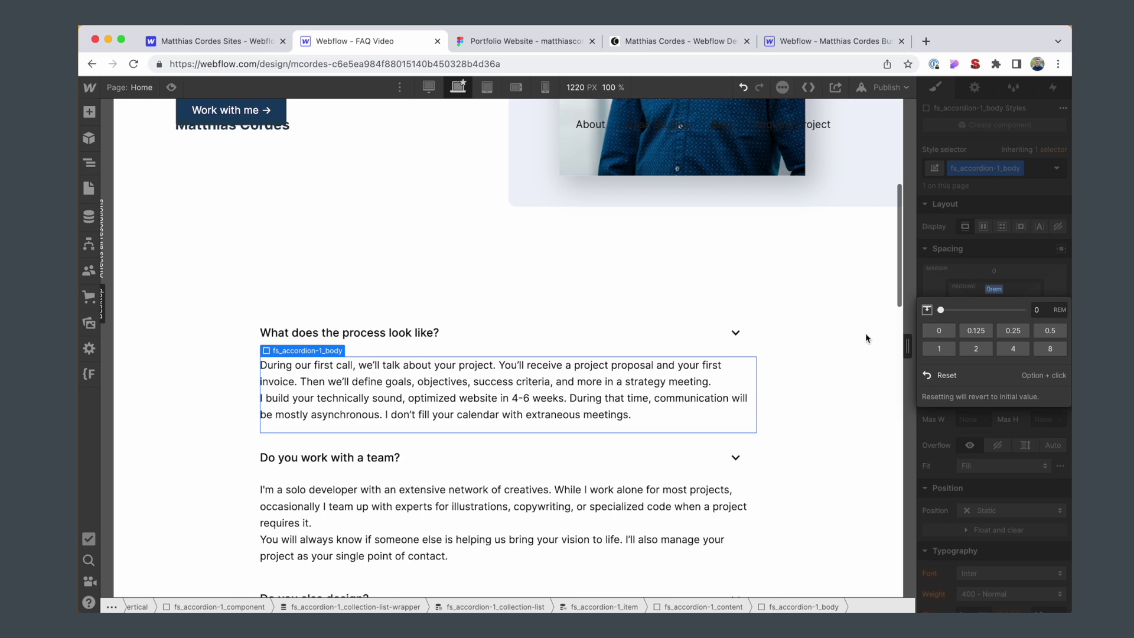
left_click(172, 86)
left_click(463, 338)
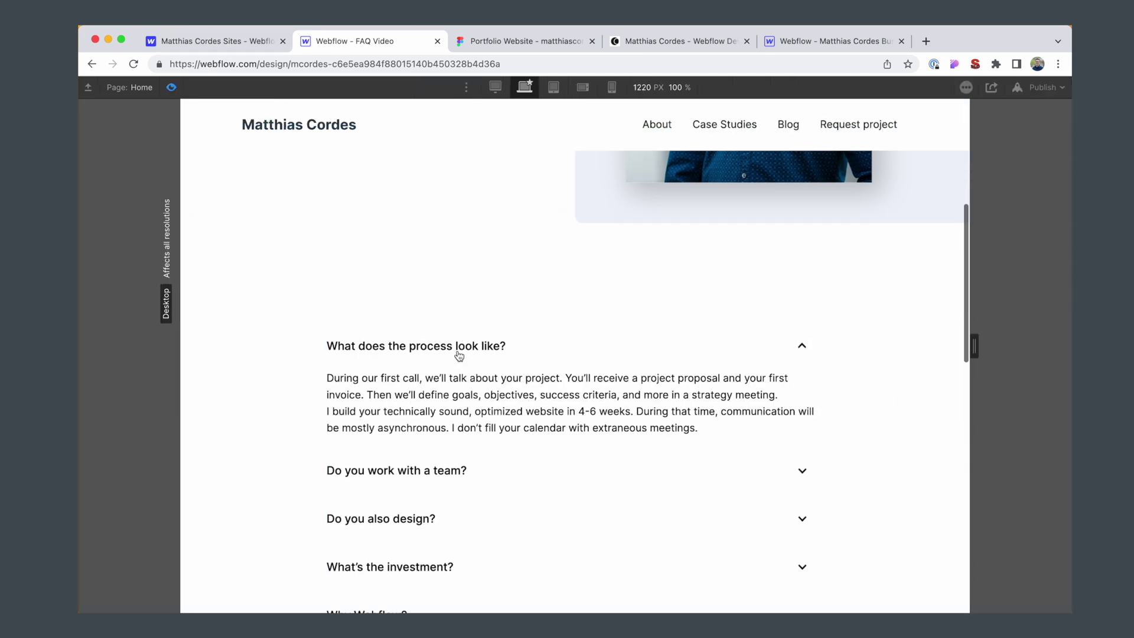
left_click(460, 354)
left_click(457, 392)
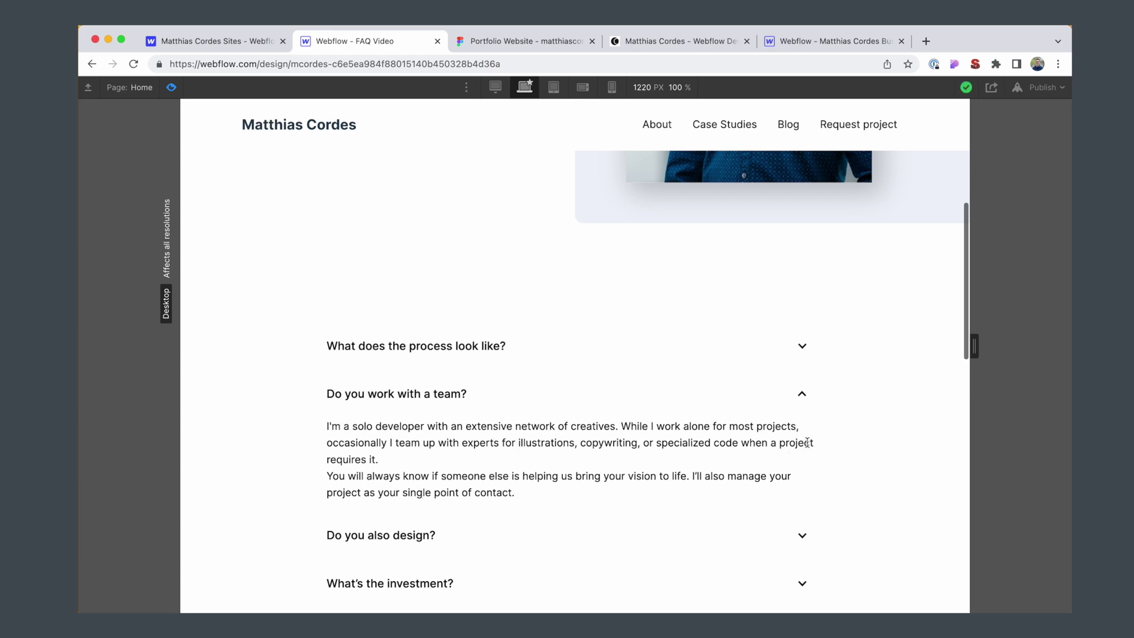
left_click_drag(789, 427, 818, 421)
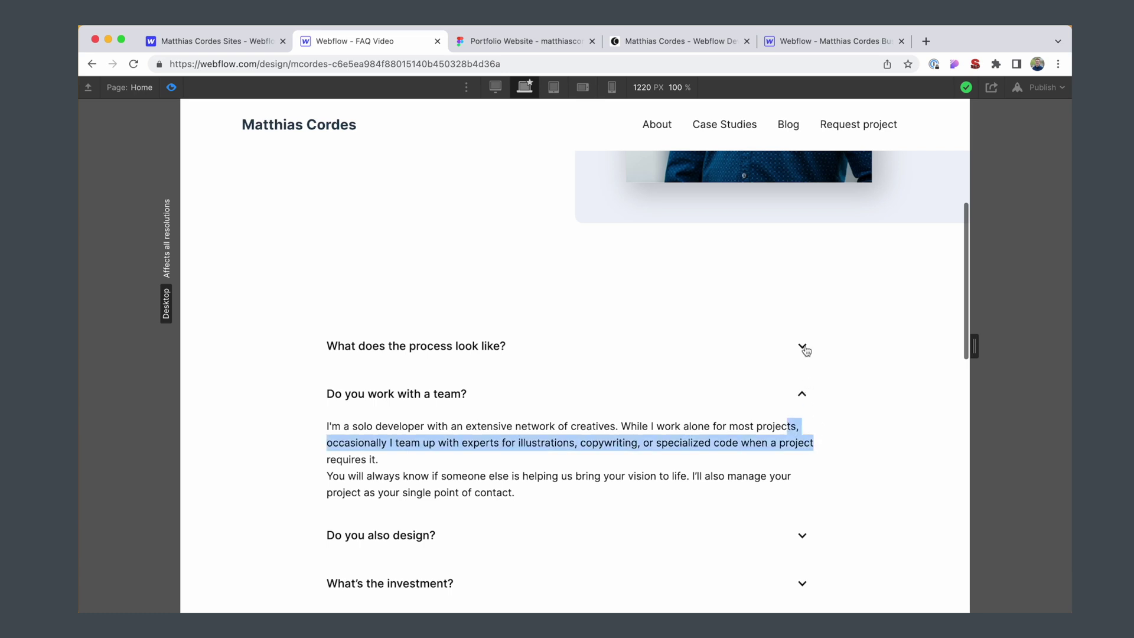
left_click(171, 87)
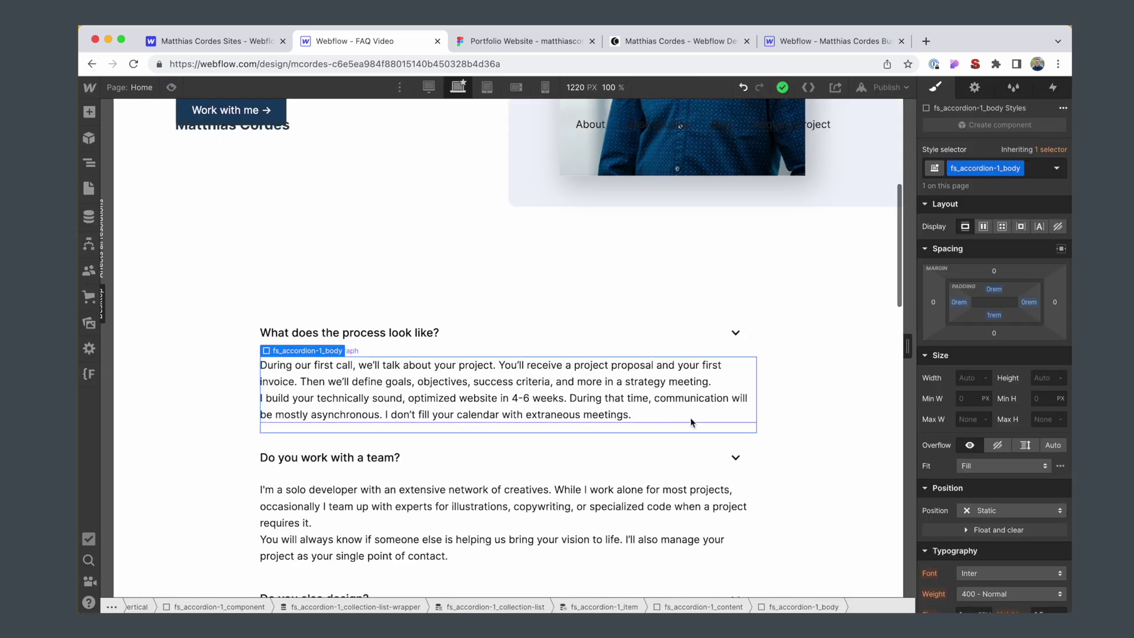
Set the right padding of fs_accordion-1_body to 2.5 rem
left_click_drag(1028, 302, 1028, 290)
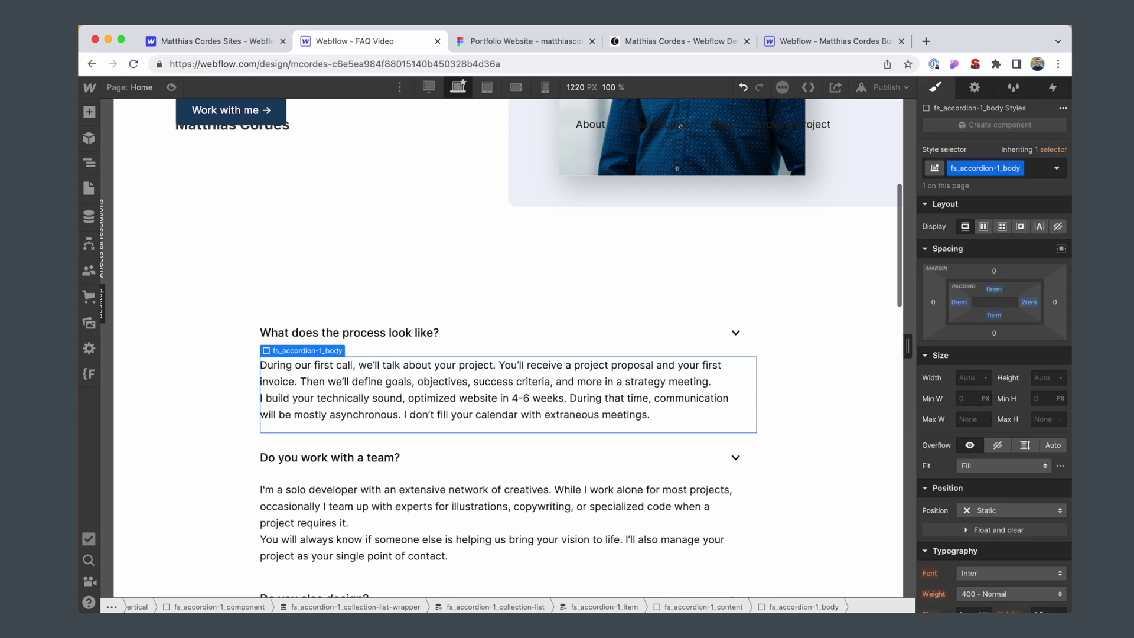
left_click(1028, 303)
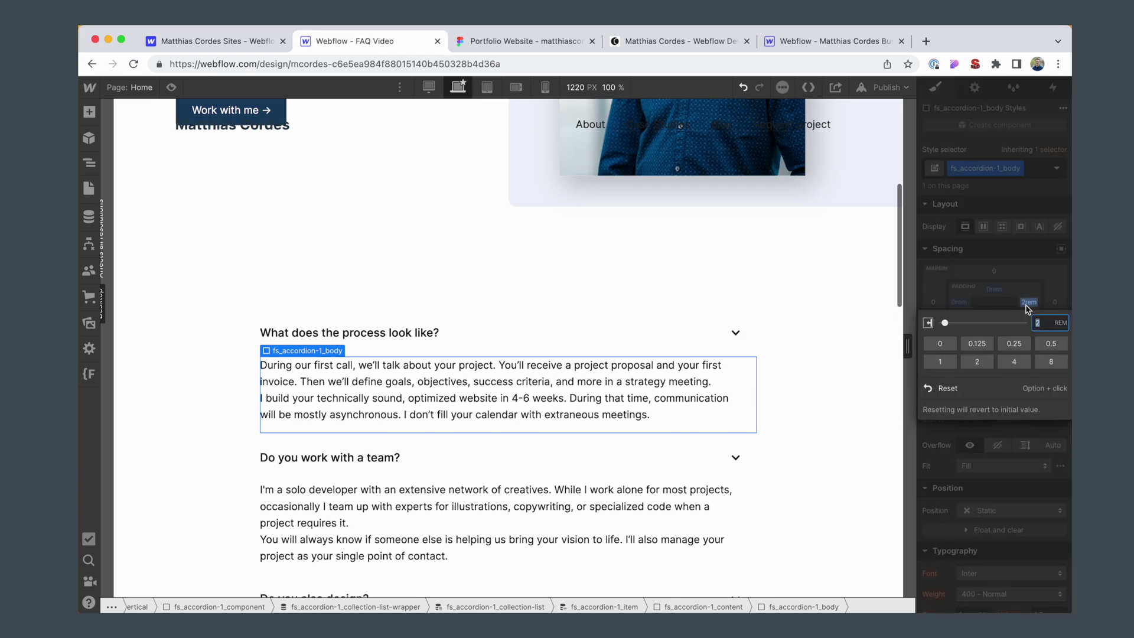
type("2.5")
key("Return")
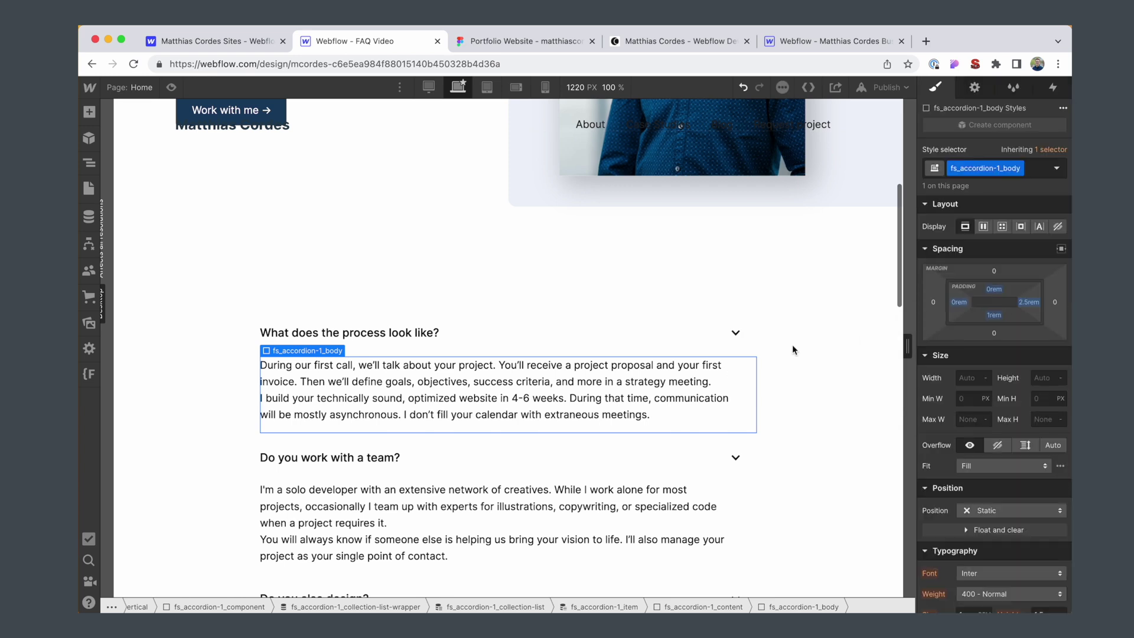
Preview the page and test opening and closing the first two FAQ items
left_click(609, 269)
key("super+shift+p")
left_click(505, 344)
left_click(506, 344)
left_click(476, 395)
left_click(466, 395)
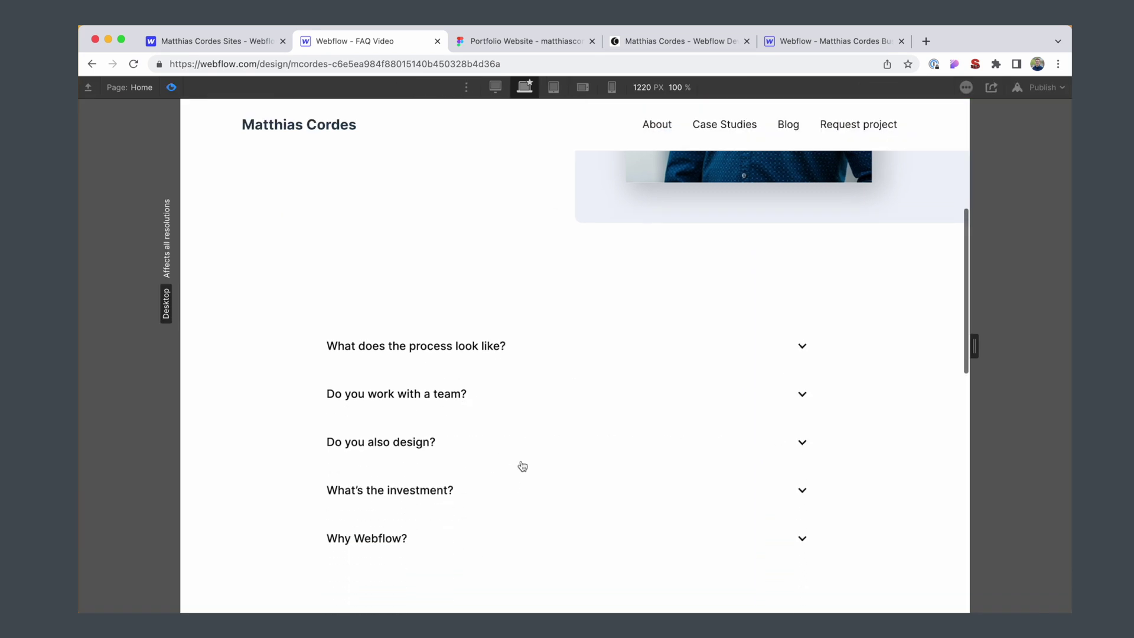
left_click(172, 88)
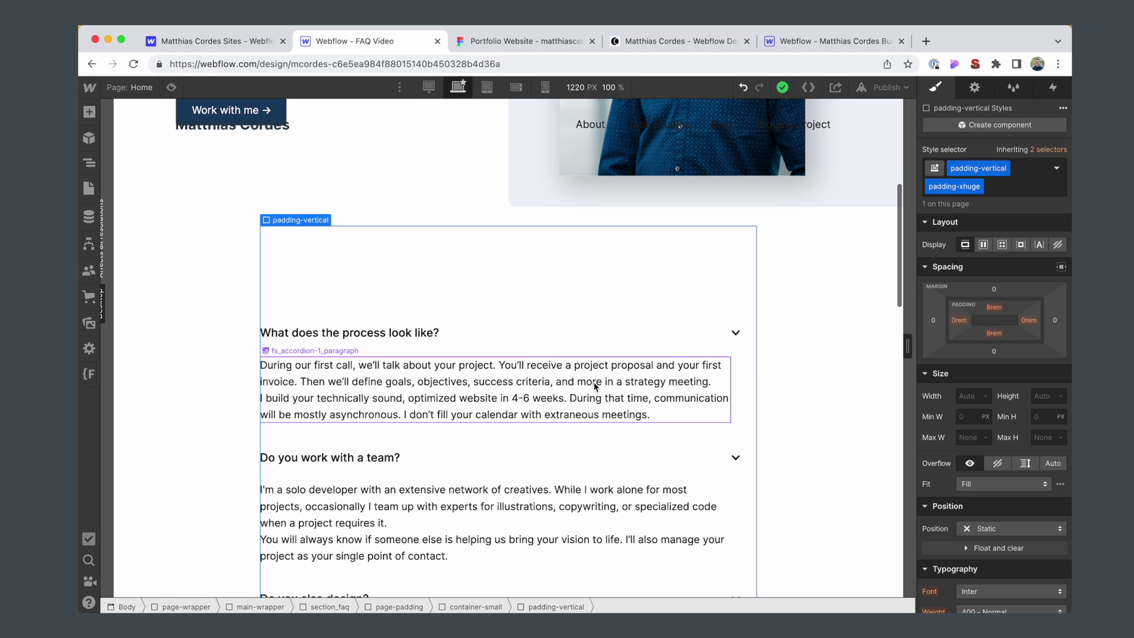
Measure the gap between the "Do you work with a team?" question and its answer in Figma, and return to the Webflow FAQ project
left_click(502, 41)
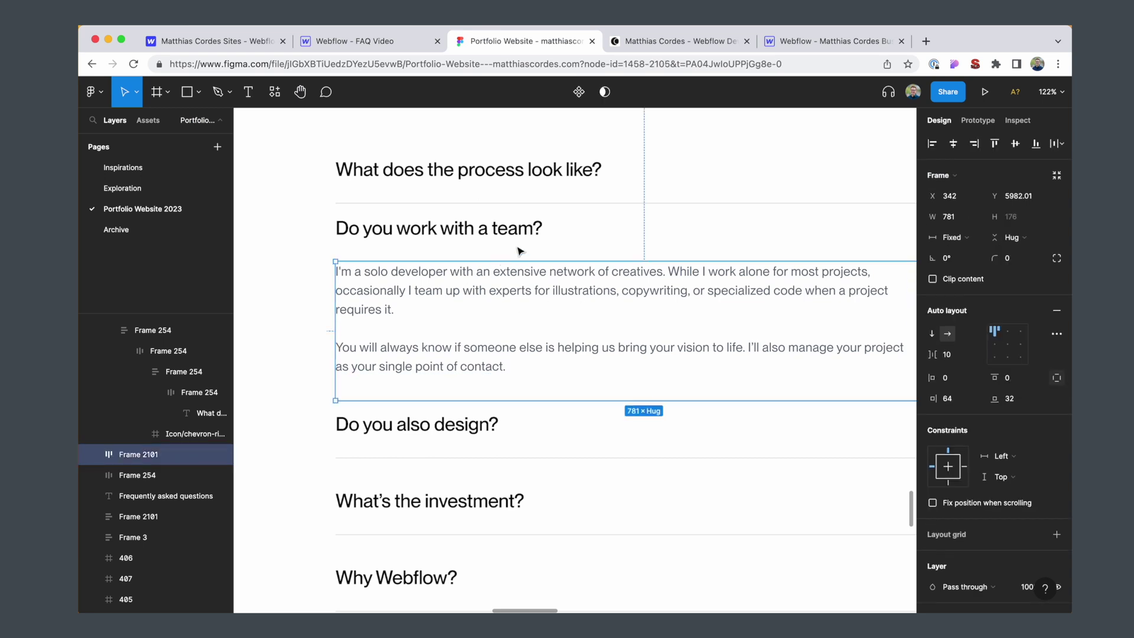
key("alt")
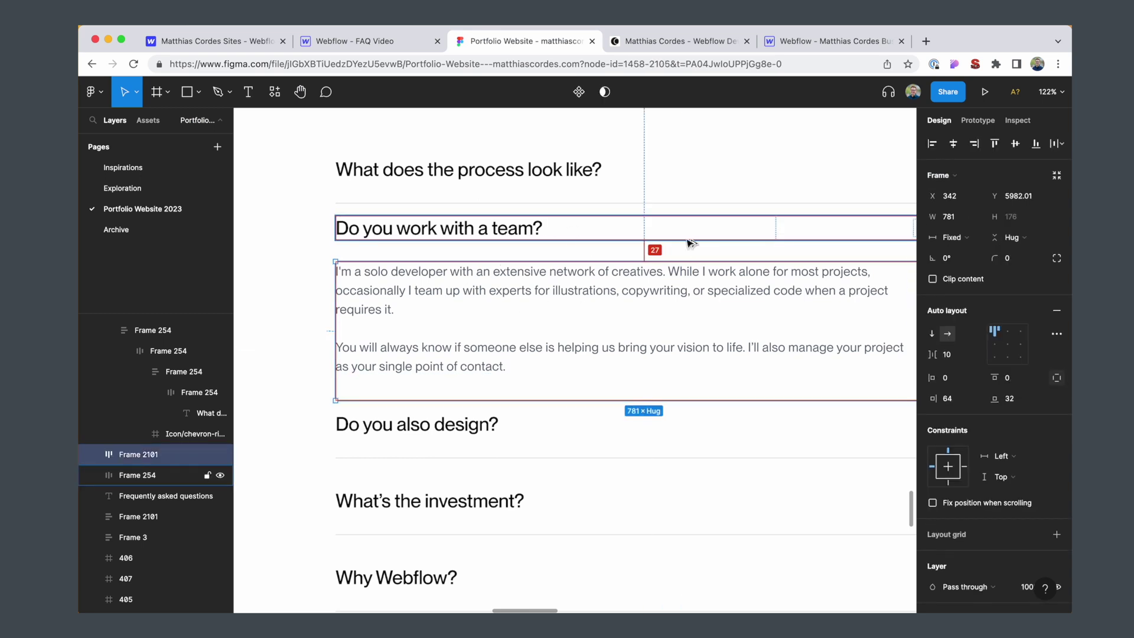
left_click(352, 41)
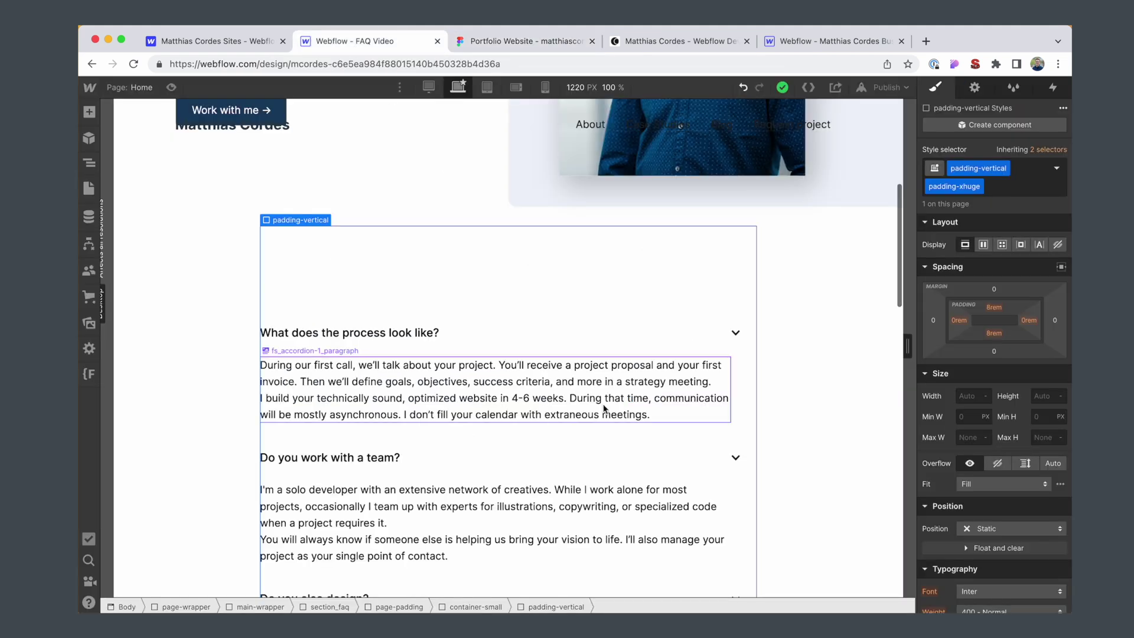
Preview the page and test opening and closing the "Do you work with a team?" item
left_click(738, 396)
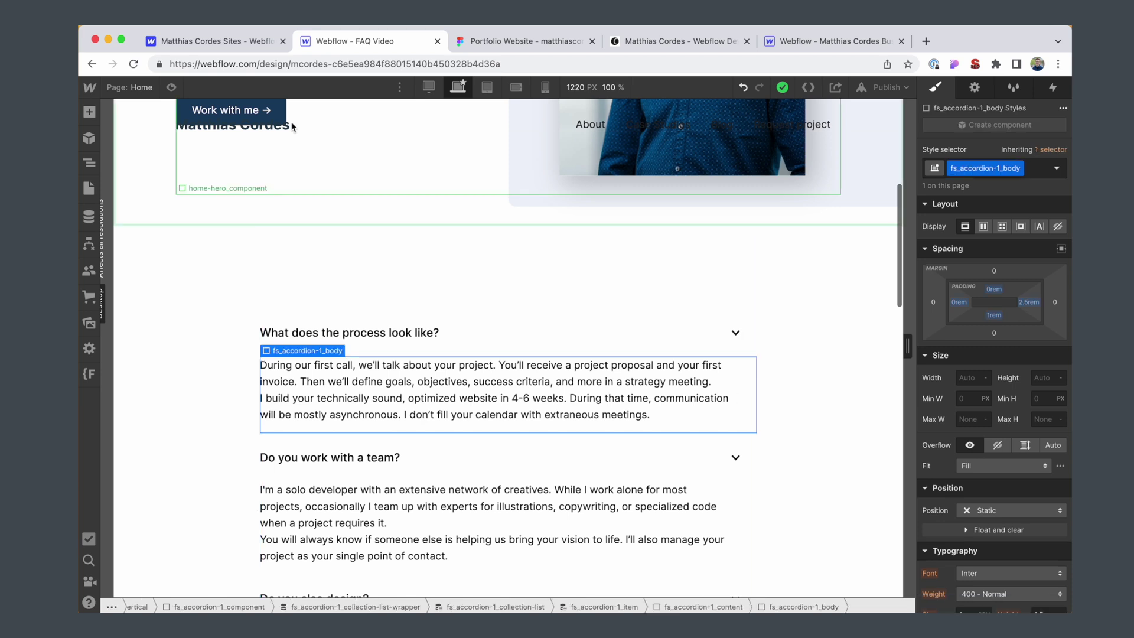
key("super+shift+p")
left_click(650, 276)
left_click(650, 276)
left_click(652, 275)
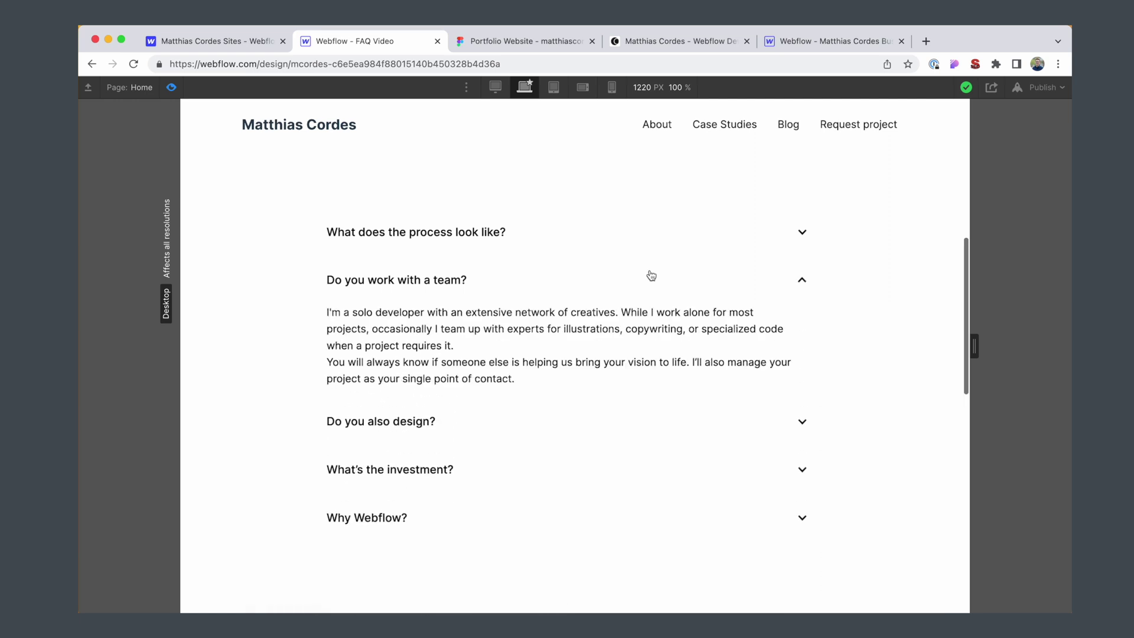
left_click(651, 275)
Examine the divider lines between the FAQ items in the Figma design, and return to the Webflow FAQ Video project
left_click(520, 41)
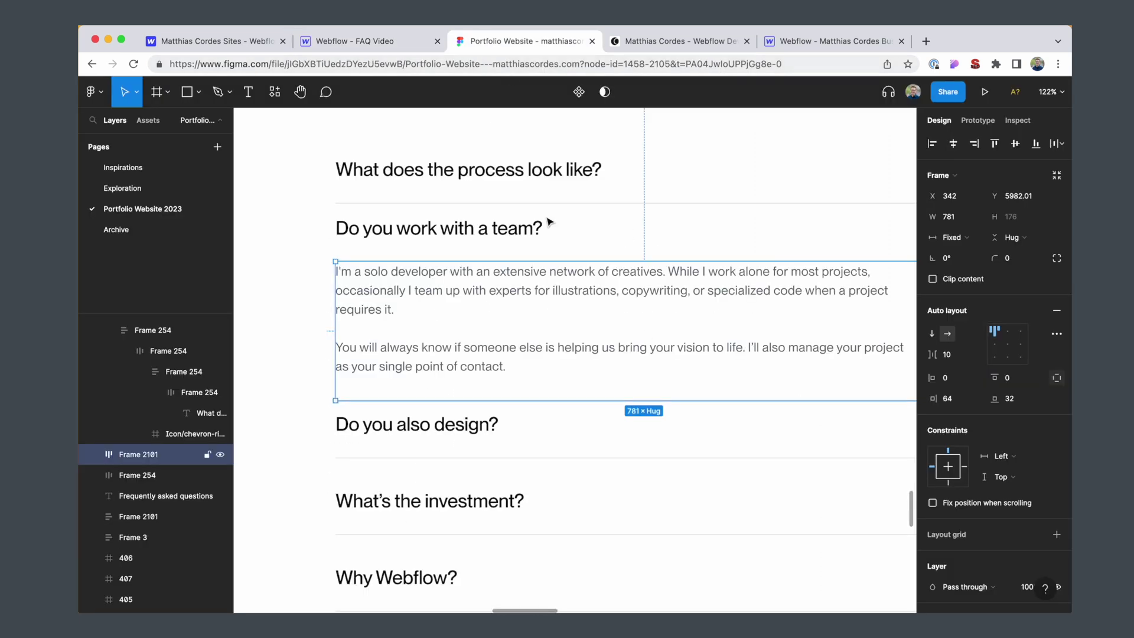
left_click(539, 201)
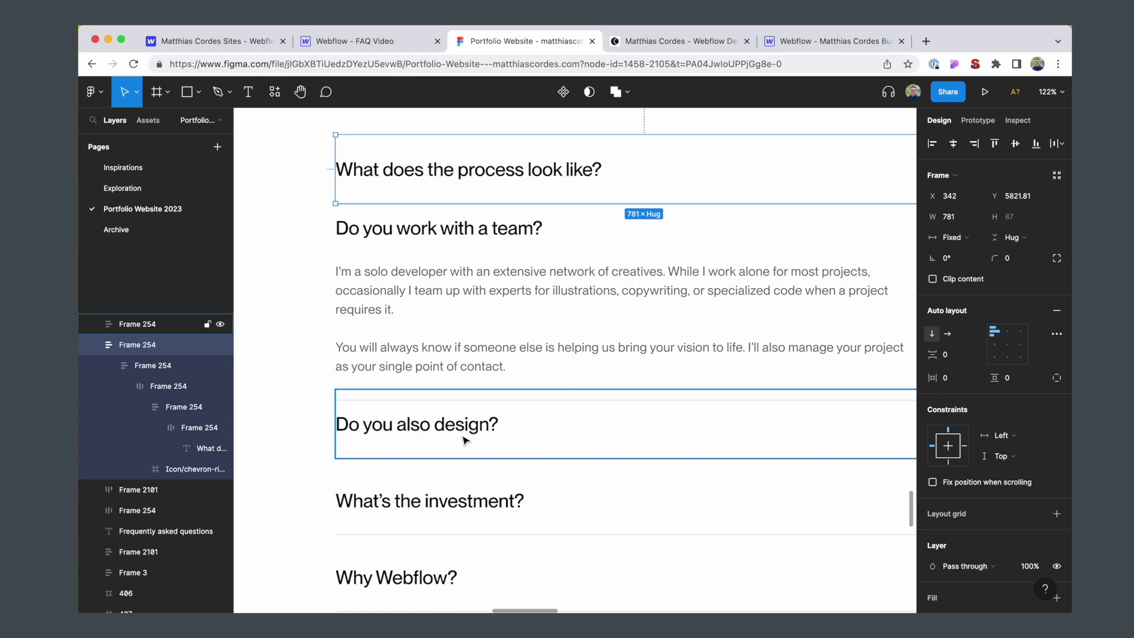
left_click(354, 41)
left_click(519, 41)
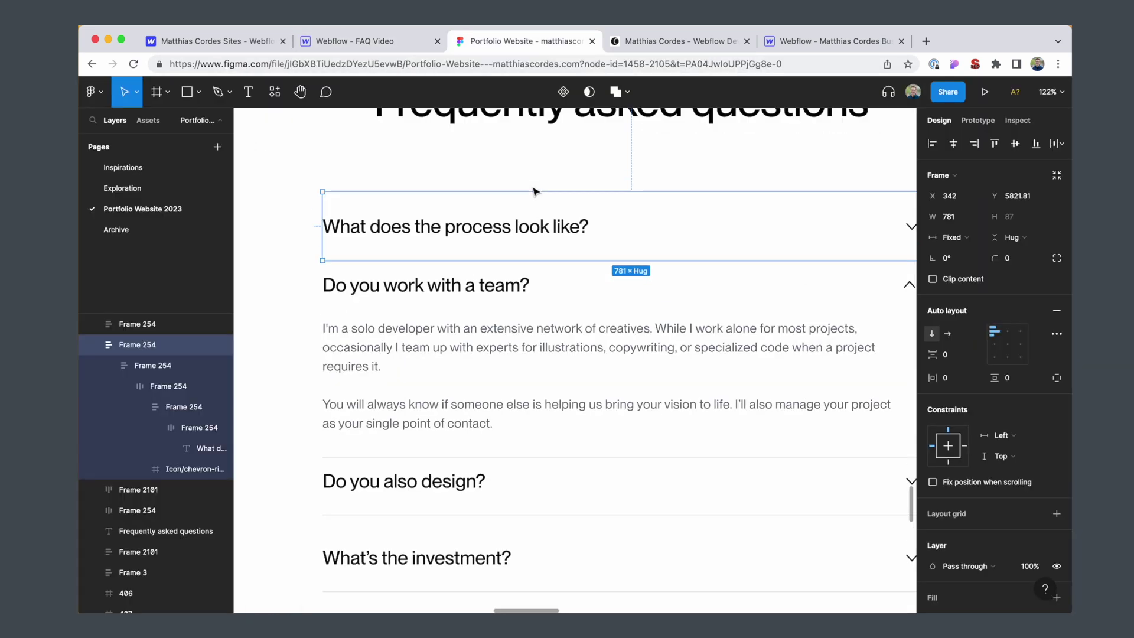
left_click(387, 172)
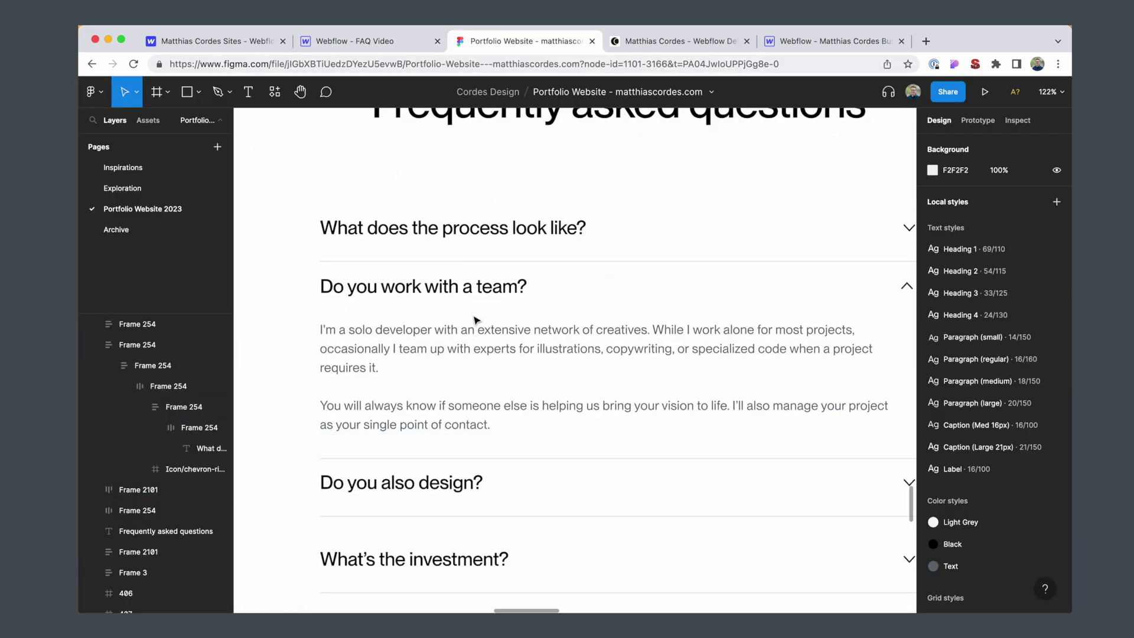
scroll(476, 320, "down", 5)
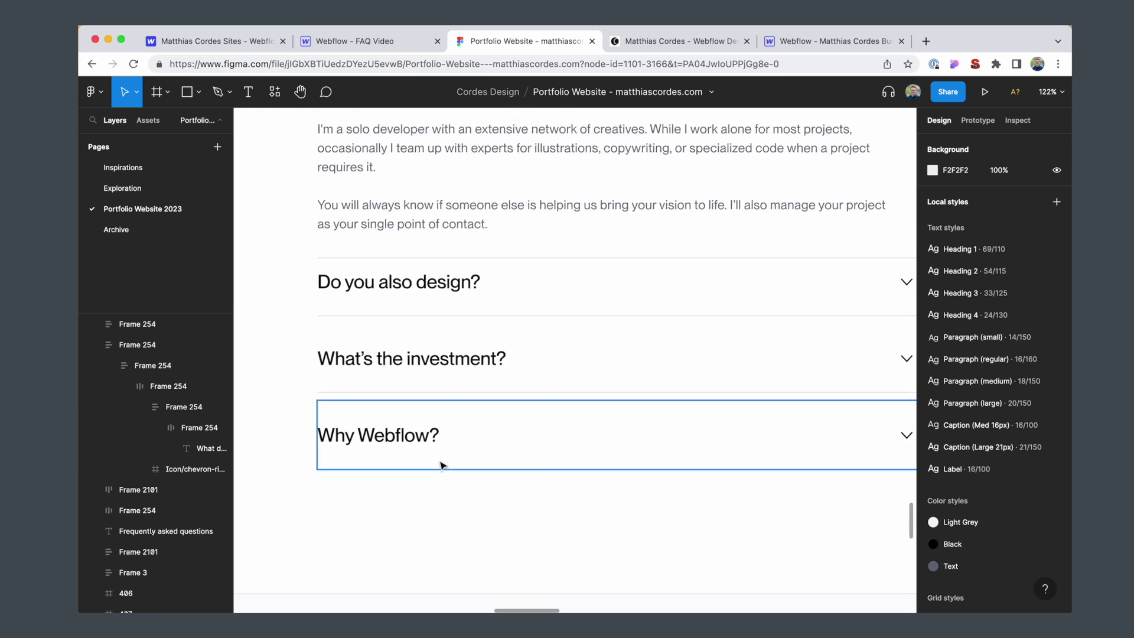
scroll(442, 466, "up", 2)
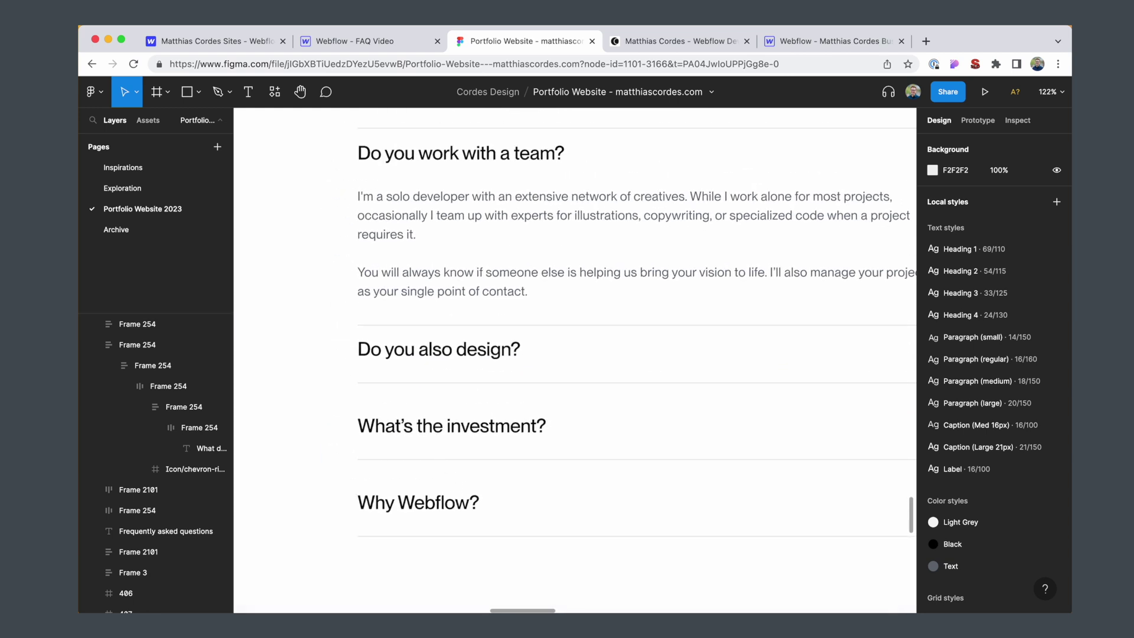
scroll(489, 240, "up", 4)
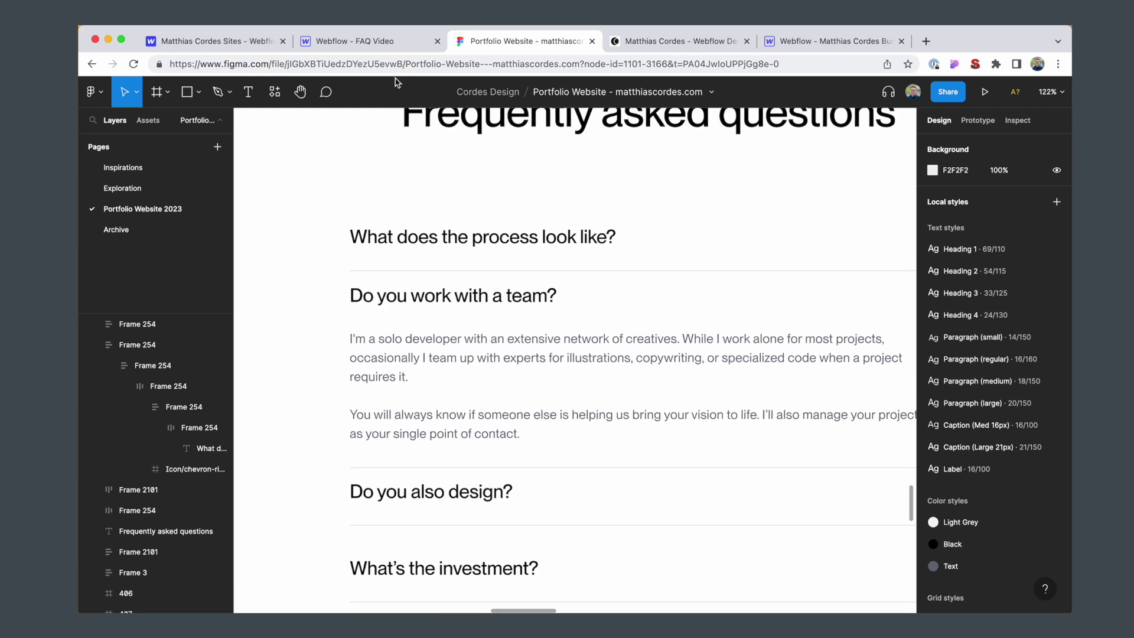
left_click(364, 40)
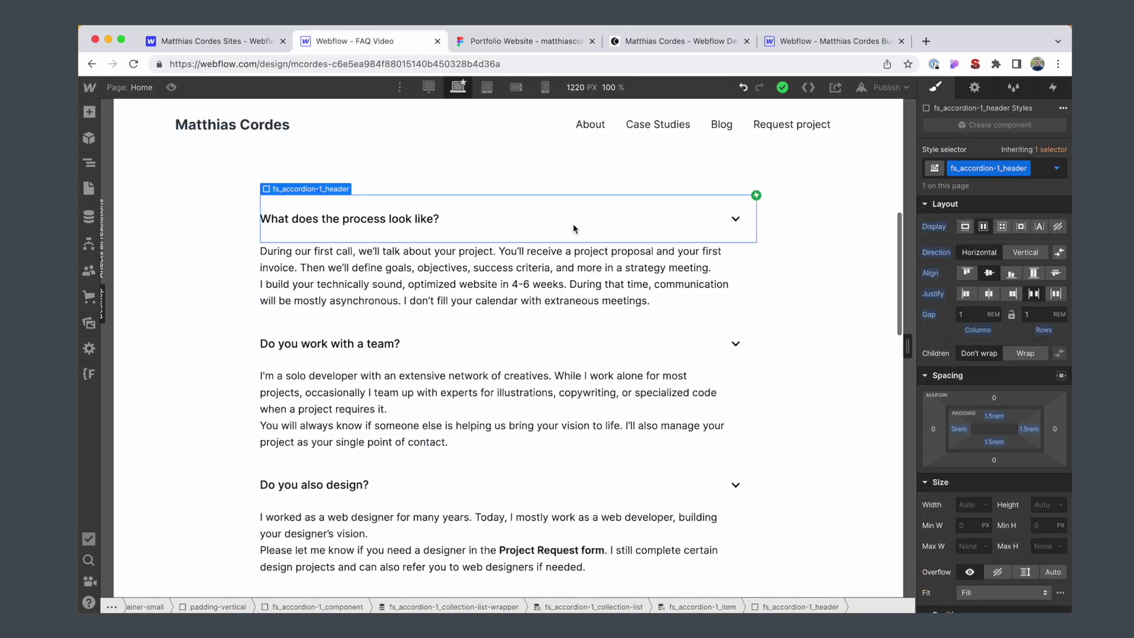
Add a solid 1 px black bottom border to fs_accordion-1_item
left_click(649, 278)
left_click(734, 281)
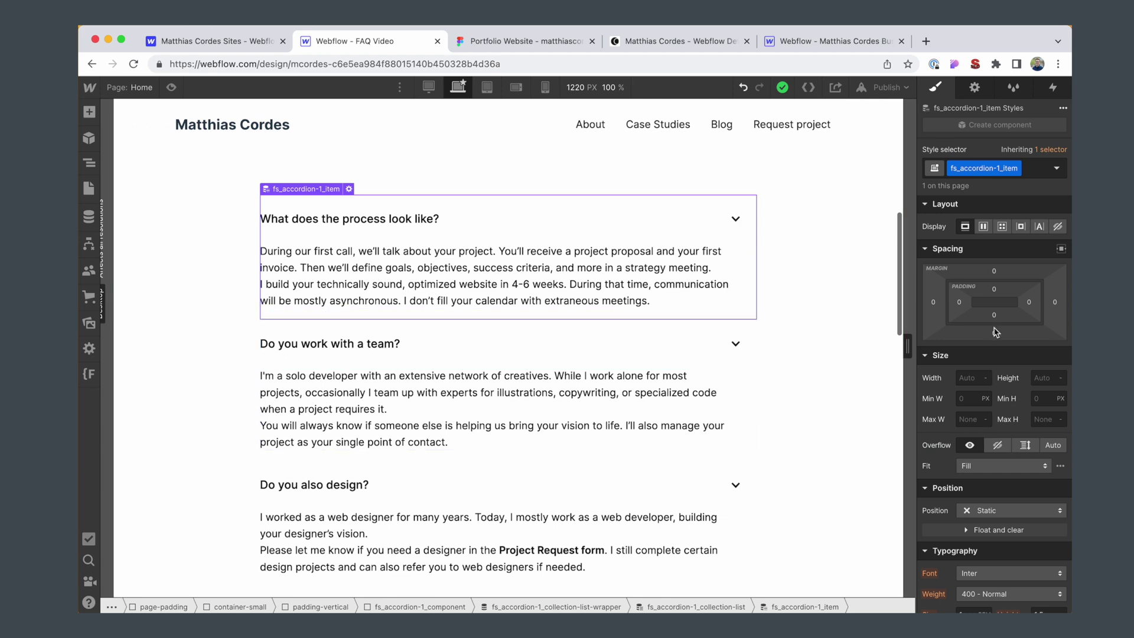
scroll(994, 334, "down", 10)
left_click(945, 553)
left_click(1034, 532)
type("1")
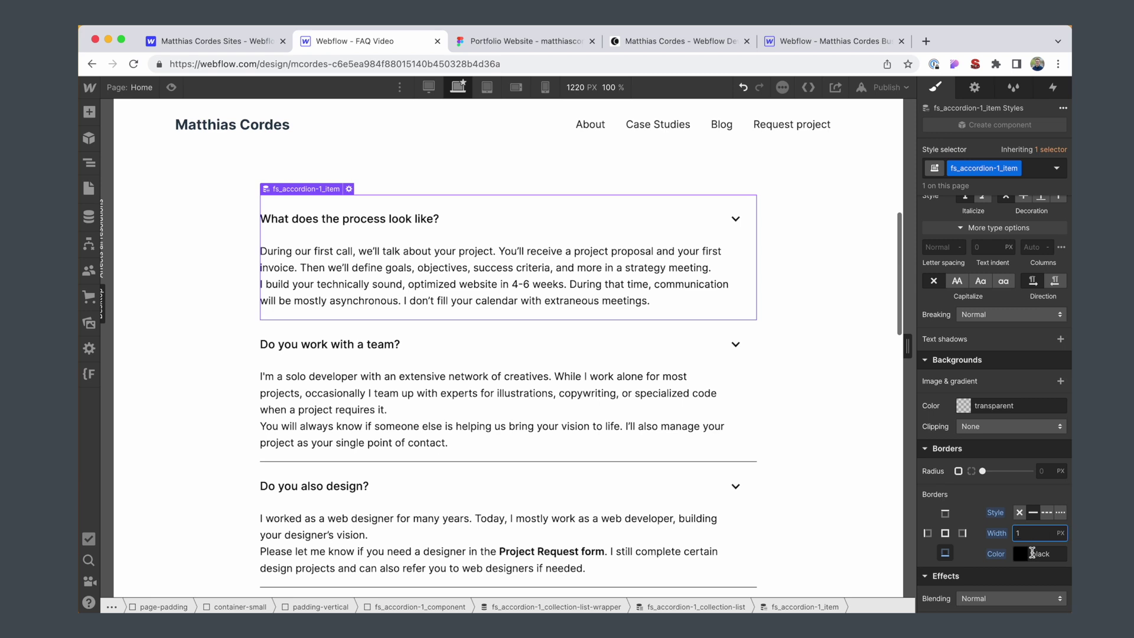
Set the opacity of the fs_accordion-1_item bottom border color to 20%
left_click(1032, 552)
left_click(1054, 470)
type("200")
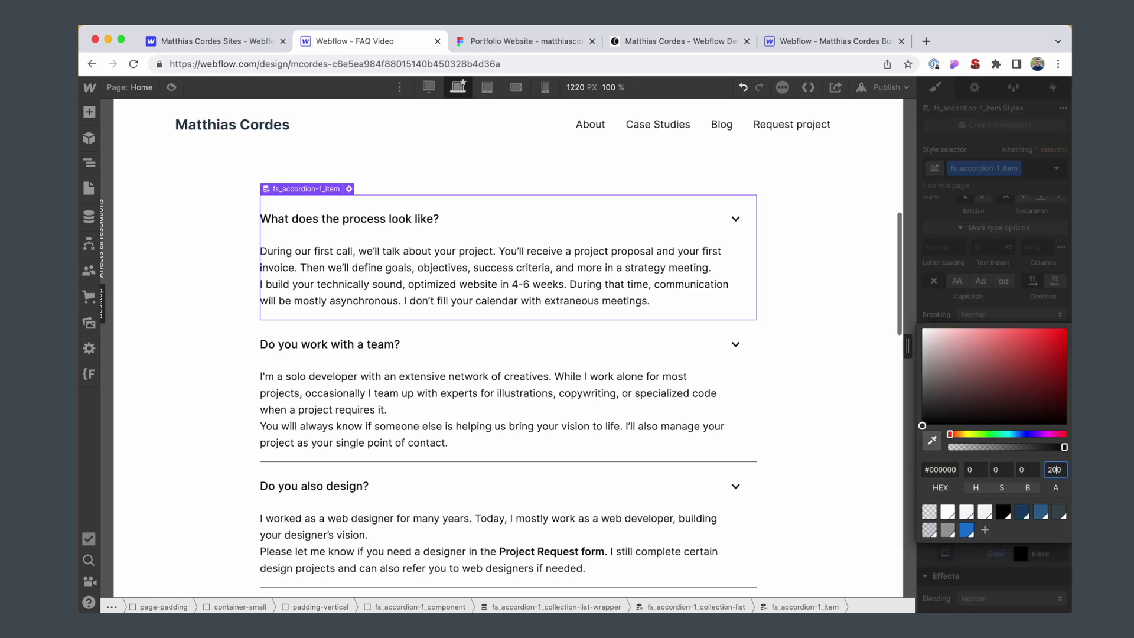
key("super+a")
type("20%")
key("BackSpace")
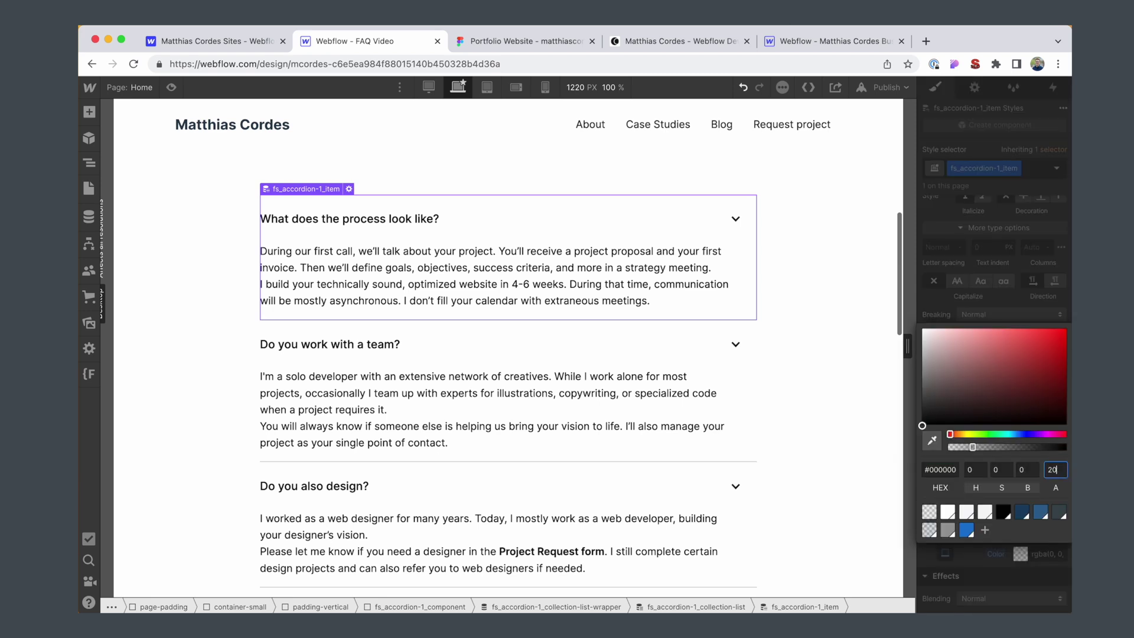
left_click(986, 301)
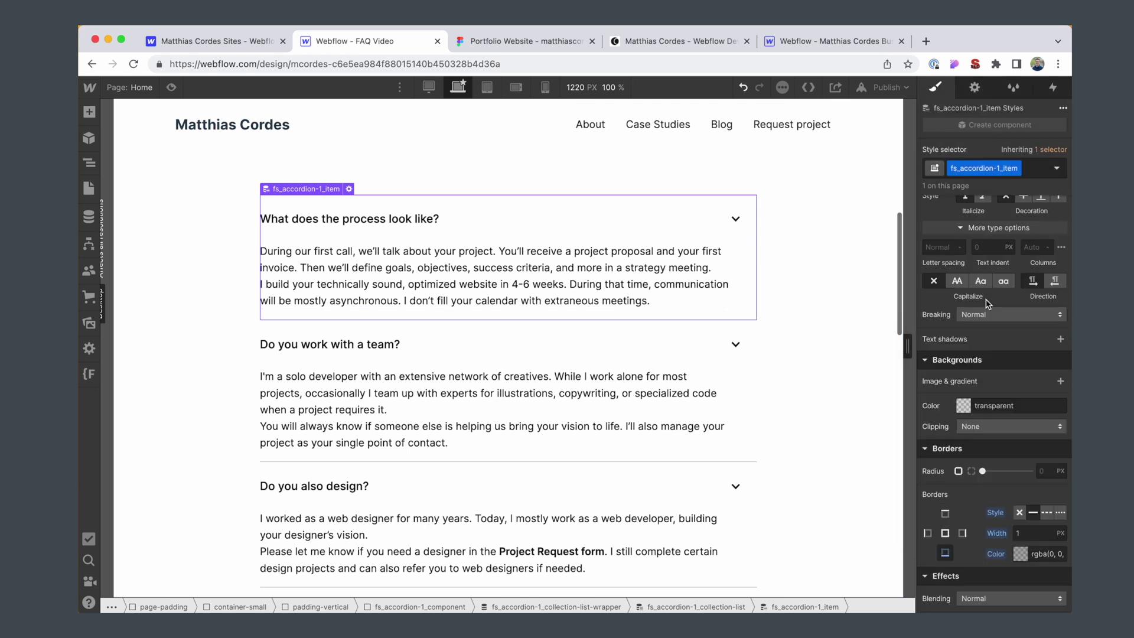
Preview the item borders, check the stroke settings of the first FAQ frame in Figma, and return to Webflow
key("super+shift+p")
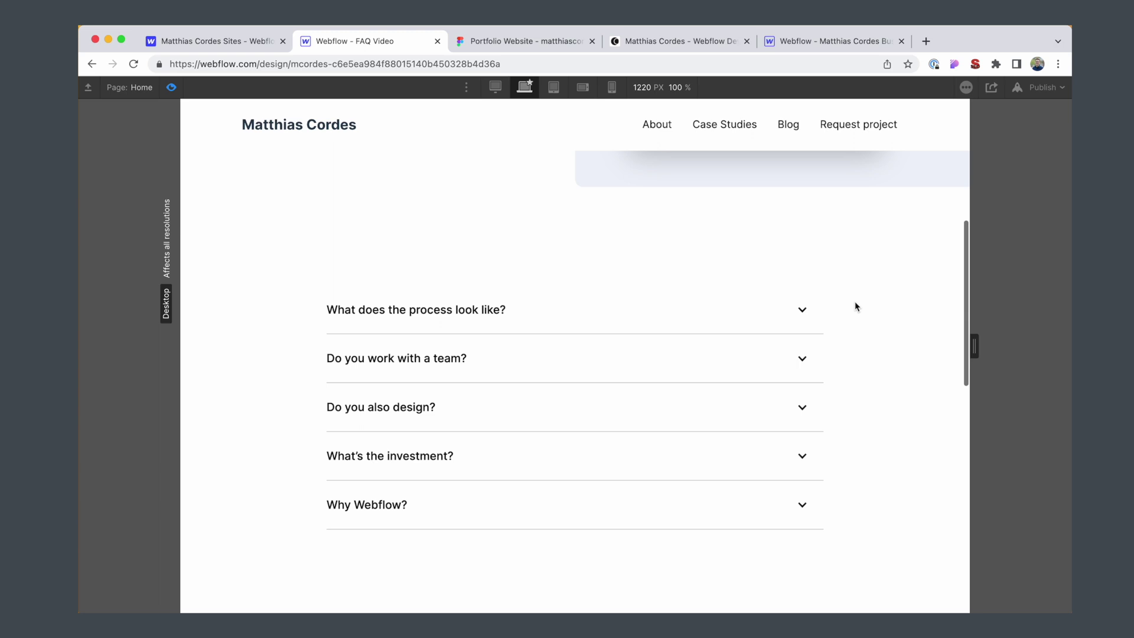
left_click(501, 40)
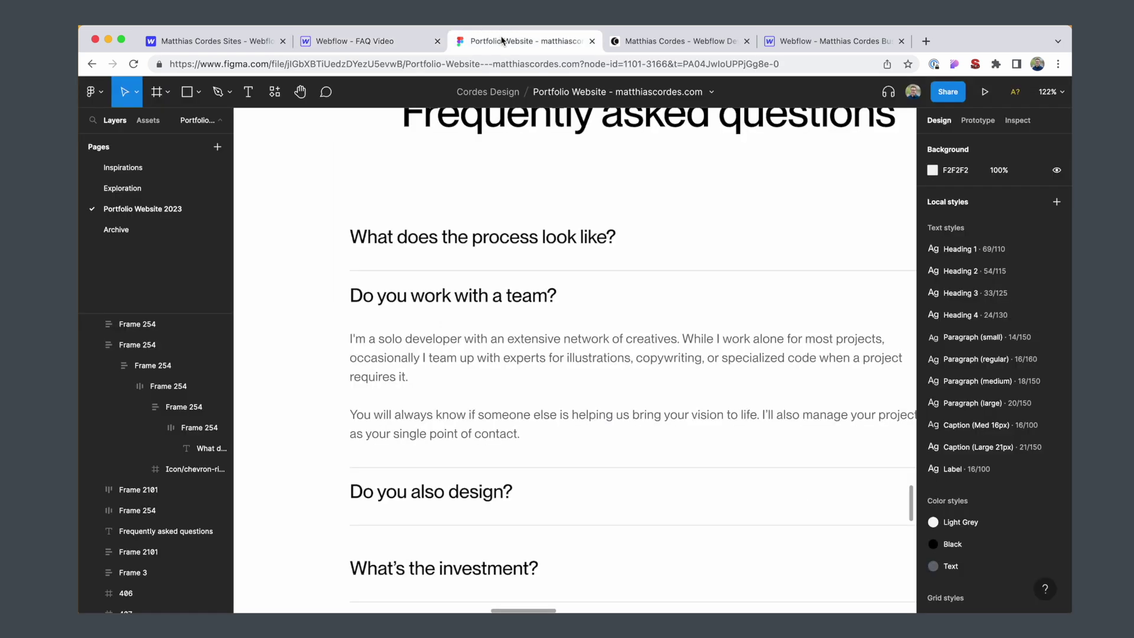
left_click(560, 202)
scroll(1018, 285, "down", 5)
scroll(1018, 286, "down", 1)
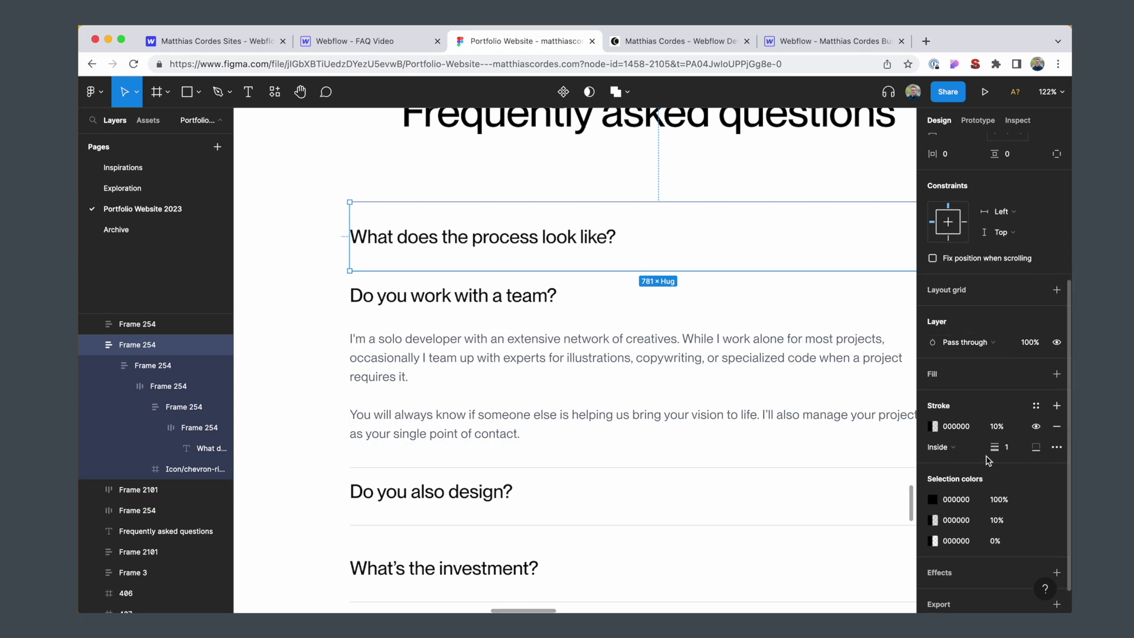
key("ctrl+shift+Tab")
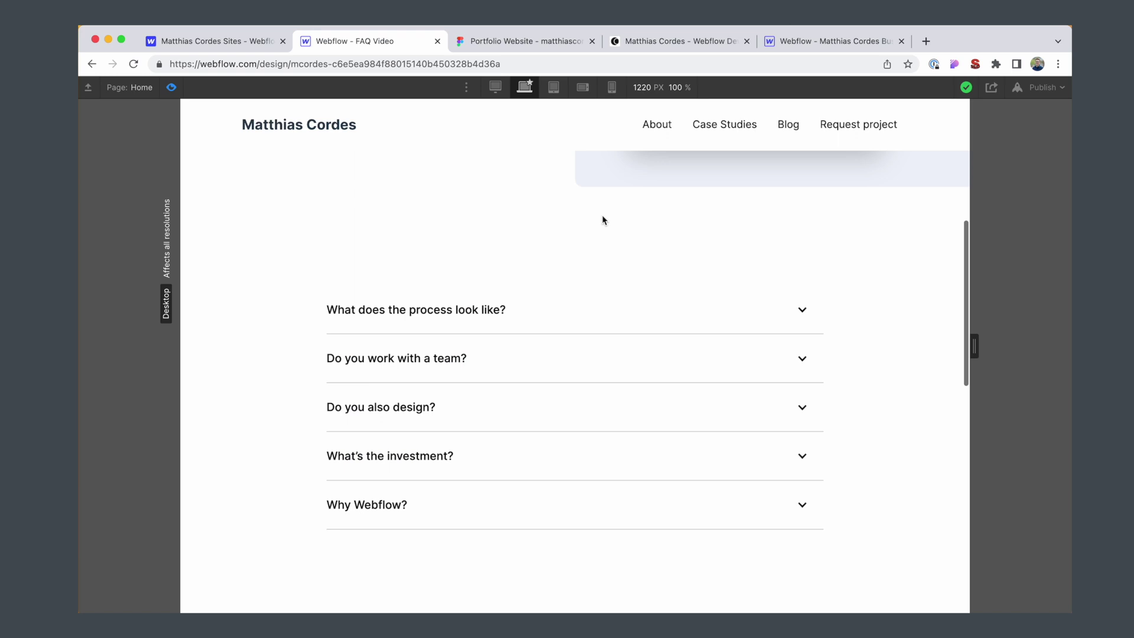
Reduce the fs_accordion-1_item bottom border's opacity to 10% to match the Figma stroke, and check it in preview
left_click(171, 88)
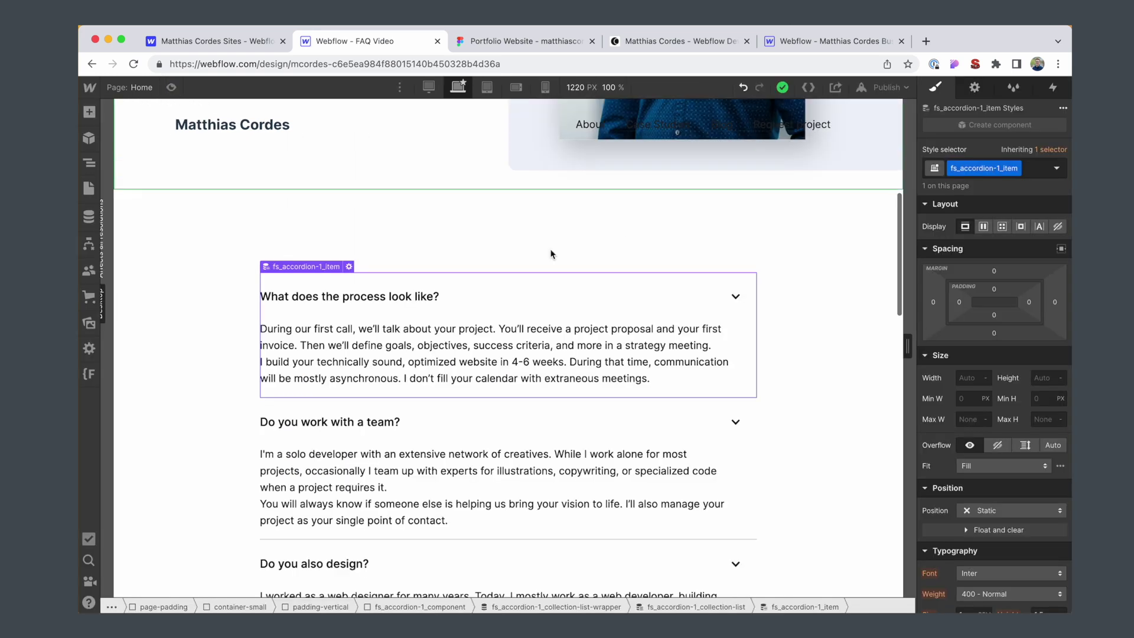
scroll(997, 360, "down", 5)
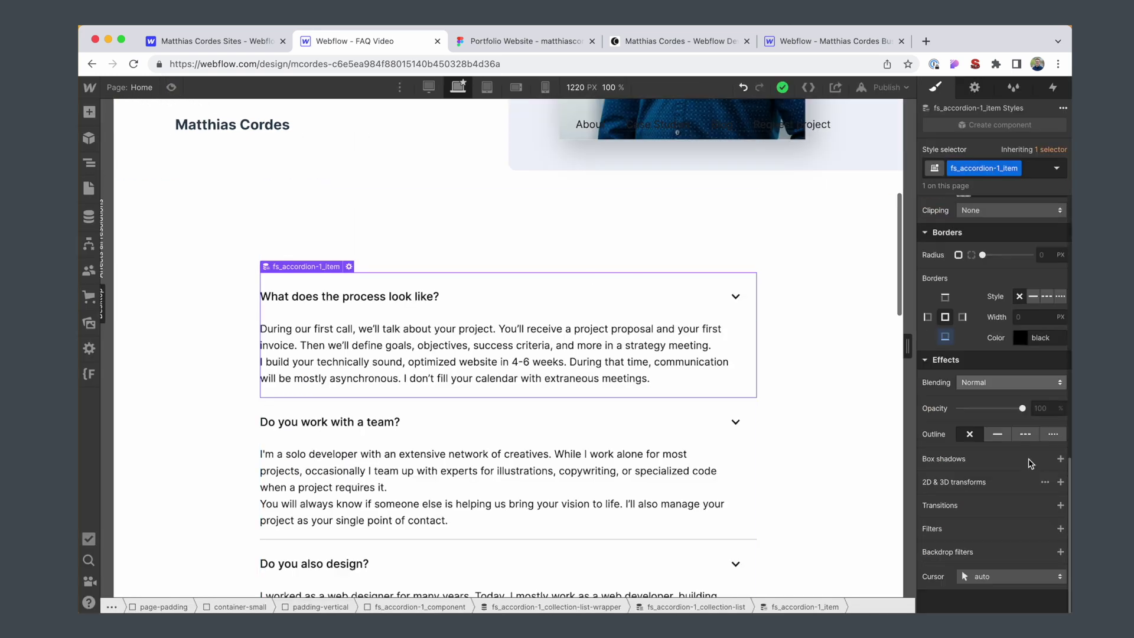
left_click(945, 336)
left_click(1020, 338)
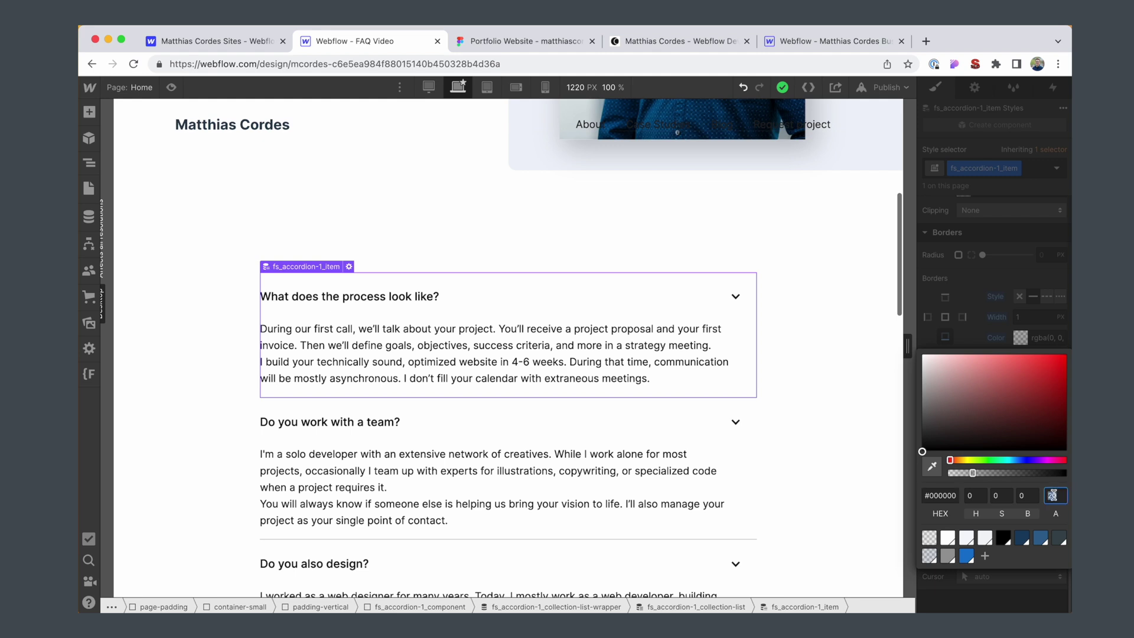
left_click(708, 260)
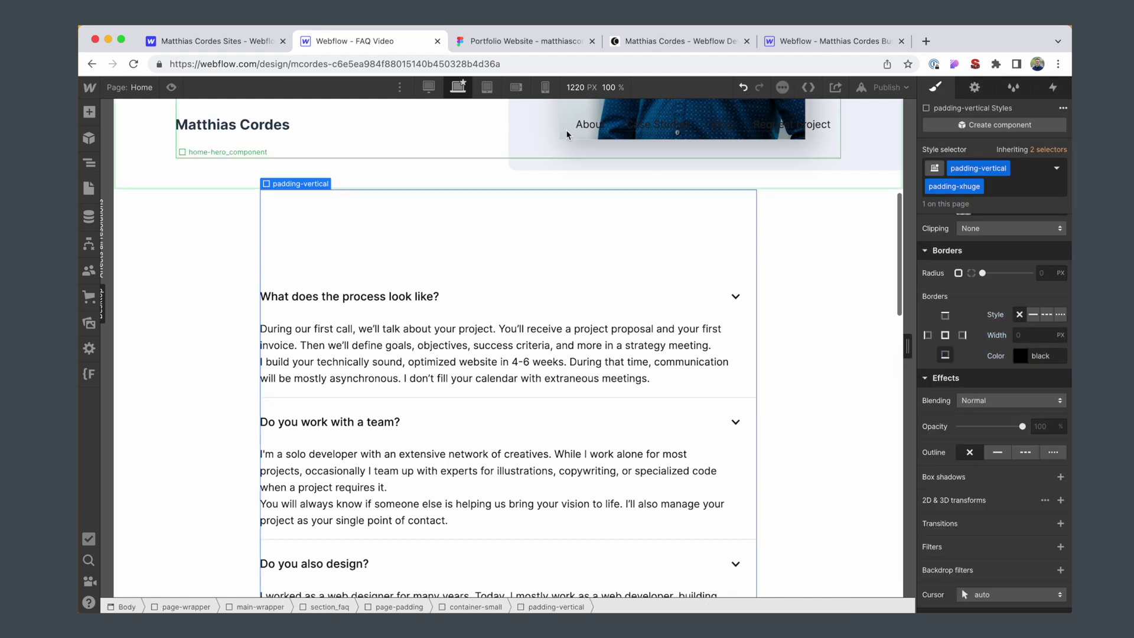
left_click(171, 88)
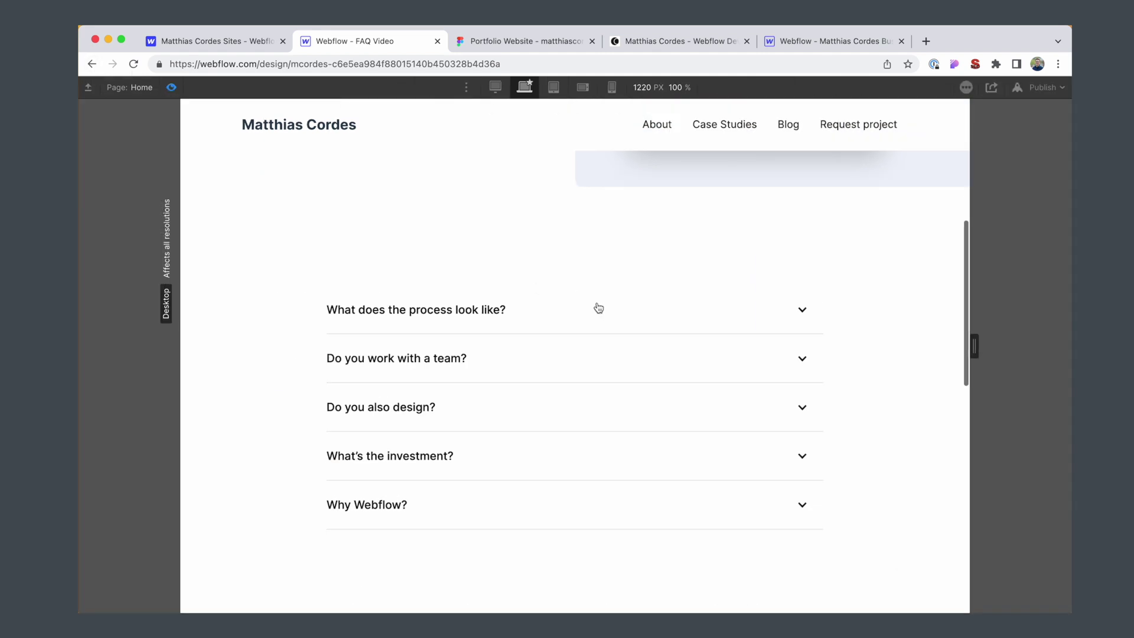
left_click(171, 88)
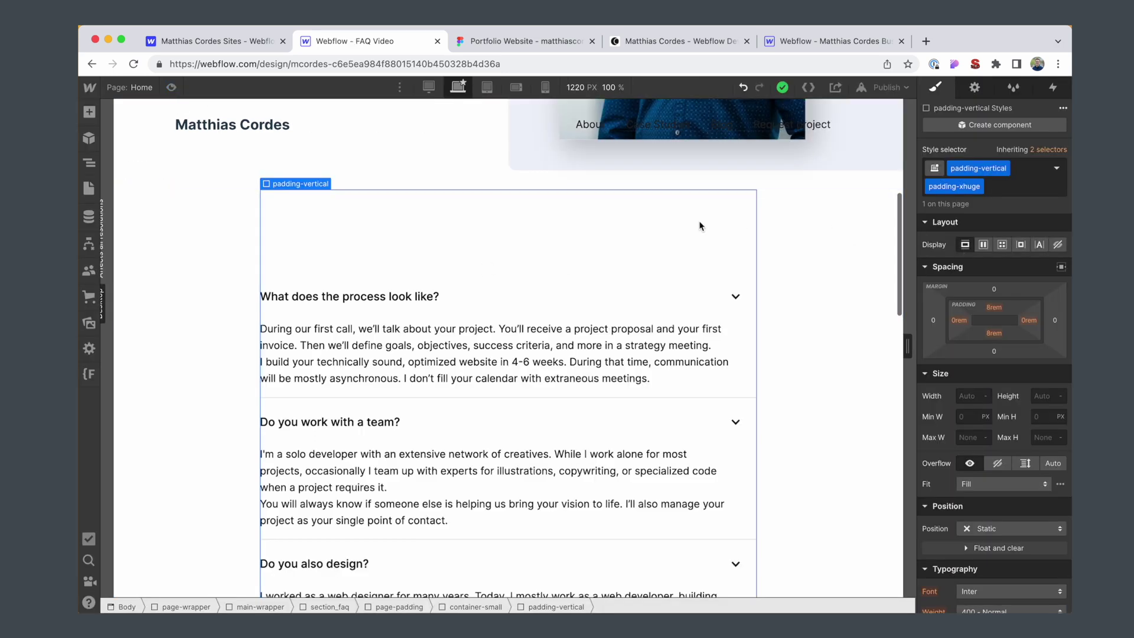
Set the maximum width of the container-small element around the FAQ to 42 rem
key("Escape")
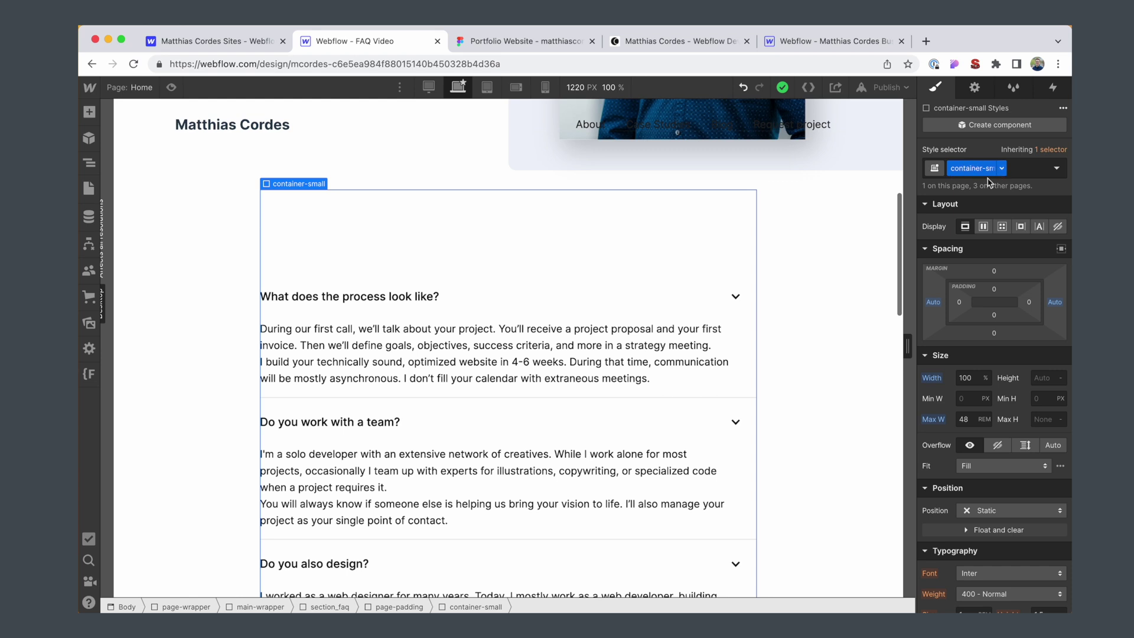
left_click(967, 419)
type("42")
key("Return")
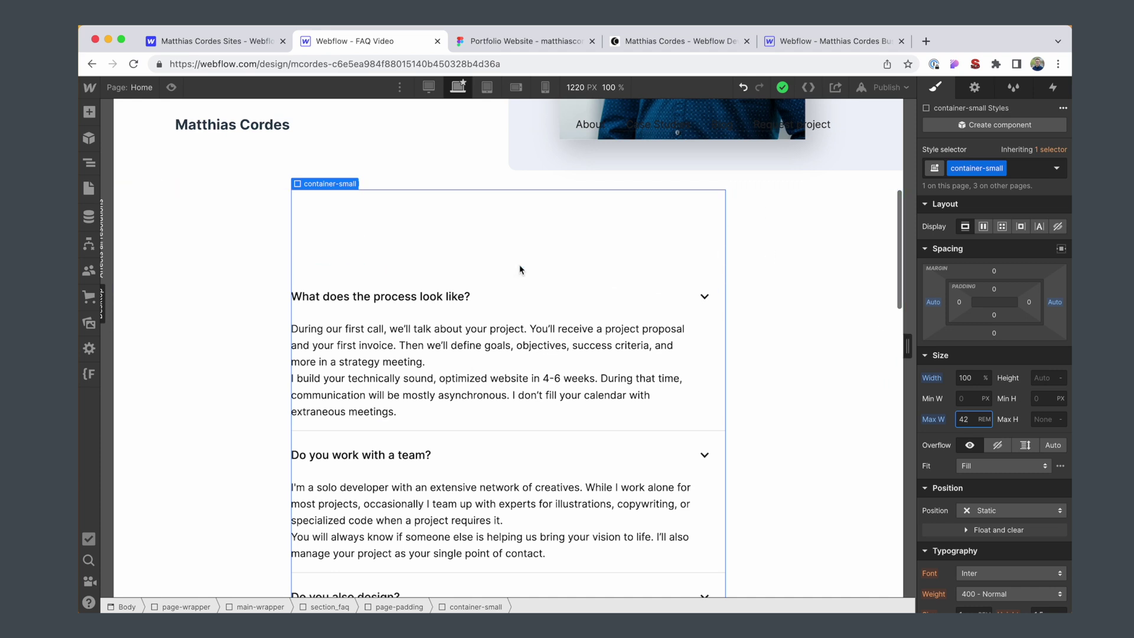
Preview the narrower FAQ section and test opening and closing the first item
scroll(519, 264, "down", 3)
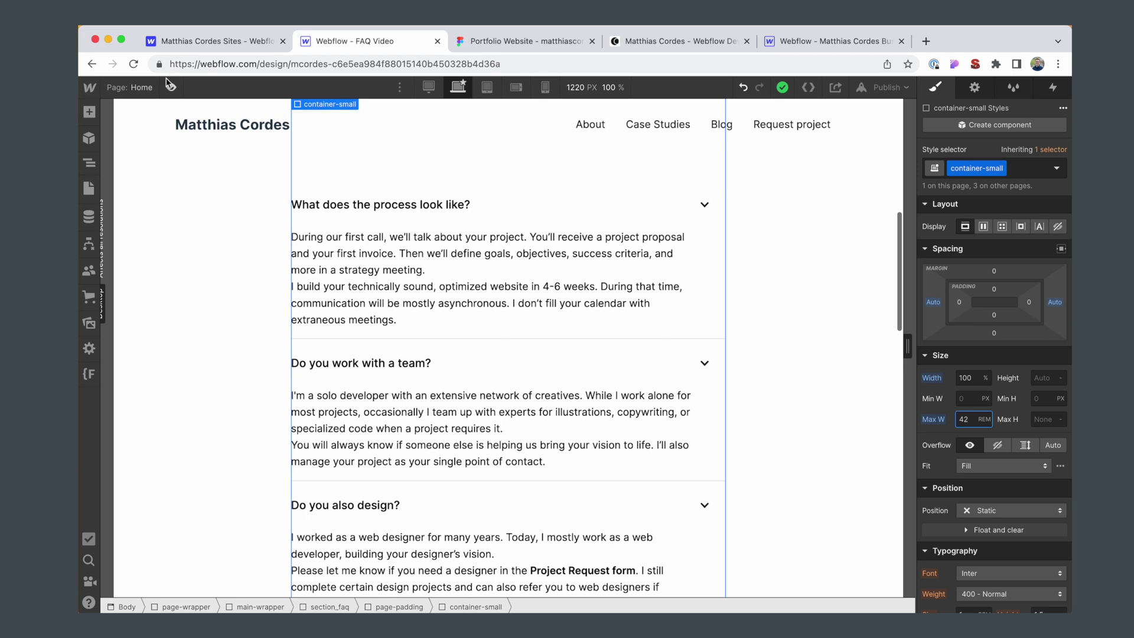
left_click(171, 87)
left_click(516, 236)
left_click(514, 236)
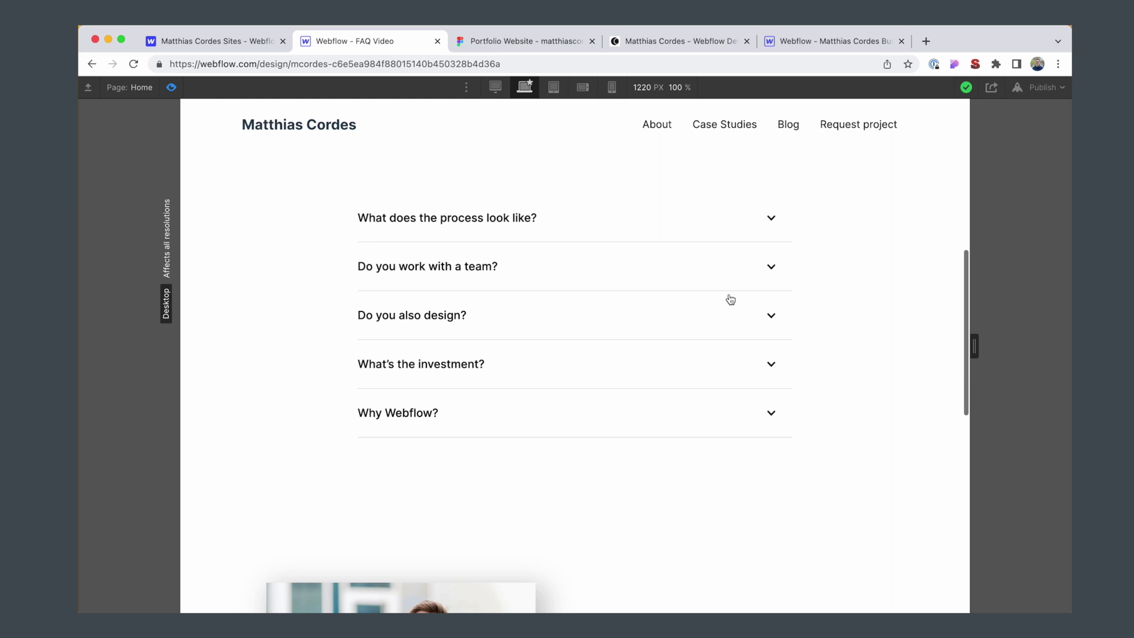
left_click(171, 87)
Set the right padding of fs_accordion-1_header to 0 rem and check the chevron alignment in preview
left_click(723, 220)
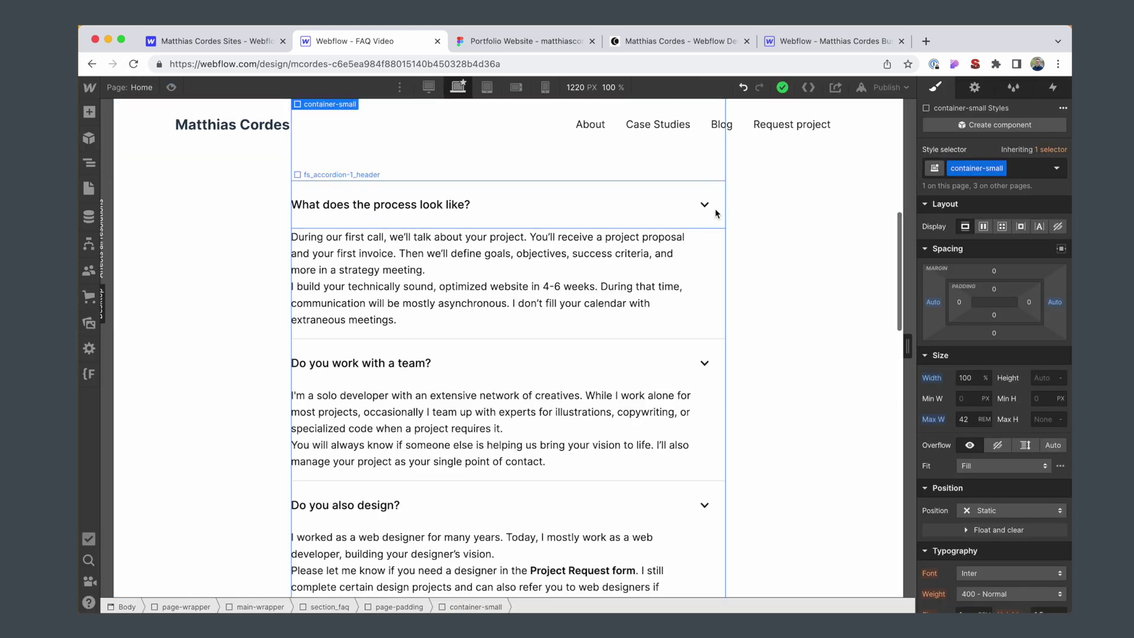
left_click(1029, 428)
left_click(940, 470)
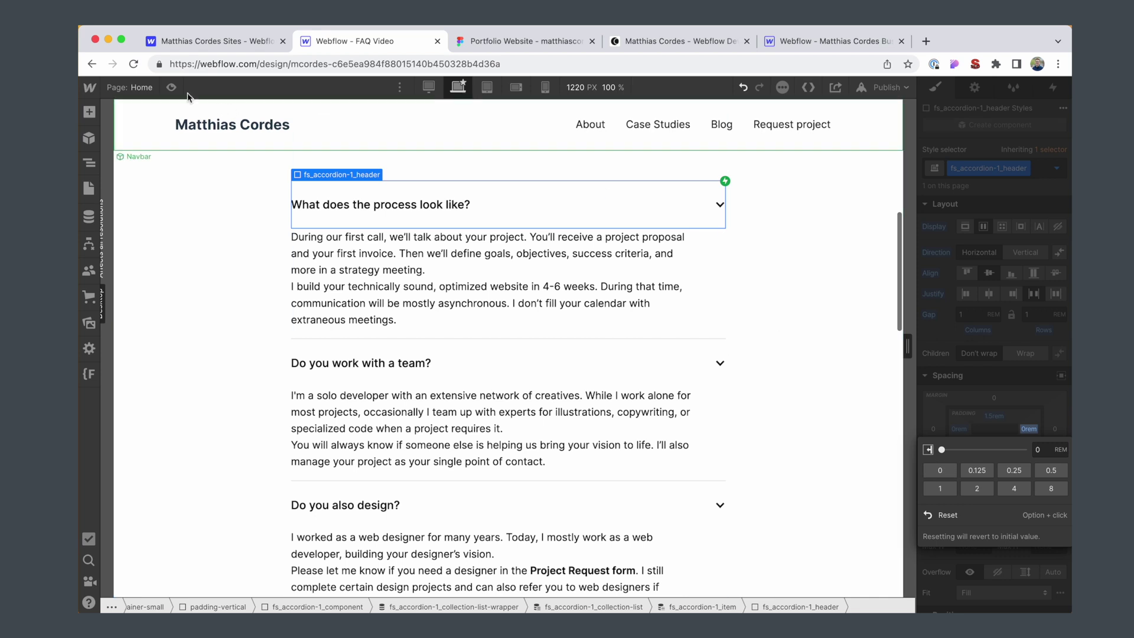
left_click(171, 87)
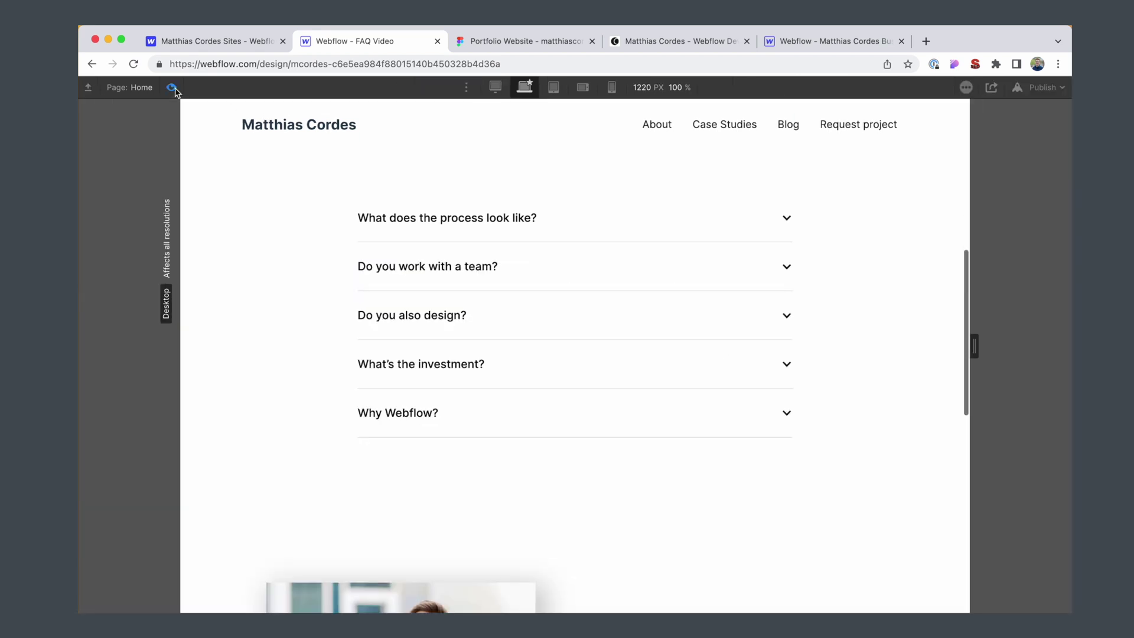
left_click(171, 86)
Set the right padding of fs_accordion-1_header to 0.5 rem
left_click(1028, 429)
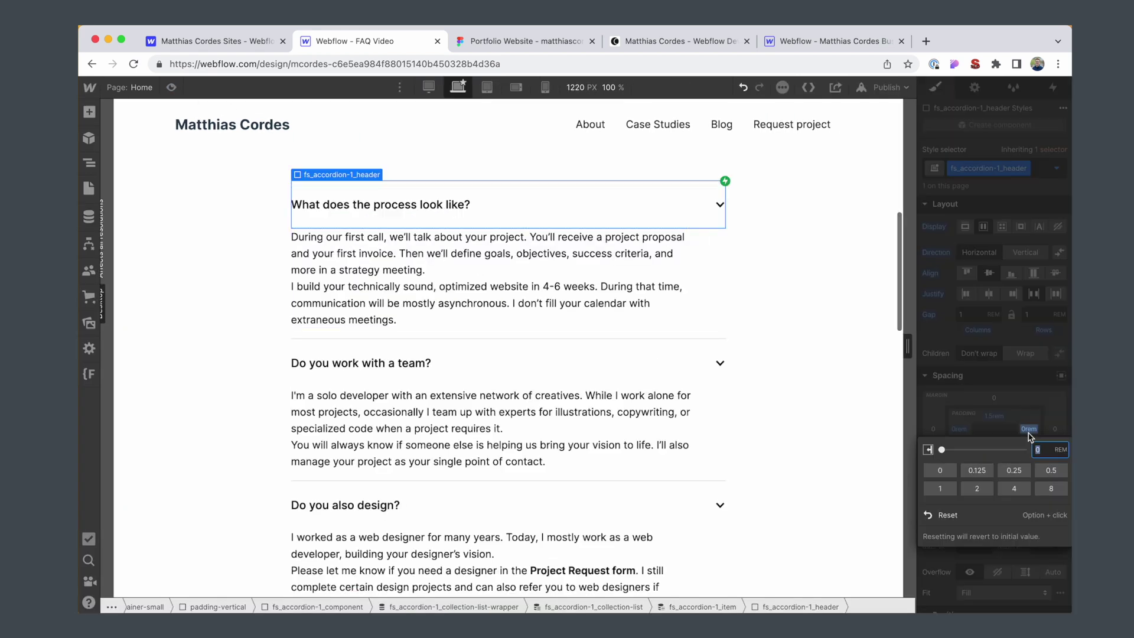
type(".5")
key("Return")
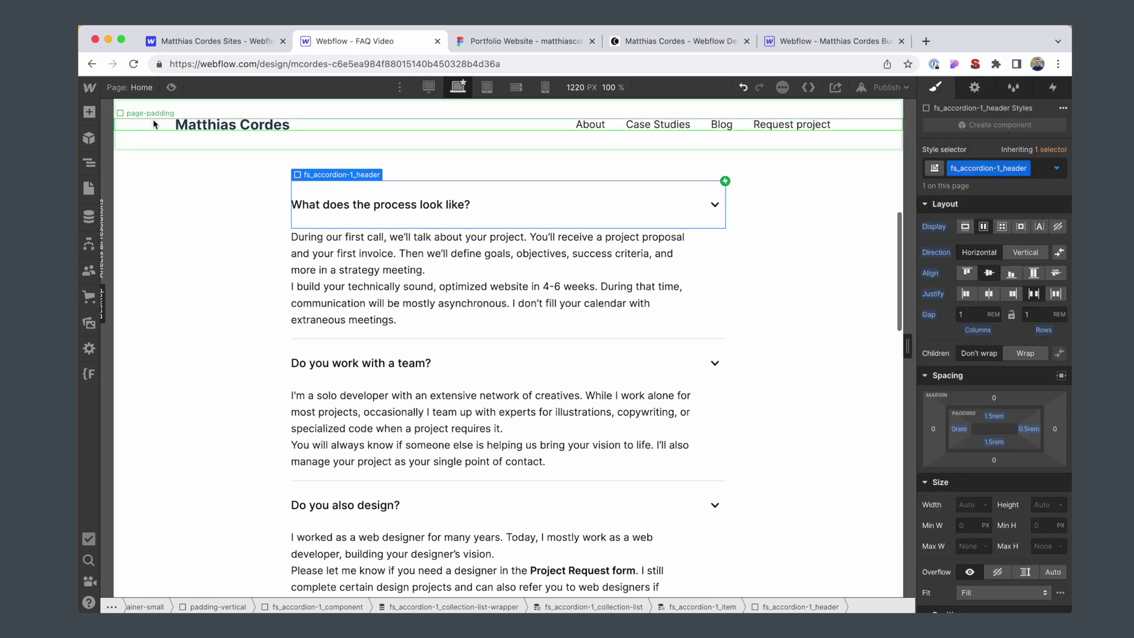
Preview the updated header padding and test opening and closing the first two FAQ items
left_click(171, 87)
left_click(725, 219)
left_click(723, 219)
left_click(716, 276)
left_click(716, 275)
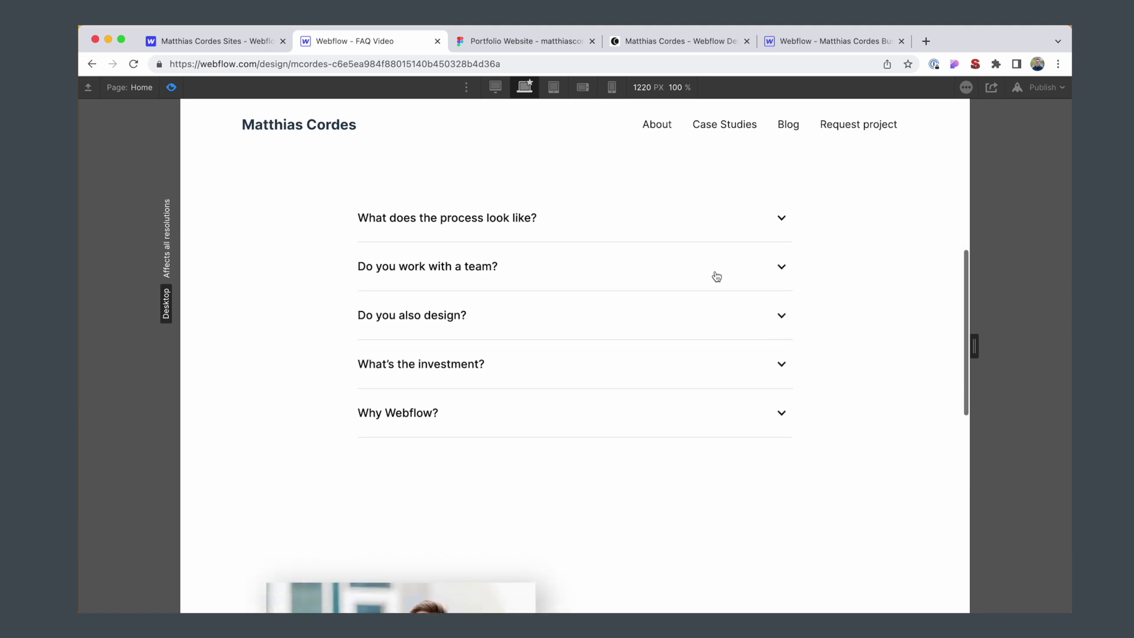
Try 1.5 rem as the bottom padding of fs_accordion-1_body, and set it to 2 rem
left_click(716, 276)
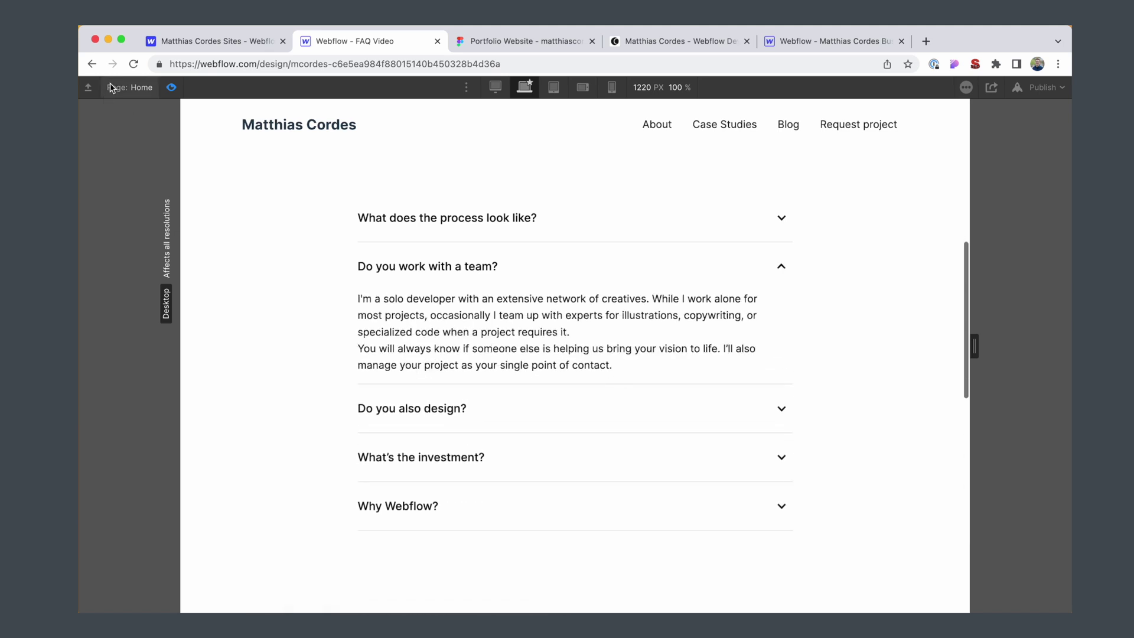
left_click(171, 88)
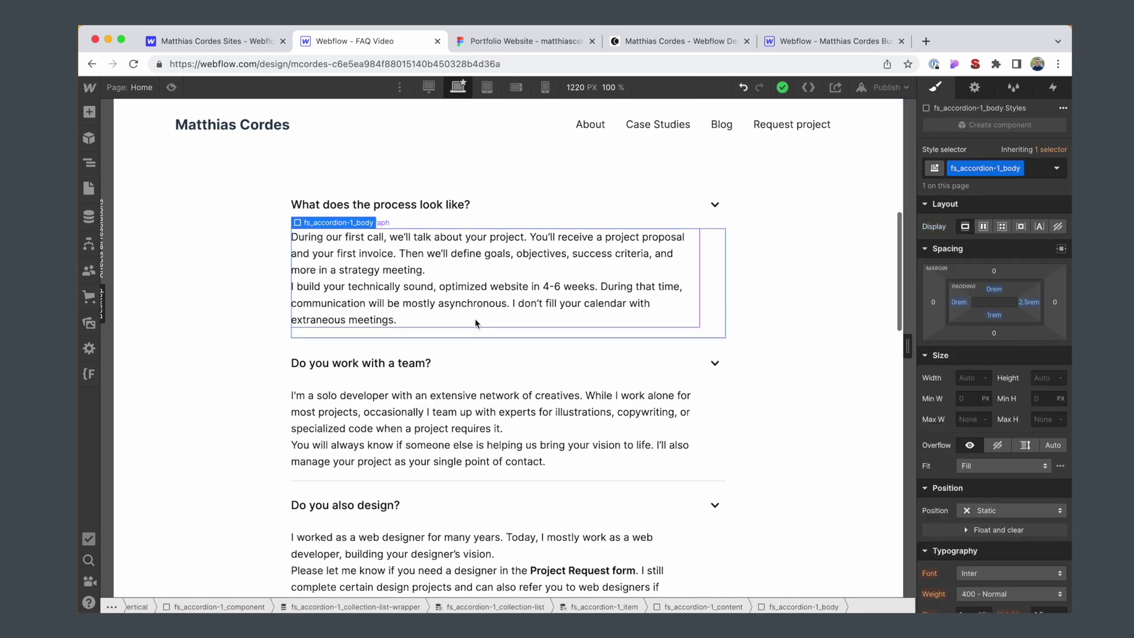
left_click(994, 316)
key("Return")
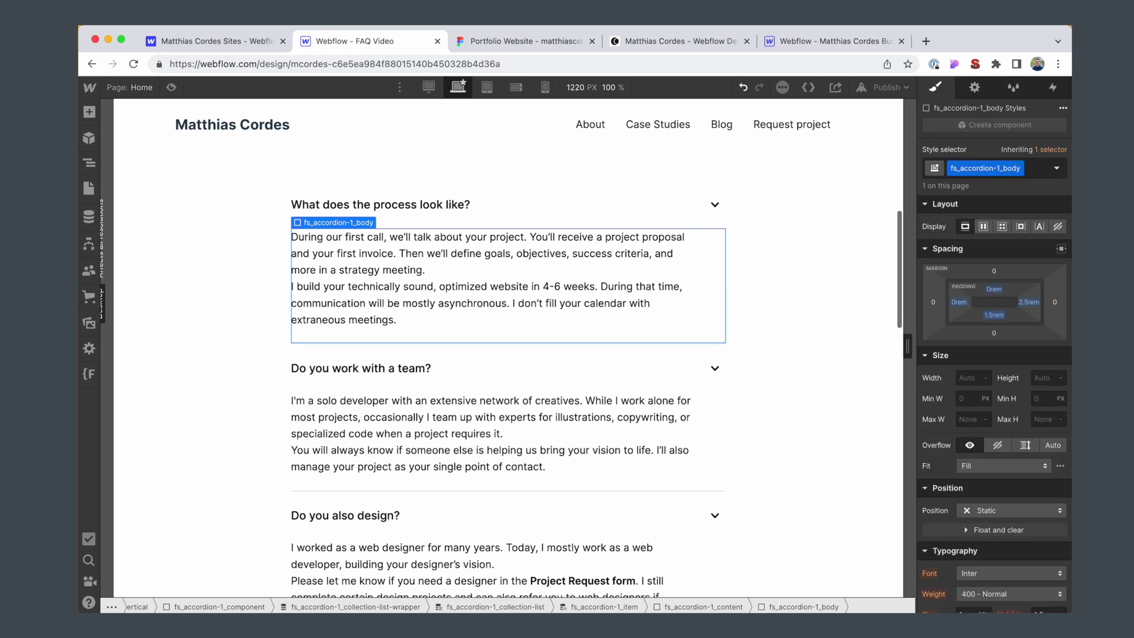
left_click(996, 317)
type("2")
key("Return")
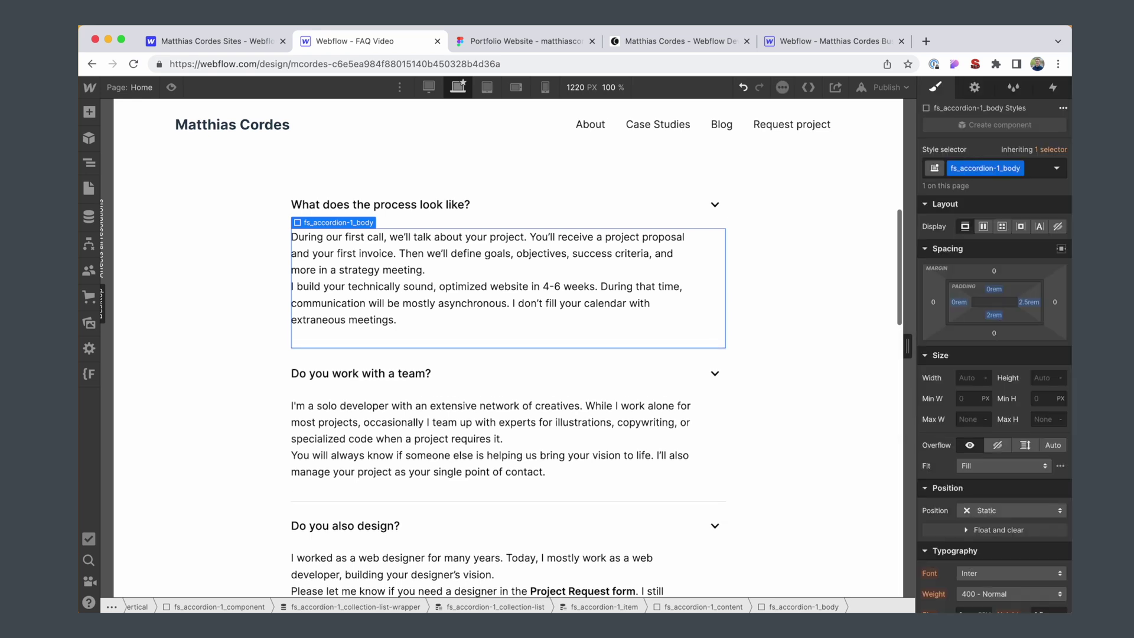
Preview the FAQ section with the new body padding and test opening and closing its items
left_click(171, 87)
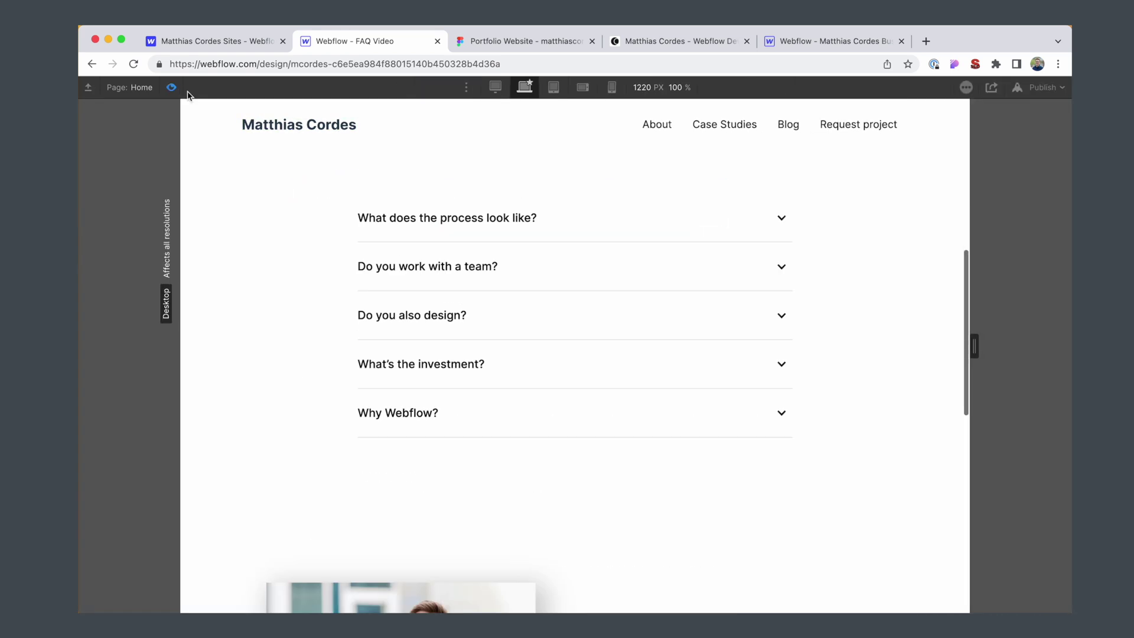
left_click(534, 225)
left_click(536, 227)
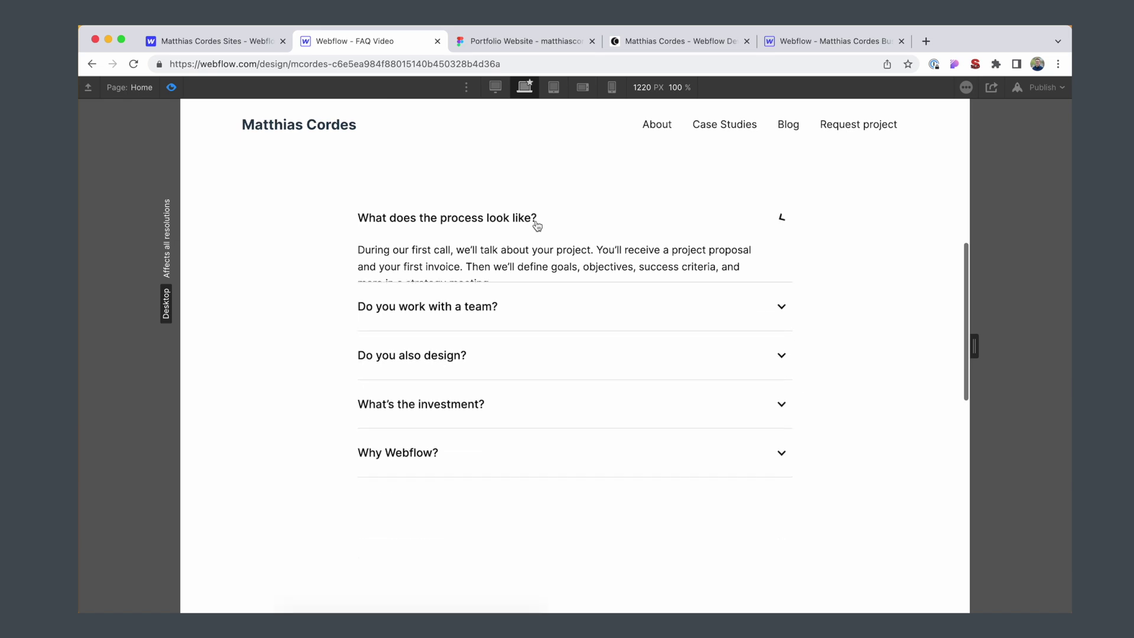
scroll(534, 231, "up", 3)
left_click(758, 299)
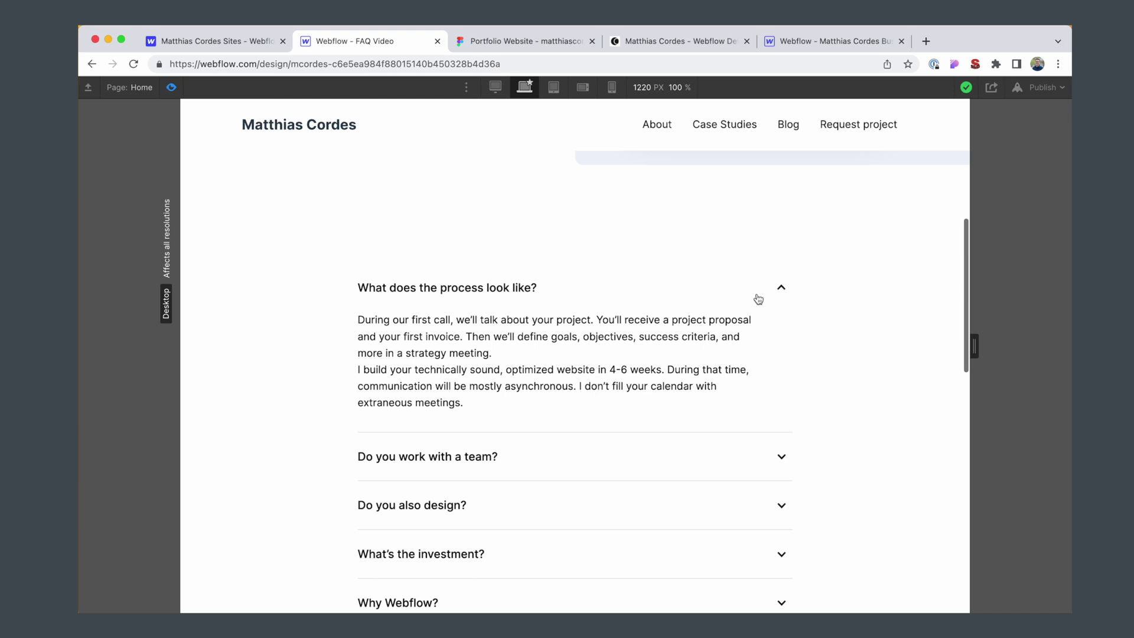
left_click(758, 298)
left_click(569, 342)
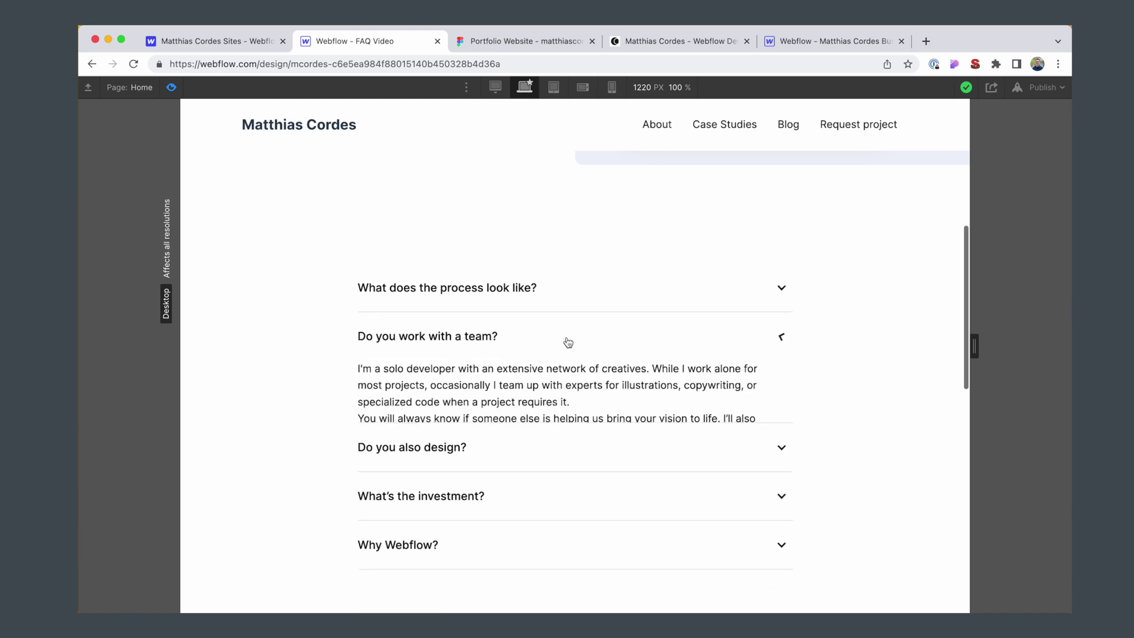
scroll(593, 376, "down", 2)
left_click(585, 383)
left_click(585, 433)
left_click(617, 509)
left_click(561, 464)
left_click(170, 88)
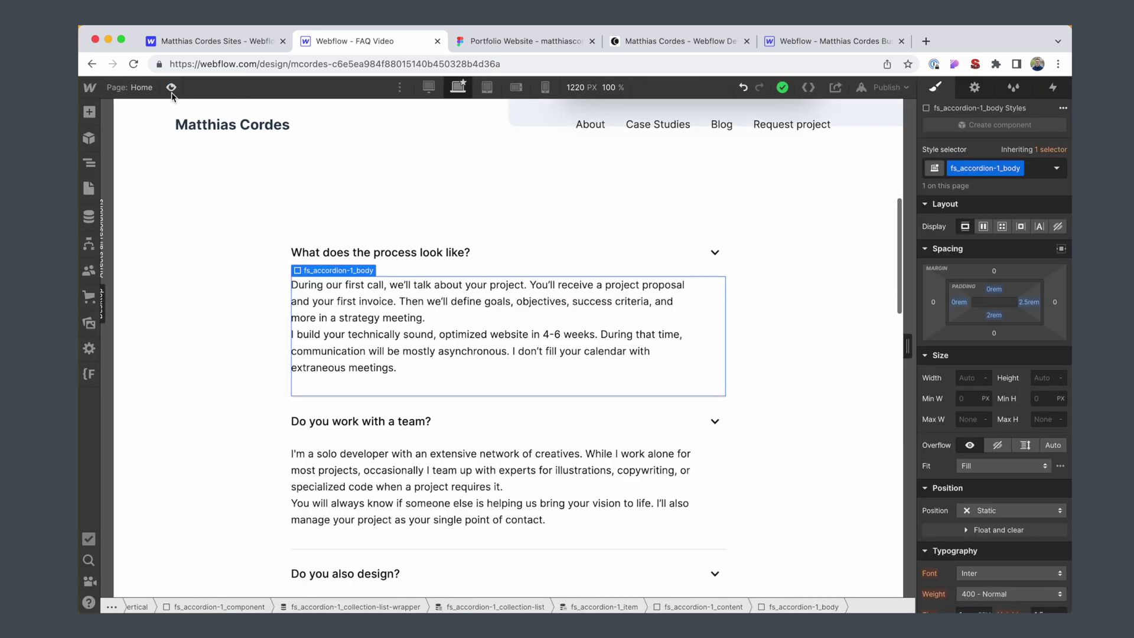
Check the FAQ section on the tablet and both mobile breakpoints, previewing it in mobile landscape and portrait
left_click(486, 88)
left_click(515, 87)
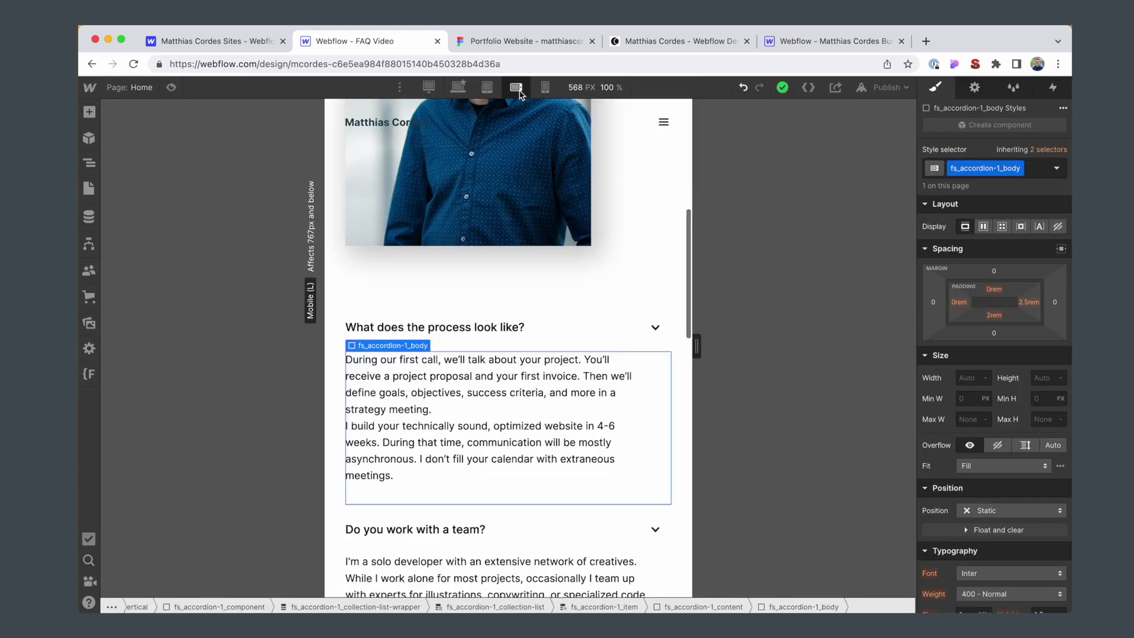
left_click(171, 88)
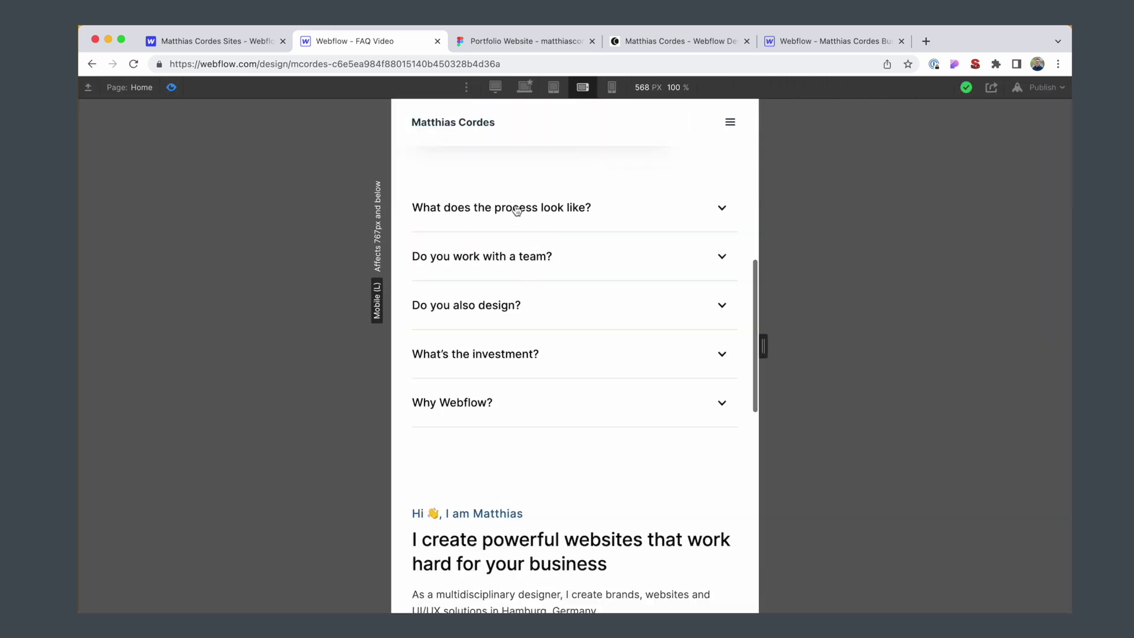
left_click(171, 87)
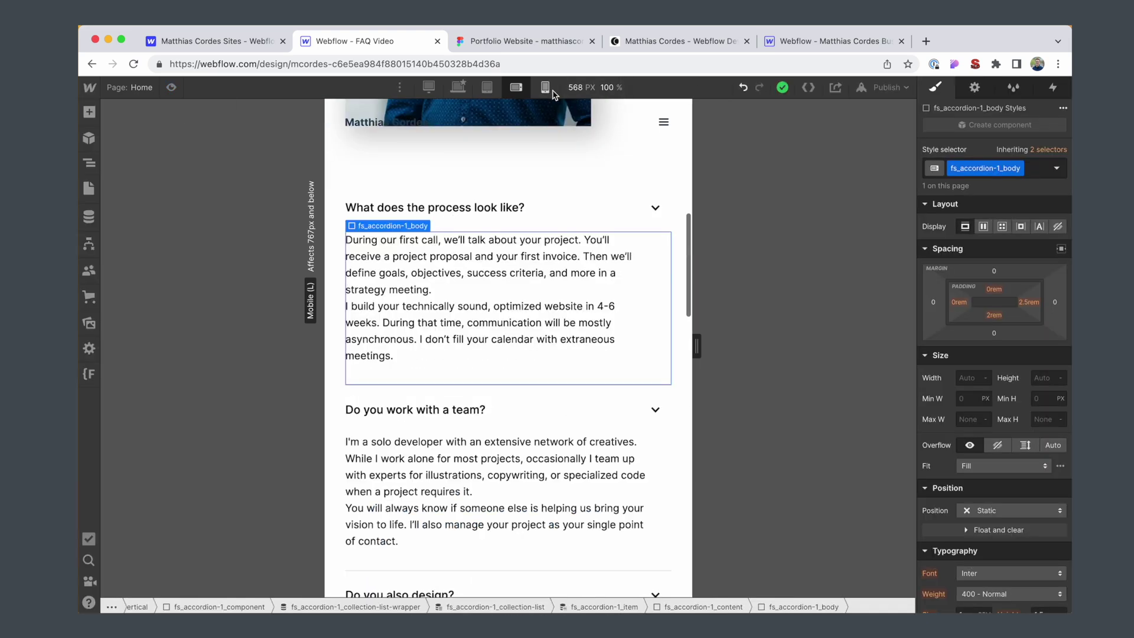
left_click(544, 87)
left_click(171, 87)
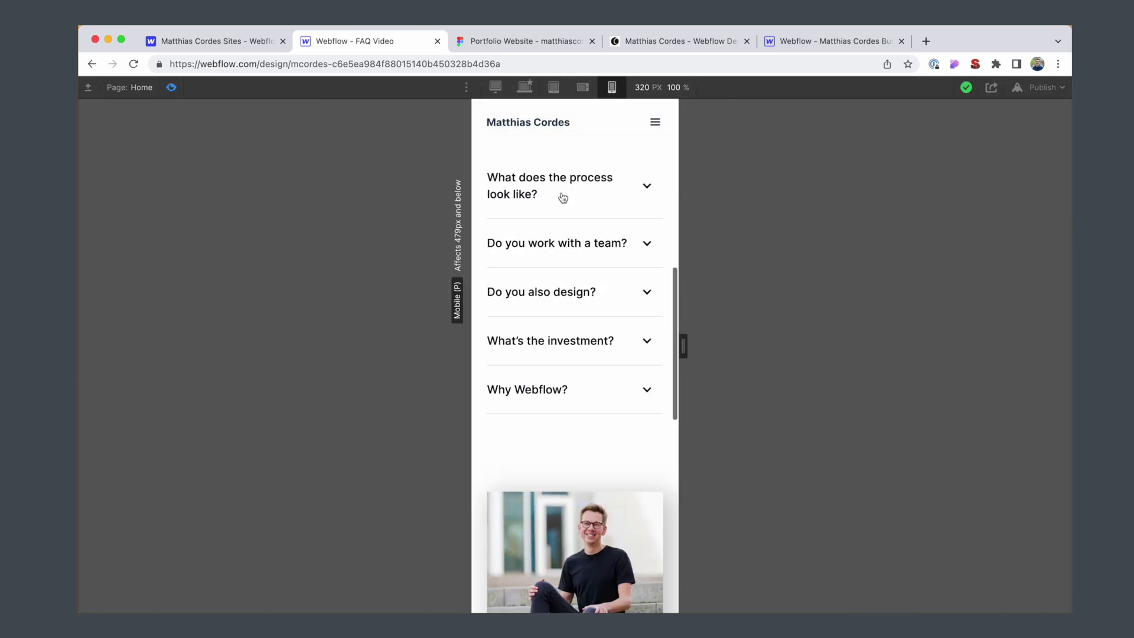
left_click(171, 87)
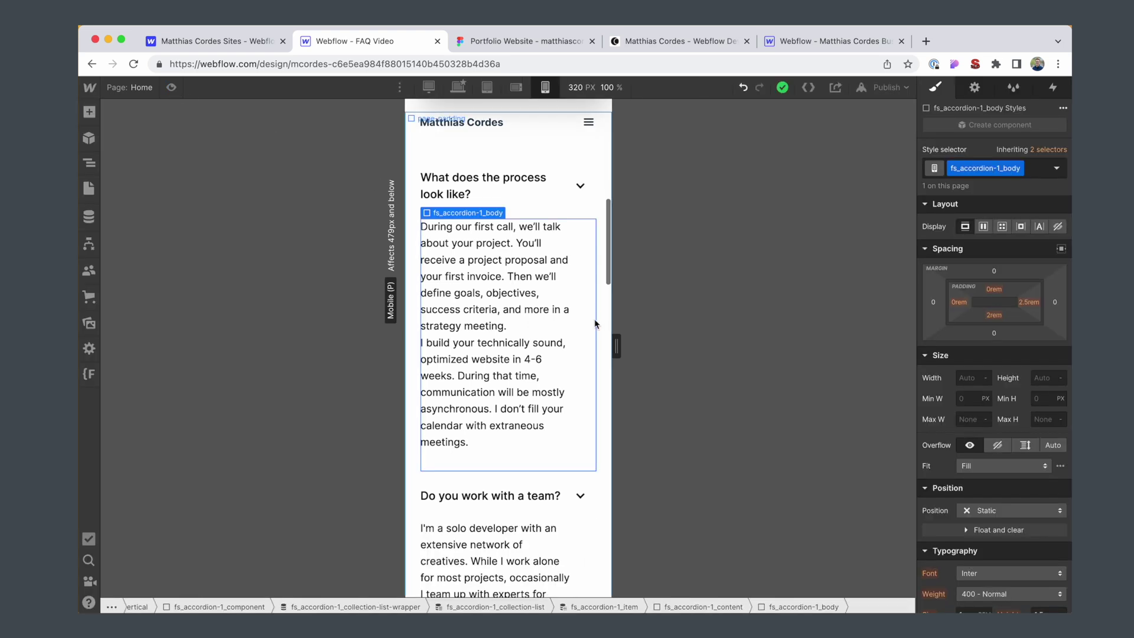
Set the right padding of fs_accordion-1_body to 0 for mobile portrait, check it at 479 px wide, and return to the desktop breakpoint
left_click(1028, 302)
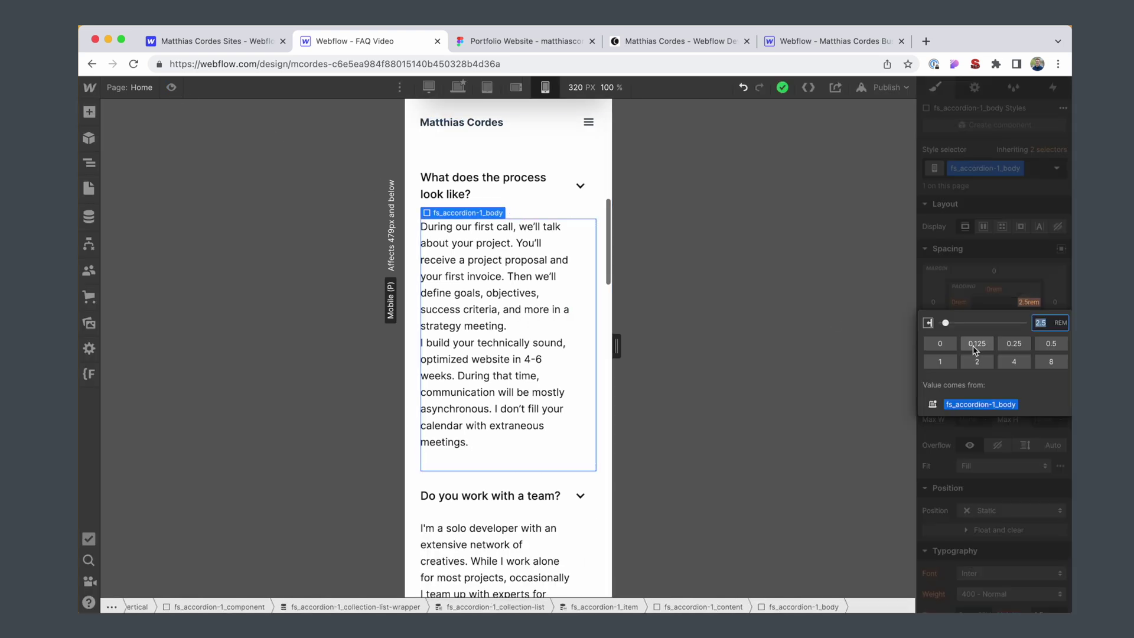
left_click(940, 343)
left_click_drag(617, 346, 681, 352)
left_click(543, 284)
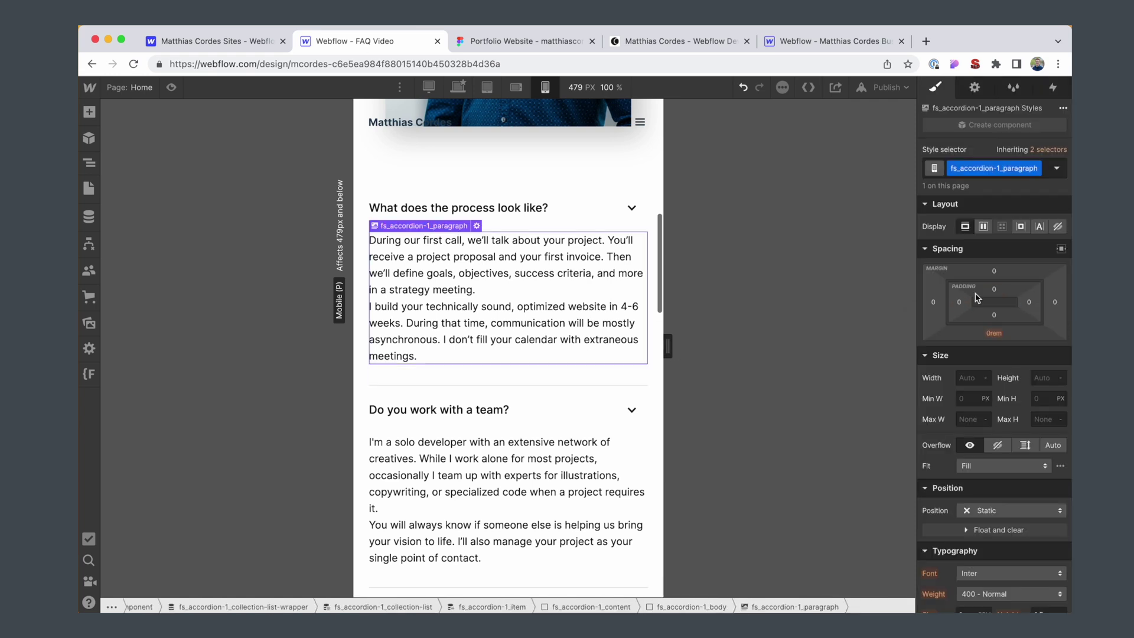
key("shift+1")
Examine the paragraph and list spacing in the FAQ answers on the live matthiascordes.com site
left_click(631, 48)
scroll(526, 307, "up", 10)
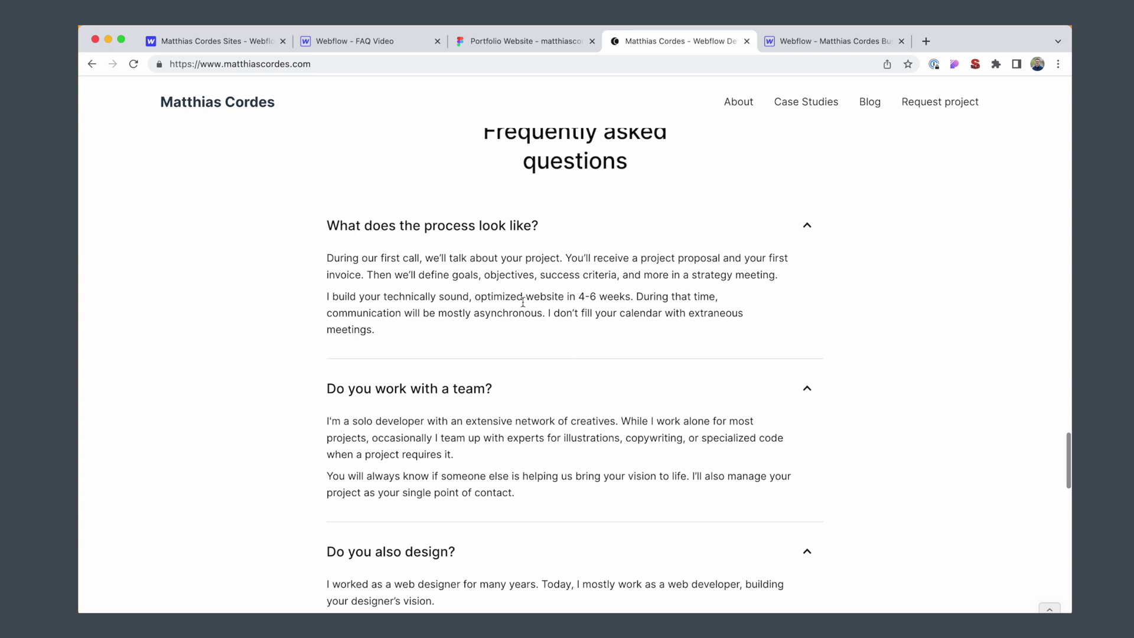
scroll(473, 310, "down", 3)
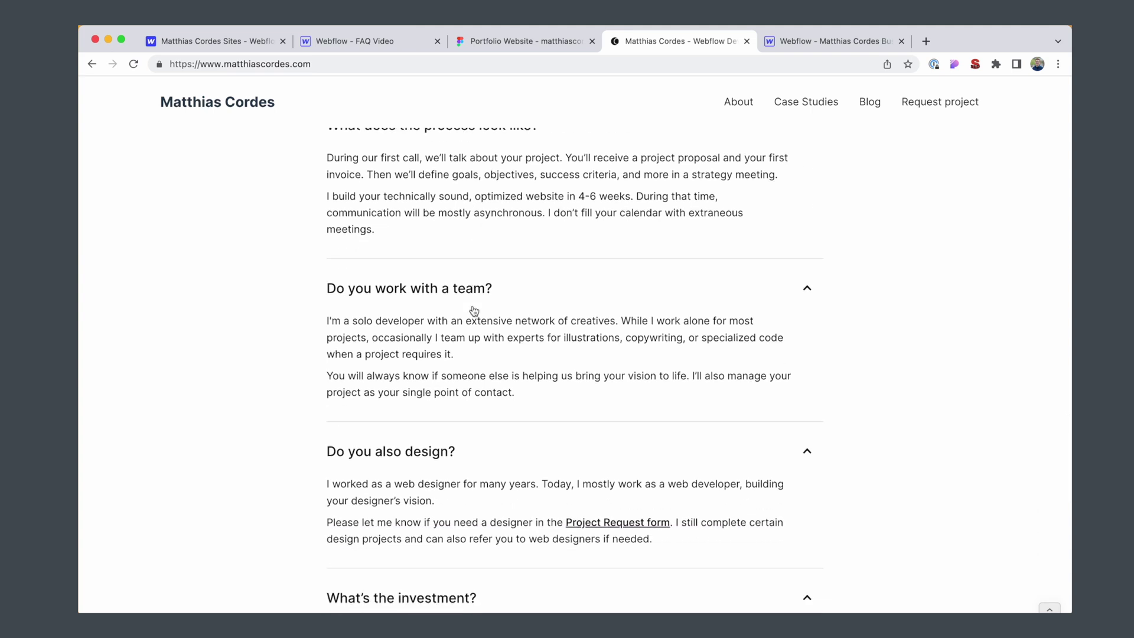
scroll(474, 310, "up", 2)
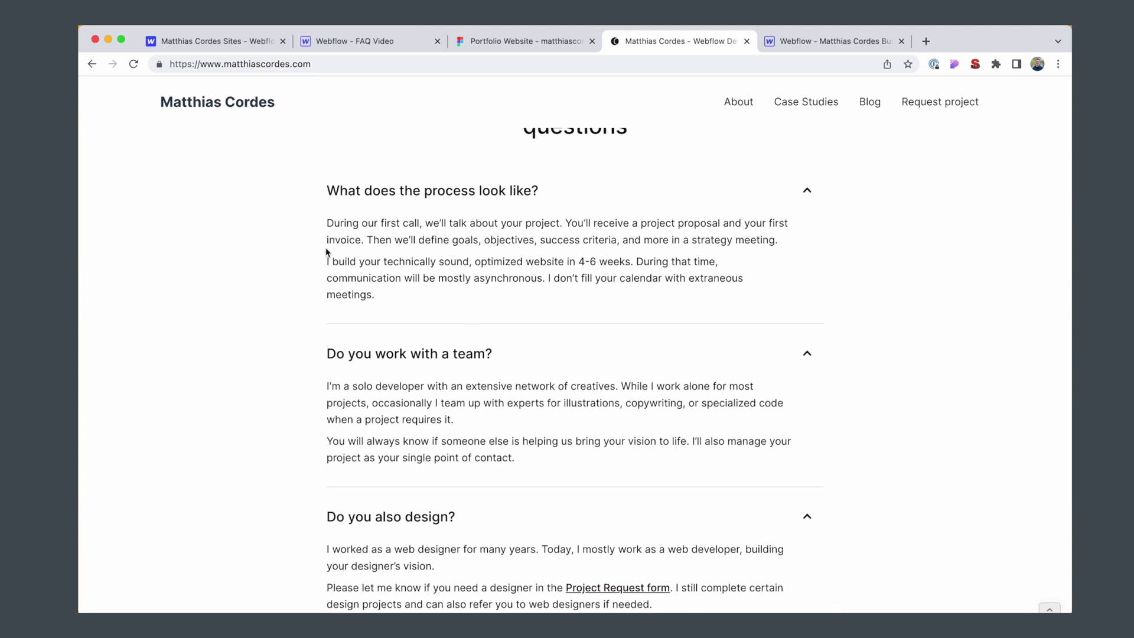
left_click_drag(326, 247, 380, 255)
left_click(374, 256)
scroll(355, 259, "down", 5)
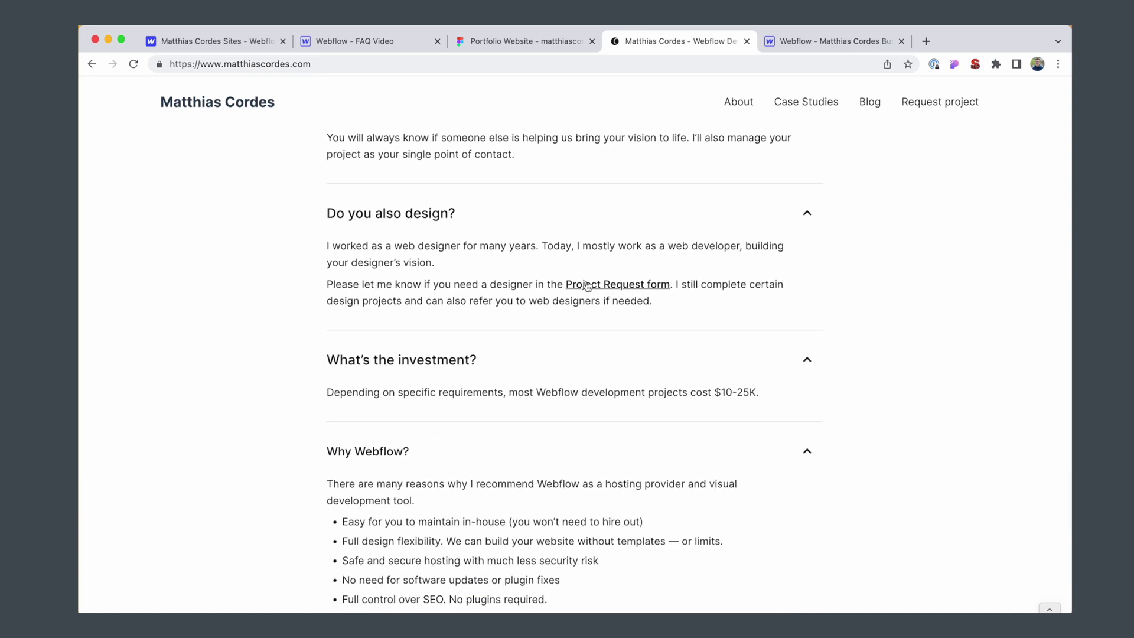
scroll(586, 286, "down", 2)
Return to the FAQ Video project and preview the paragraph and list spacing in several opened FAQ answers
left_click(381, 40)
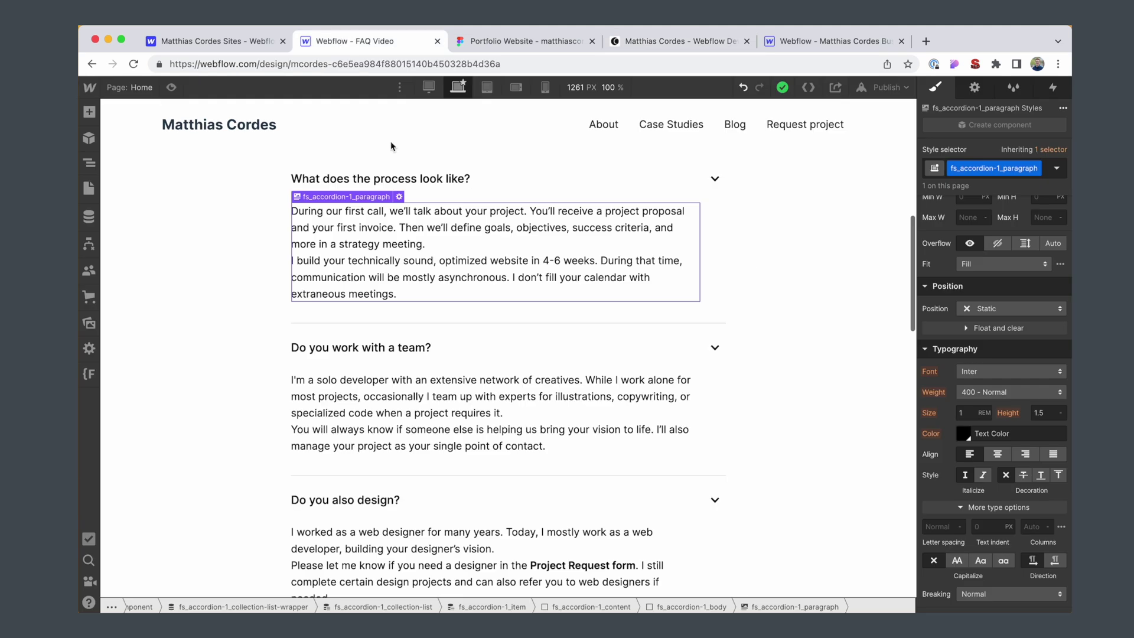
key("super+shift+p")
left_click(424, 340)
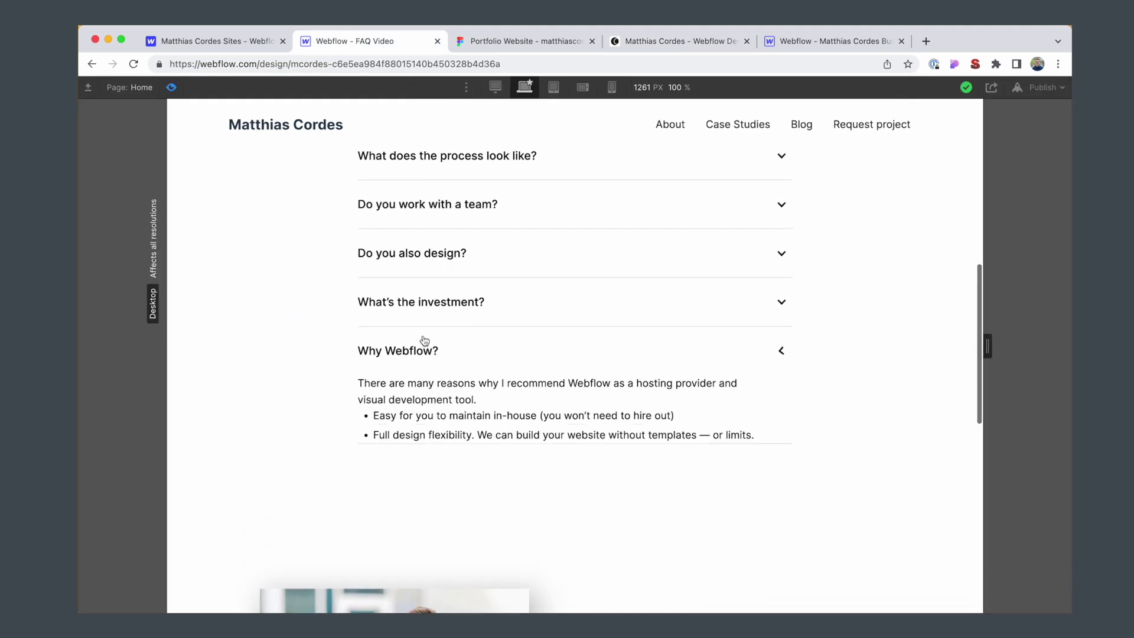
scroll(431, 331, "down", 2)
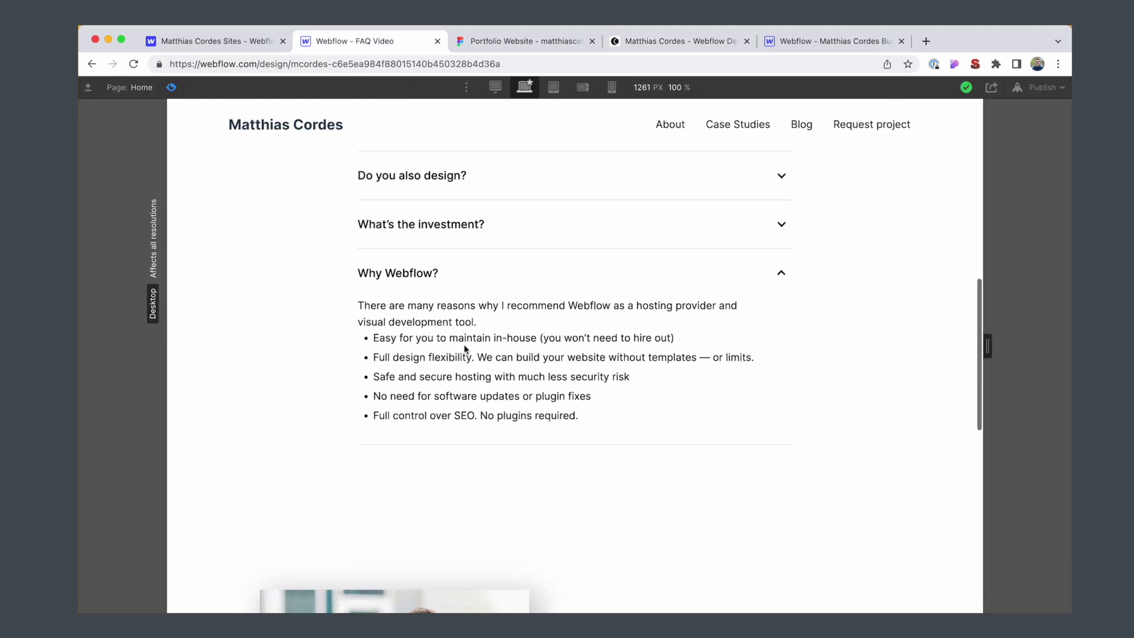
left_click(423, 235)
scroll(425, 237, "up", 2)
left_click(434, 223)
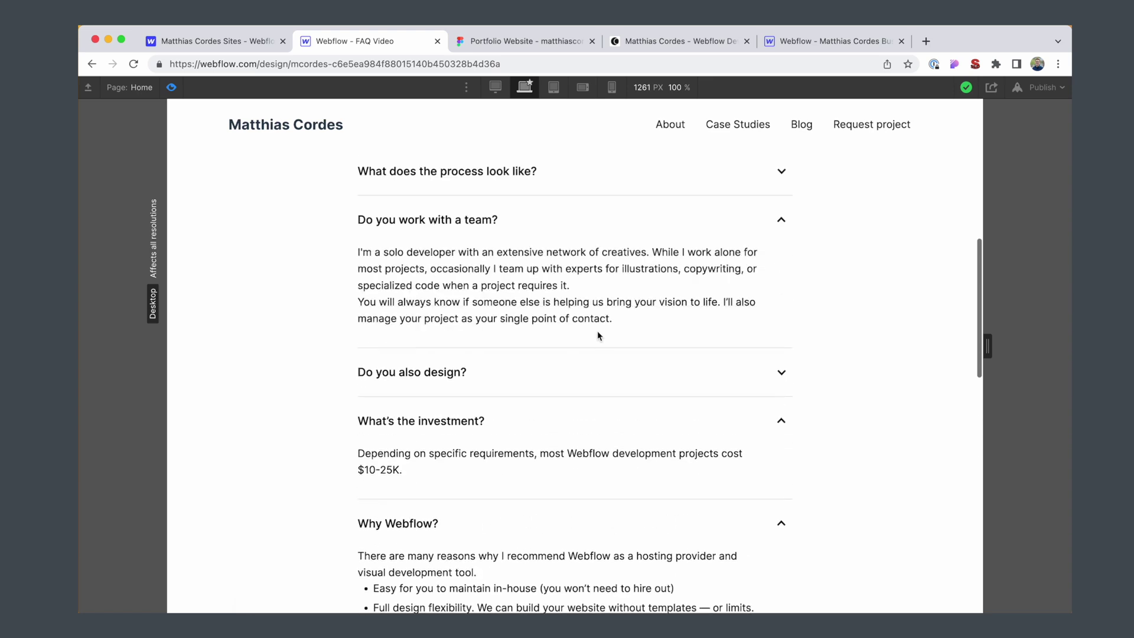
left_click(170, 88)
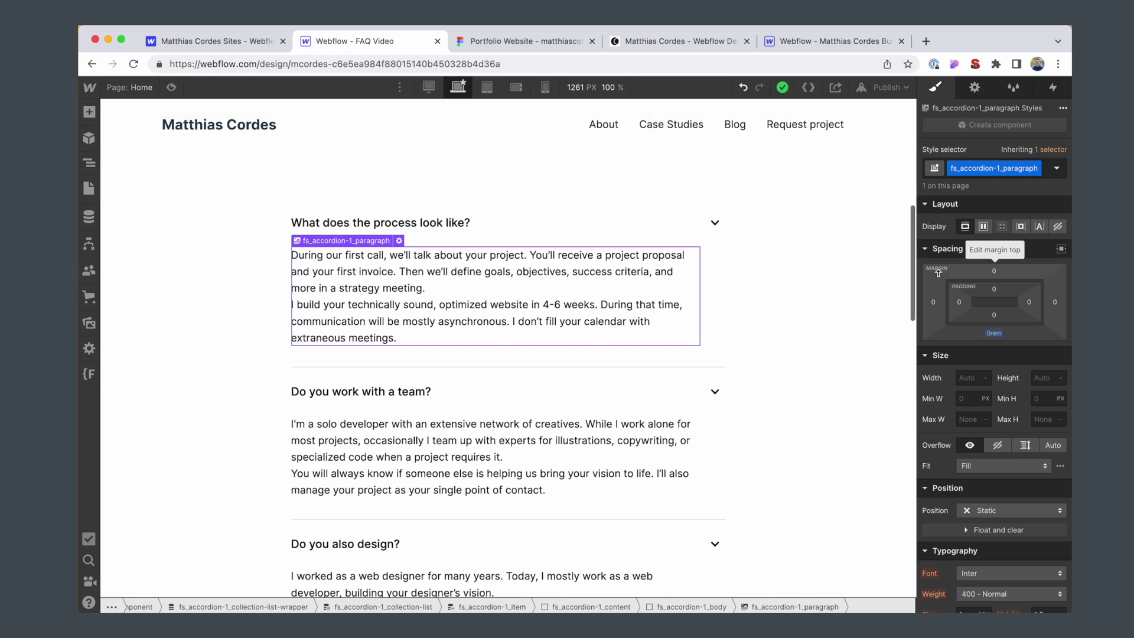
Insert a temporary Rich Text element at the end of fs_accordion-1_component, below the Why Webflow? item
left_click(397, 223)
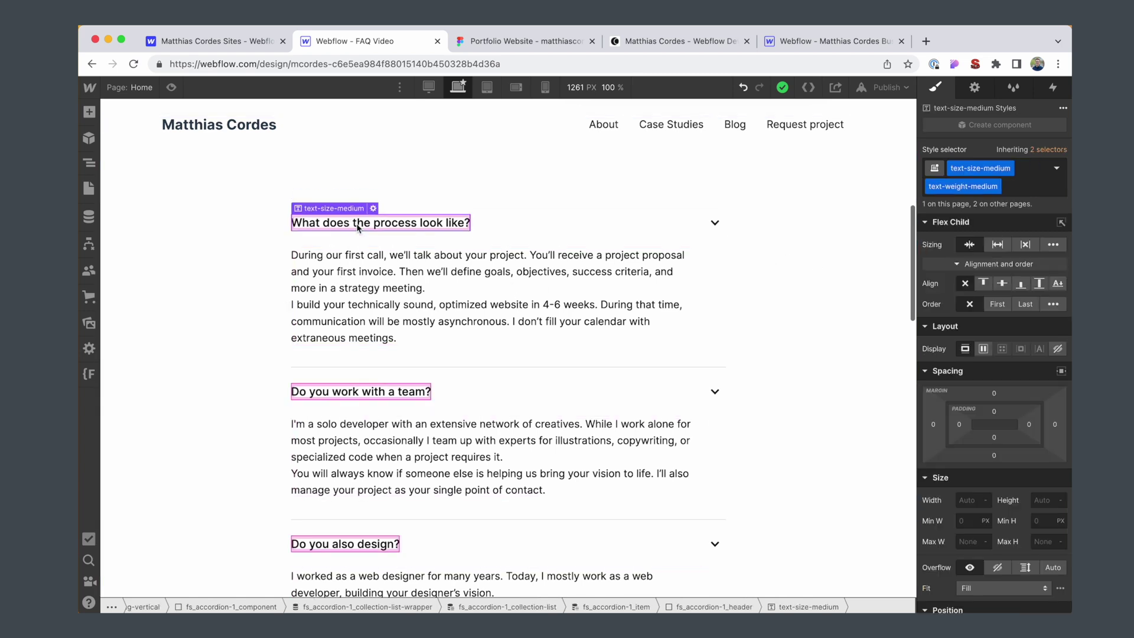
left_click(440, 283)
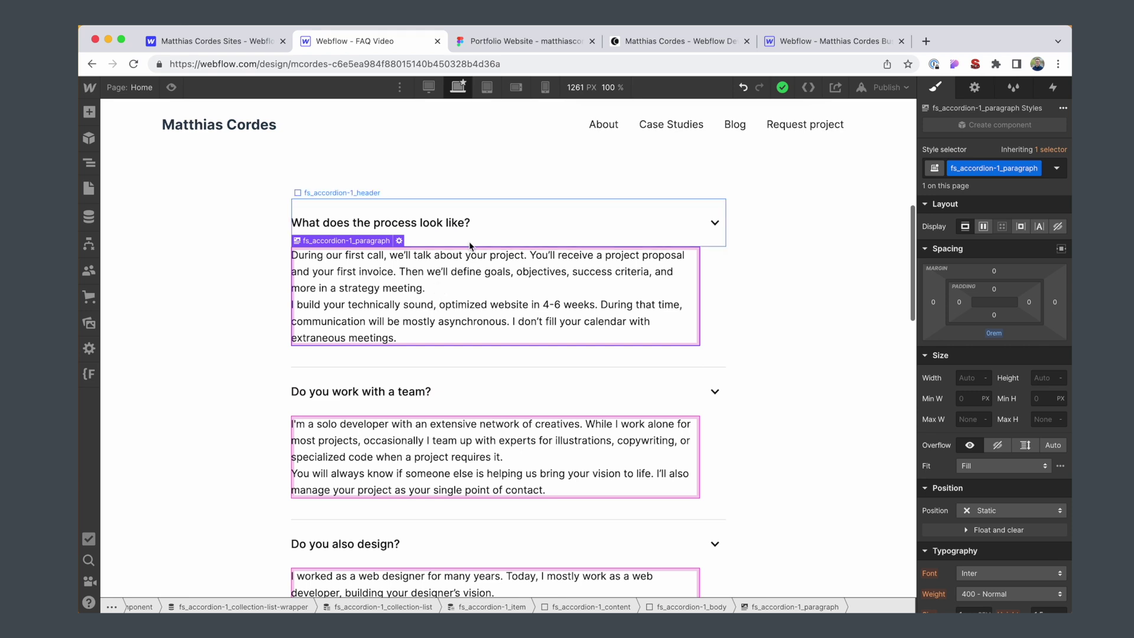
key("super+Up")
key("super+Up")
key("super+Up")
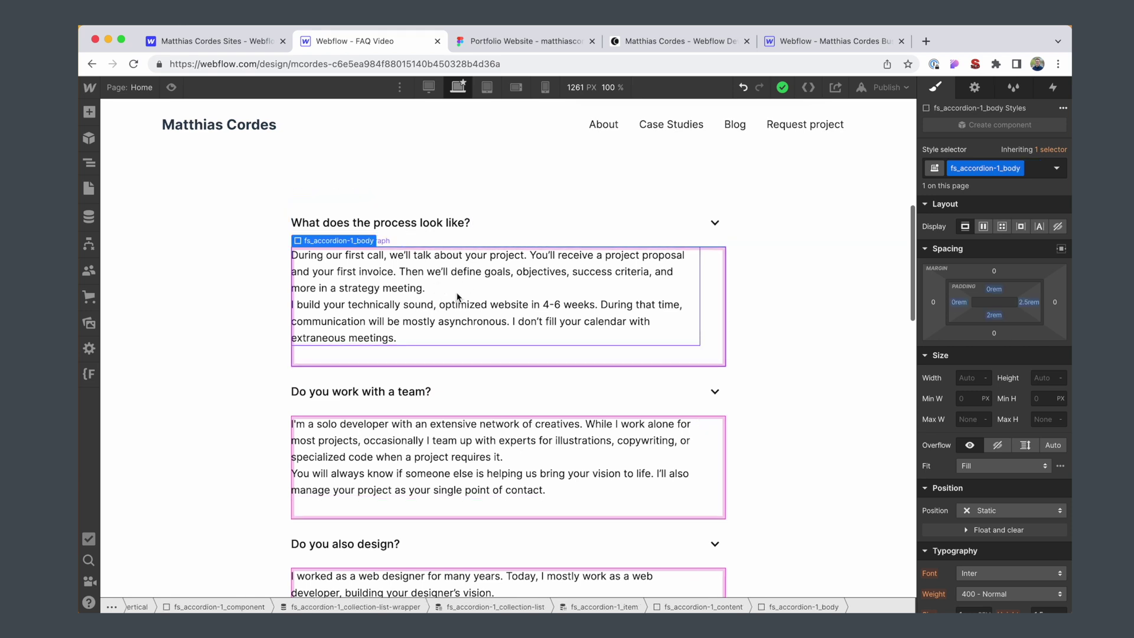
key("super+Up")
key("super+Up")
key("super+Up")
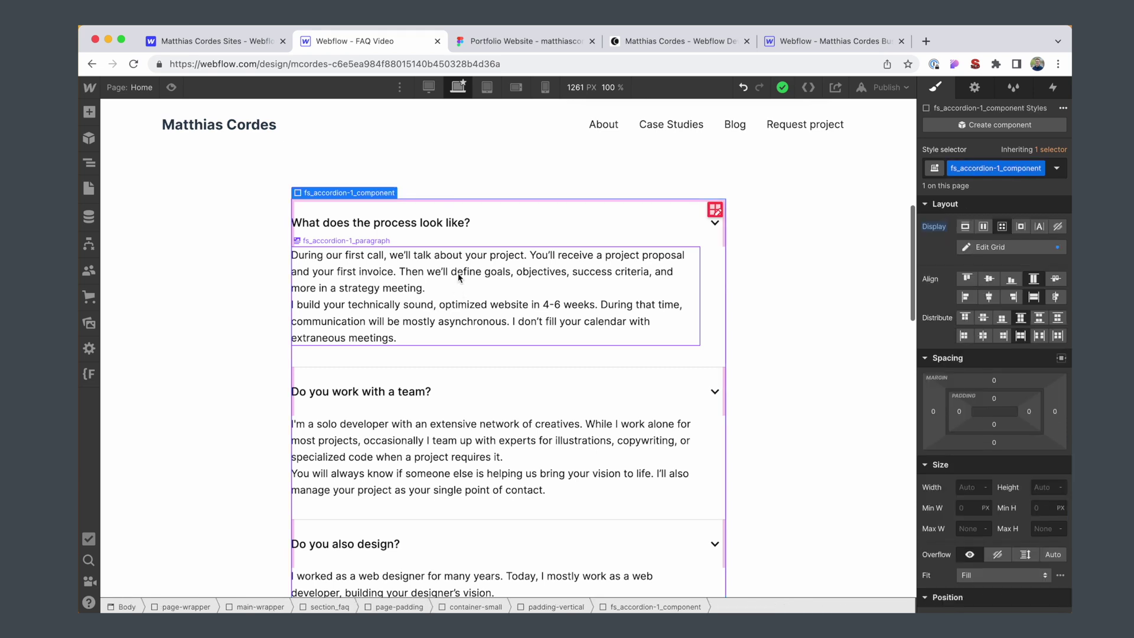
scroll(455, 274, "down", 10)
key("super+e")
type("rich")
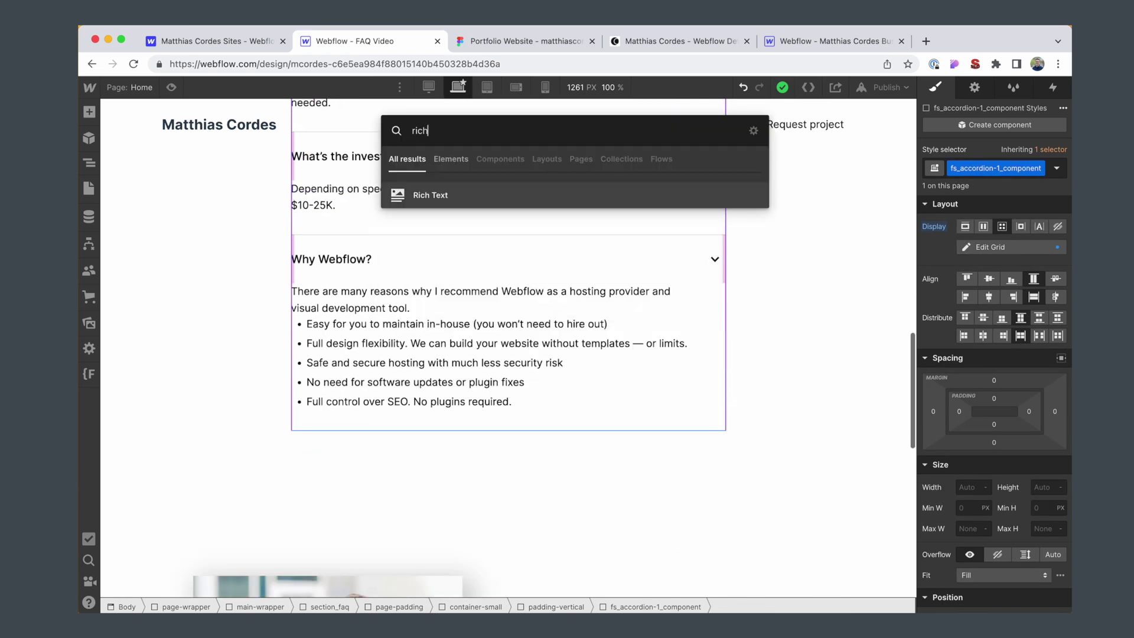
key("Return")
Apply the FAQ answers' class fs_accordion-1_paragraph to the new Rich Text element
left_click(360, 197)
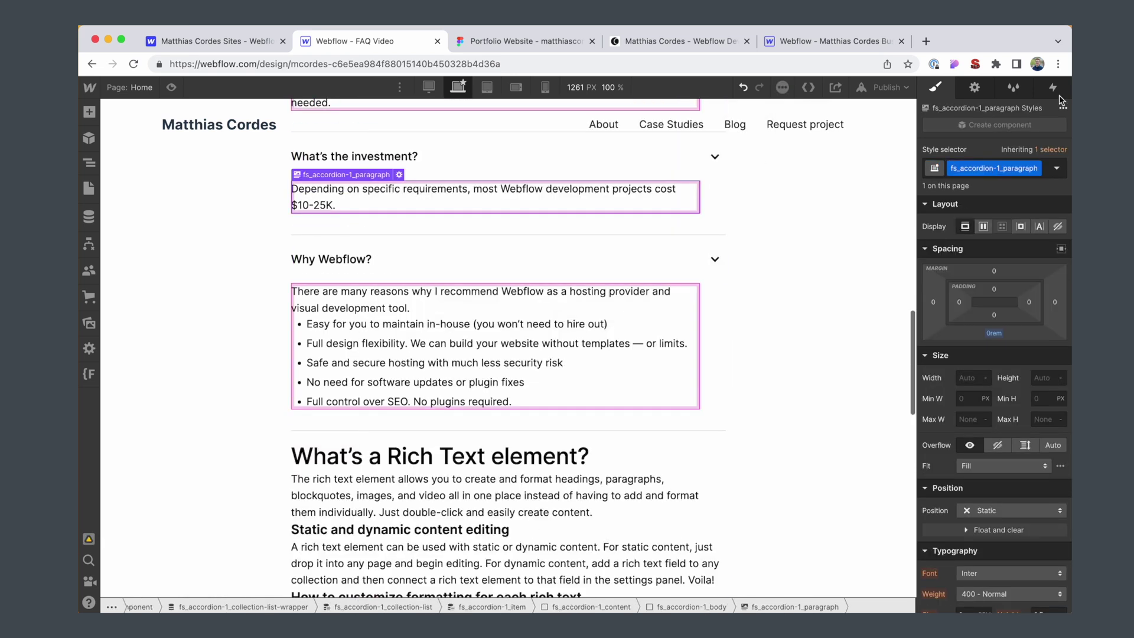
left_click(604, 455)
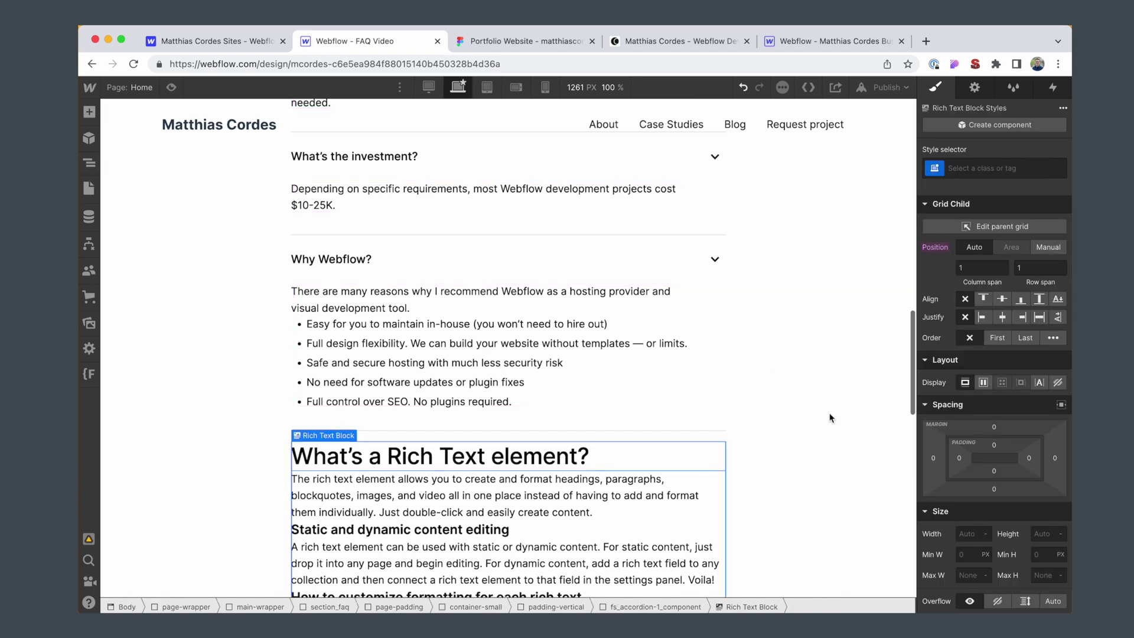
type("fs_accordion-1_paragraph")
key("Return")
Set the bottom margin of All Paragraphs nested inside fs_accordion-1_paragraph to 0.5 rem
scroll(583, 351, "down", 3)
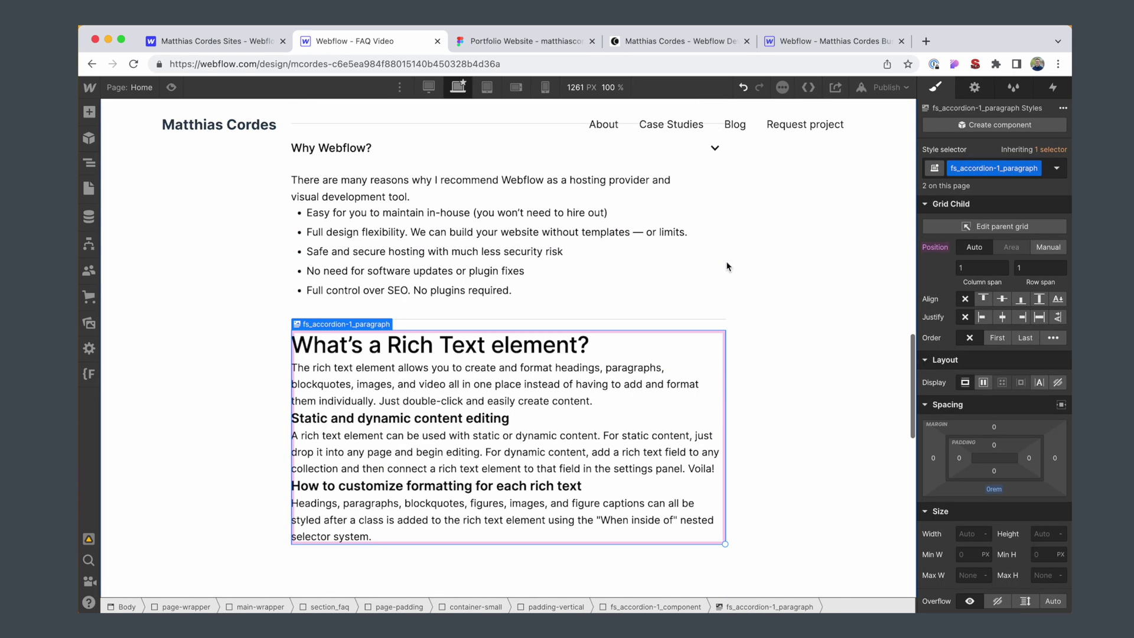
left_click(483, 298)
left_click(1026, 168)
left_click(963, 210)
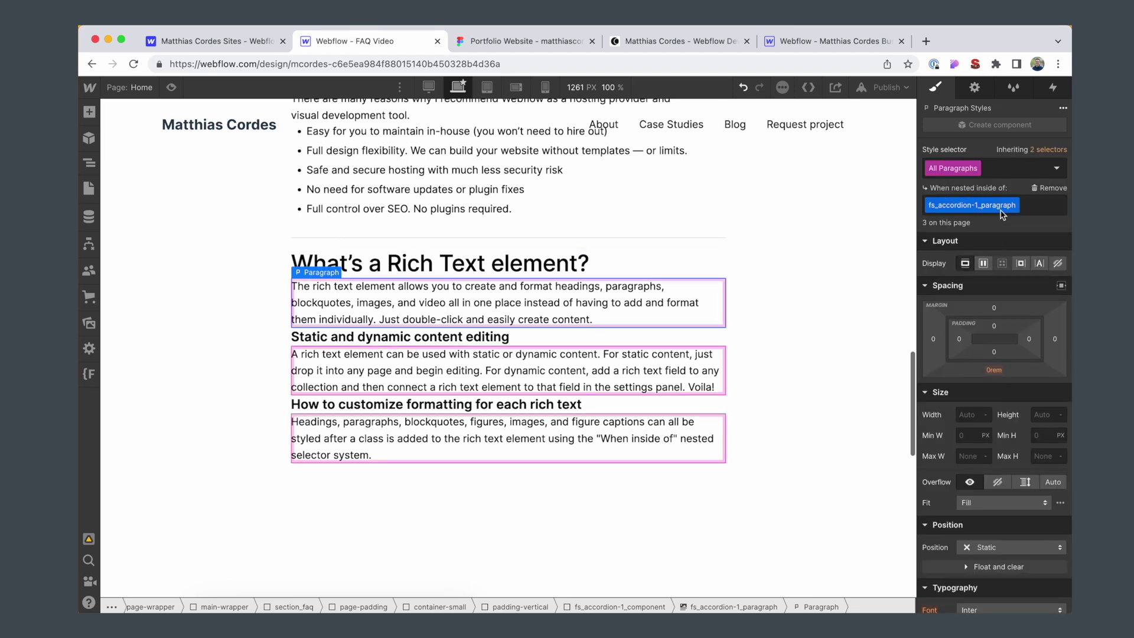
left_click(995, 371)
type(".5")
key("Return")
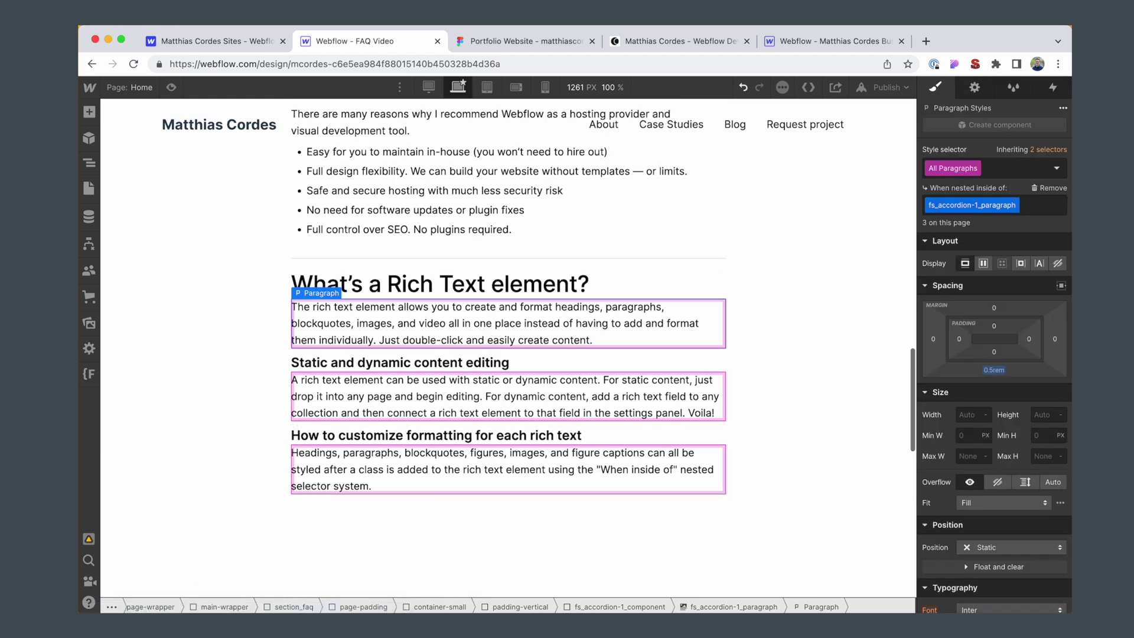
Examine the paragraph and list spacing across the FAQ answers above the temporary Rich Text element
scroll(557, 315, "up", 4)
scroll(555, 310, "up", 5)
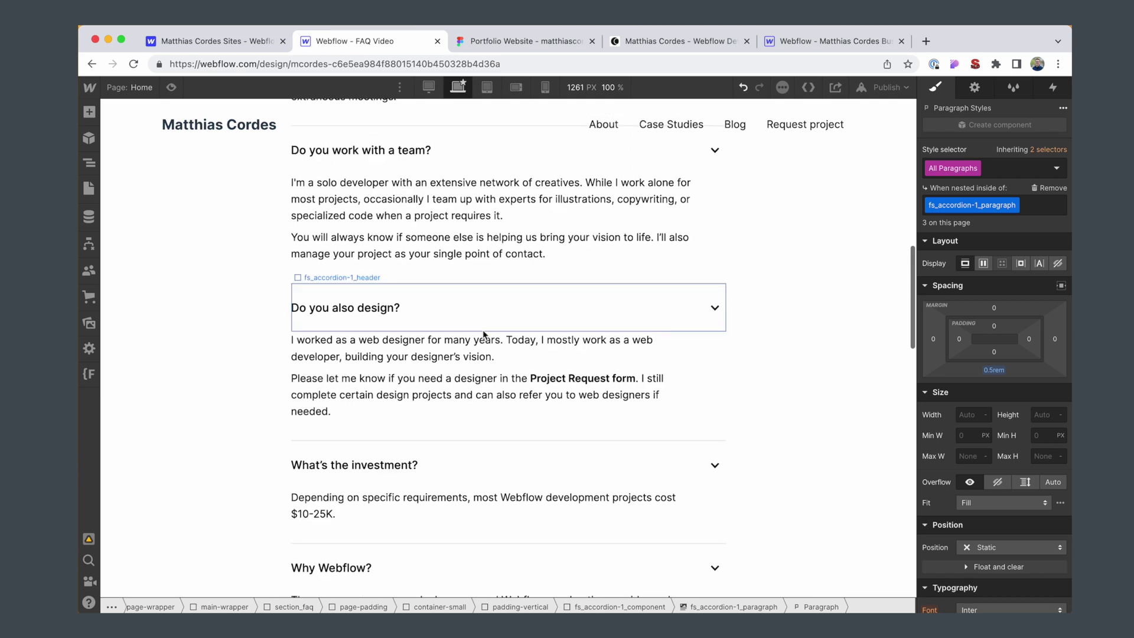
scroll(378, 321, "up", 3)
scroll(514, 366, "down", 9)
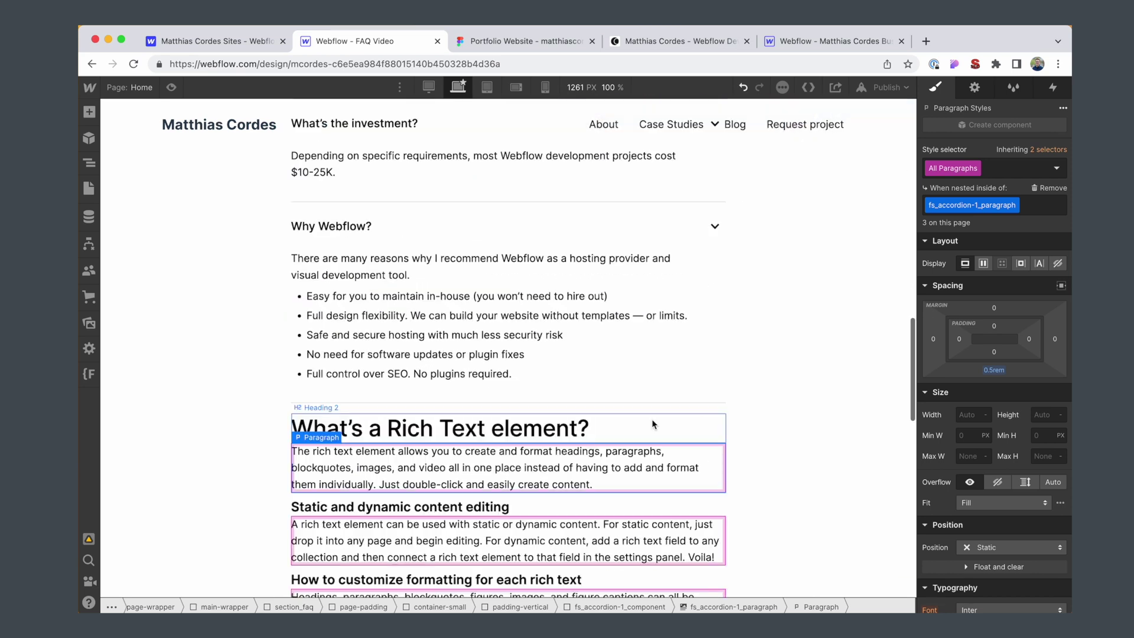
scroll(649, 415, "up", 5)
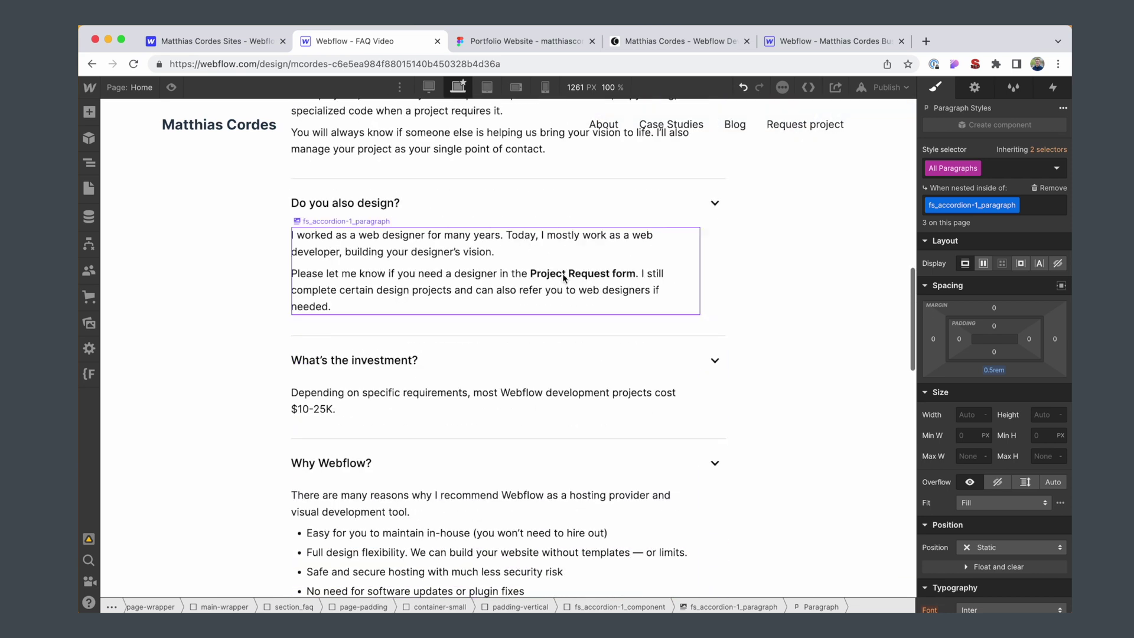
scroll(573, 272, "down", 6)
scroll(532, 355, "up", 3)
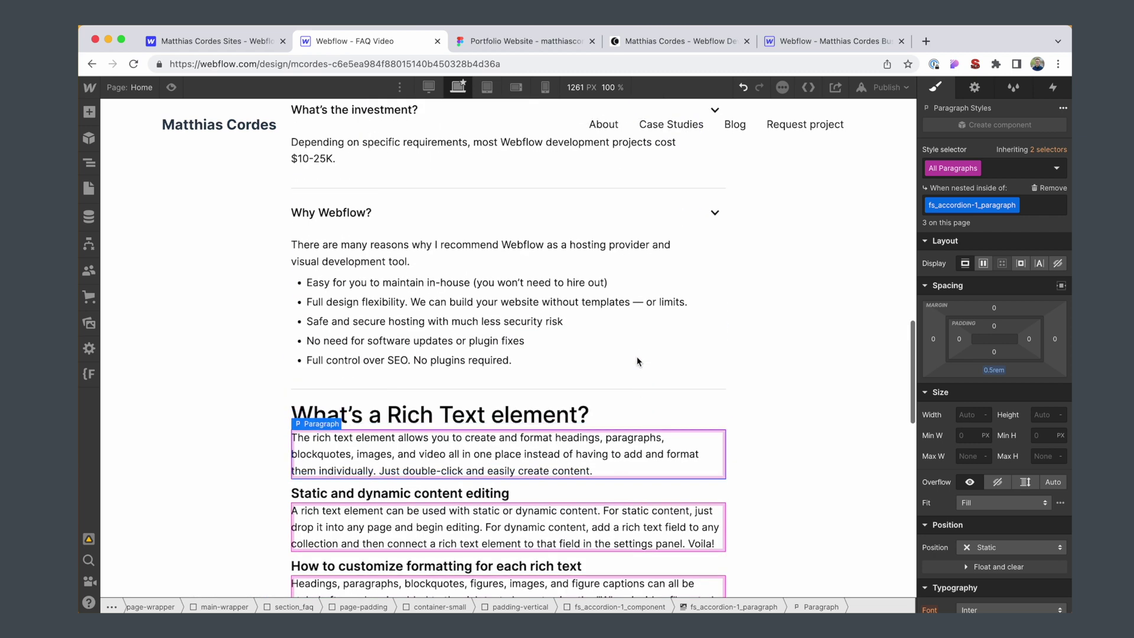
Link the words "place instead of" in the temporary Rich Text's first paragraph to the About page
left_click(496, 456)
left_click_drag(495, 457, 571, 456)
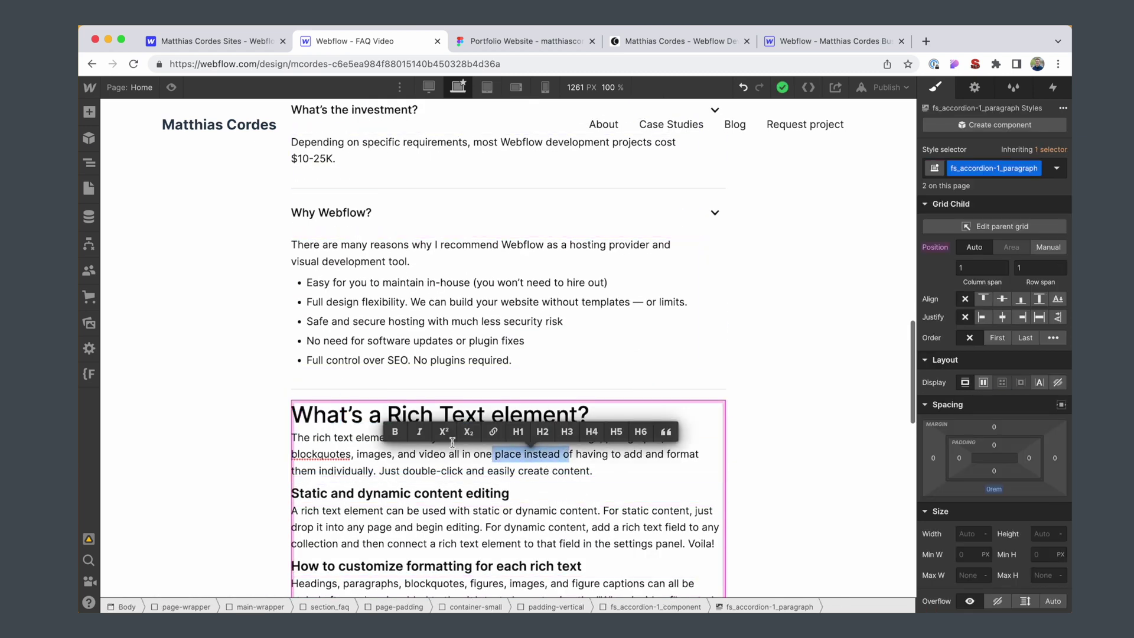
key("super+k")
left_click(577, 431)
left_click(443, 433)
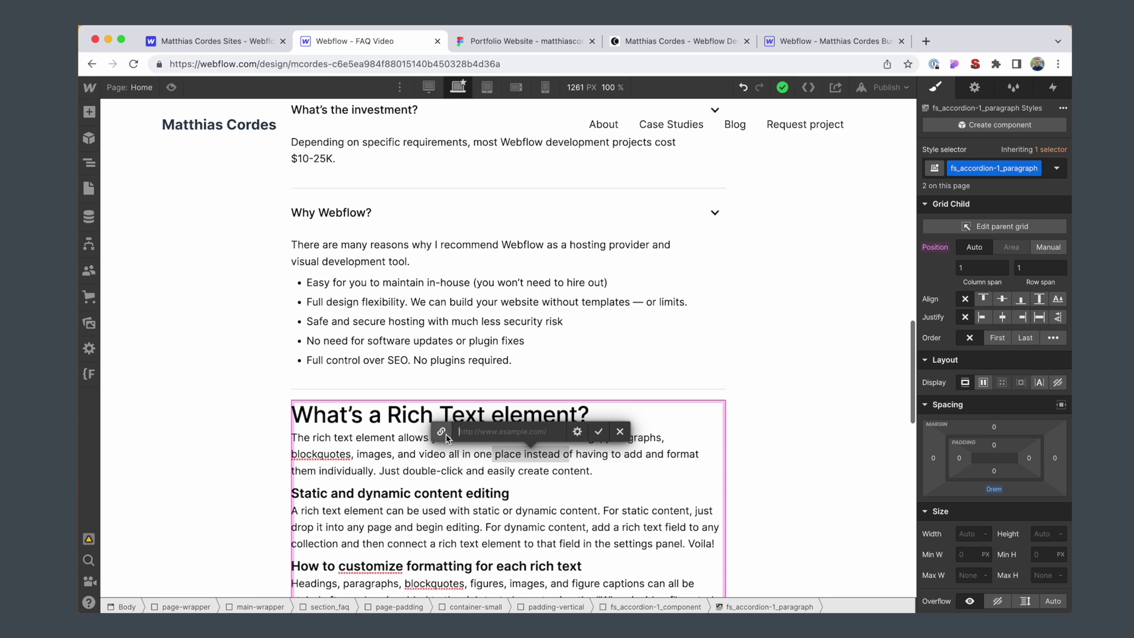
left_click(442, 432)
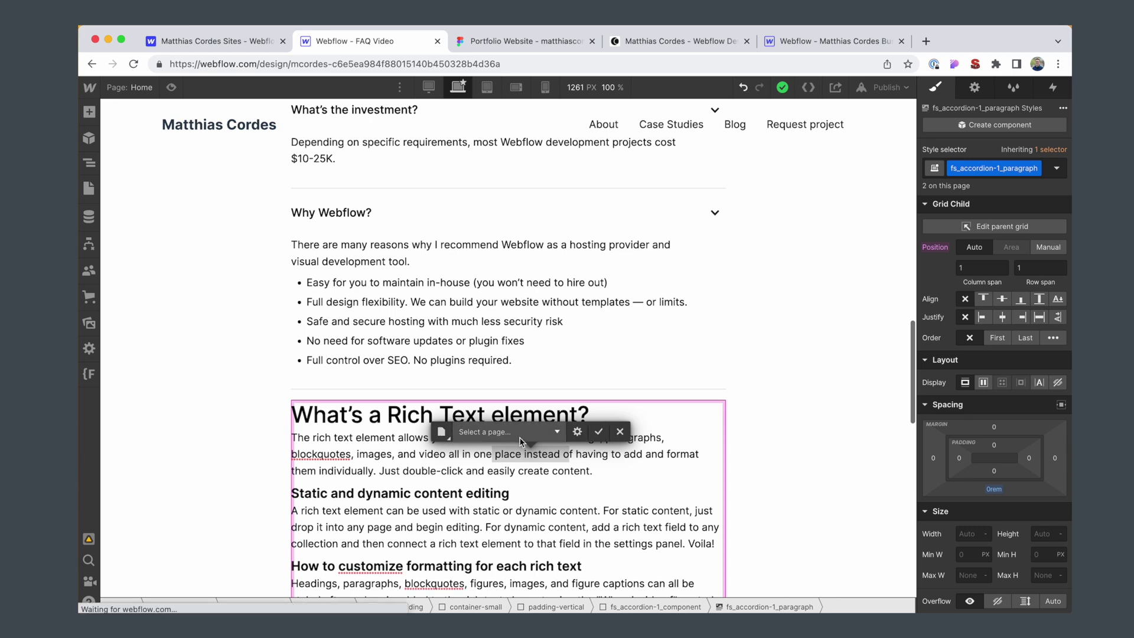
left_click(495, 461)
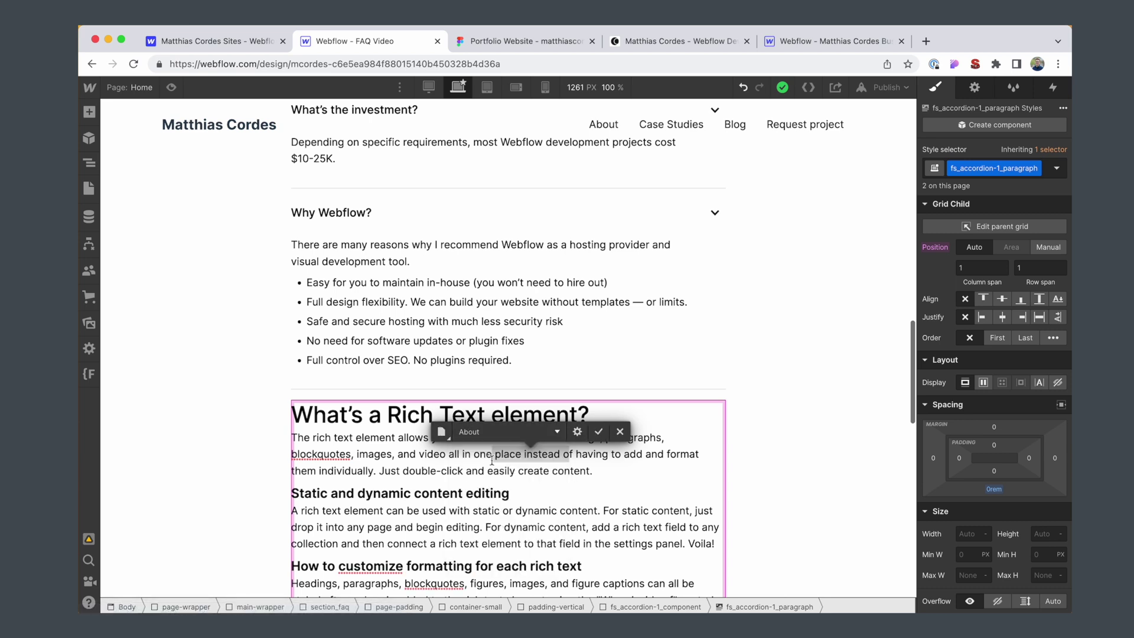
left_click(599, 431)
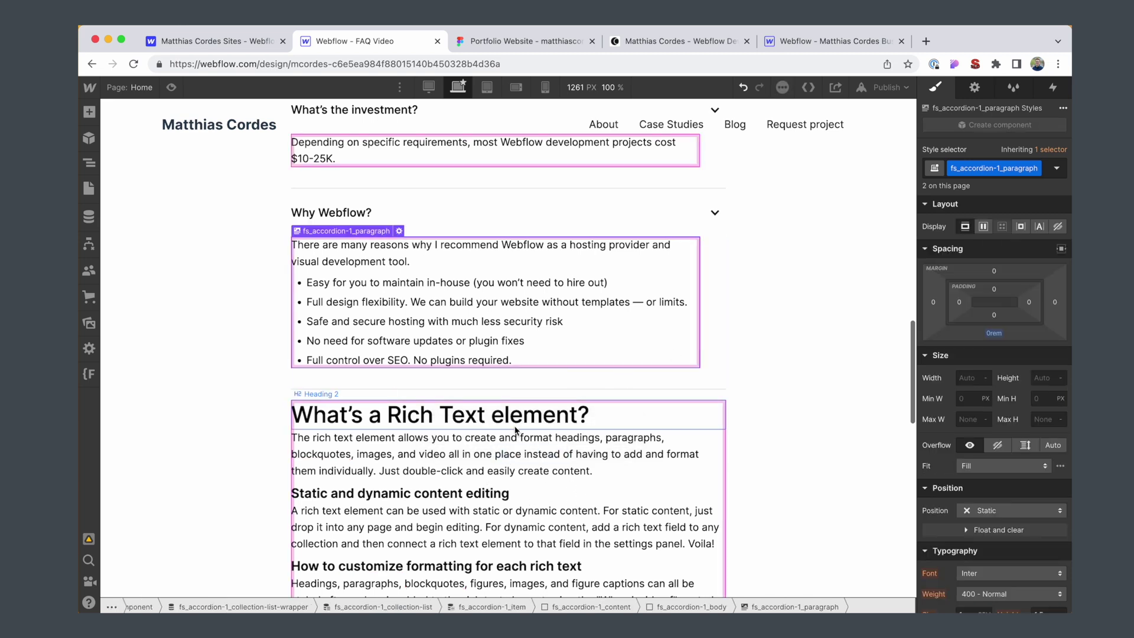
Nest the All Links selector inside fs_accordion-1_paragraph and set its font weight to 400 - Normal
left_click(516, 455)
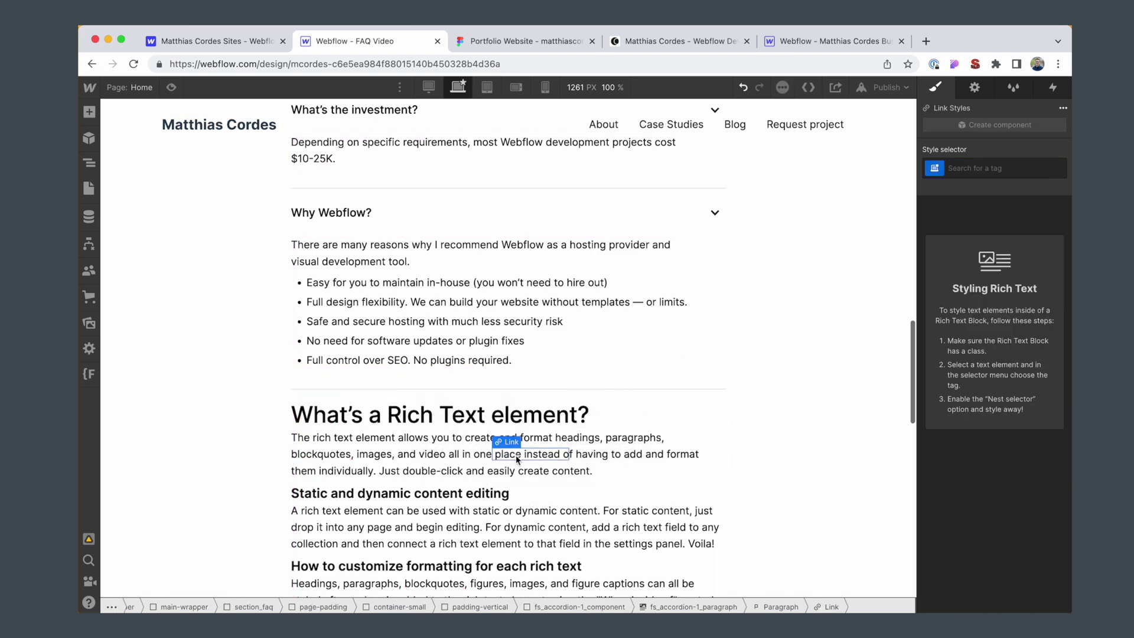
left_click(985, 165)
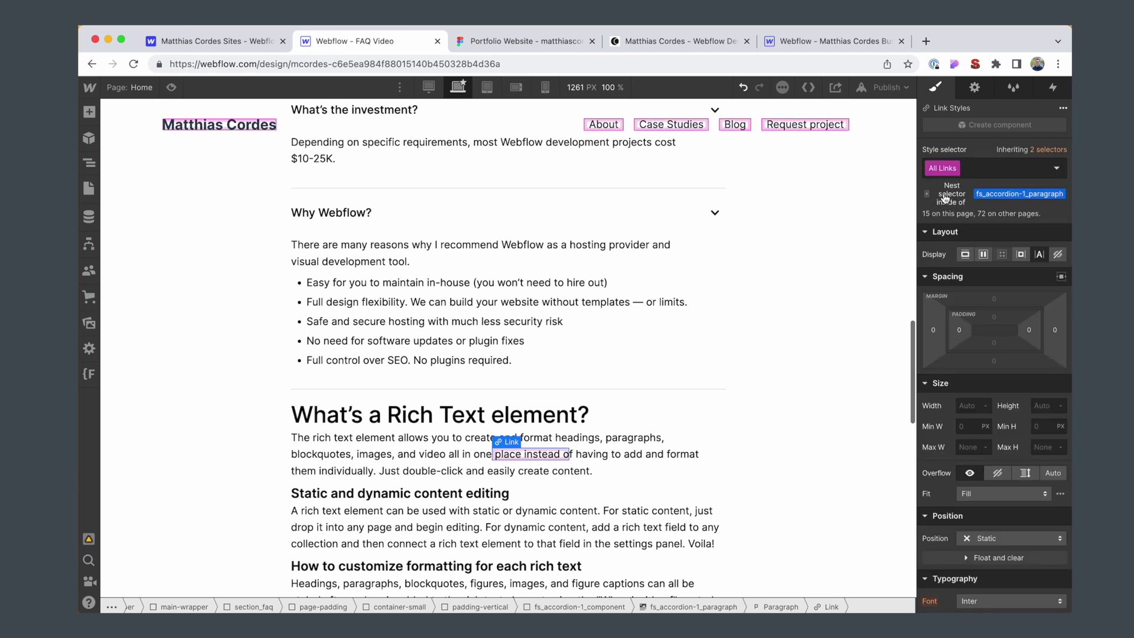
left_click(945, 197)
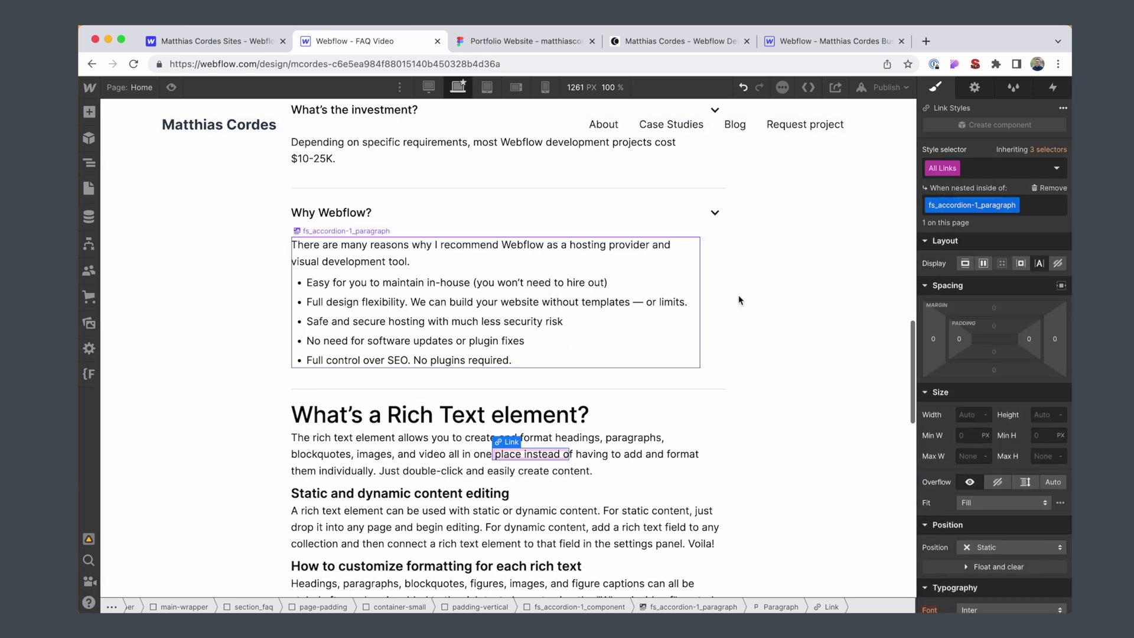
scroll(1005, 377, "down", 5)
left_click(995, 377)
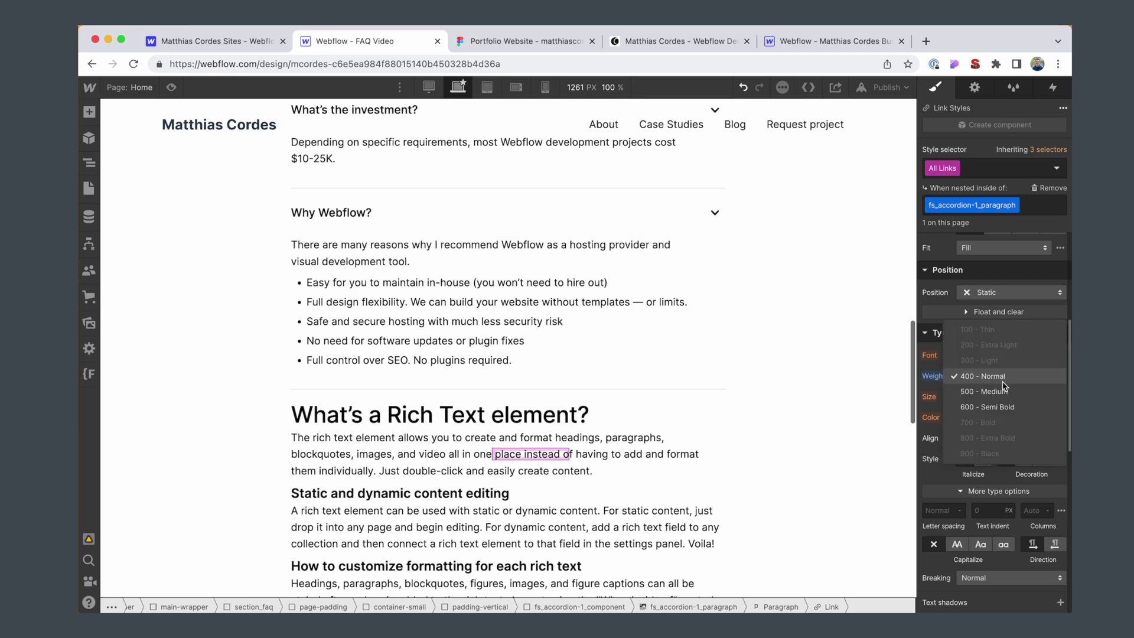
left_click(1002, 379)
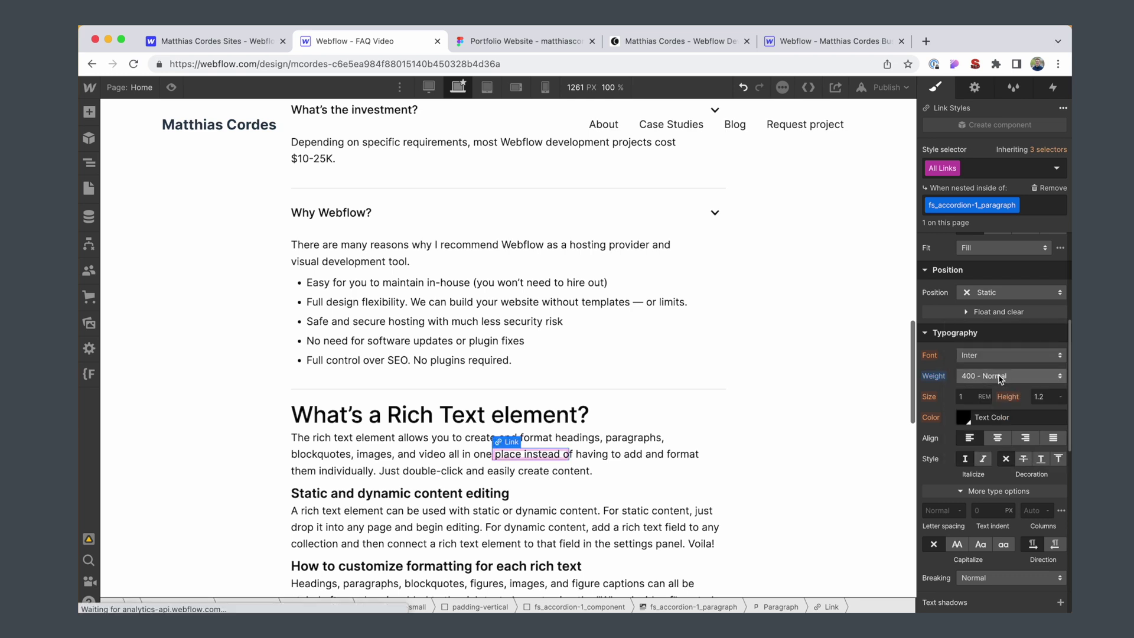
Set the text color of All Links nested inside fs_accordion-1_paragraph to the blue #0676da
left_click(963, 420)
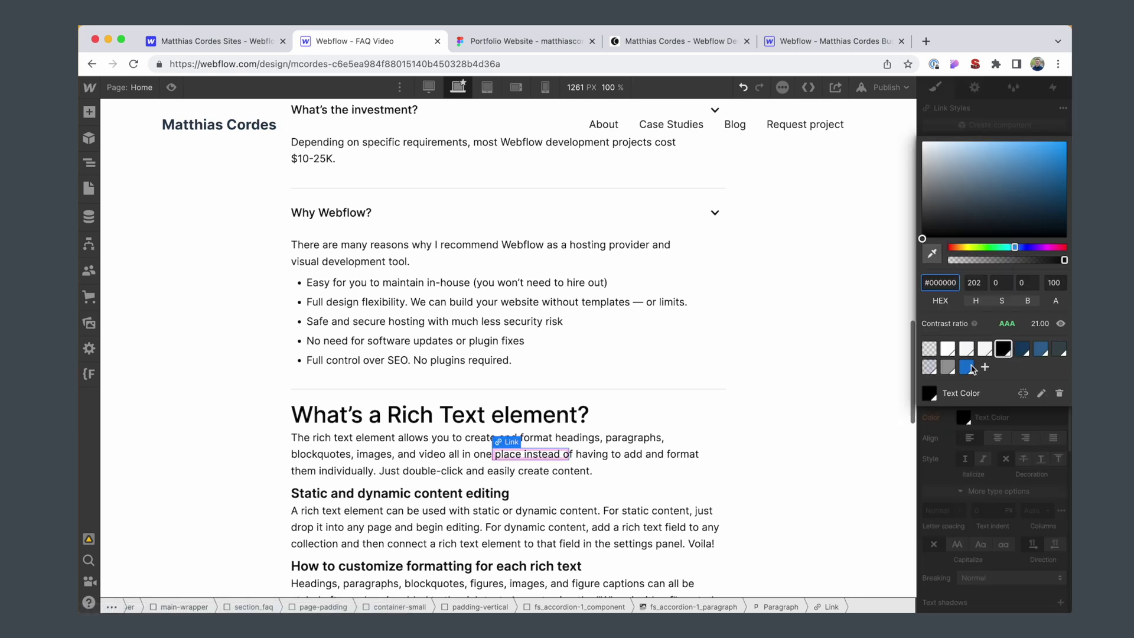
left_click(966, 367)
left_click_drag(1055, 158, 1064, 159)
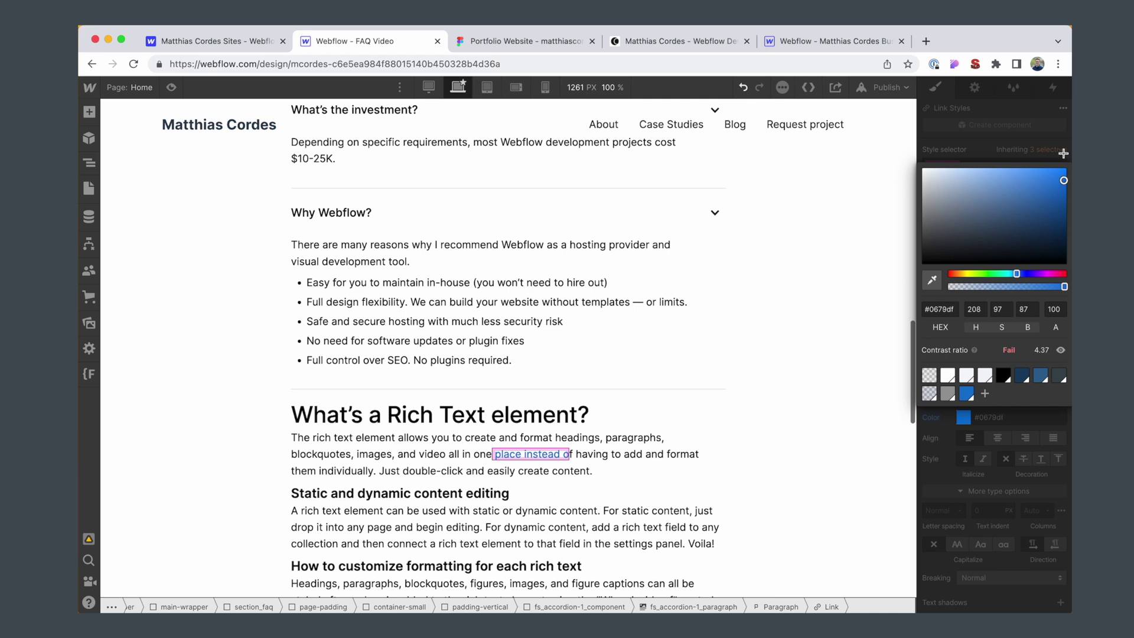
left_click_drag(1063, 154, 1063, 156)
left_click(964, 421)
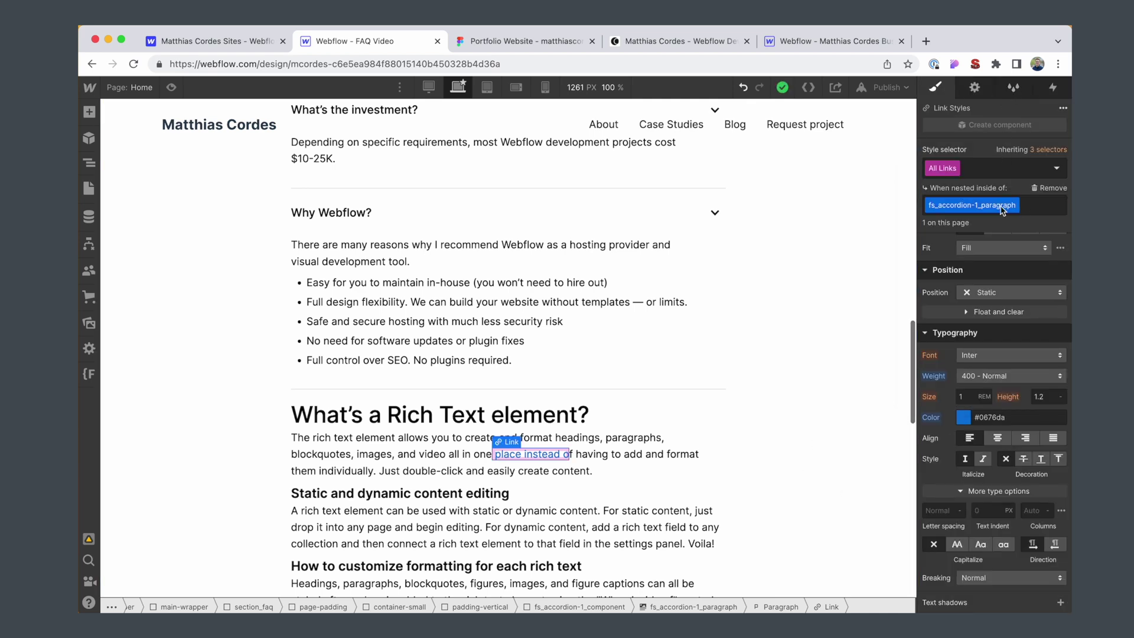
Give the Hover state of All Links nested inside fs_accordion-1_paragraph an underline
scroll(505, 374, "up", 5)
scroll(586, 377, "down", 6)
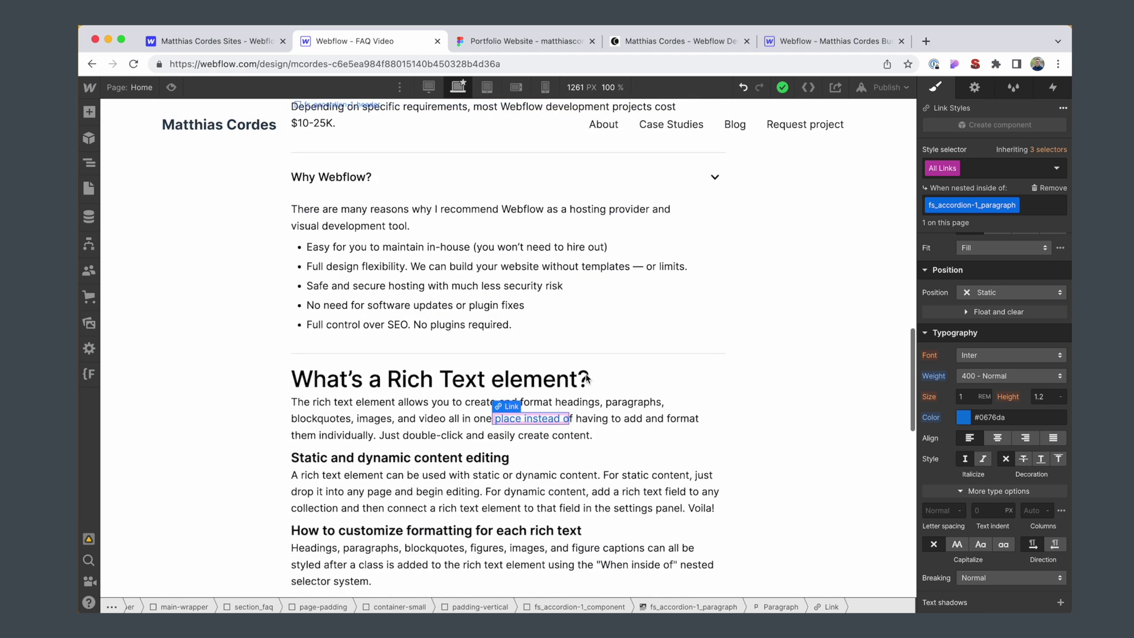
left_click(1061, 171)
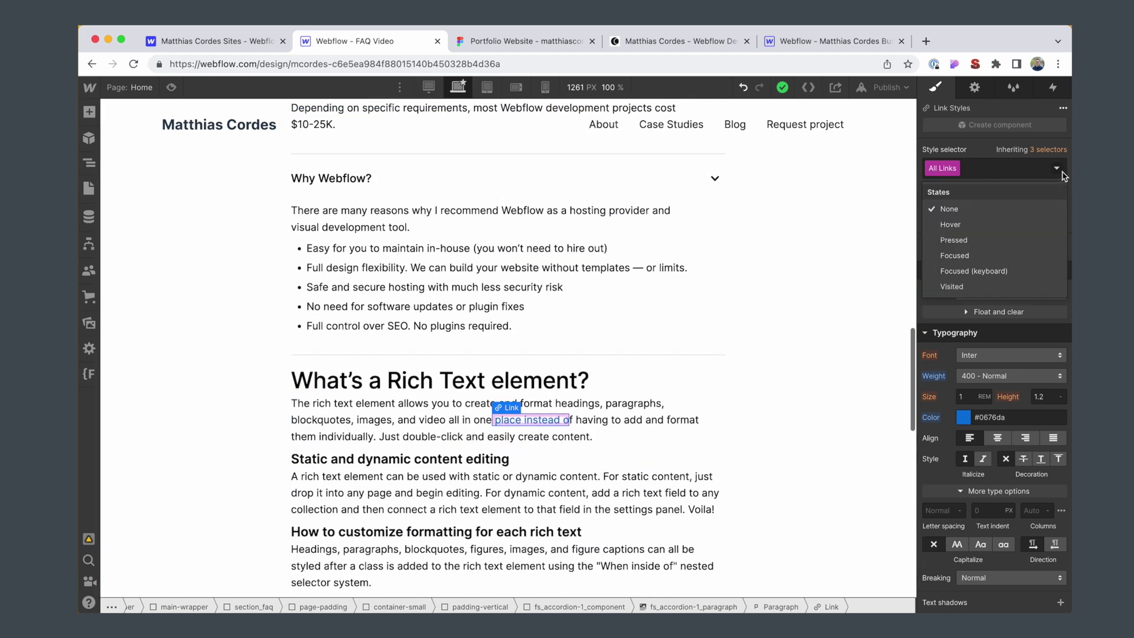
left_click(950, 224)
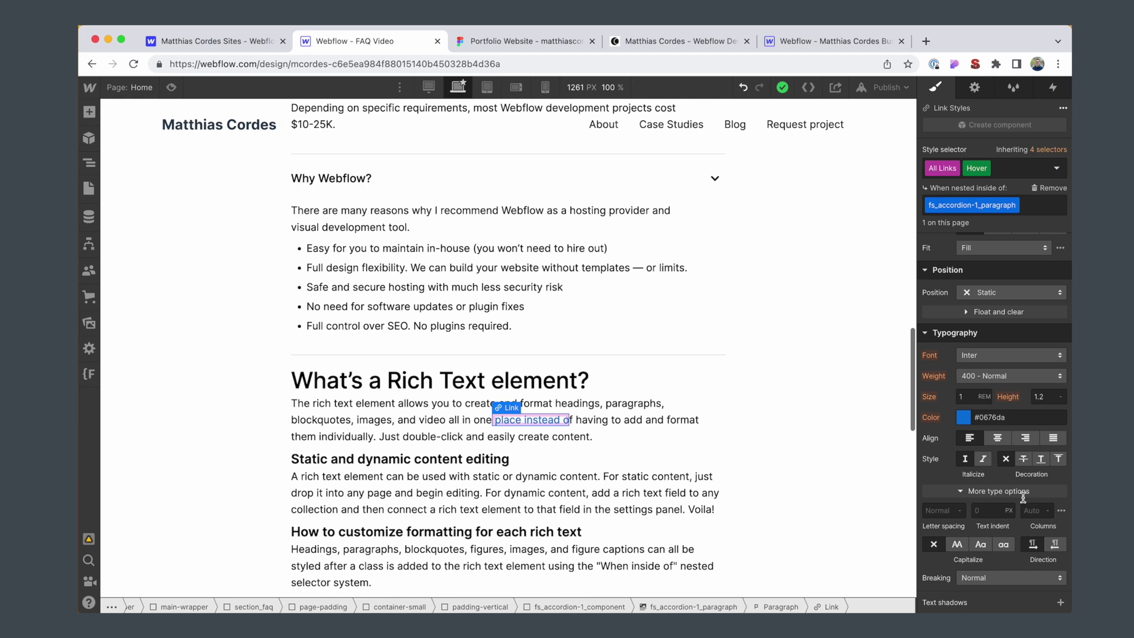
left_click(1041, 460)
Preview the page and check the link's hover style in the "Do you also design?" answer
key("Escape")
key("super+shift+p")
scroll(686, 369, "down", 15)
left_click(560, 329)
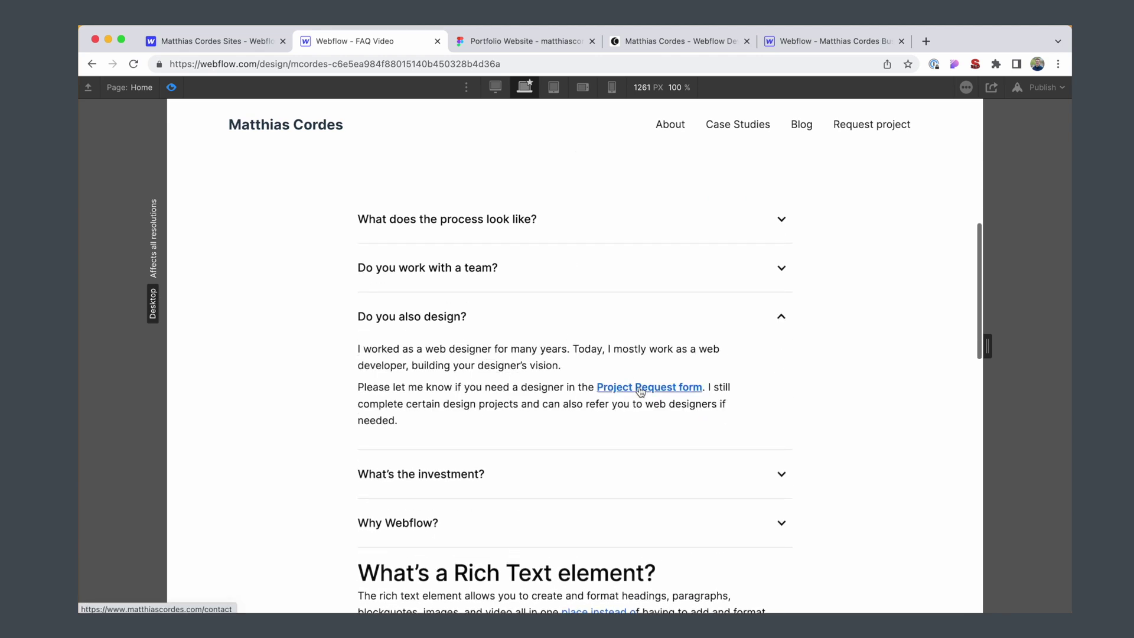
Leave the preview and delete the temporary Rich Text element below the Why Webflow? item
key("super+shift+p")
left_click(664, 345)
key("Escape")
key("Delete")
scroll(664, 367, "up", 10)
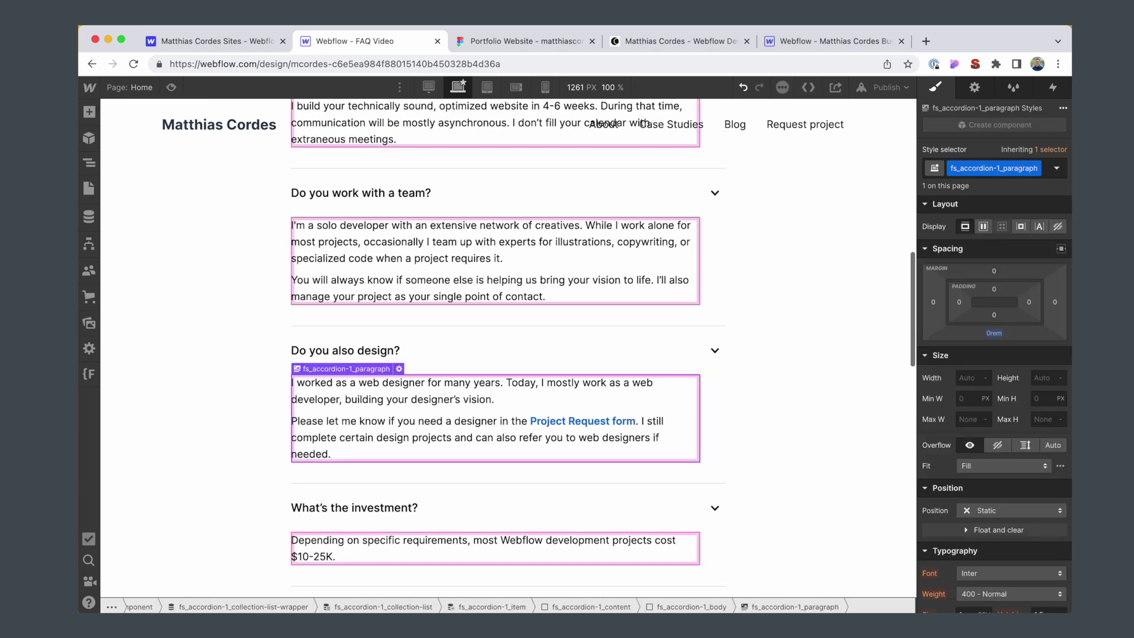
Open the "Do you also design?" item in the FAQs CMS collection
left_click(90, 218)
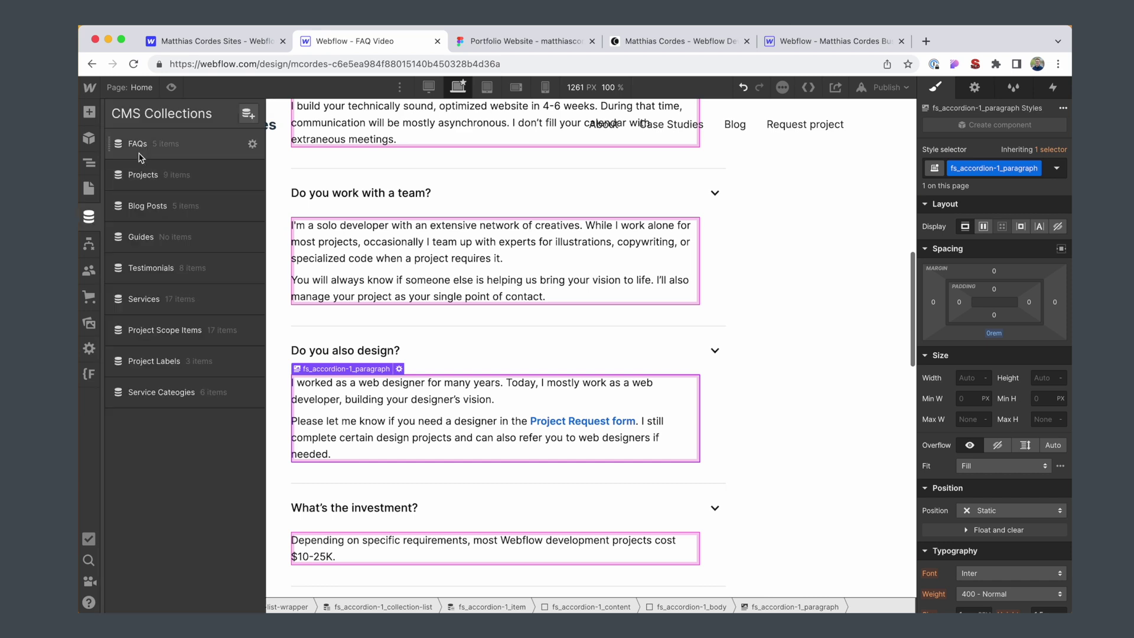
left_click(148, 145)
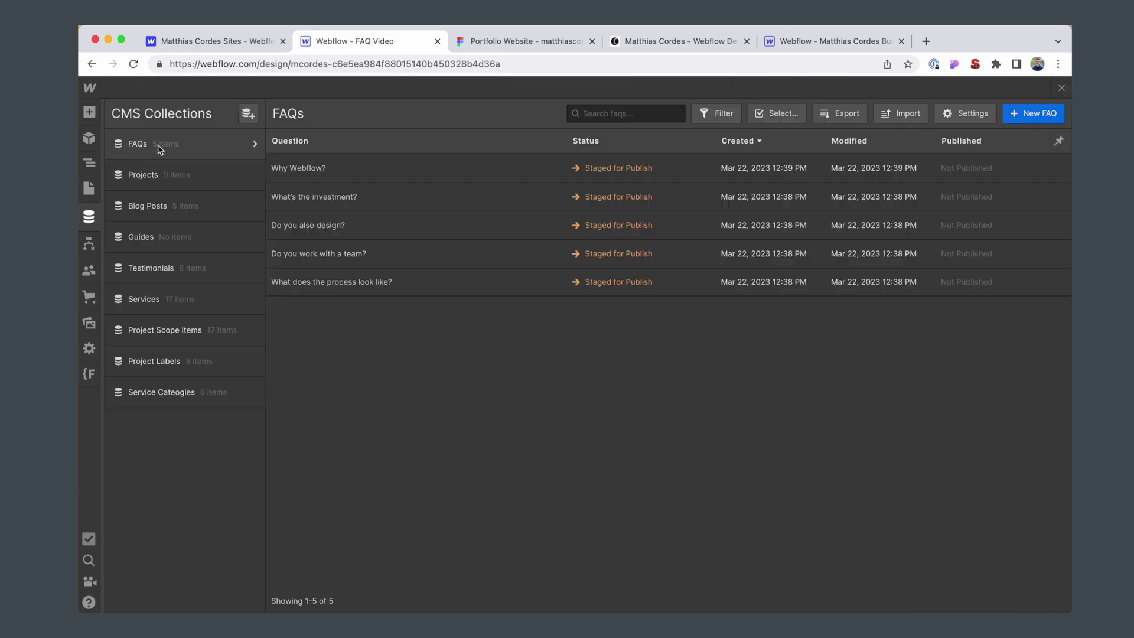
left_click(307, 176)
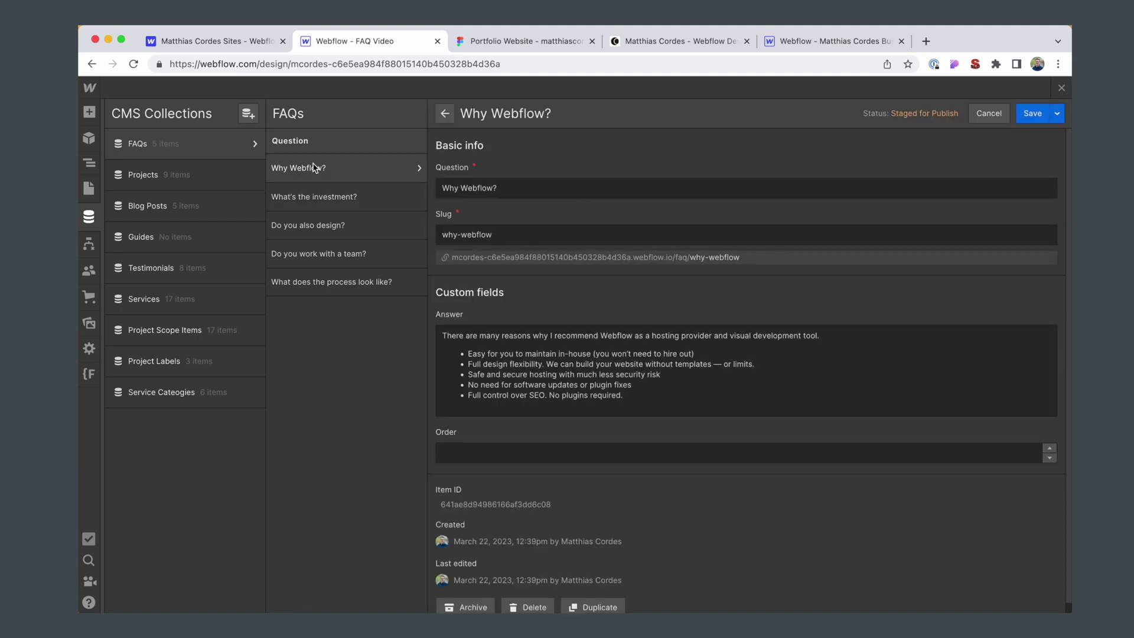
left_click(322, 216)
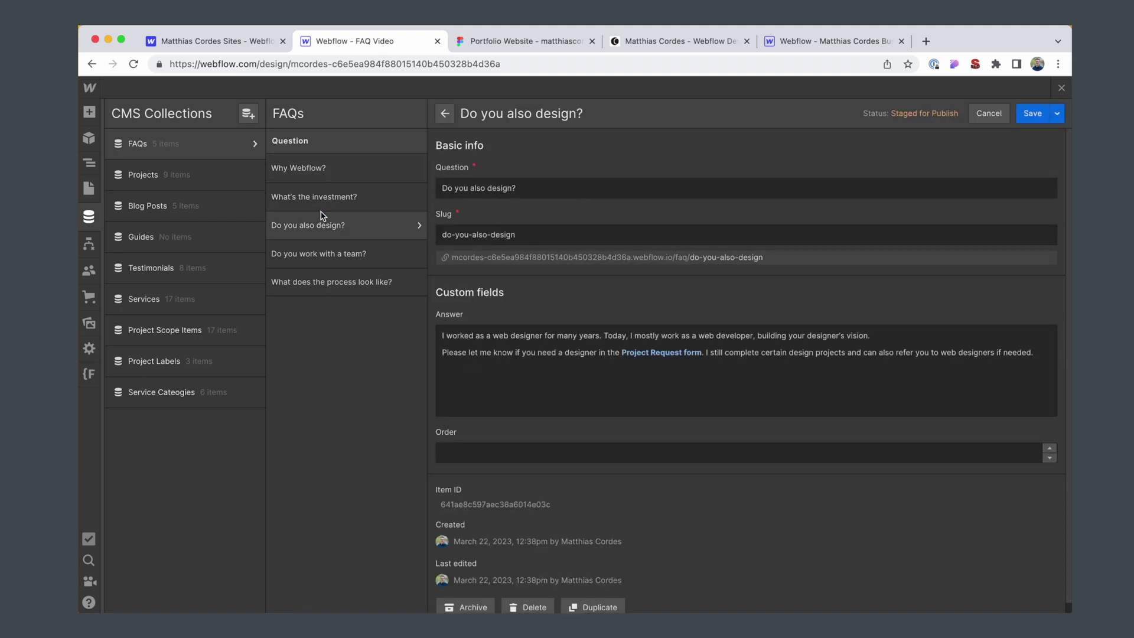
Remove the bold formatting from "Project Request form" in the Answer field, save the item and return to the page
left_click(701, 352)
key("ctrl+super+space")
left_click(621, 353)
left_click_drag(652, 352, 702, 353)
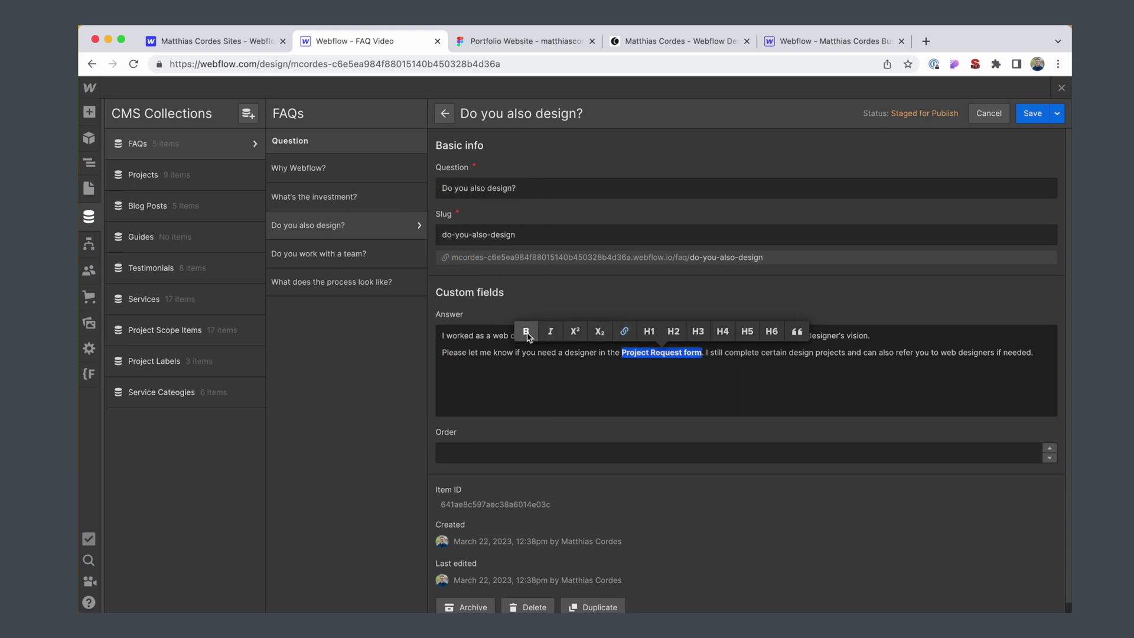
left_click(527, 334)
left_click(616, 396)
left_click(1031, 113)
left_click(89, 188)
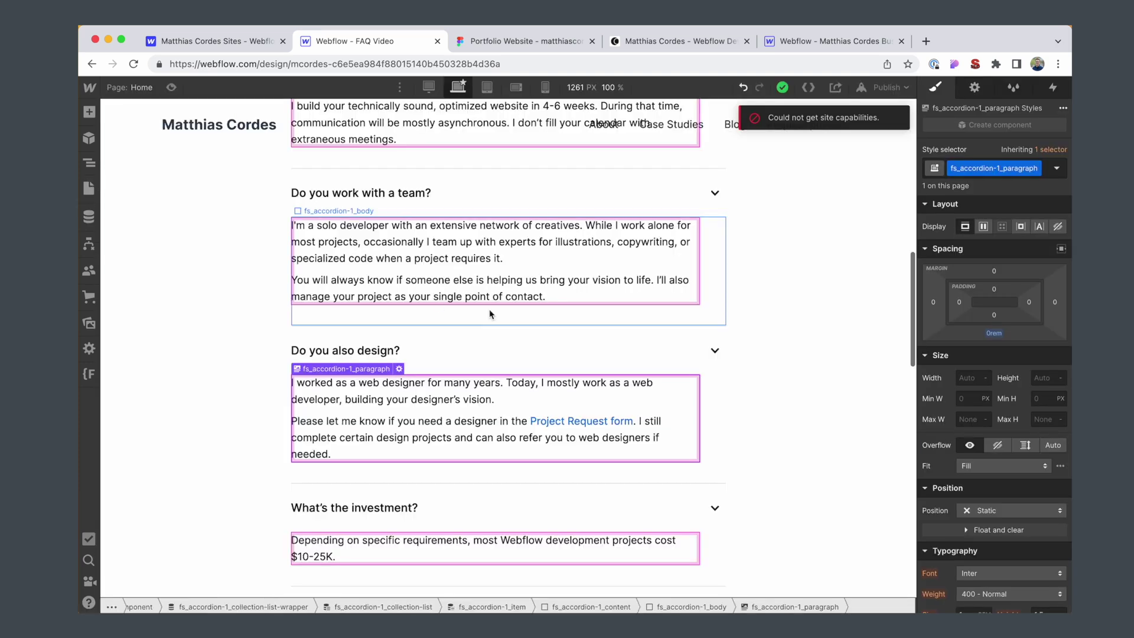
Preview the FAQ accordion, opening and closing several items and checking the link in the "Do you also design?" answer
left_click(171, 87)
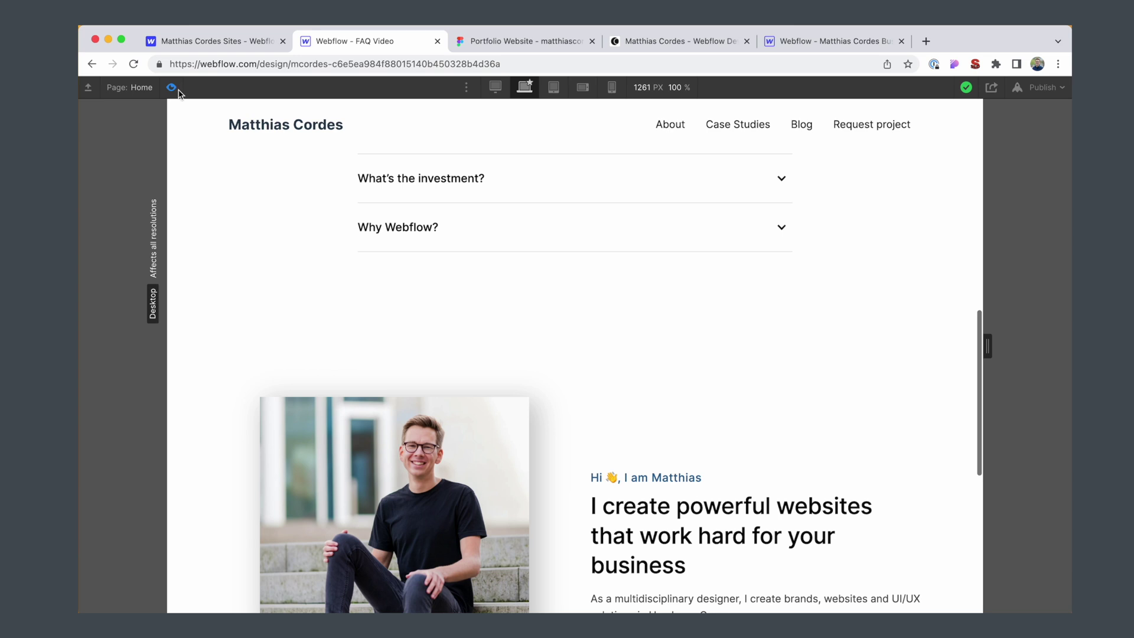
scroll(731, 311, "up", 7)
scroll(719, 304, "down", 3)
left_click(716, 303)
left_click(716, 303)
left_click(712, 338)
left_click(712, 338)
left_click(648, 417)
left_click(646, 397)
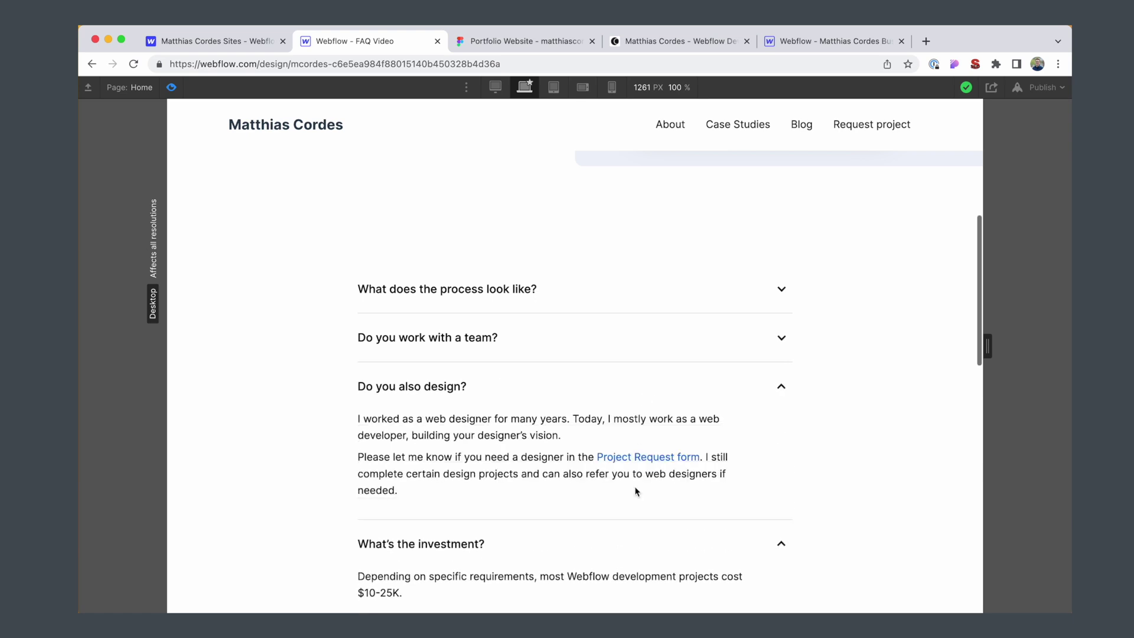
left_click(632, 372)
left_click(645, 456)
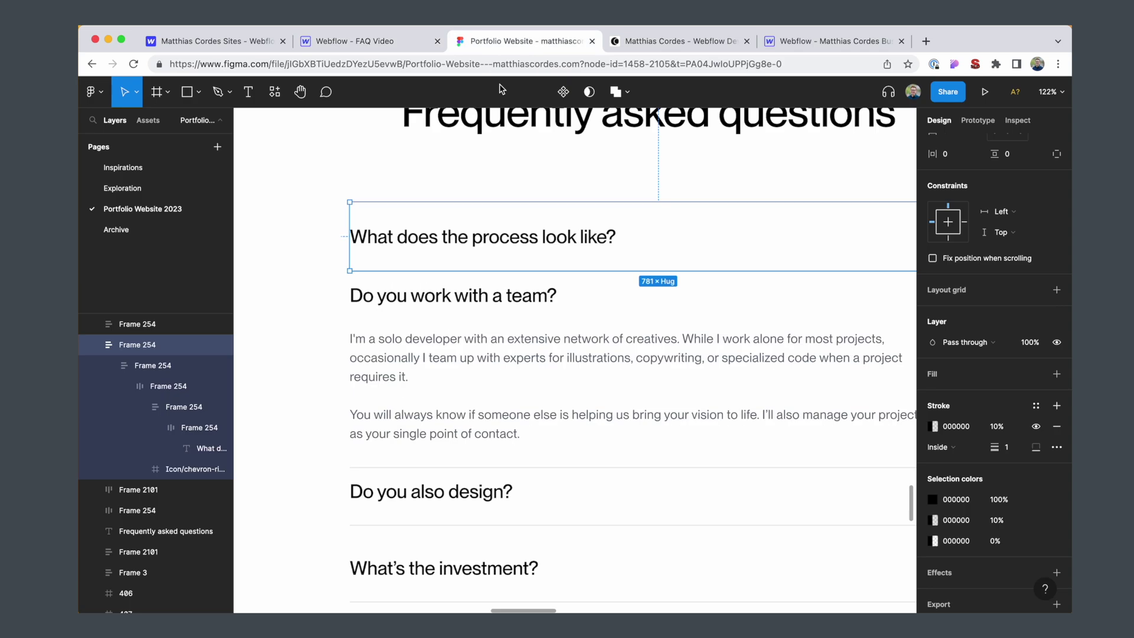
Check the Frequently asked questions section in the Figma portfolio design and return to the FAQ Video project in Webflow
left_click(520, 41)
scroll(580, 312, "down", 5)
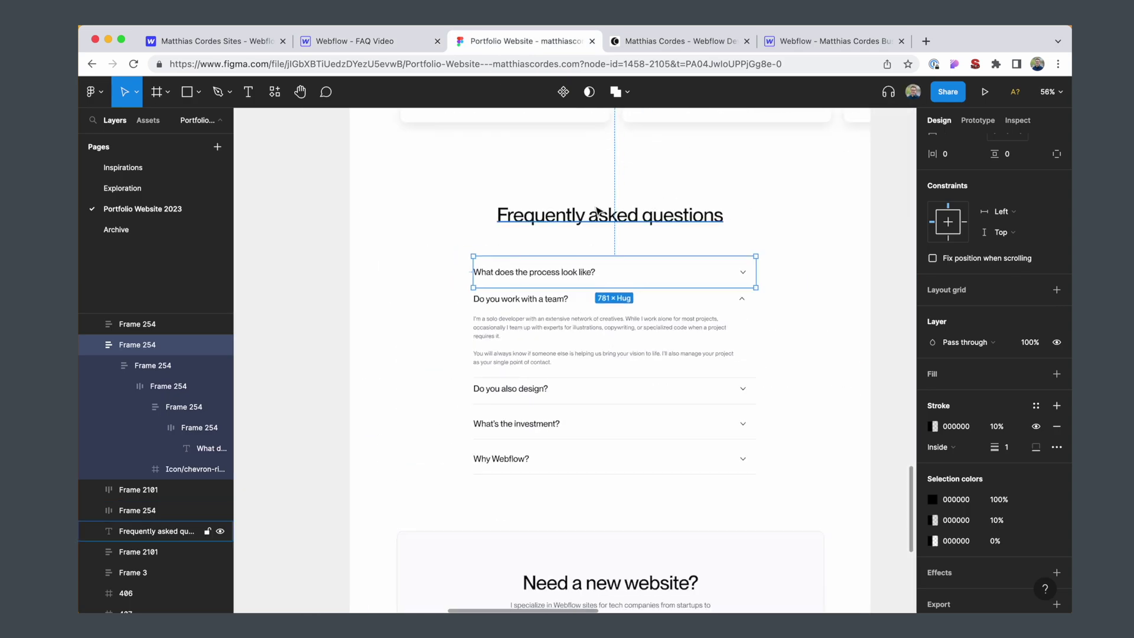
key("ctrl+shift+Tab")
Add a div block containing a heading inside the FAQ section's padding-vertical wrapper and place it above the accordion component
left_click(179, 88)
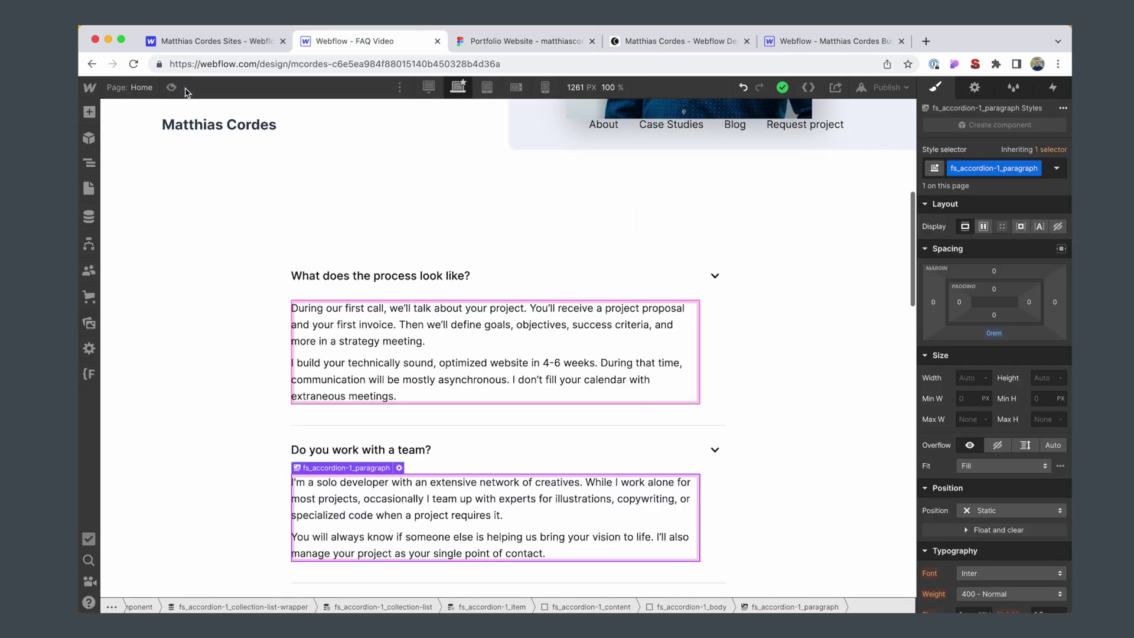
left_click(459, 243)
key("z")
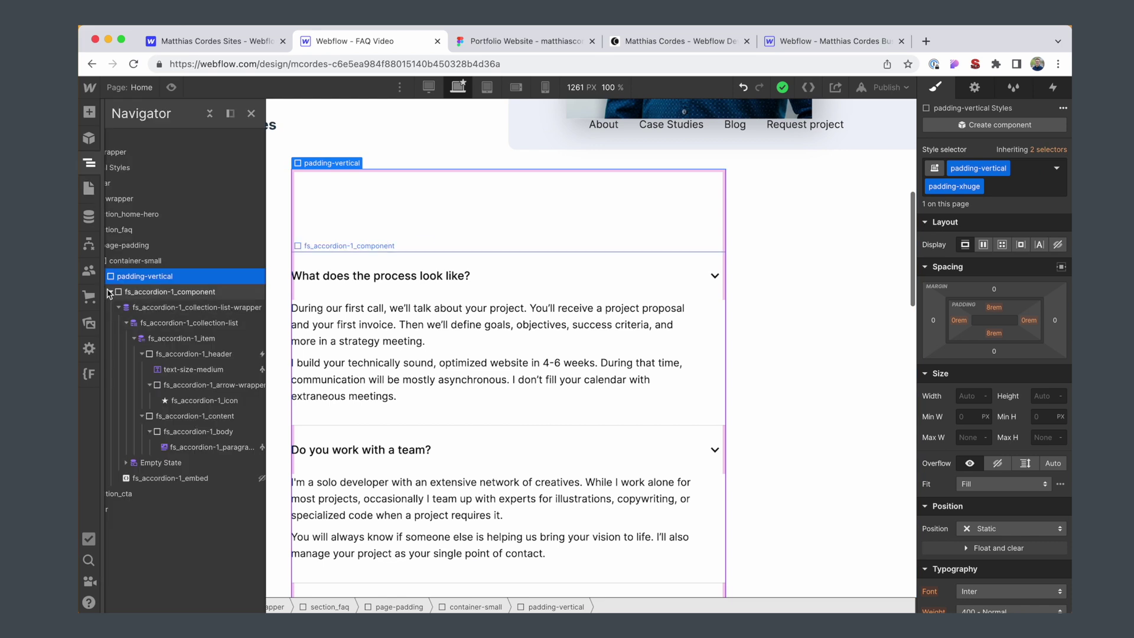
left_click(159, 292)
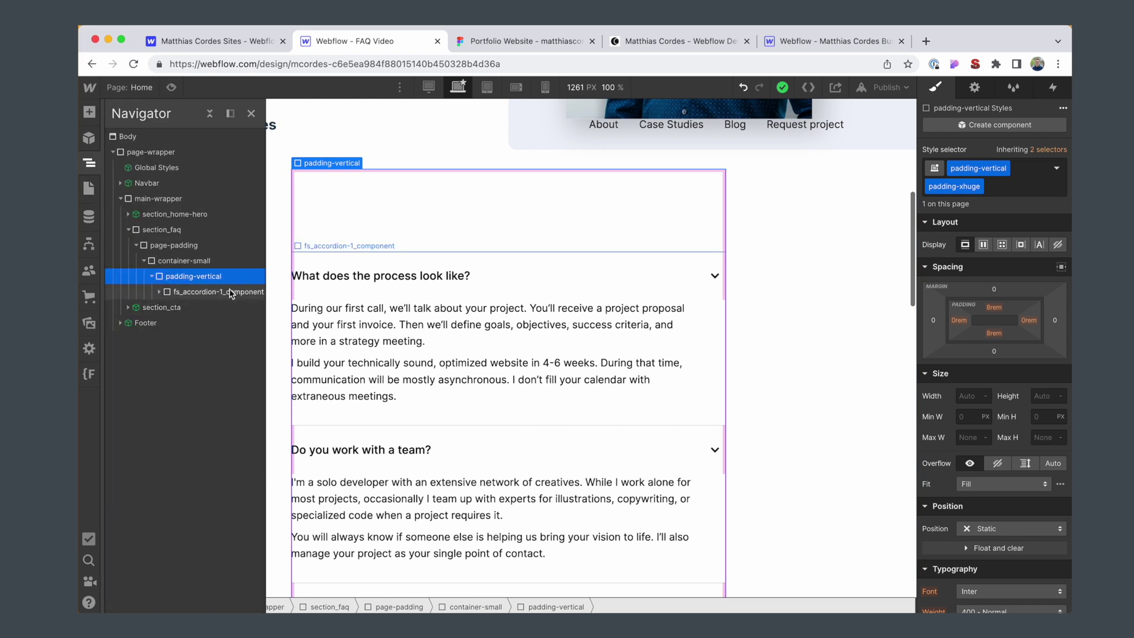
key("super+e")
type("div")
key("Return")
key("super+e")
type("head")
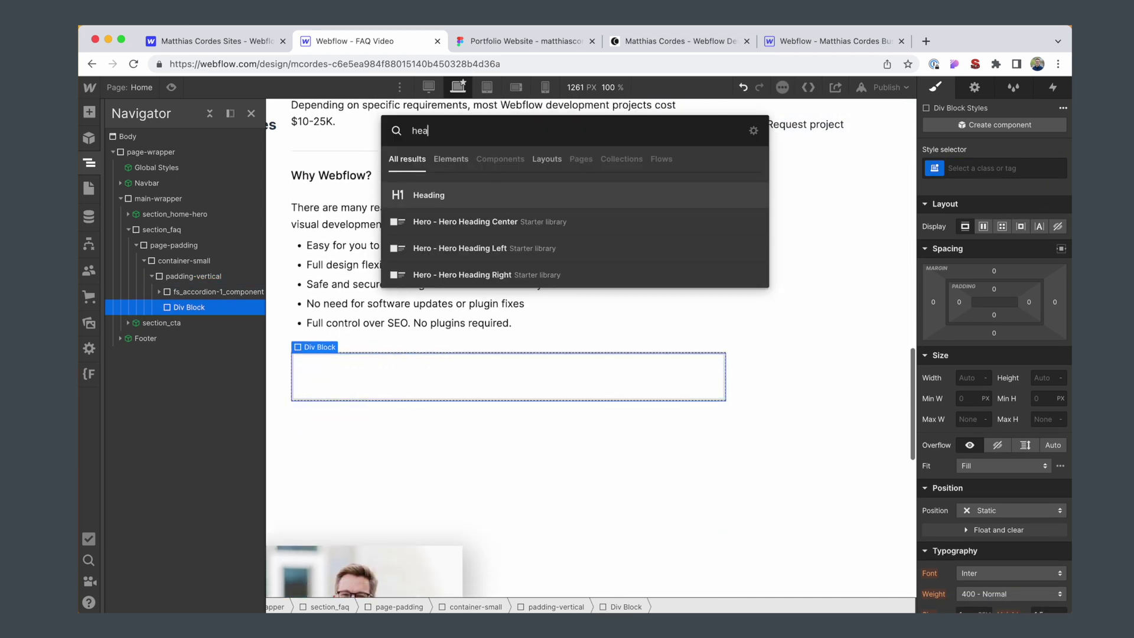
key("Return")
left_click_drag(175, 311, 165, 292)
scroll(440, 203, "up", 15)
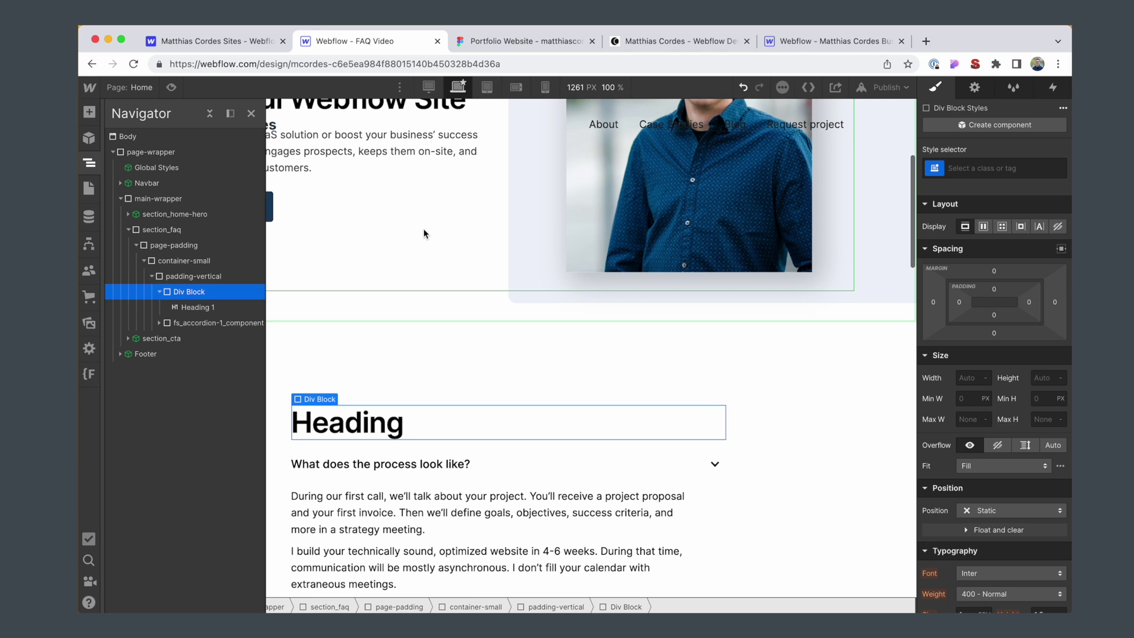
Apply the existing text-align-center class to the div block that wraps the heading
left_click(1004, 168)
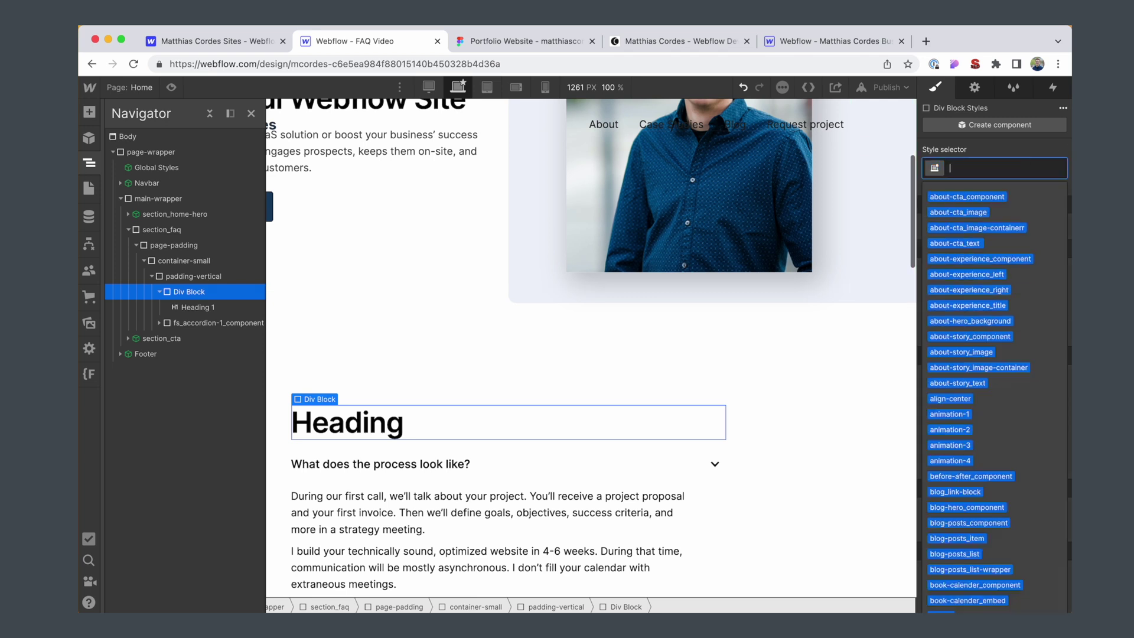
type("text-alig")
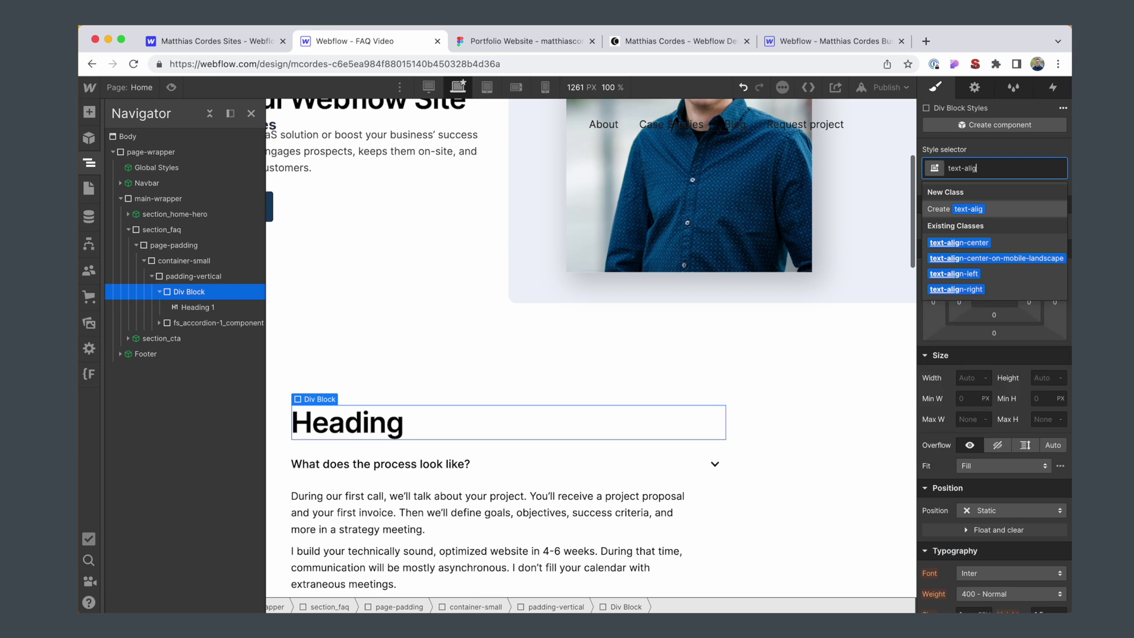
key("Return")
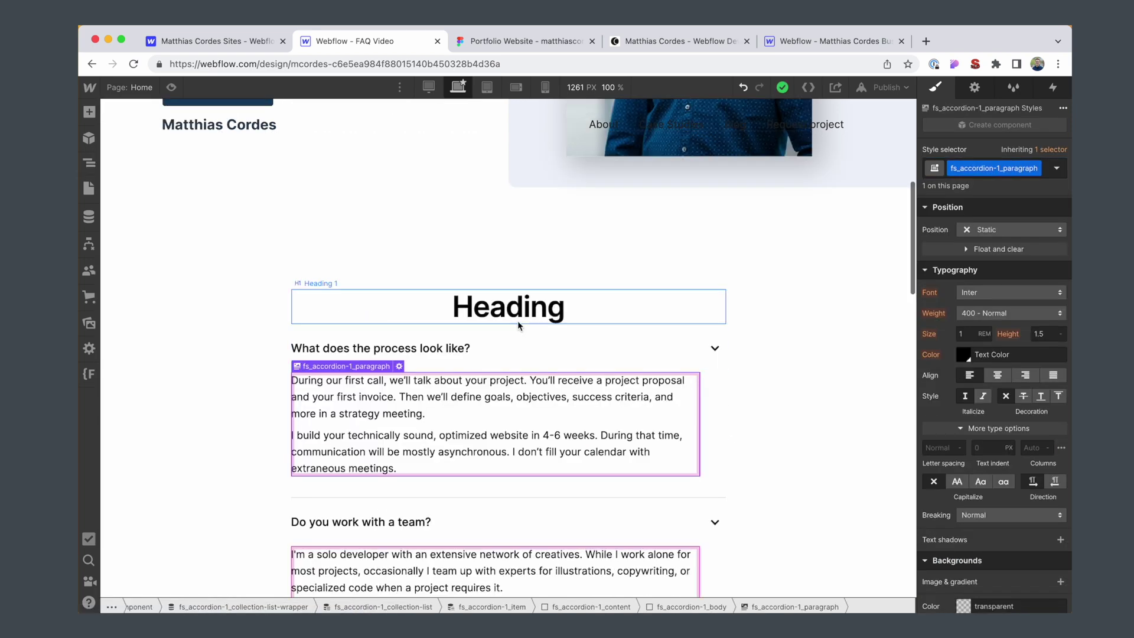
Change the heading above the accordion to type H2
left_click(517, 322)
left_click(347, 284)
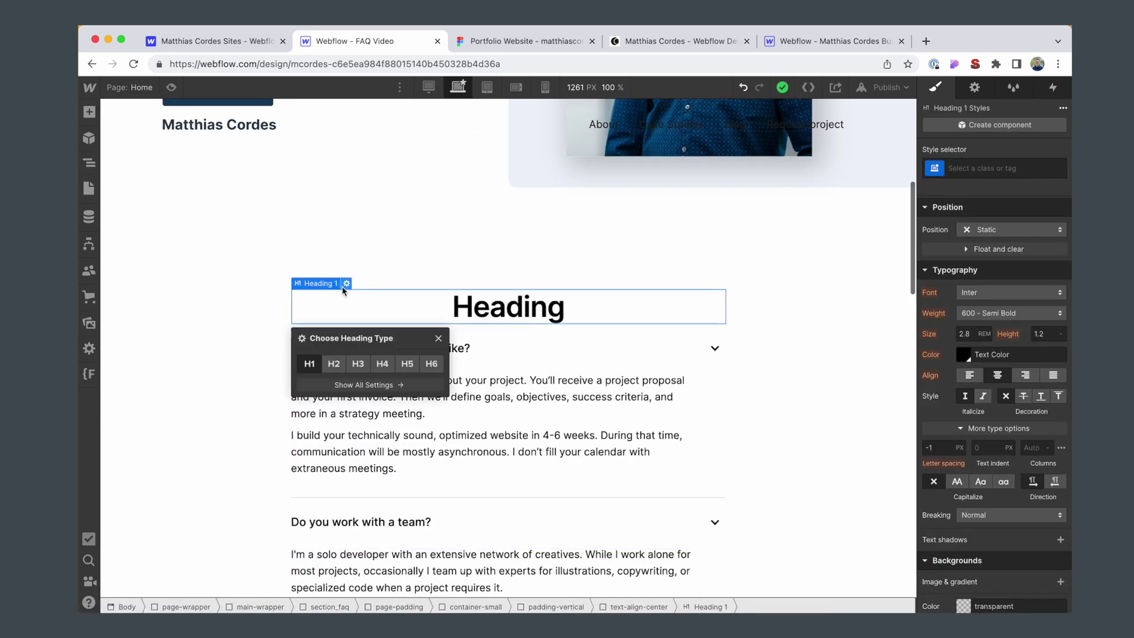
left_click(334, 359)
Copy the "Frequently asked questions" title from the Figma design and replace the Webflow heading's placeholder text with it
left_click(520, 41)
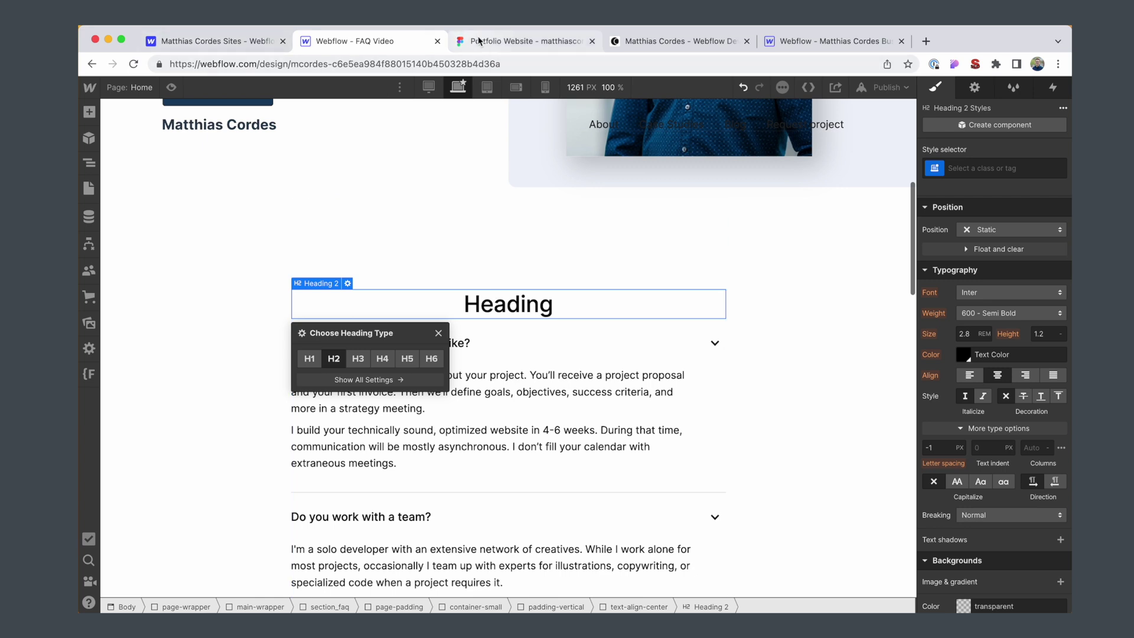
left_click(561, 215)
double_click(561, 216)
key("super+c")
left_click(368, 42)
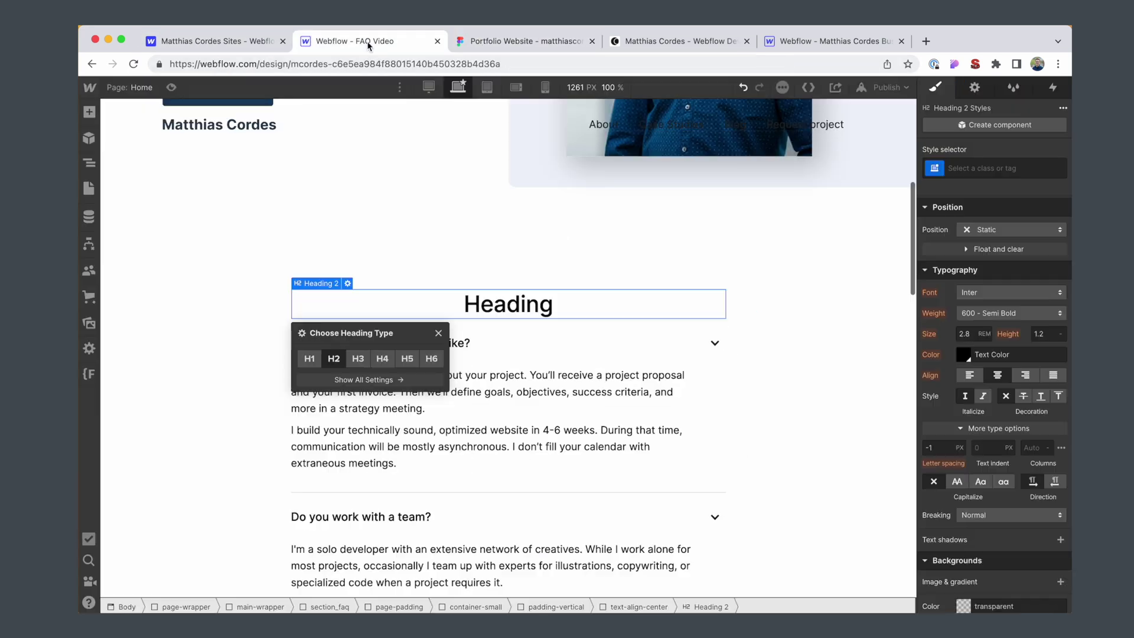
double_click(517, 307)
key("super+v")
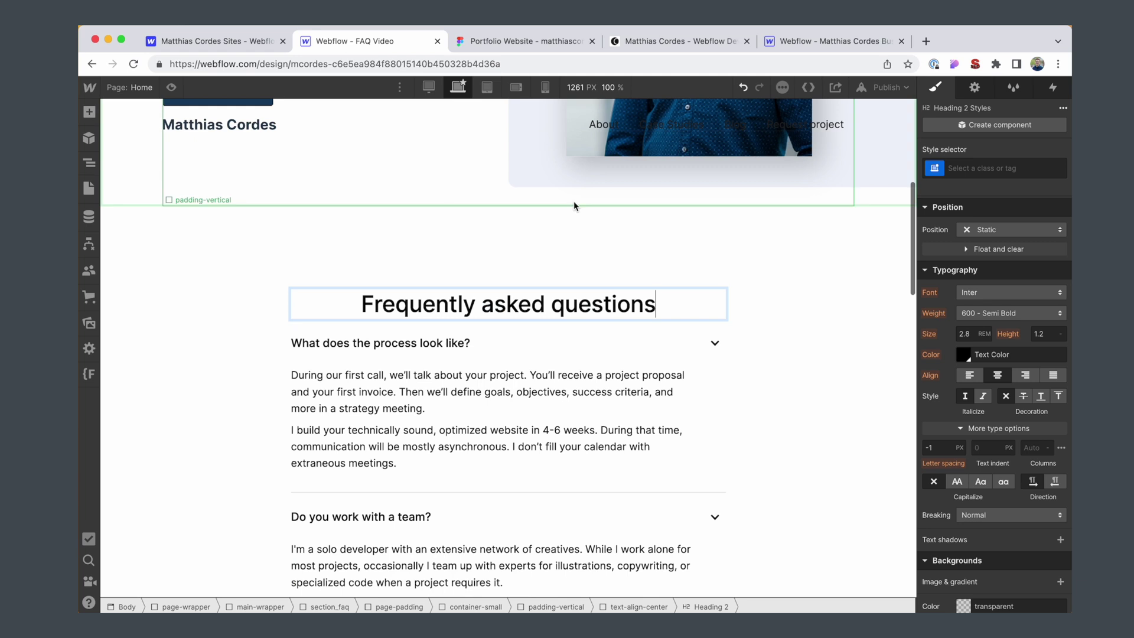
left_click(573, 201)
Insert a div block below the "Frequently asked questions" heading and give it the classes padding-bottom and padding-large
left_click(569, 304)
key("super+k")
type("div")
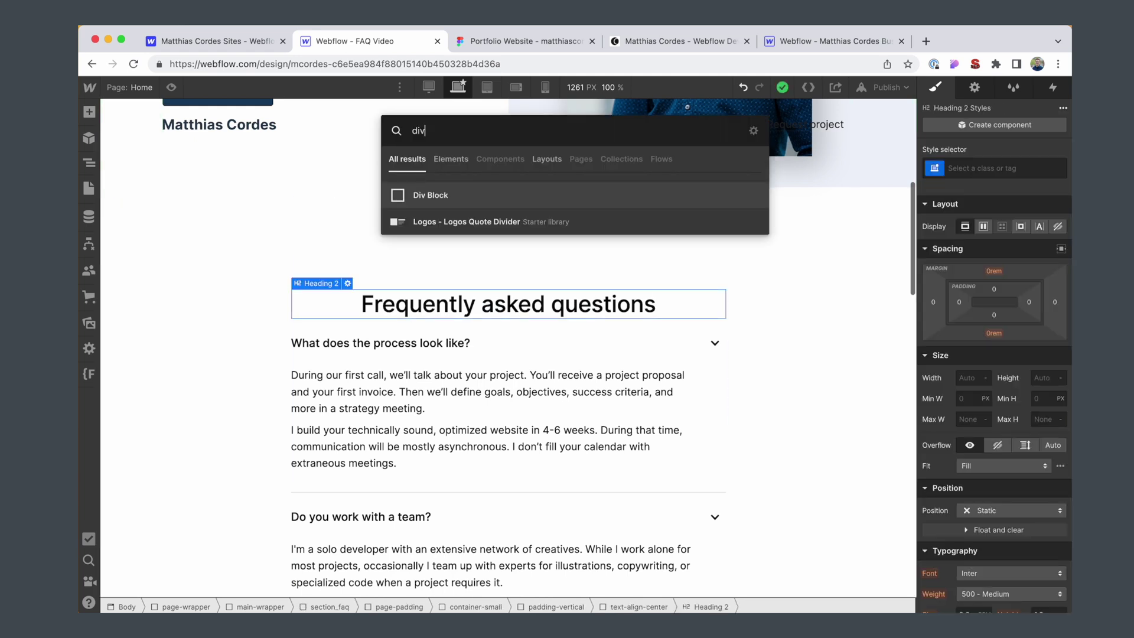
key("Return")
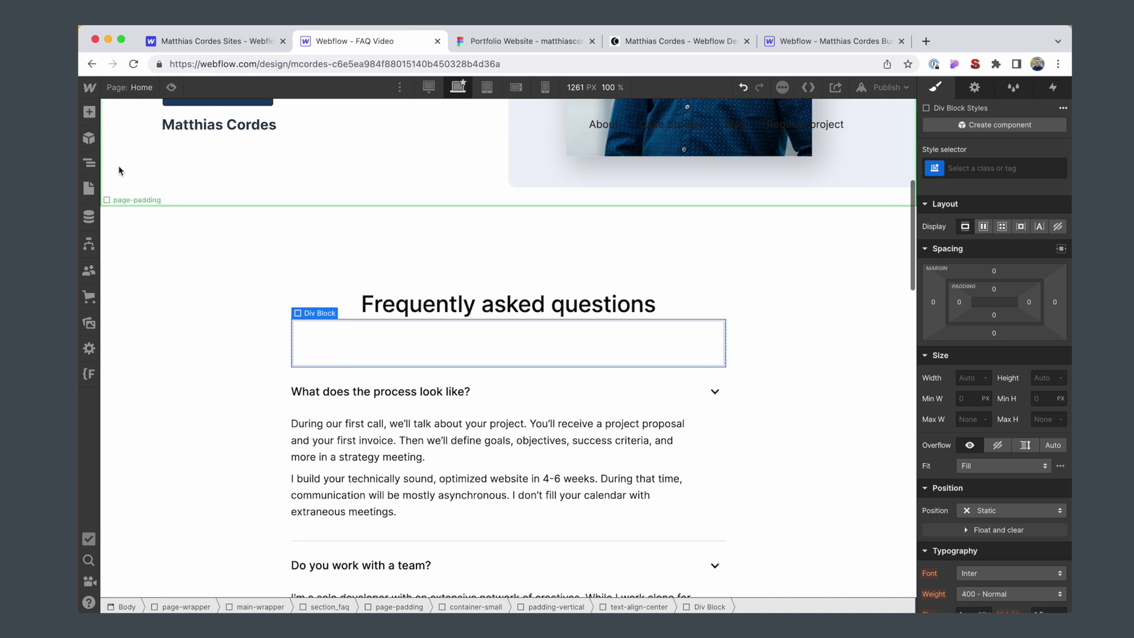
left_click(994, 160)
type("padding-bot")
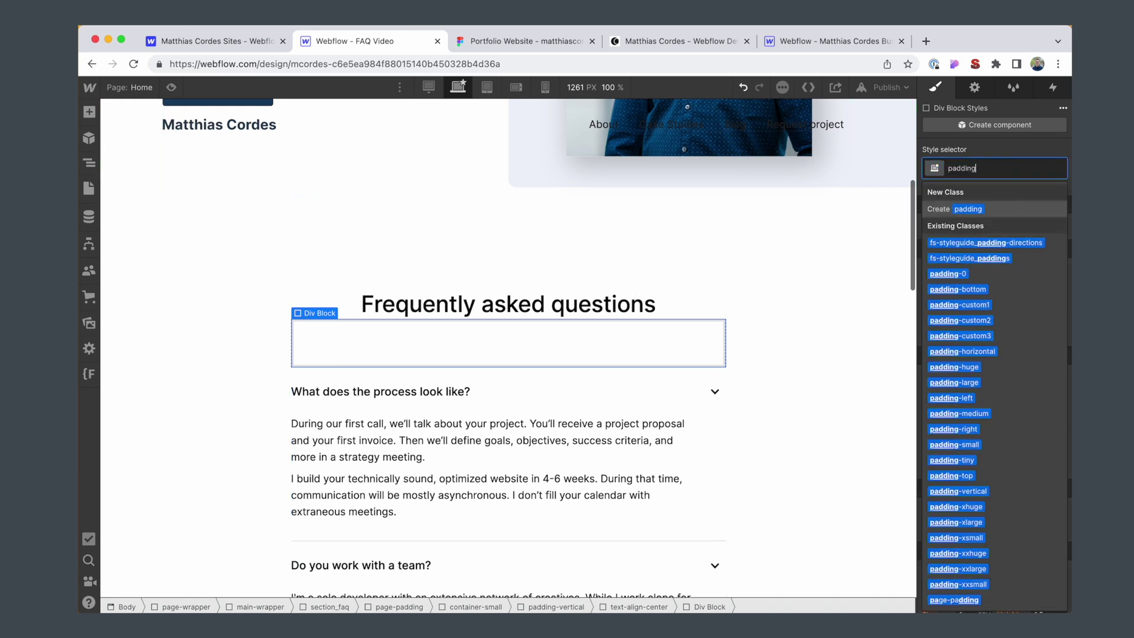
key("Return")
key("Down")
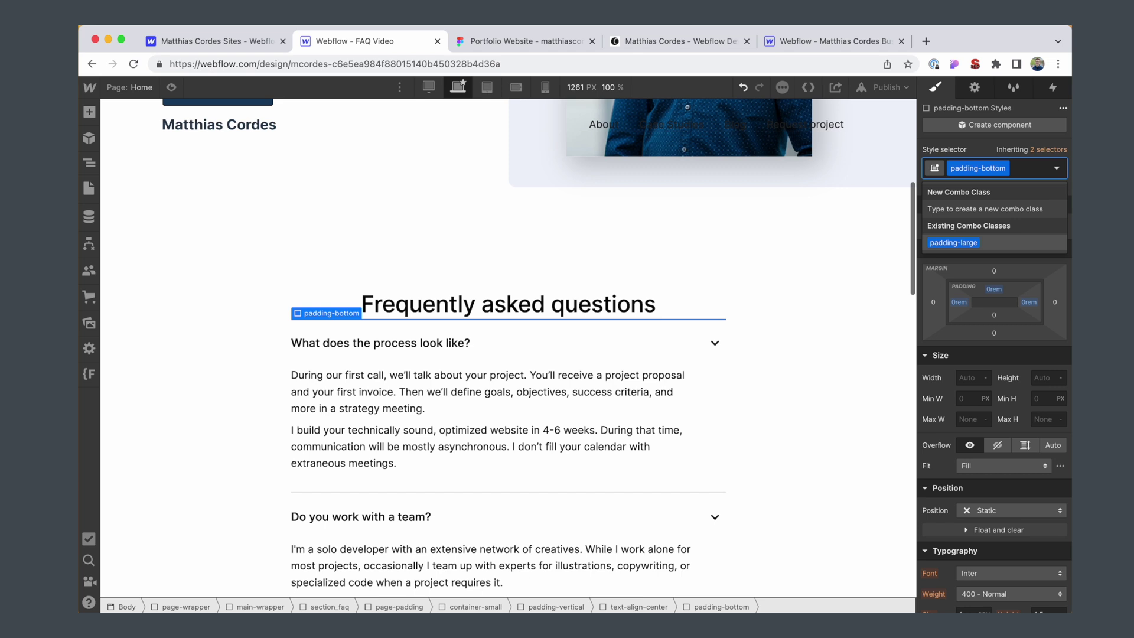
key("Return")
Preview the FAQ section at the desktop, tablet, mobile landscape and mobile portrait breakpoints, and test an accordion item in portrait
key("super+shift+p")
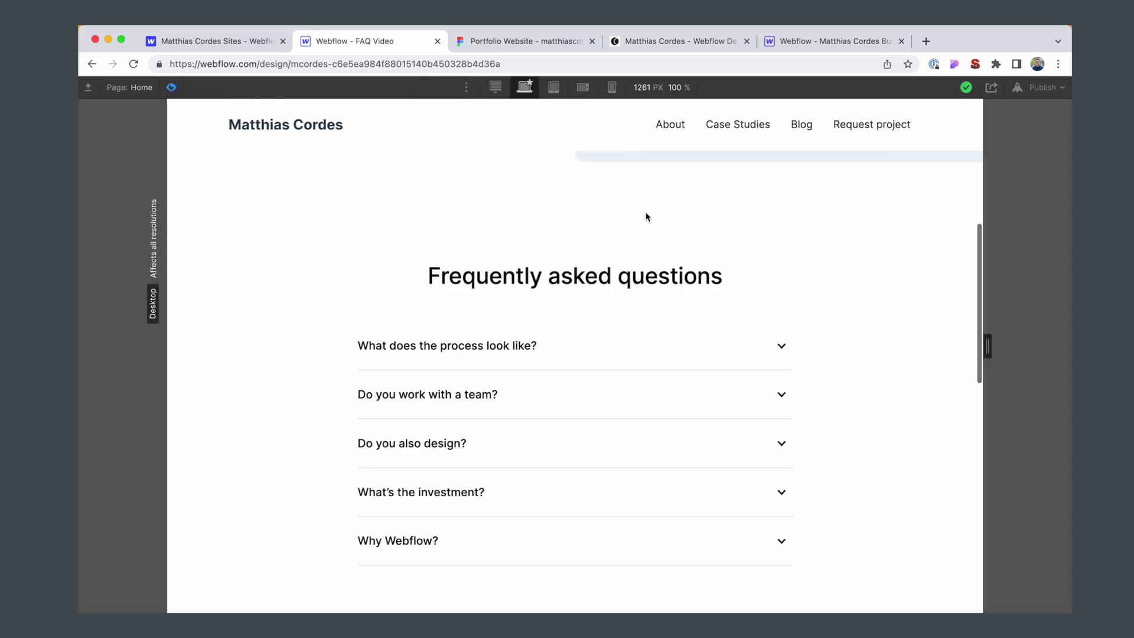
left_click(524, 86)
left_click(495, 87)
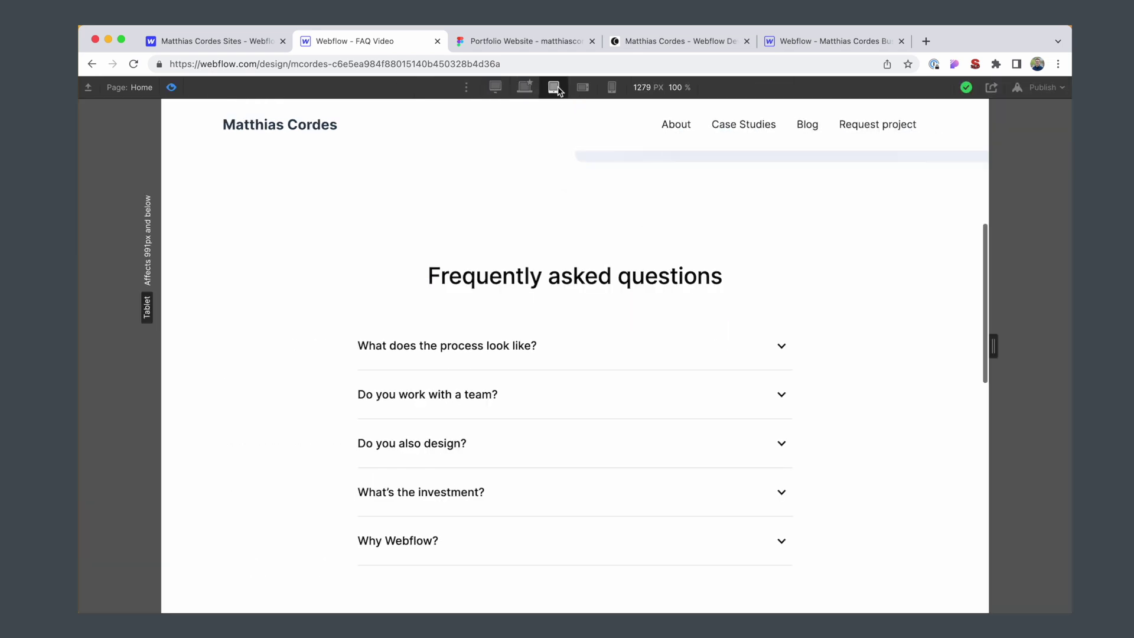
left_click(554, 87)
left_click(585, 89)
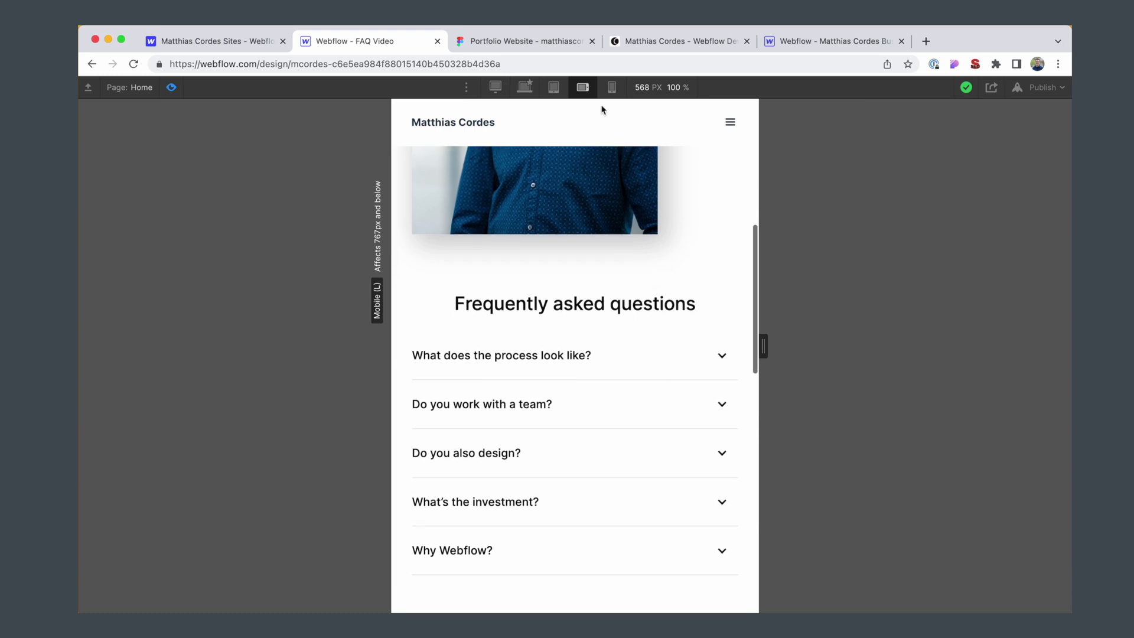
left_click(611, 87)
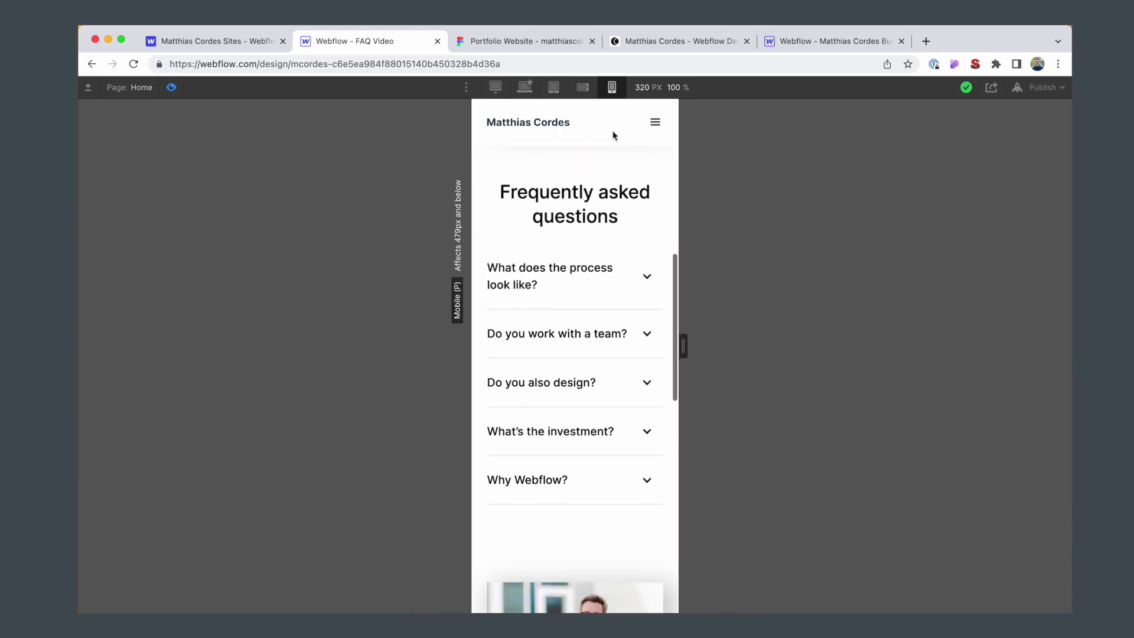
left_click(610, 293)
left_click(610, 293)
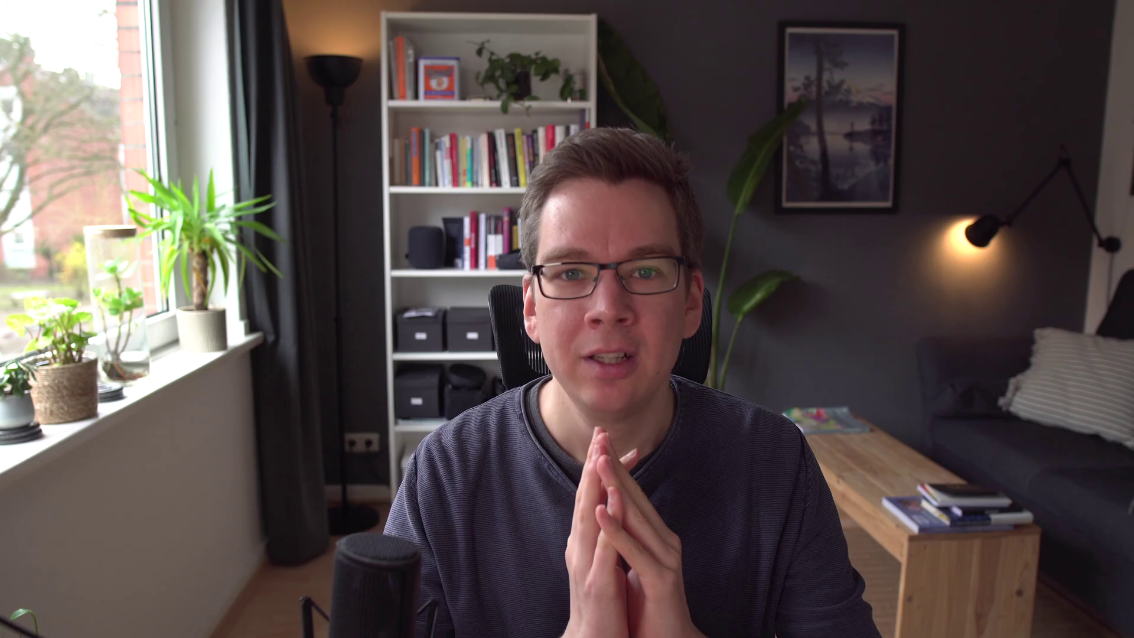